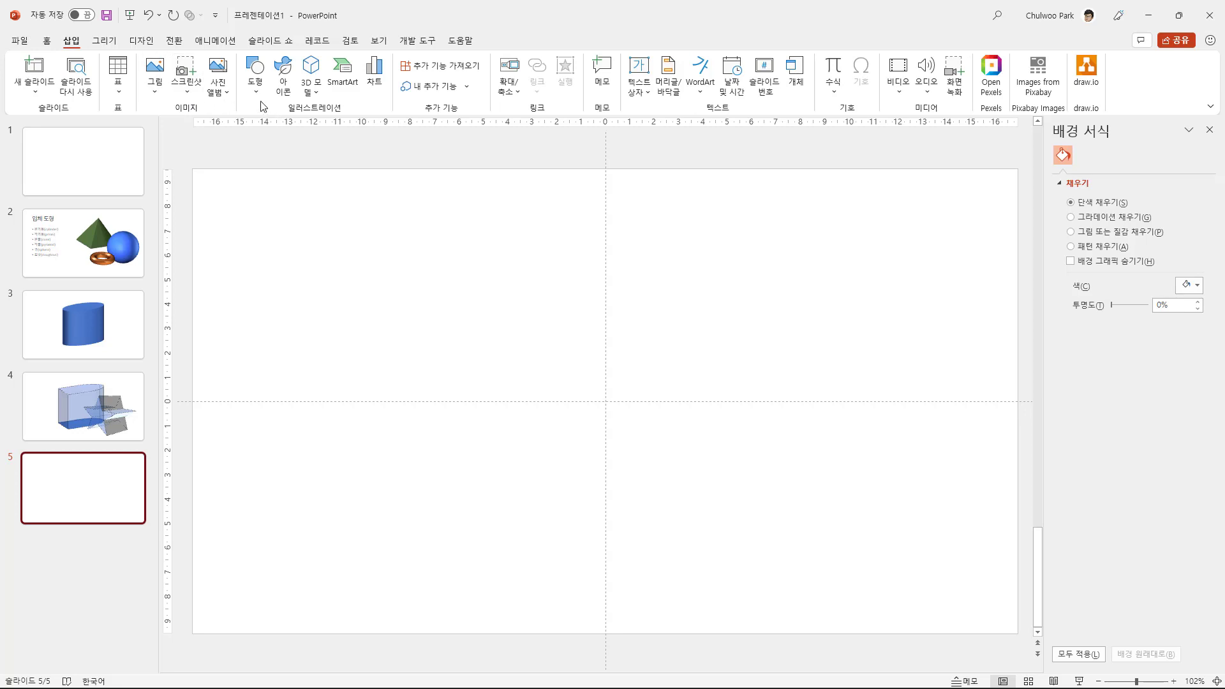
- Draw a circle about 5.68 cm in diameter on the lower middle of slide 5
left_click(254, 75)
left_click(340, 137)
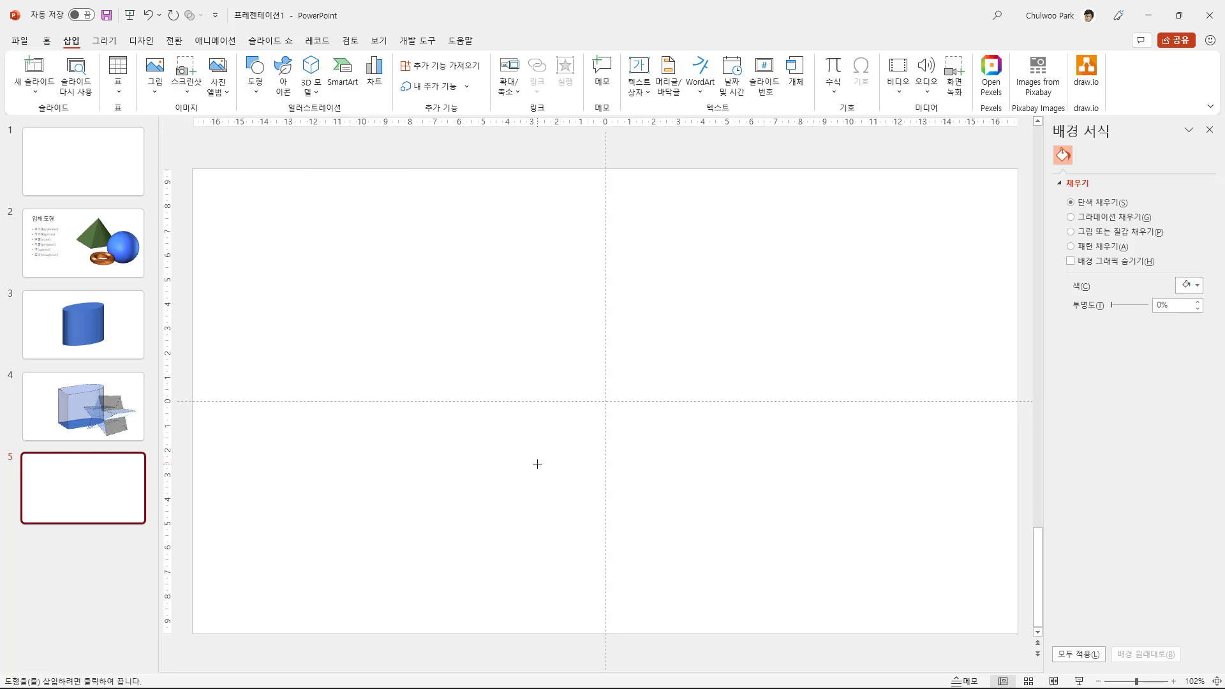
left_click_drag(536, 459, 675, 557)
key("shift")
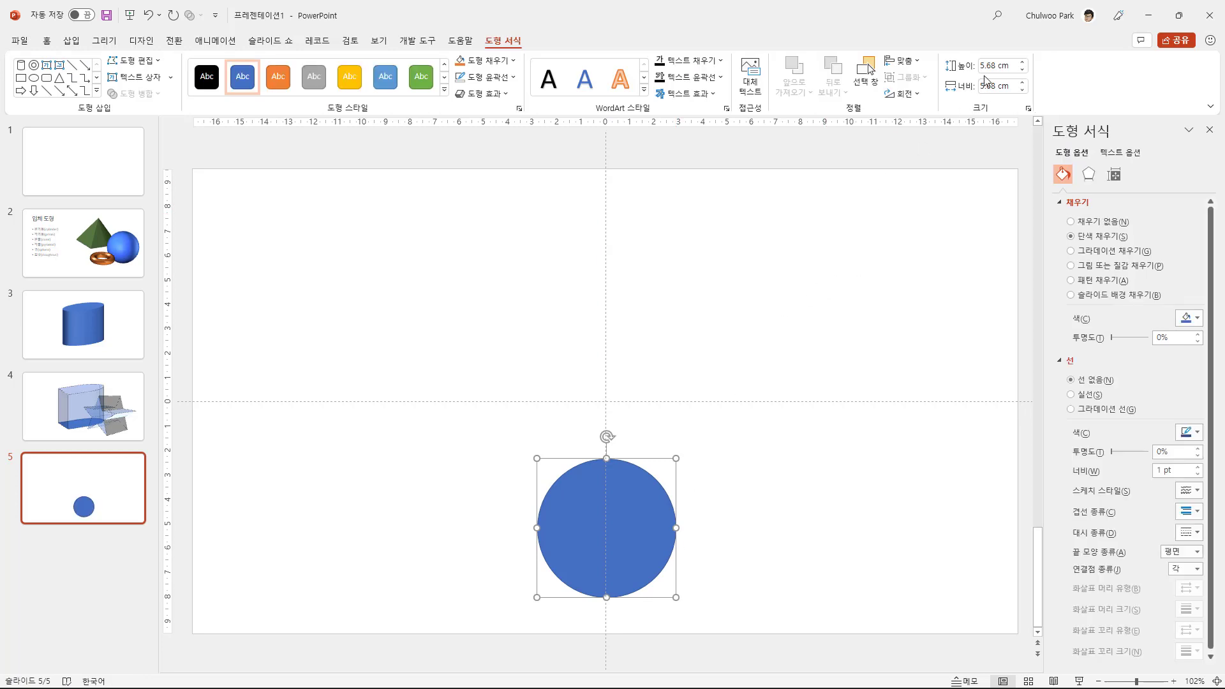
- Set the circle's height and width to 6 cm and move it slightly up the slide
left_click(989, 69)
type("6")
key("Tab")
type("6")
left_click(678, 476)
left_click_drag(635, 520, 621, 470)
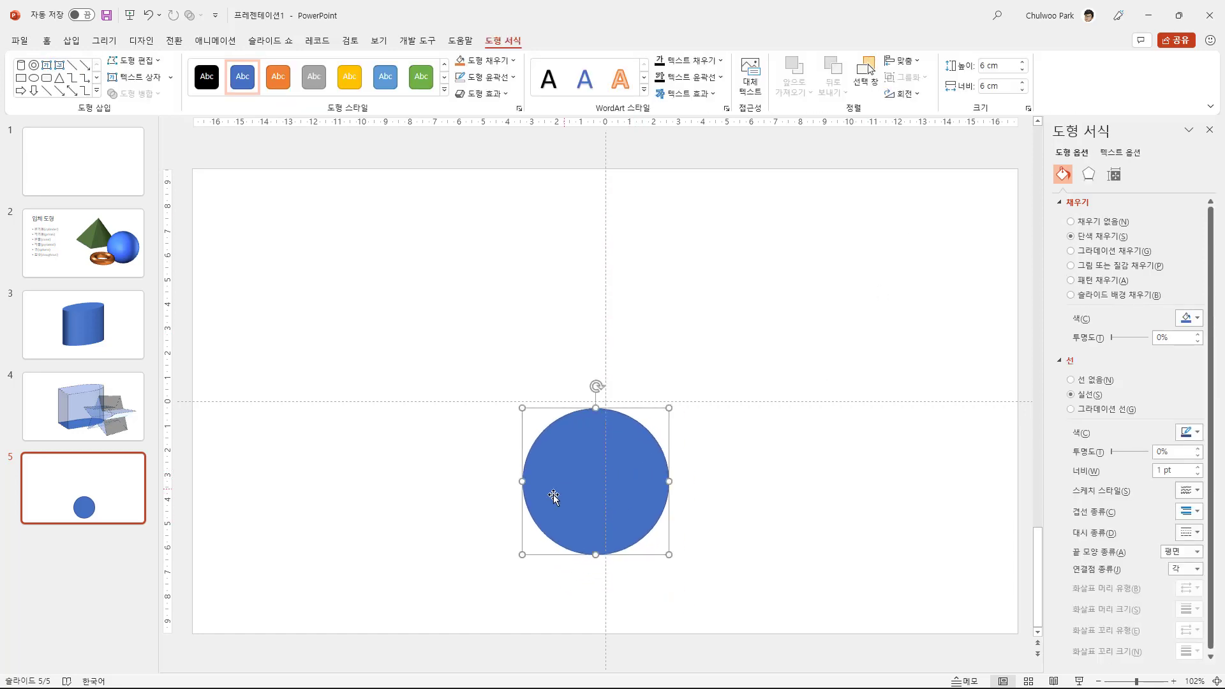
- Apply the parallel 3-D rotation preset with X 306.5°, Y 301.3°, Z 57.6° to the circle and give it the Angle (각지게) top bevel
left_click(1088, 175)
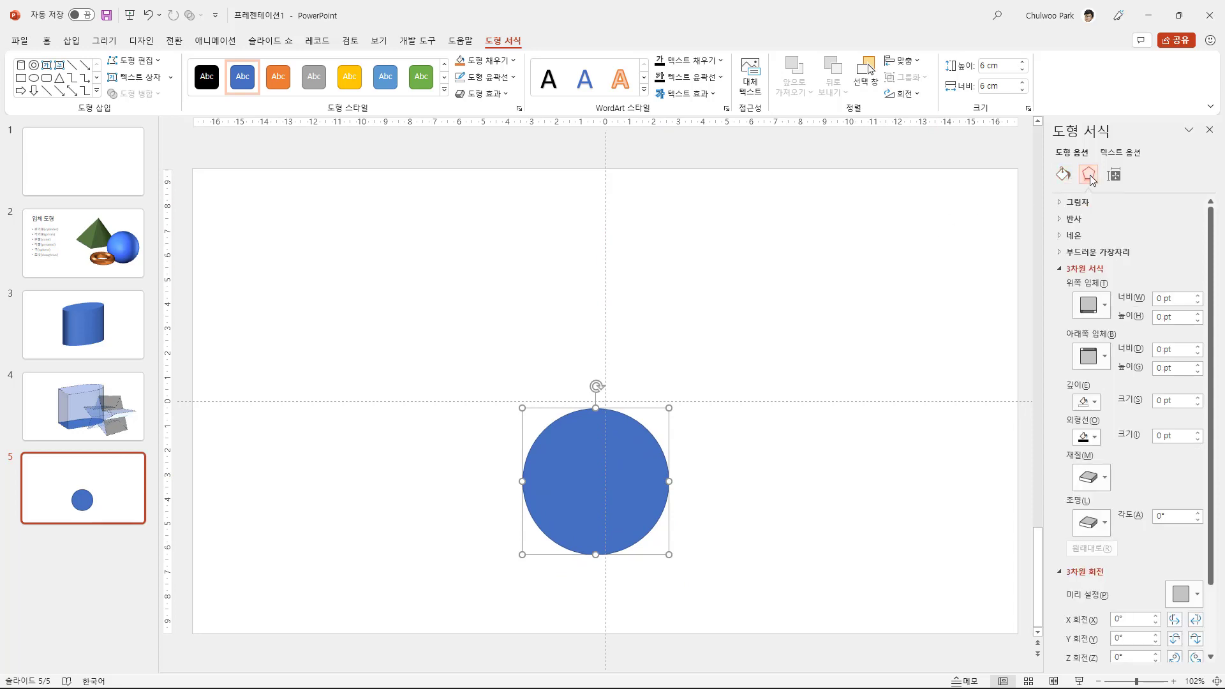
left_click(1197, 597)
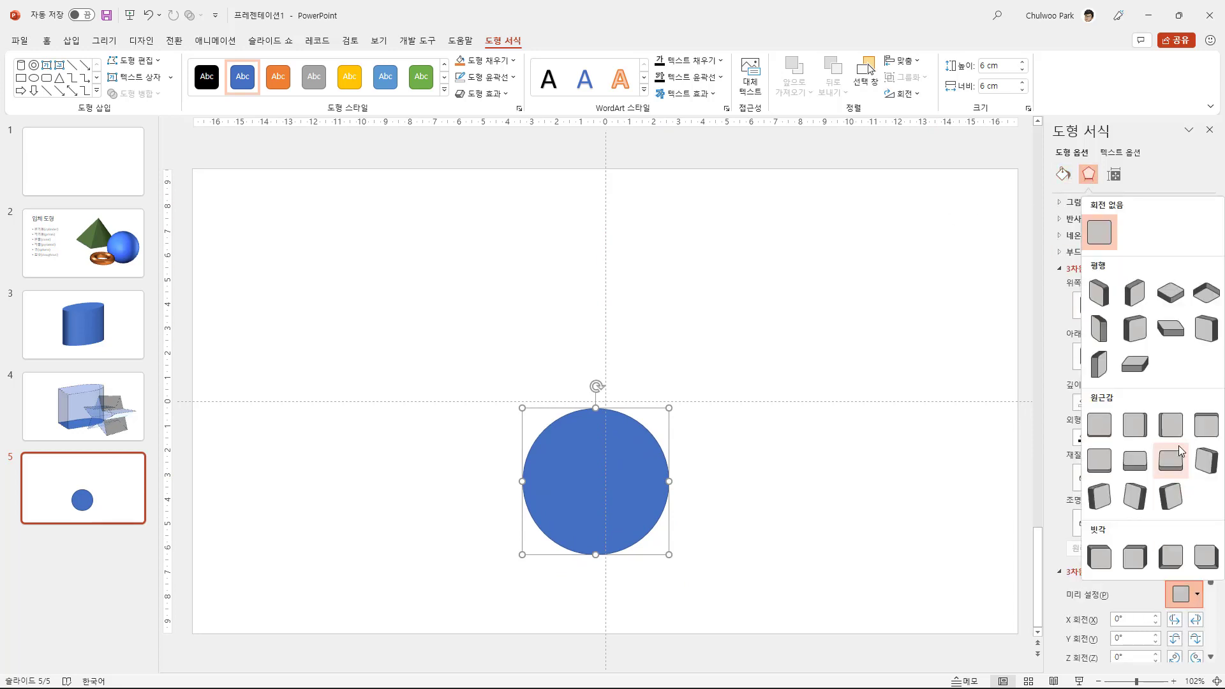
left_click(1174, 332)
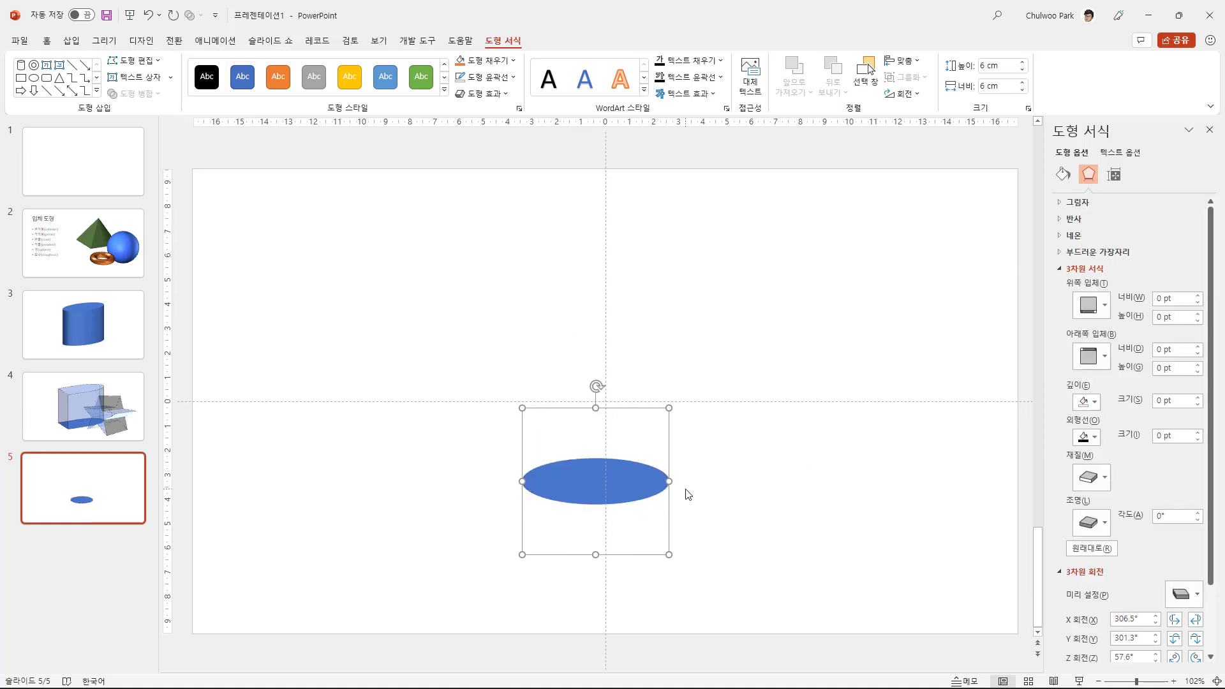
left_click(1105, 306)
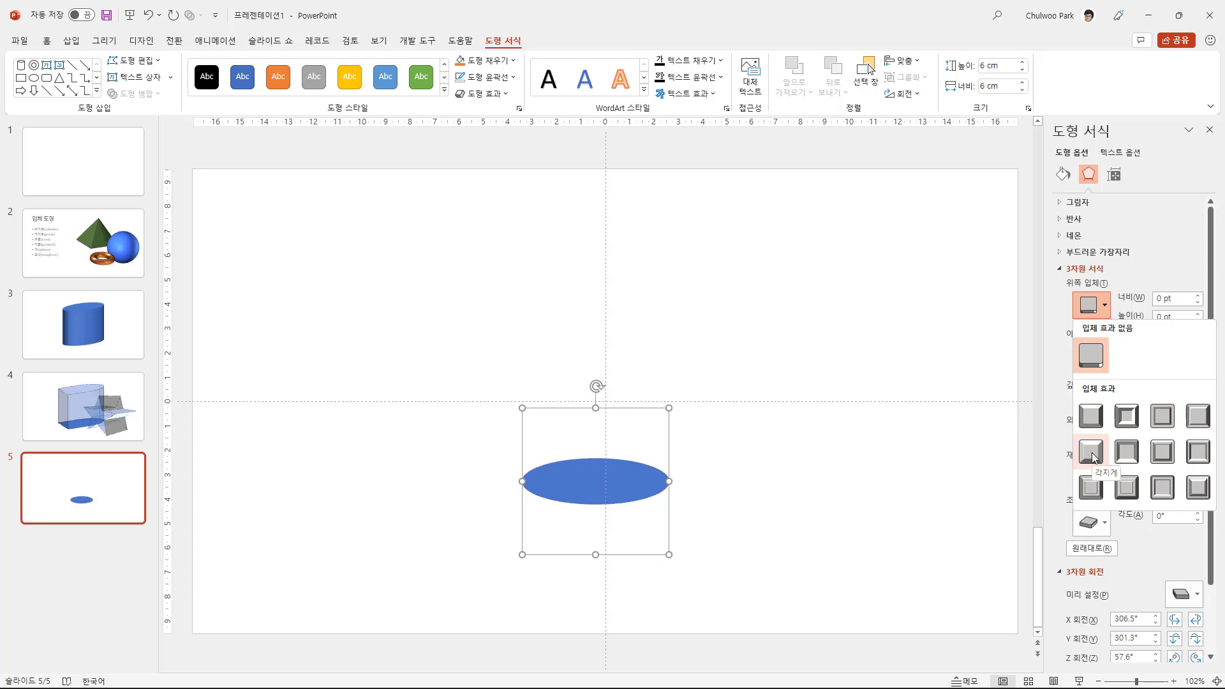
left_click(1091, 454)
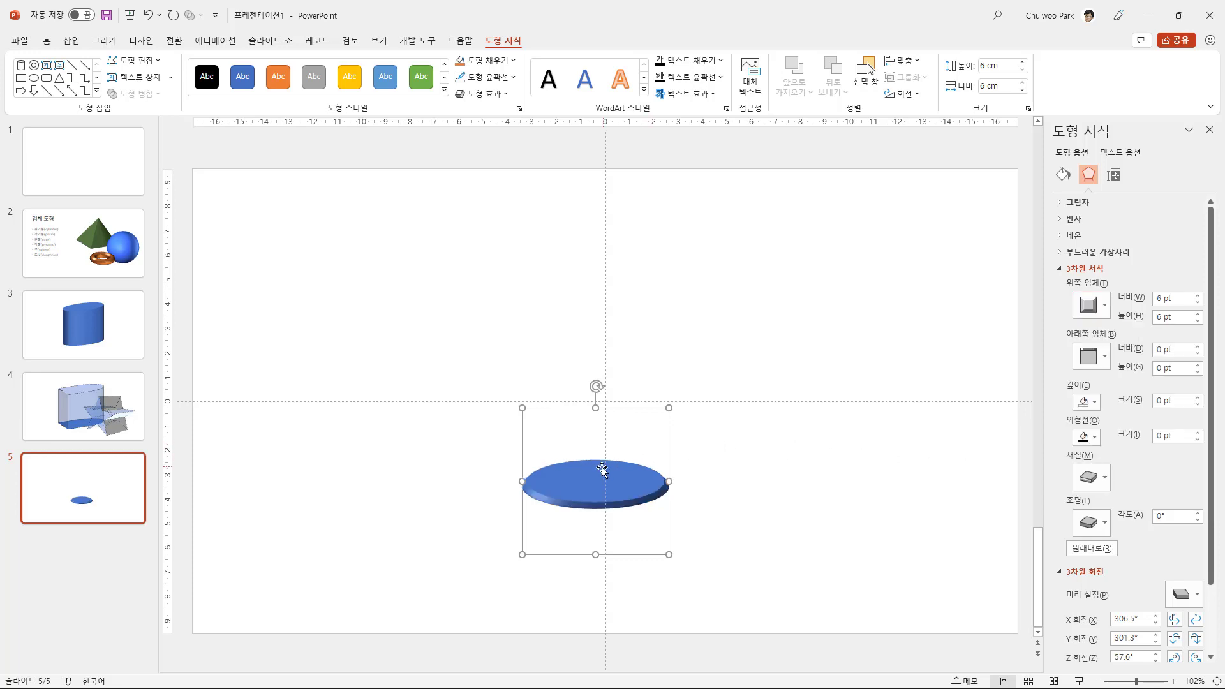
- Increase the circle's top bevel to a width of 39.5 pt and a height of 25 pt
left_click(1198, 296)
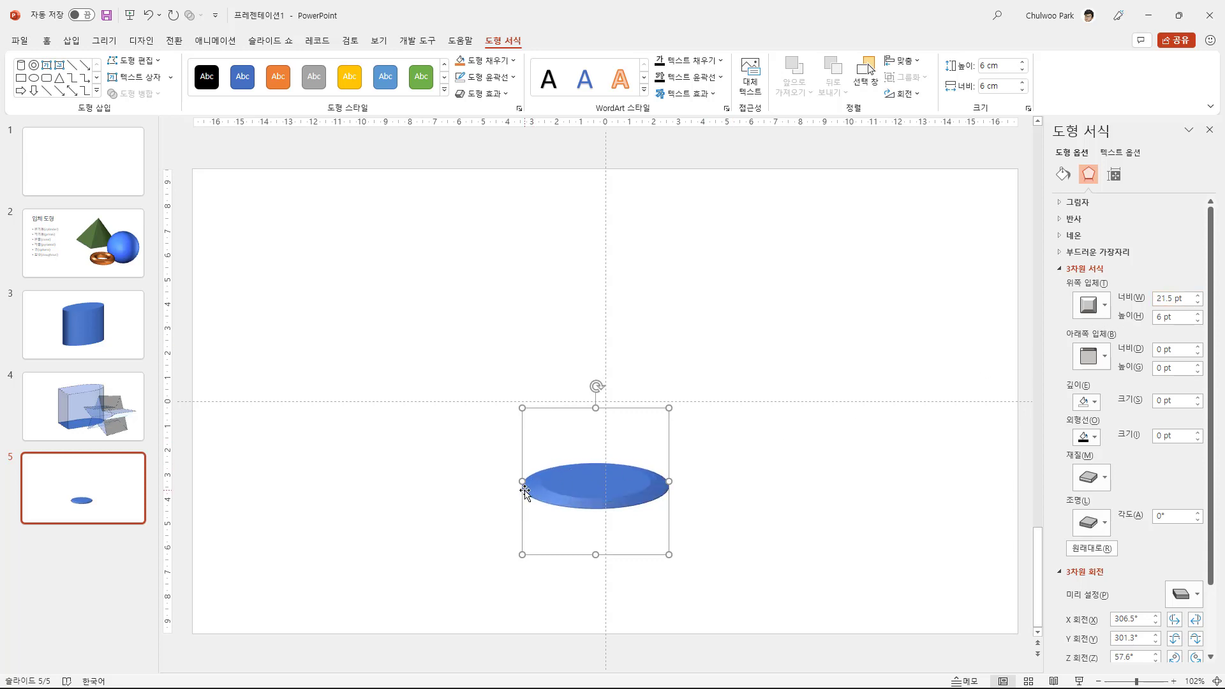
left_click(1201, 315)
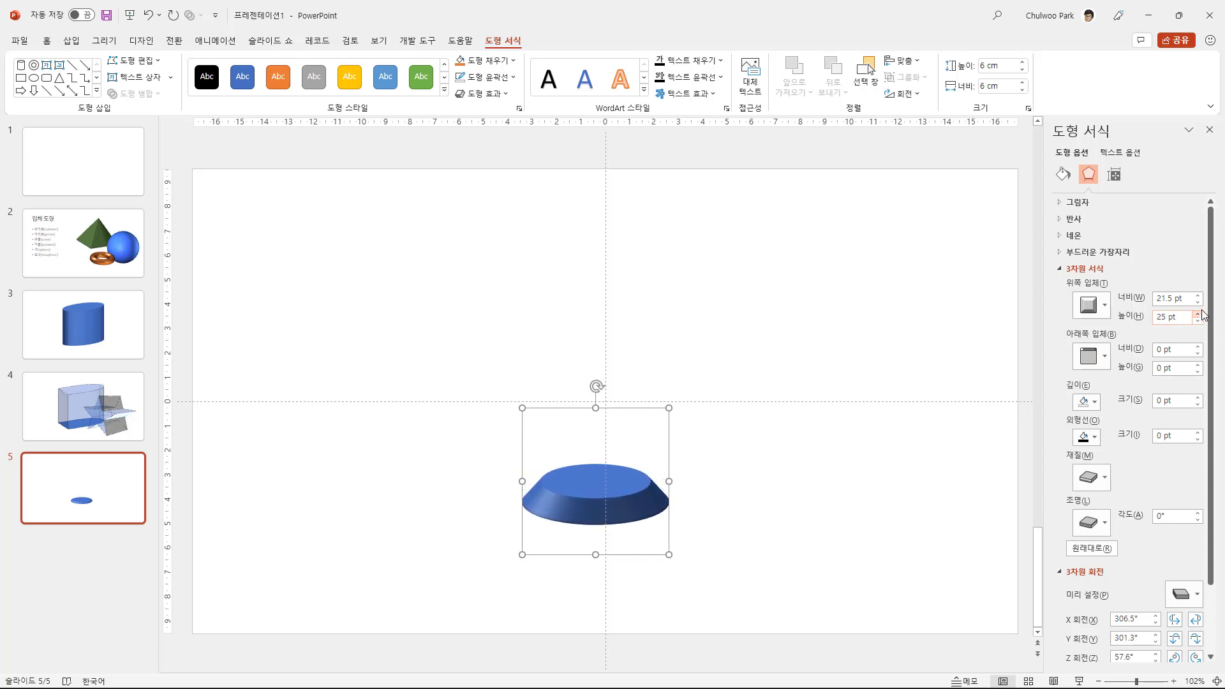
left_click(1197, 295)
left_click(1198, 295)
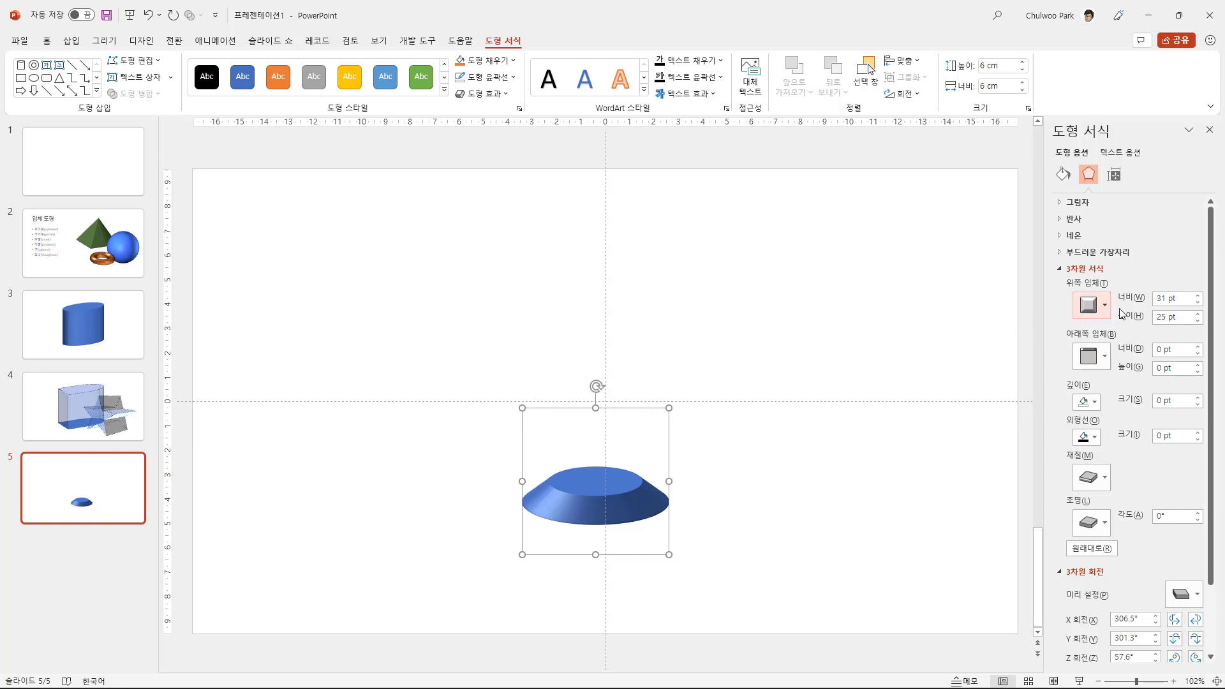
left_click(1198, 297)
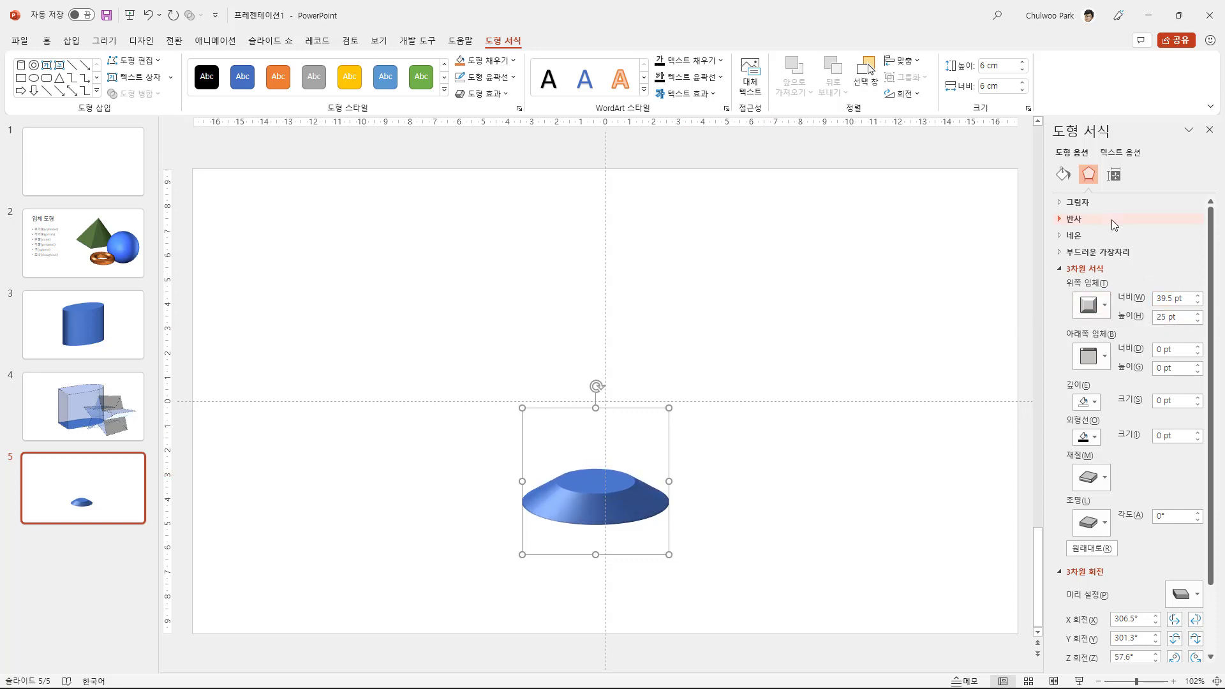
- Set the circle's top bevel width to 3 cm, half of its diameter
left_click(992, 66)
key("BackSpace")
left_click(1188, 299)
type("3cm")
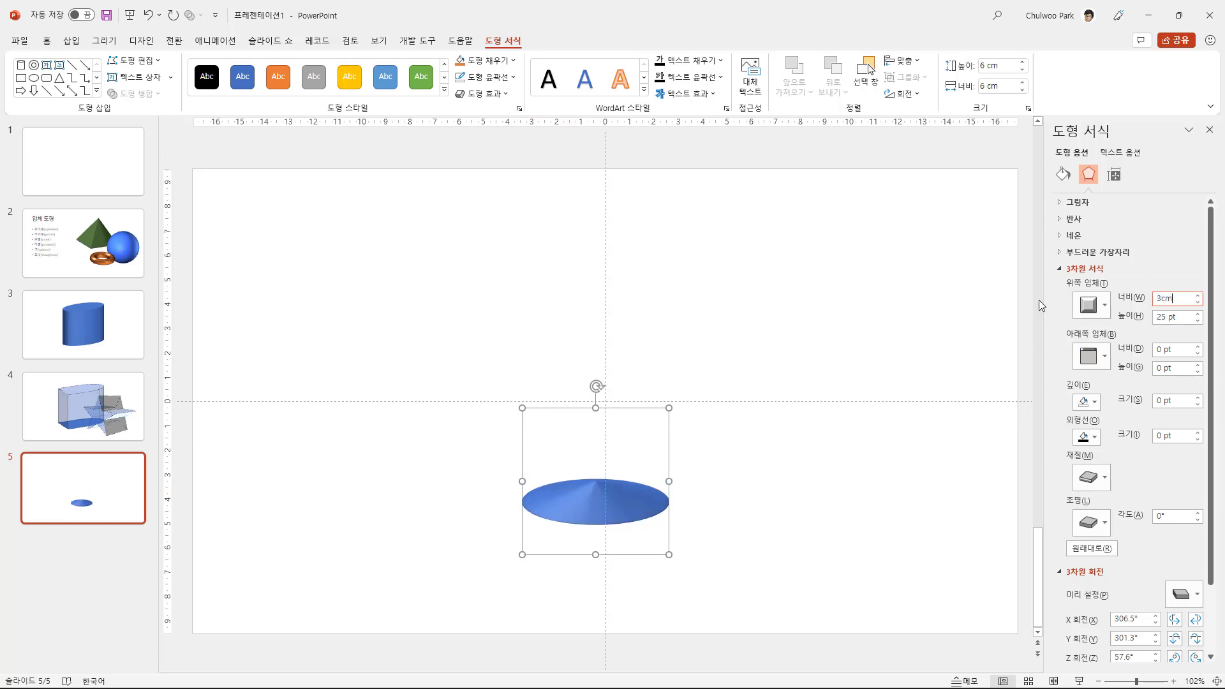
key("Return")
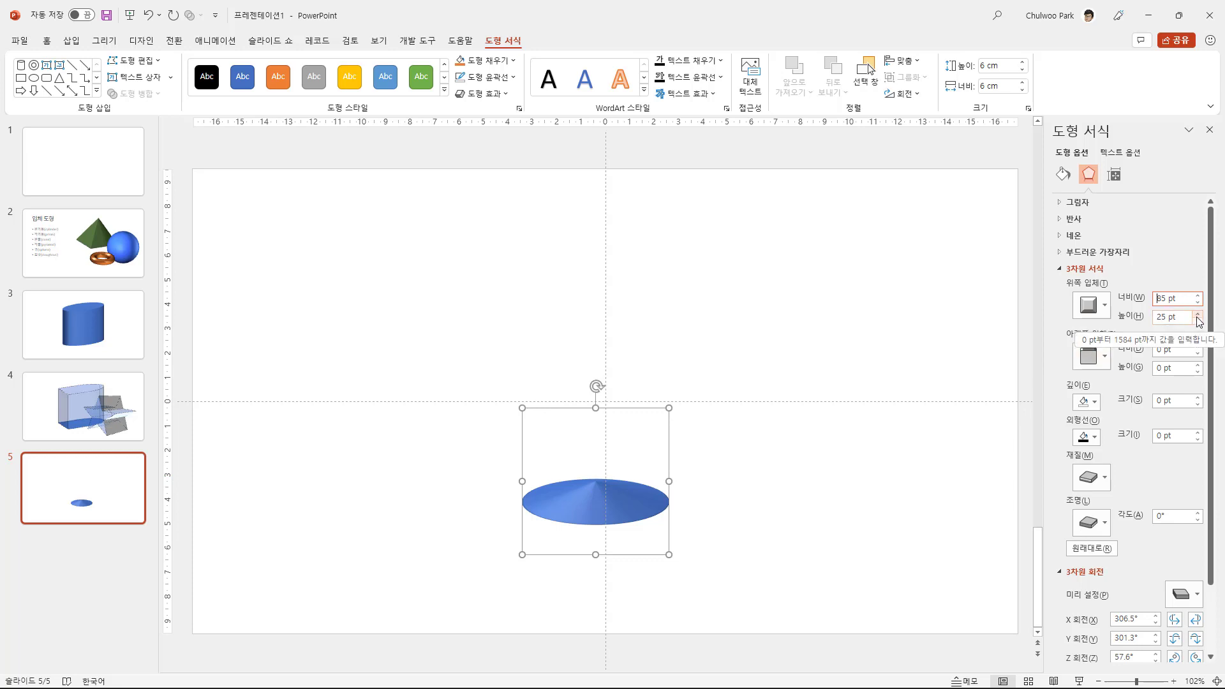
- Set the top bevel height to 10 cm and move the cone up to the horizontal centre of the slide
left_click(1197, 315)
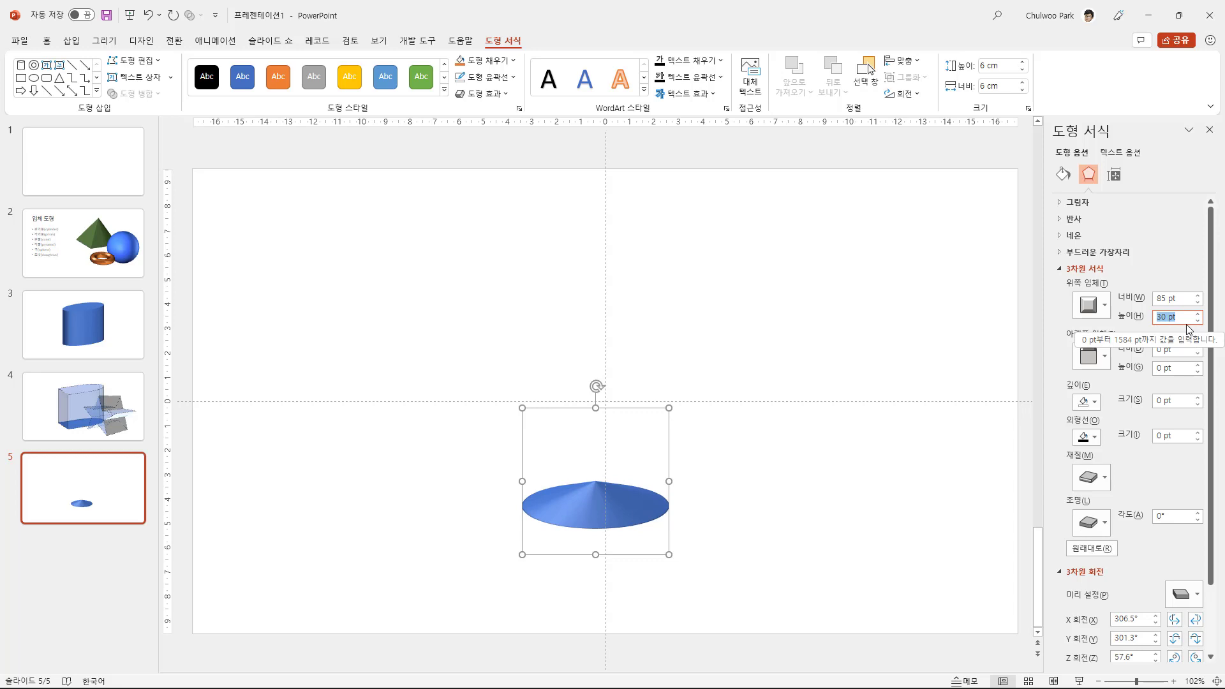
type("10cm")
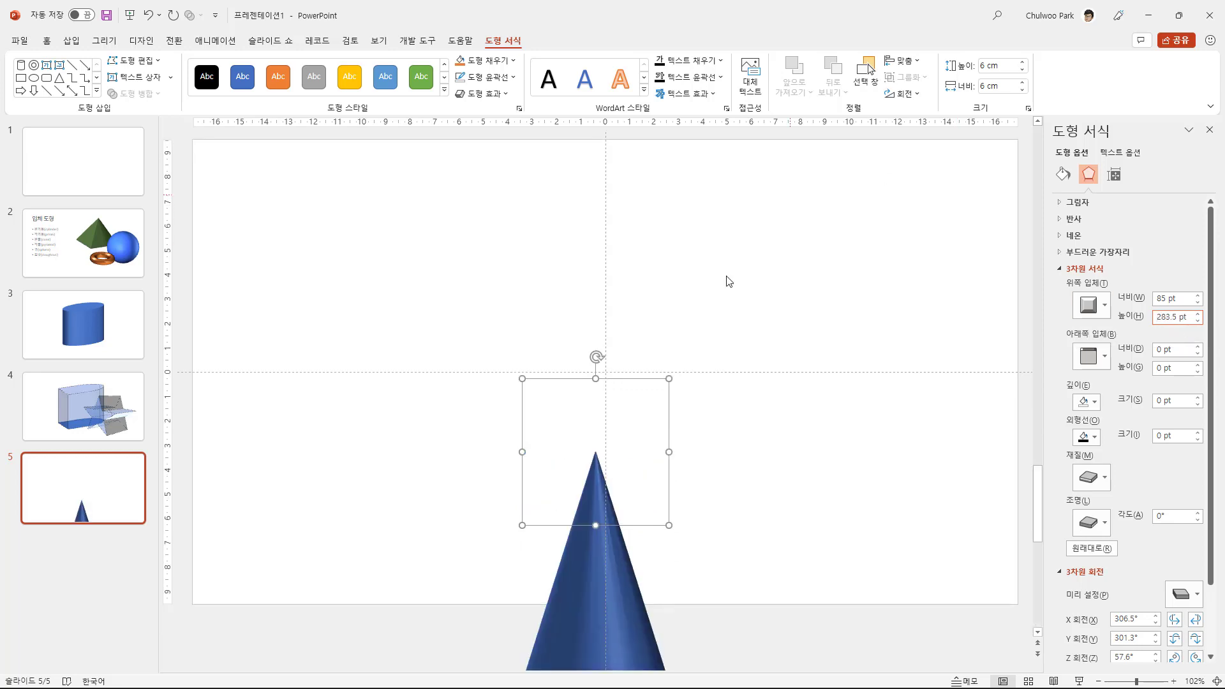
left_click_drag(640, 377, 650, 181)
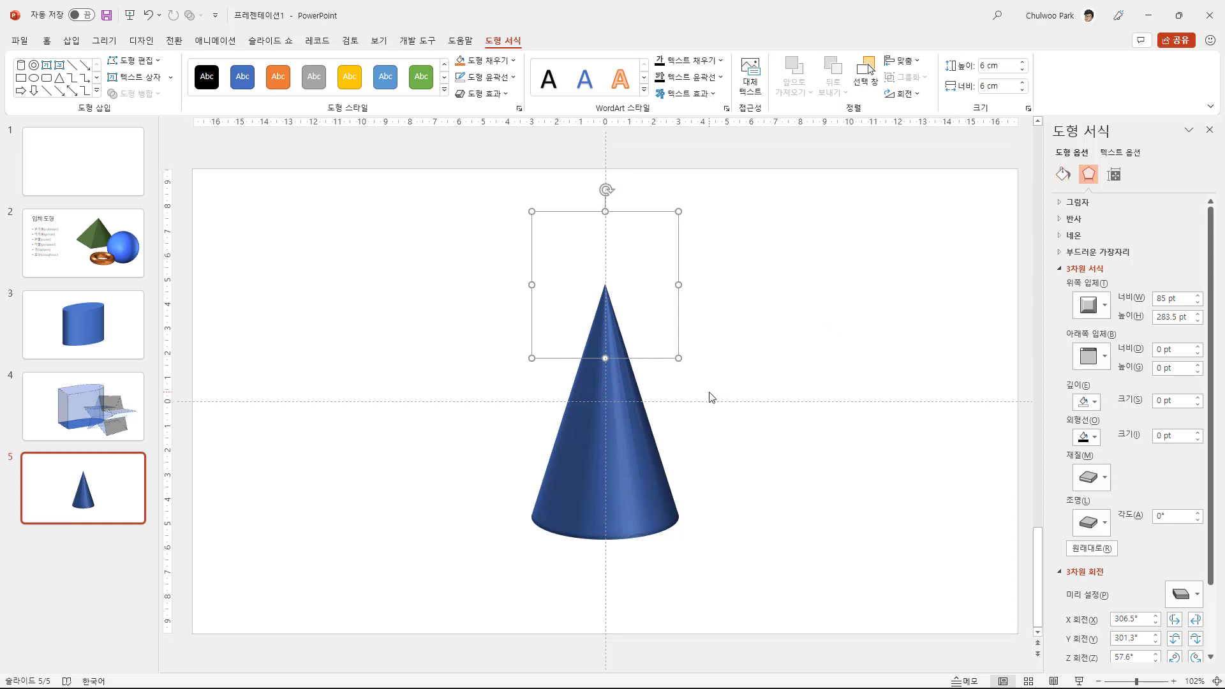
- Try the perspective rotation presets with Y 20° and with Y 309.6° on the cone
left_click(1172, 599)
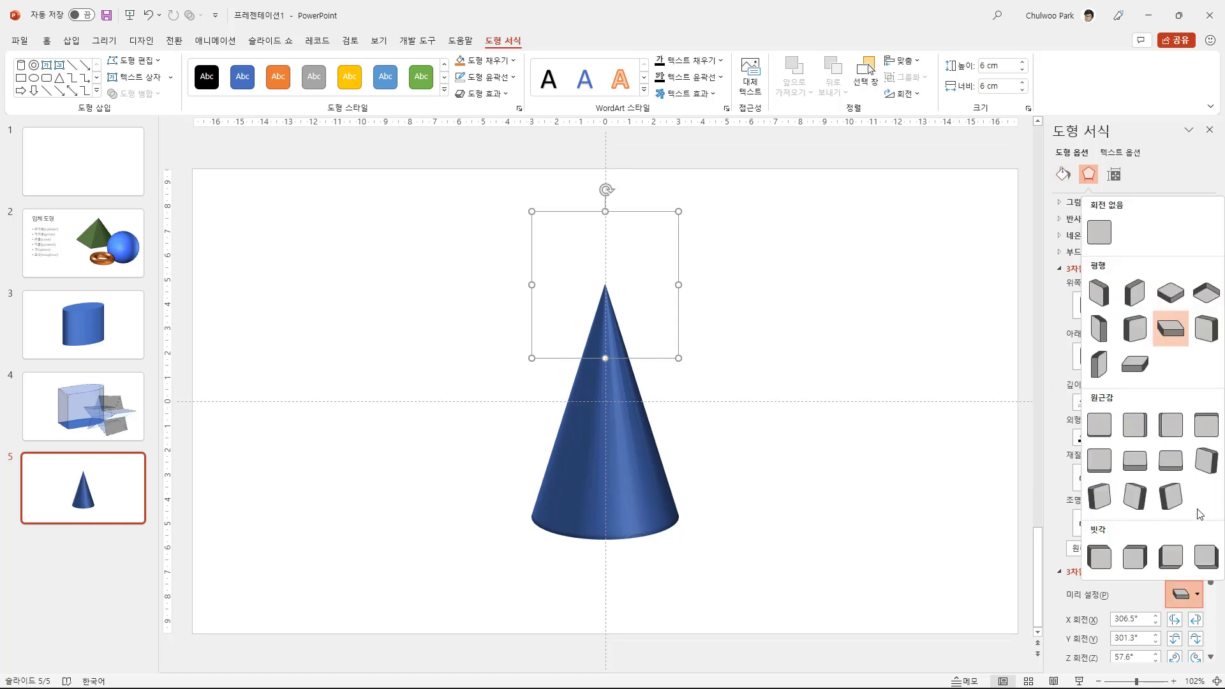
left_click(1204, 425)
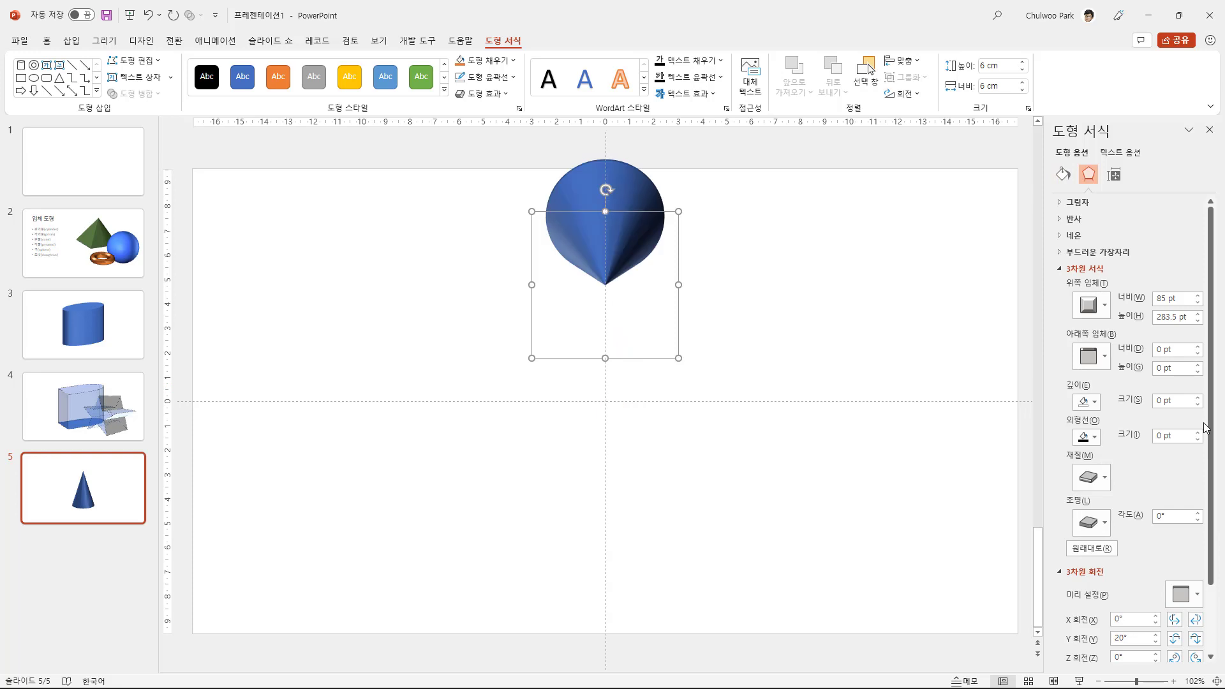
left_click(1184, 595)
left_click(1162, 463)
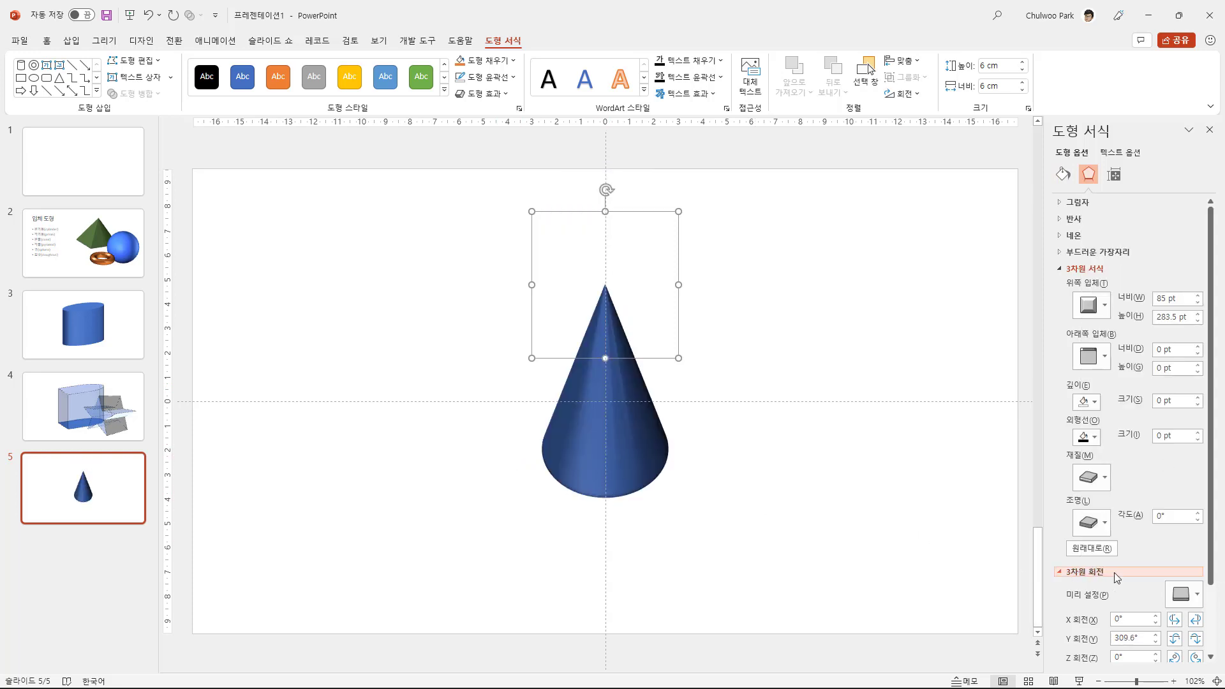
- Tilt the cone up to a Y rotation of 340° and back down to 300°
scroll(1112, 576, "down", 2)
left_click(1156, 574)
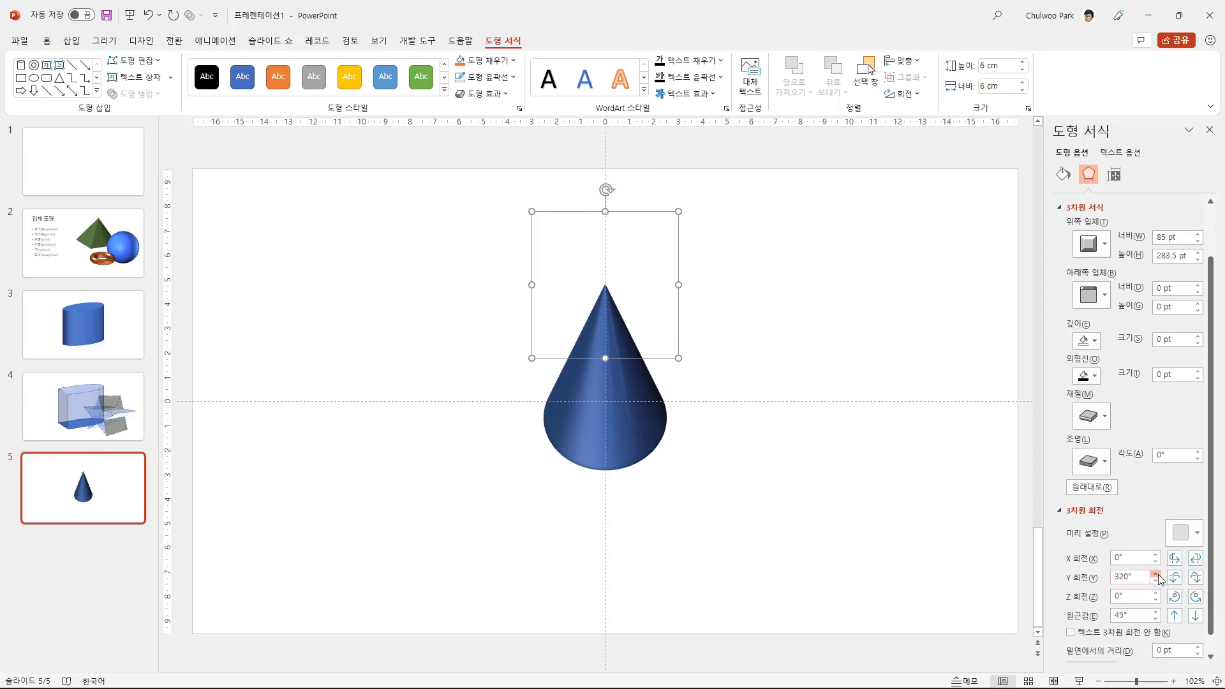
left_click(1157, 574)
left_click(1156, 574)
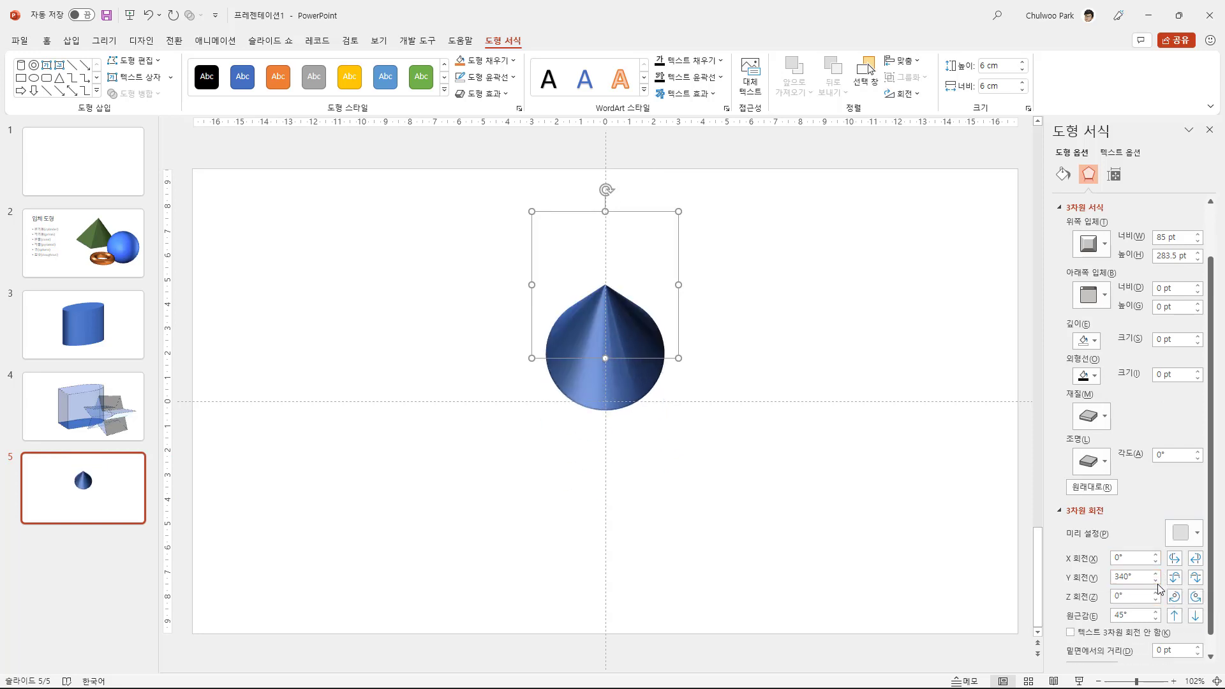
left_click(1156, 581)
left_click(1155, 582)
left_click(1155, 582)
left_click(1155, 582)
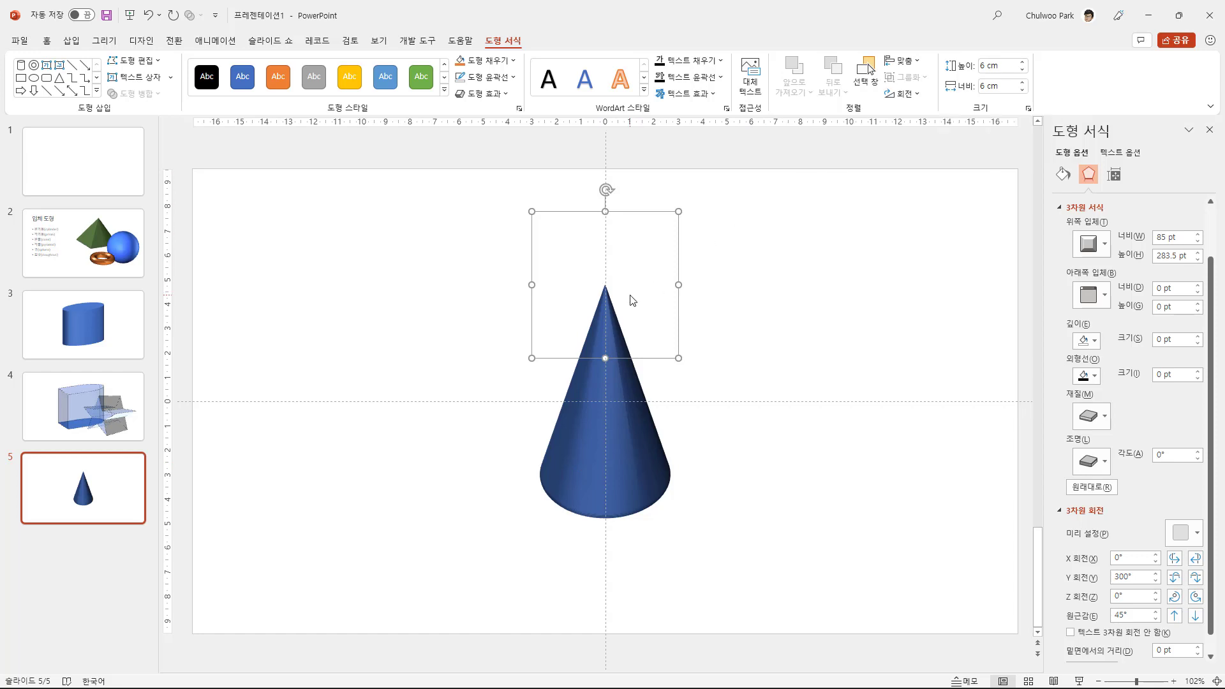
- Restore the cone's parallel rotation of X 306.5°, Y 301.3°, Z 57.6° and widen the shape to 12.8 cm
left_click(1091, 247)
left_click_drag(1021, 83, 1022, 83)
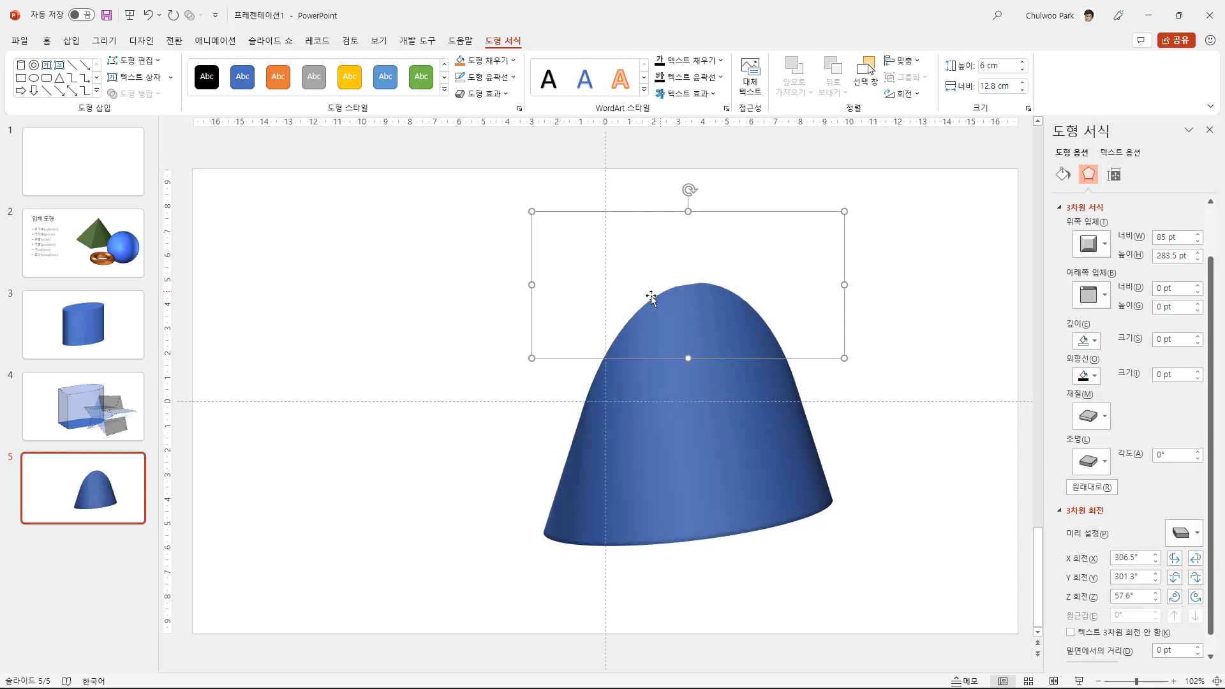
- Add a new blank slide after slide 5
left_click(66, 578)
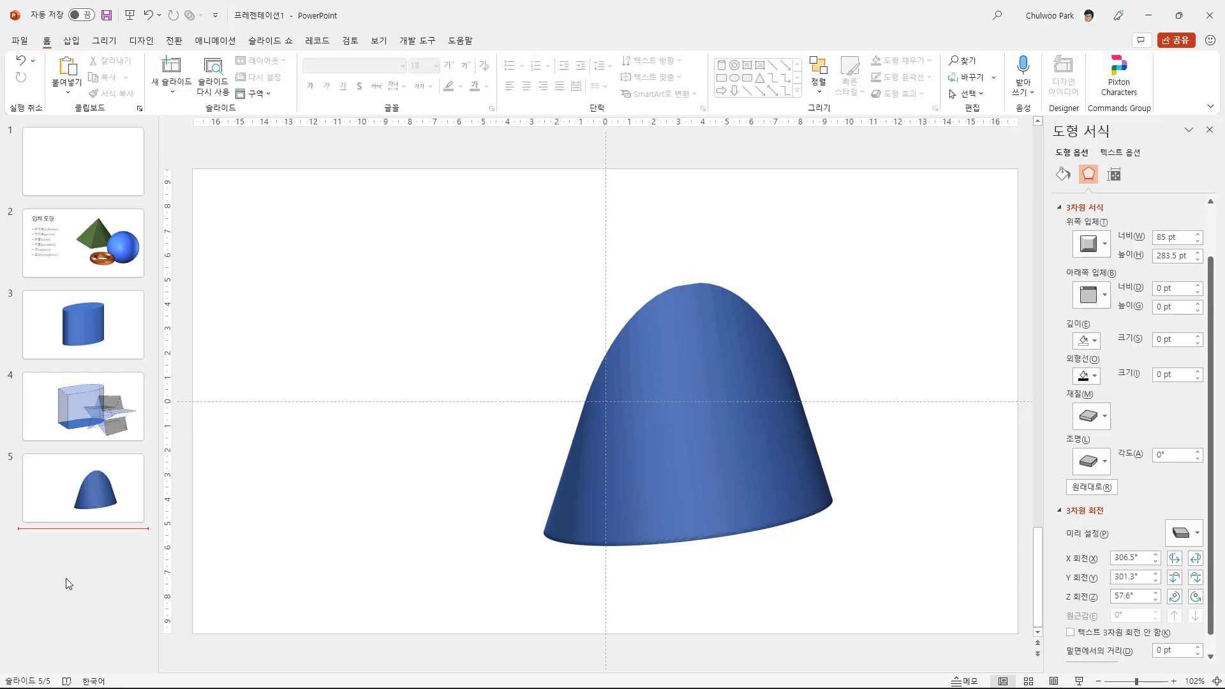
right_click(66, 578)
left_click(138, 630)
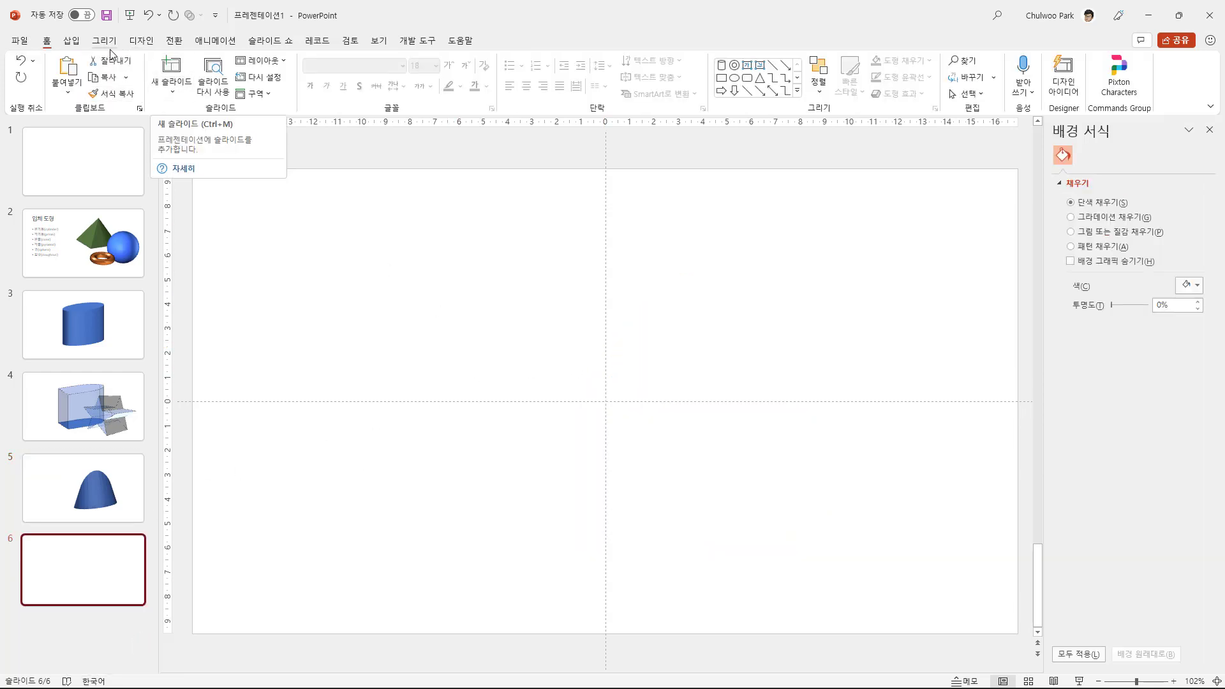
- Draw a rectangle about 4.22 cm high and 11.6 cm wide near the middle of slide 6
left_click(71, 41)
left_click(259, 95)
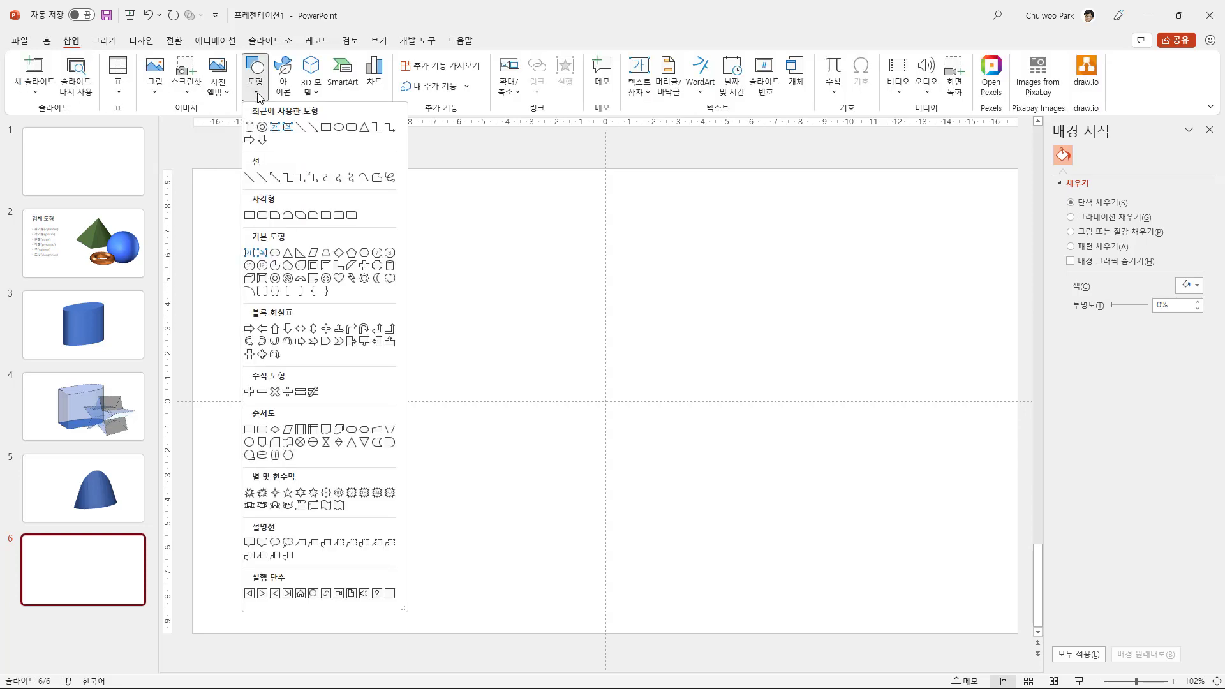
left_click(326, 127)
left_click_drag(519, 377, 801, 480)
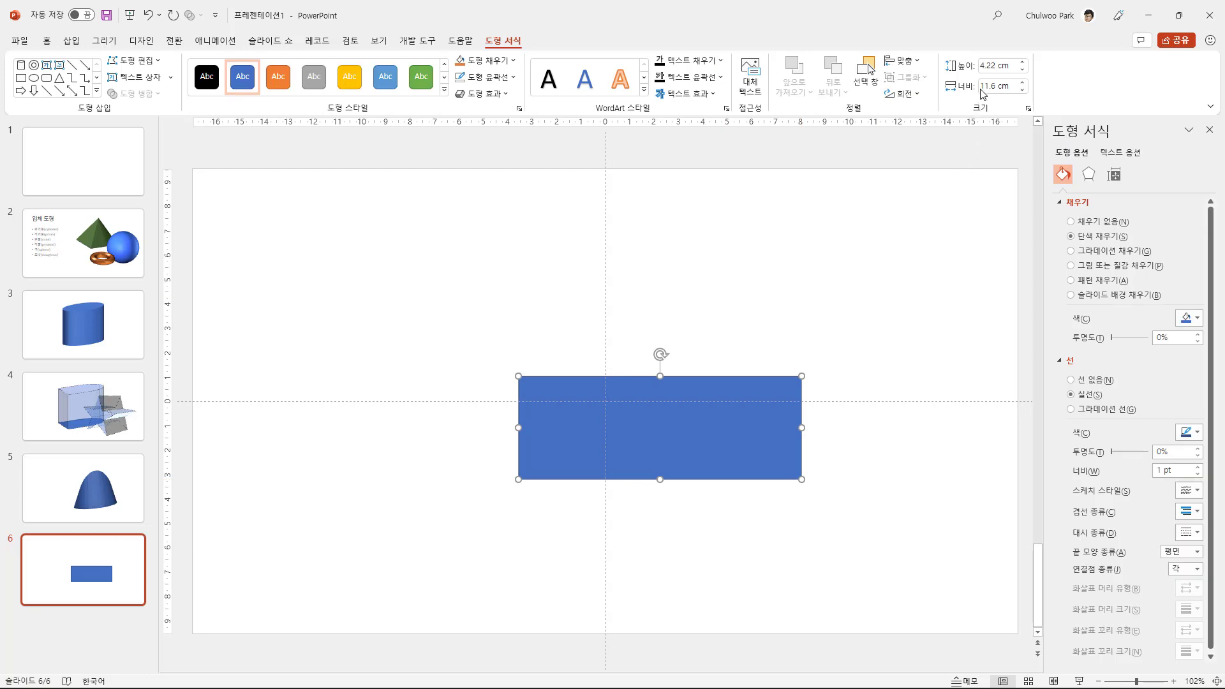
- Set the rectangle's height and width to 5 cm and move the square slightly down
left_click(992, 66)
type("5")
left_click(991, 85)
type("5")
left_click(759, 459)
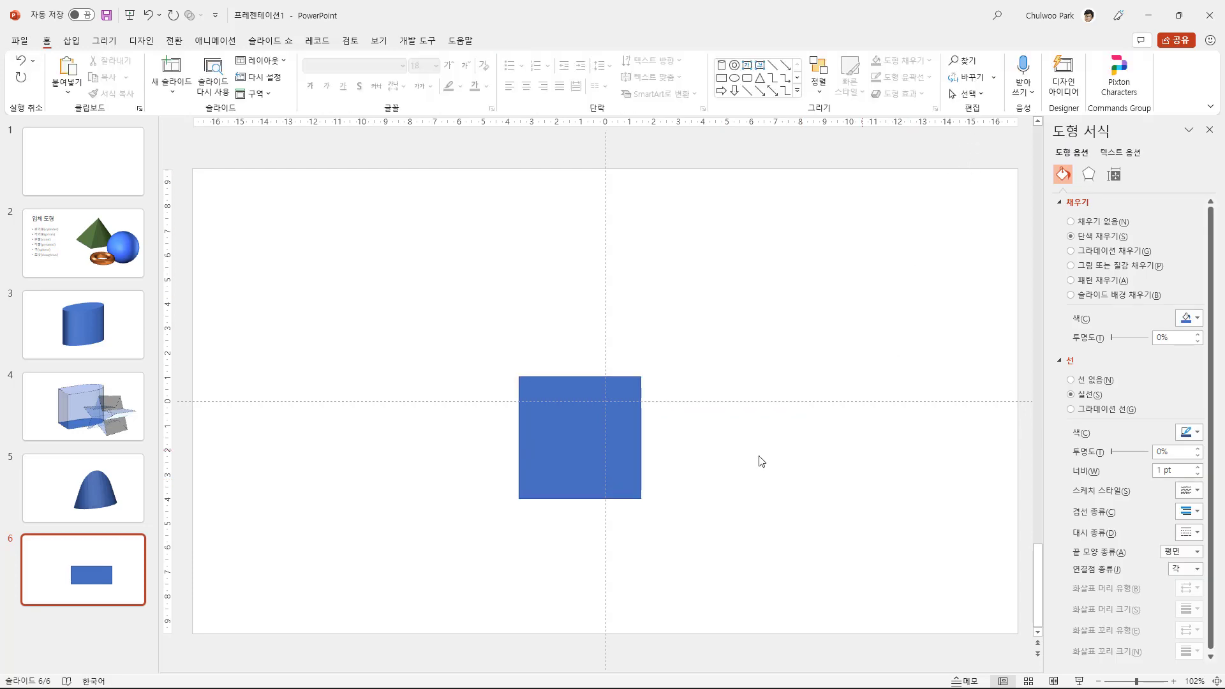
left_click_drag(583, 461, 601, 517)
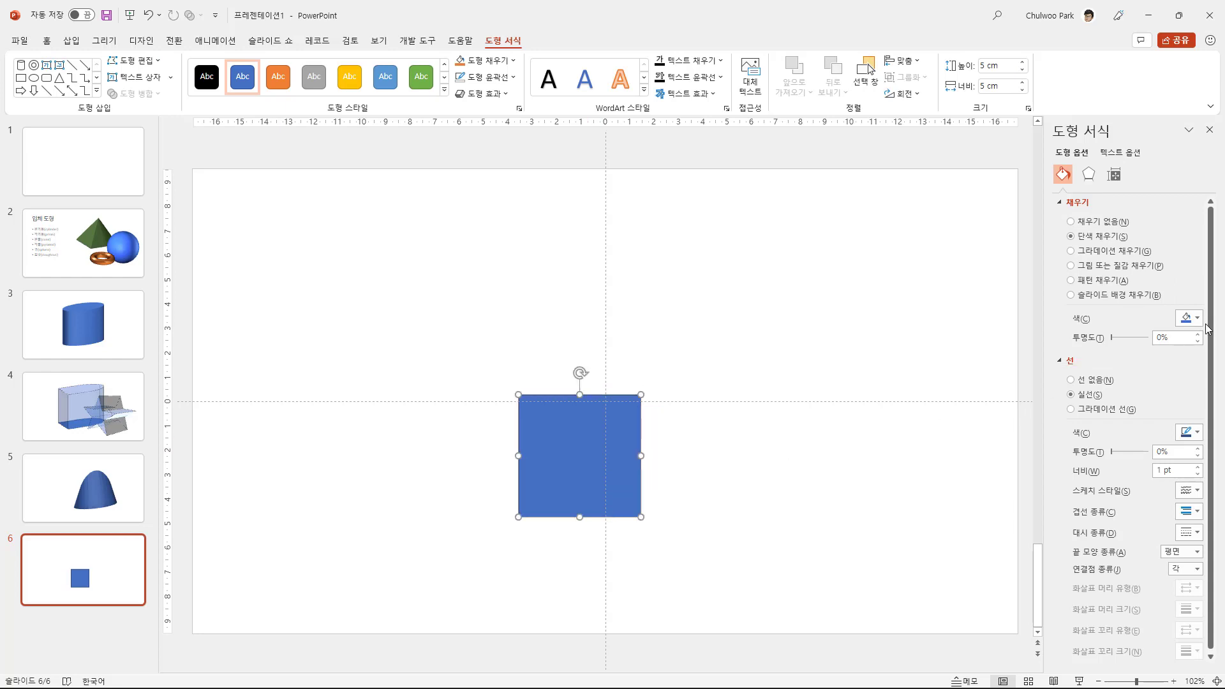
- Apply the parallel 3-D rotation preset with X 306.5°, Y 301.3°, Z 57.6° to the square
left_click(1088, 174)
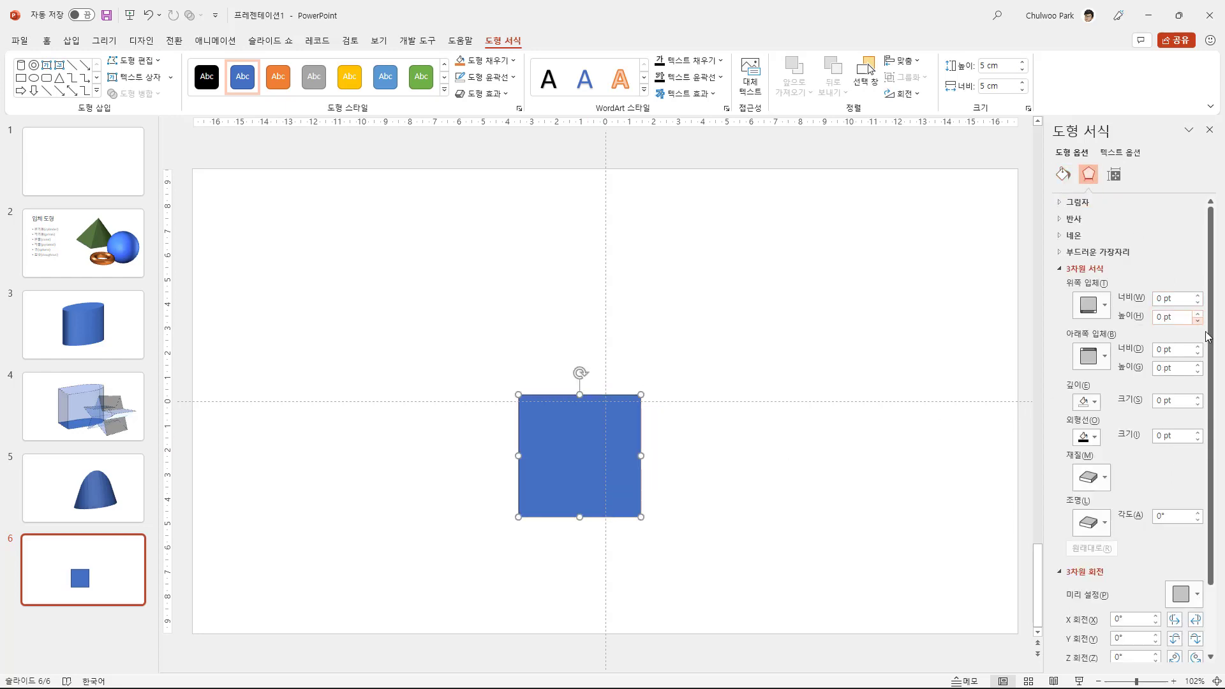
left_click(1198, 594)
left_click(1170, 328)
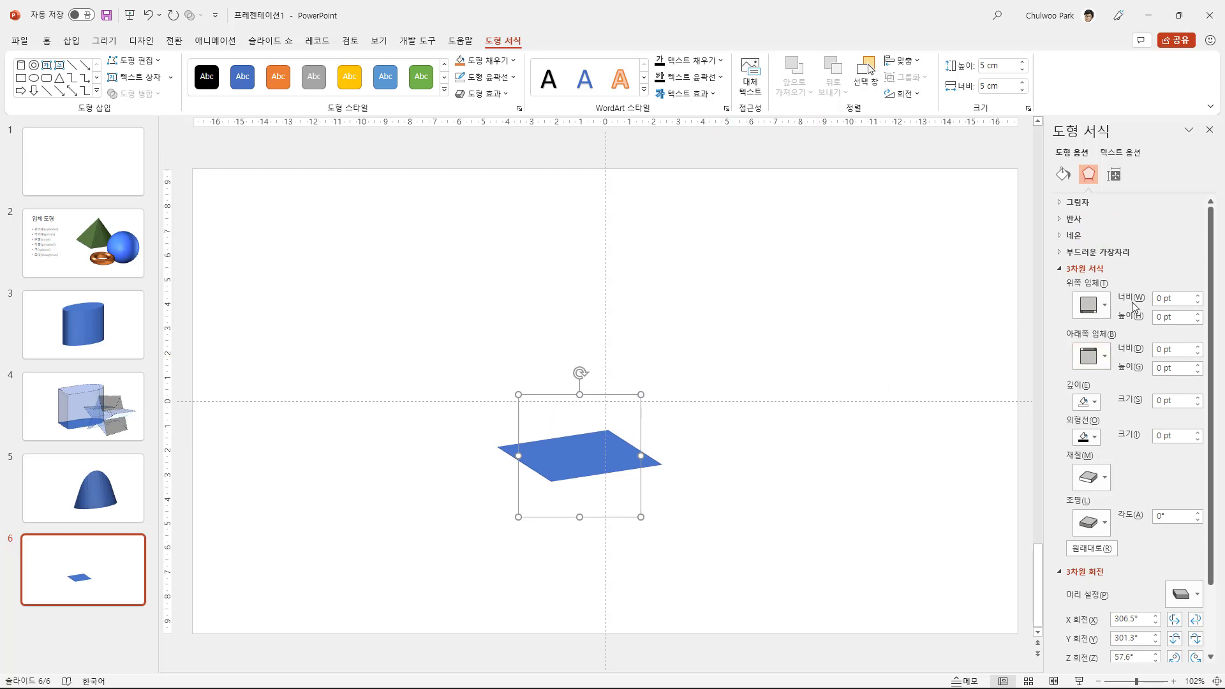
- Give the square the Angle (각지게) top bevel with a width of 2.5 cm
left_click(1105, 307)
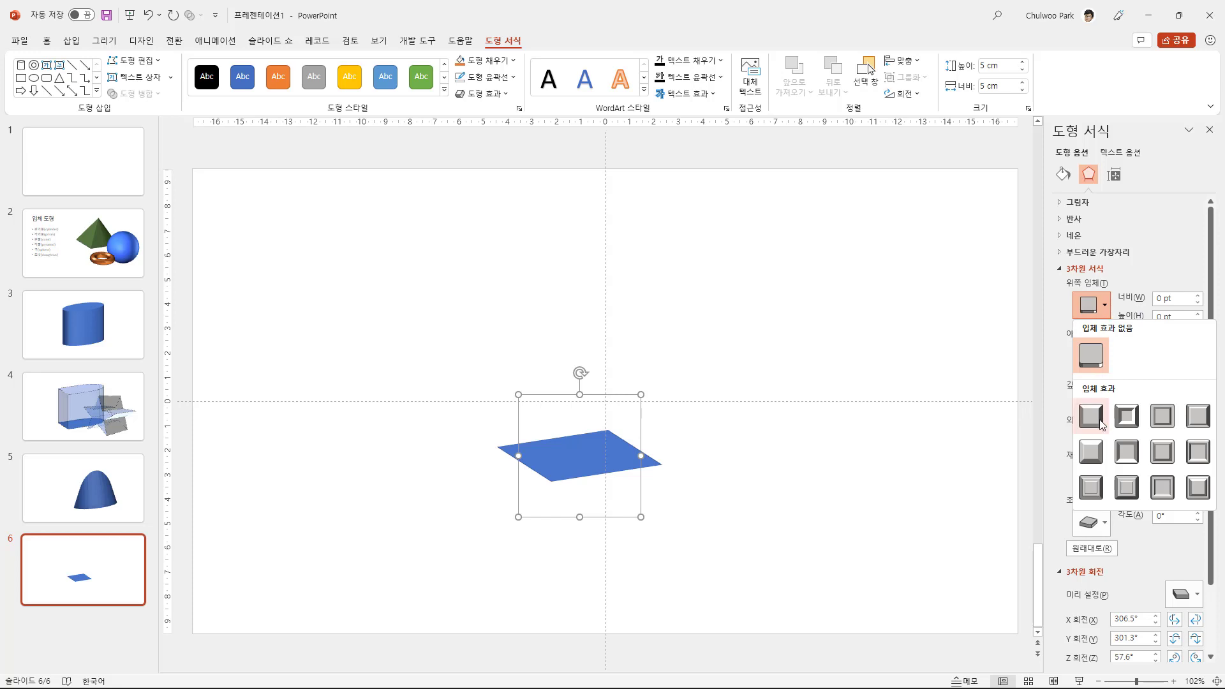
left_click(1097, 466)
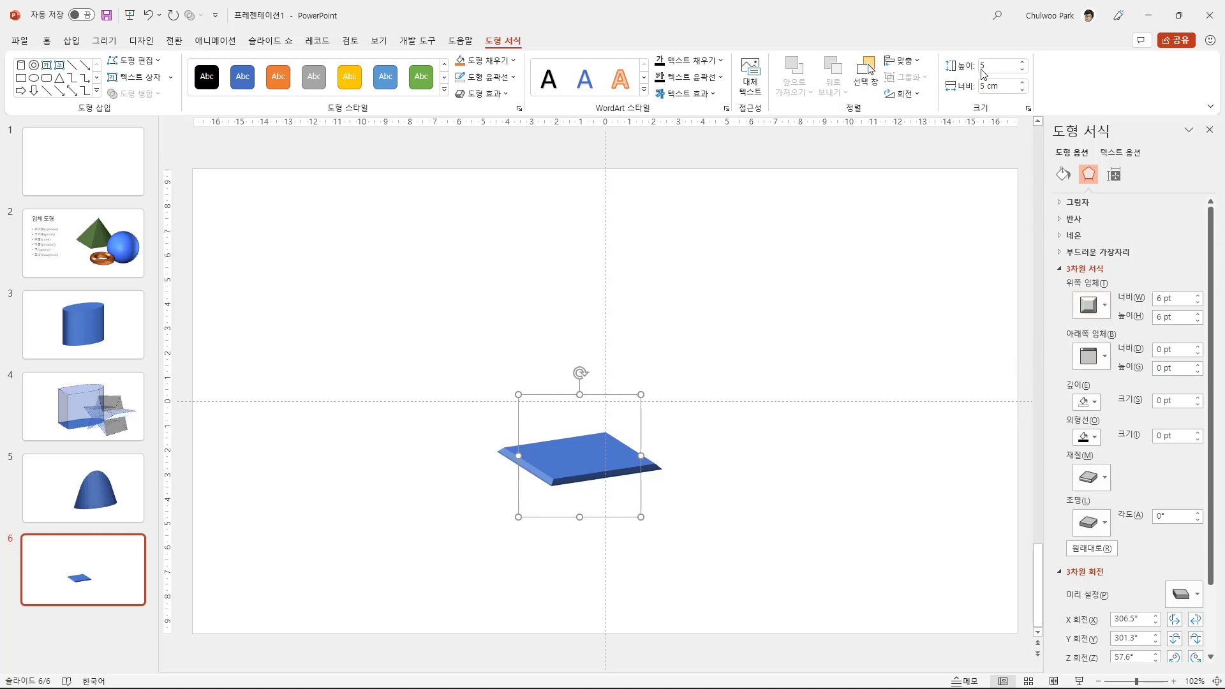
left_click(1167, 298)
type("2.5cm")
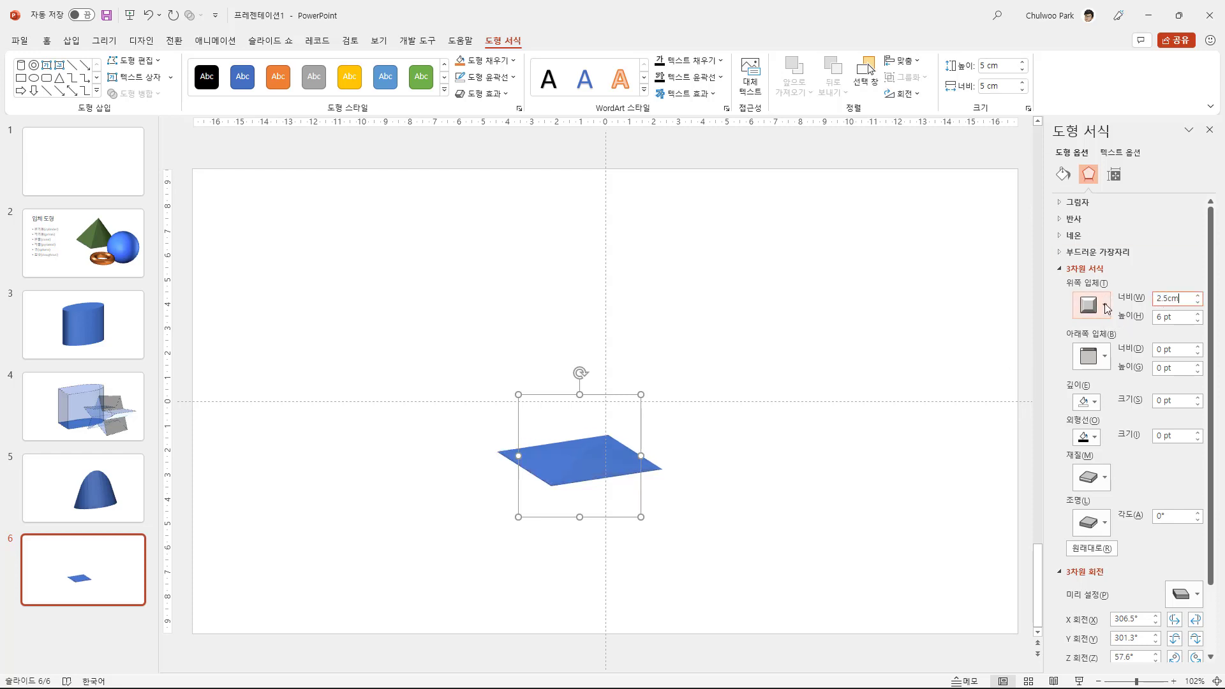
- Set the square's top bevel height to 79 pt to raise it into a pyramid
key("Return")
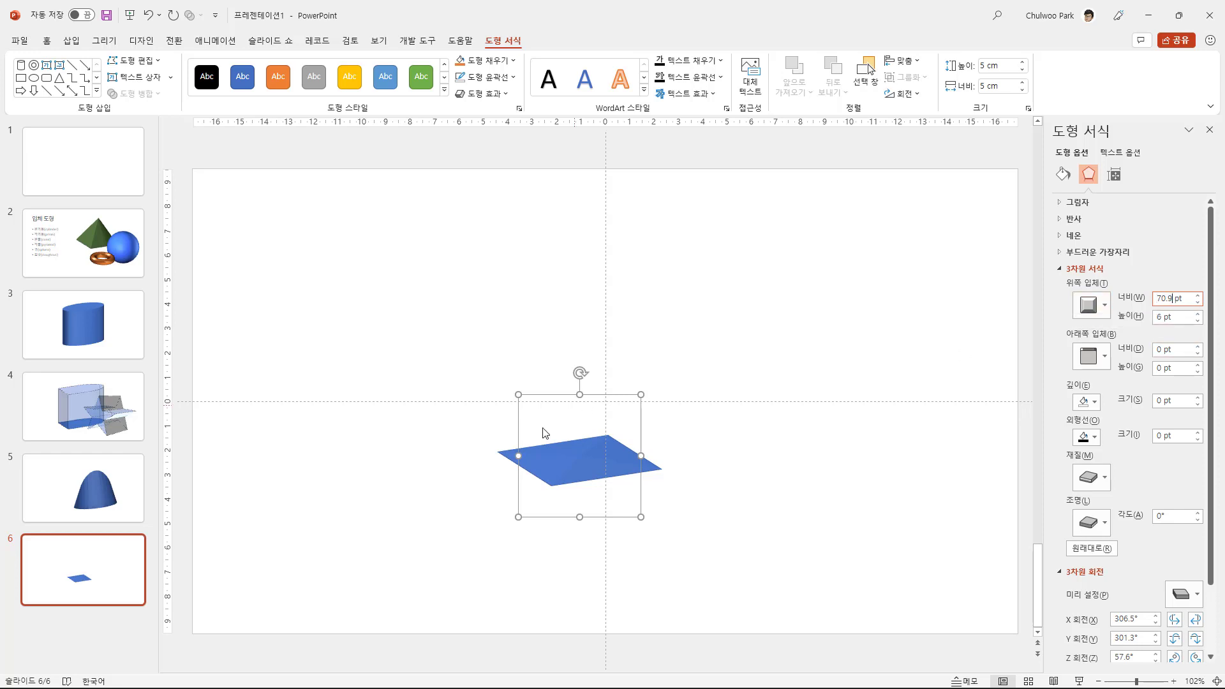
left_click(1198, 314)
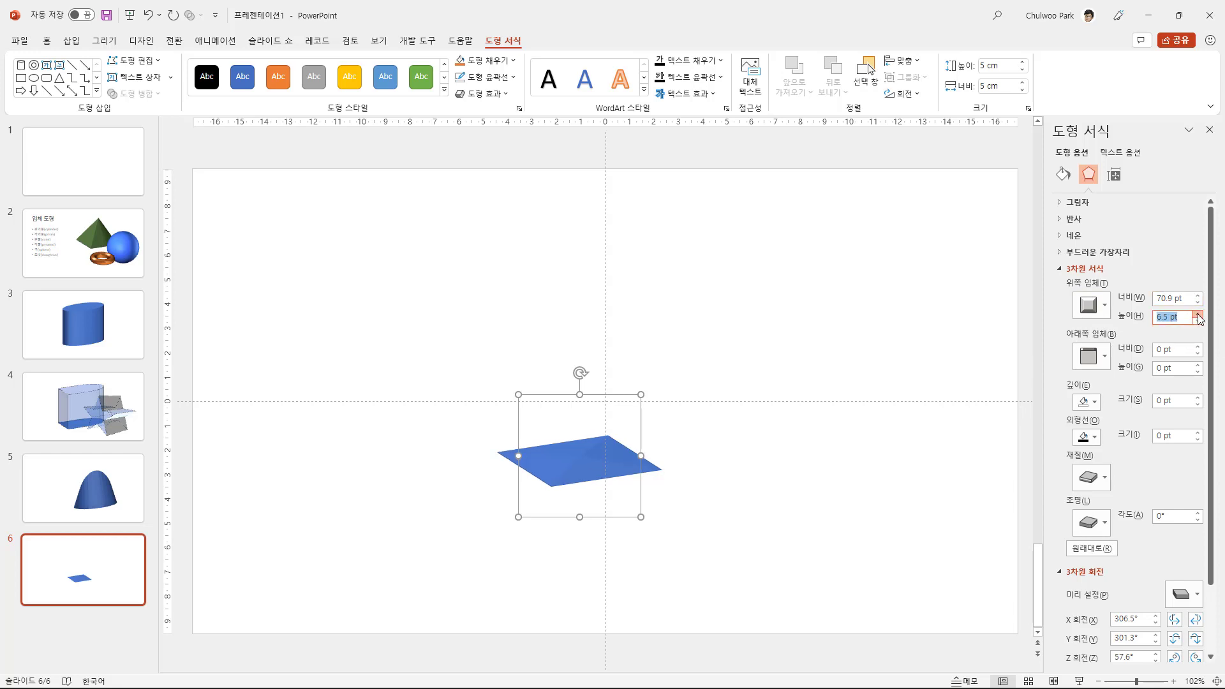
left_click(1198, 315)
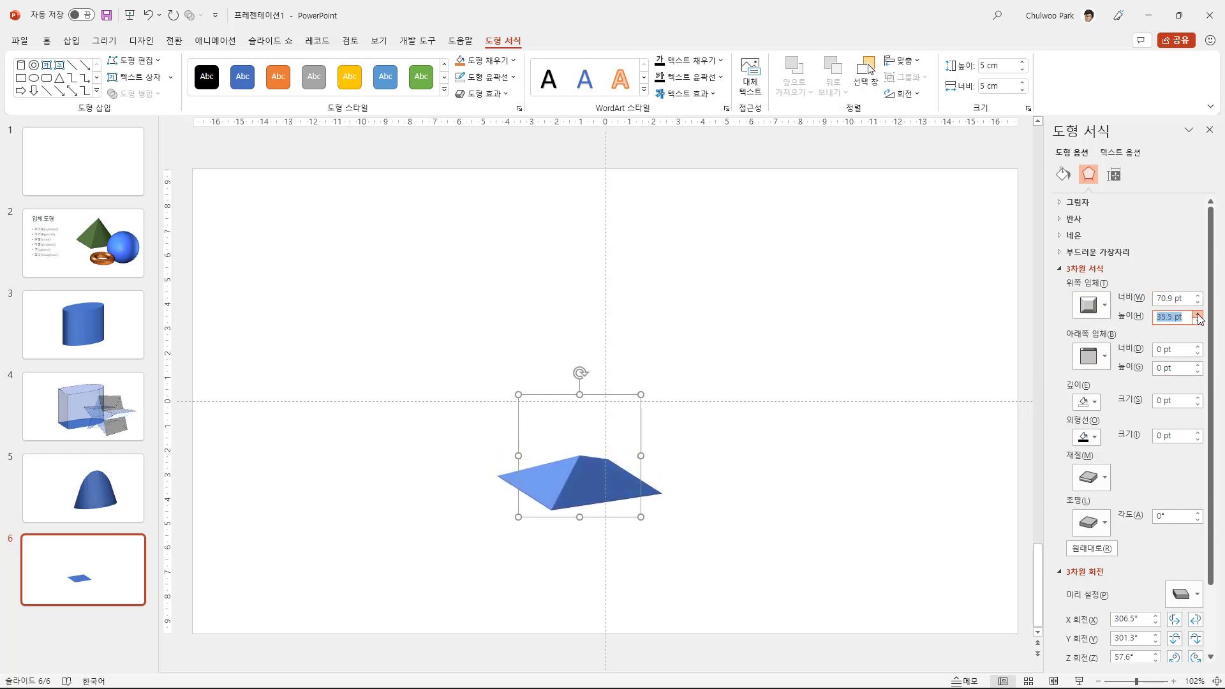
left_click(1198, 315)
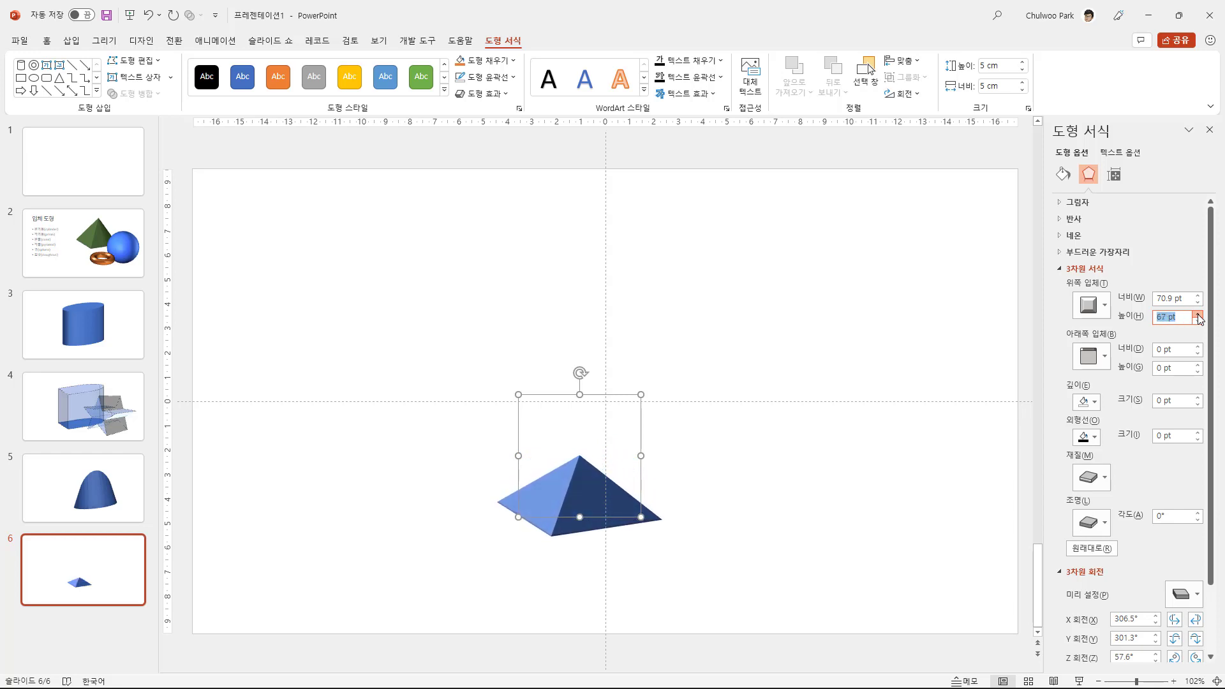
left_click(1197, 315)
left_click(1198, 315)
left_click(1198, 314)
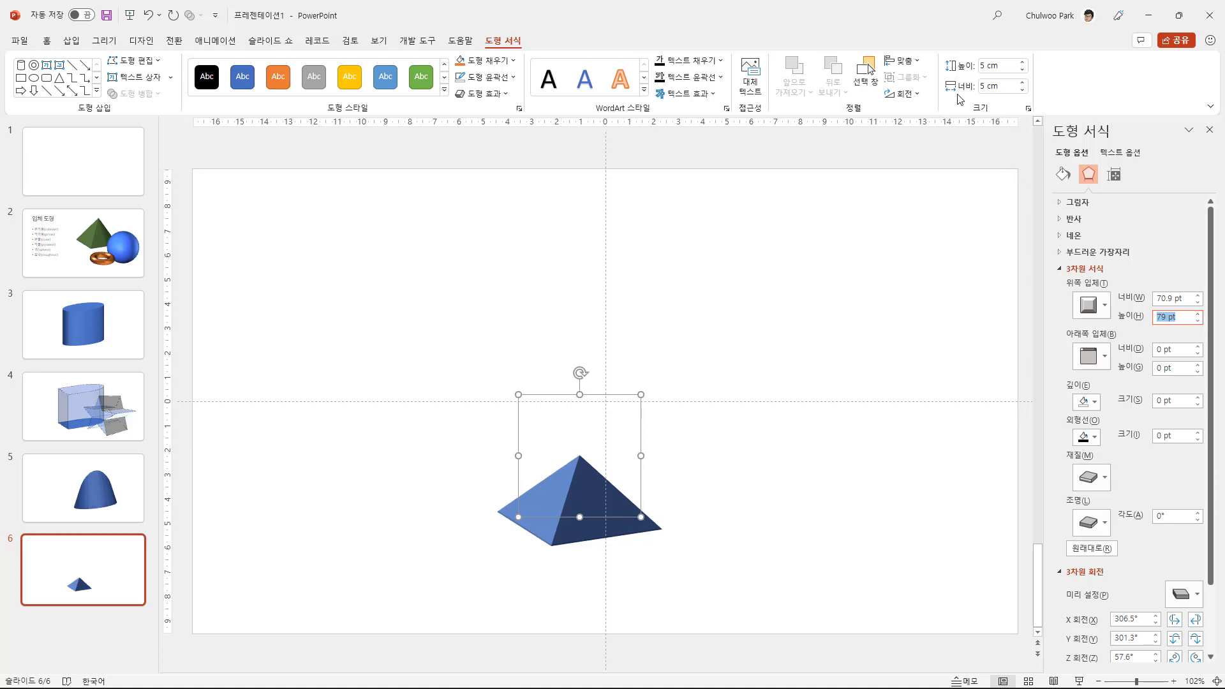
- Increase the pyramid shape's width to 11.9 cm and move it to the upper half of the slide
left_click_drag(1022, 83, 1024, 87)
left_click_drag(719, 399, 709, 243)
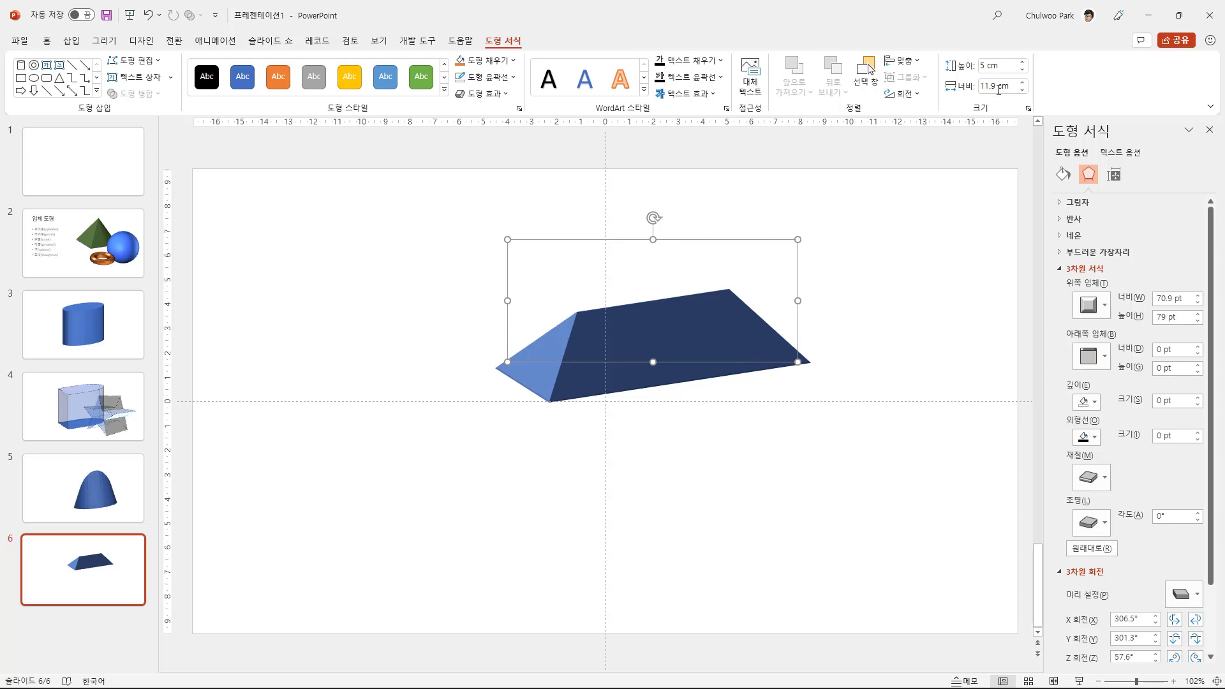
- Set the shape's width to 5 cm and deselect it
mouse_move(999, 89)
left_mouse_down()
mouse_move(977, 93)
mouse_move(998, 95)
left_mouse_up()
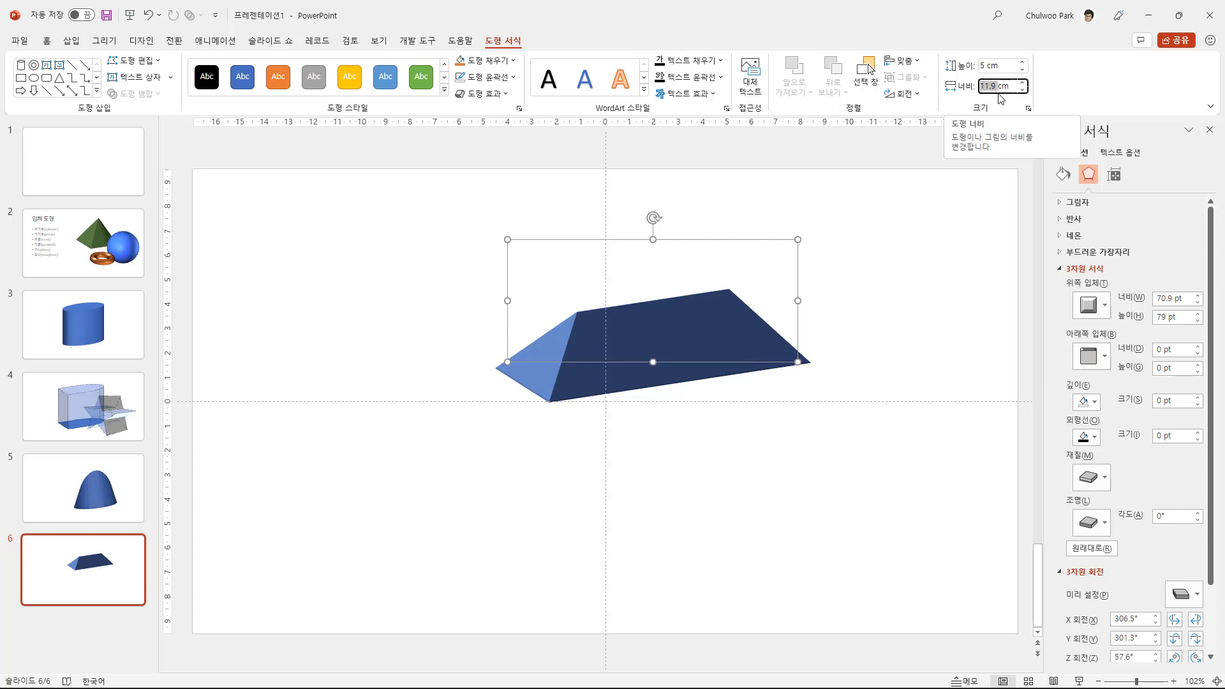
type("5")
key("Return")
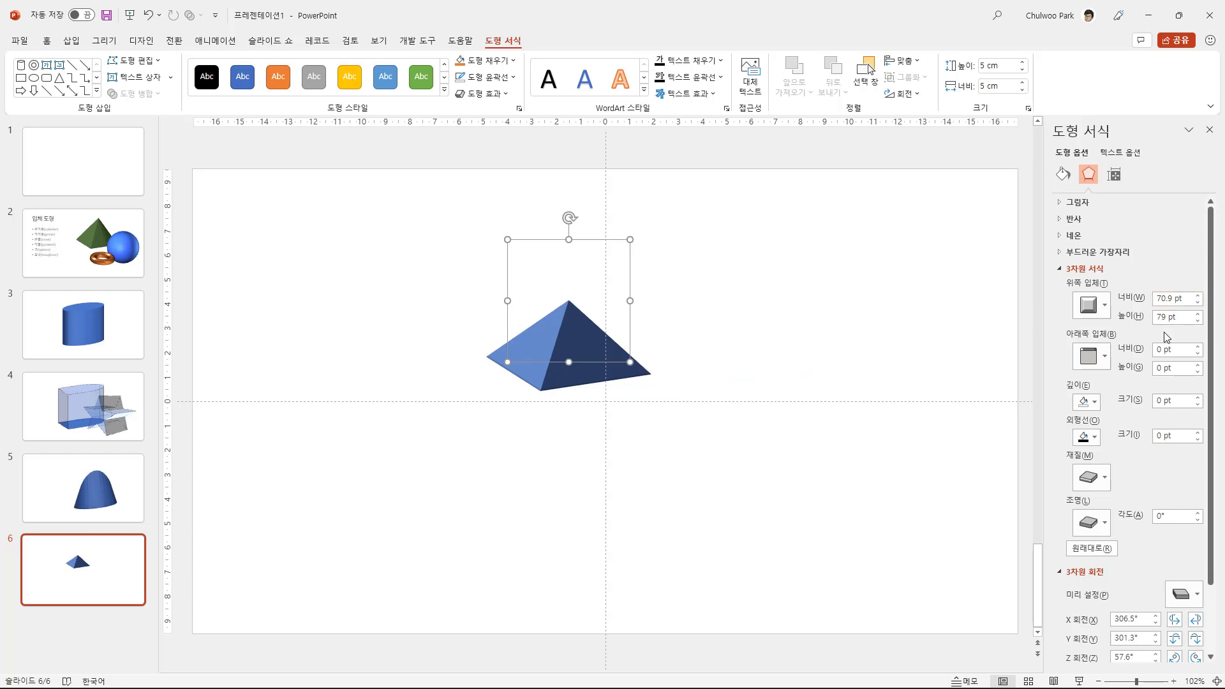
left_click(729, 414)
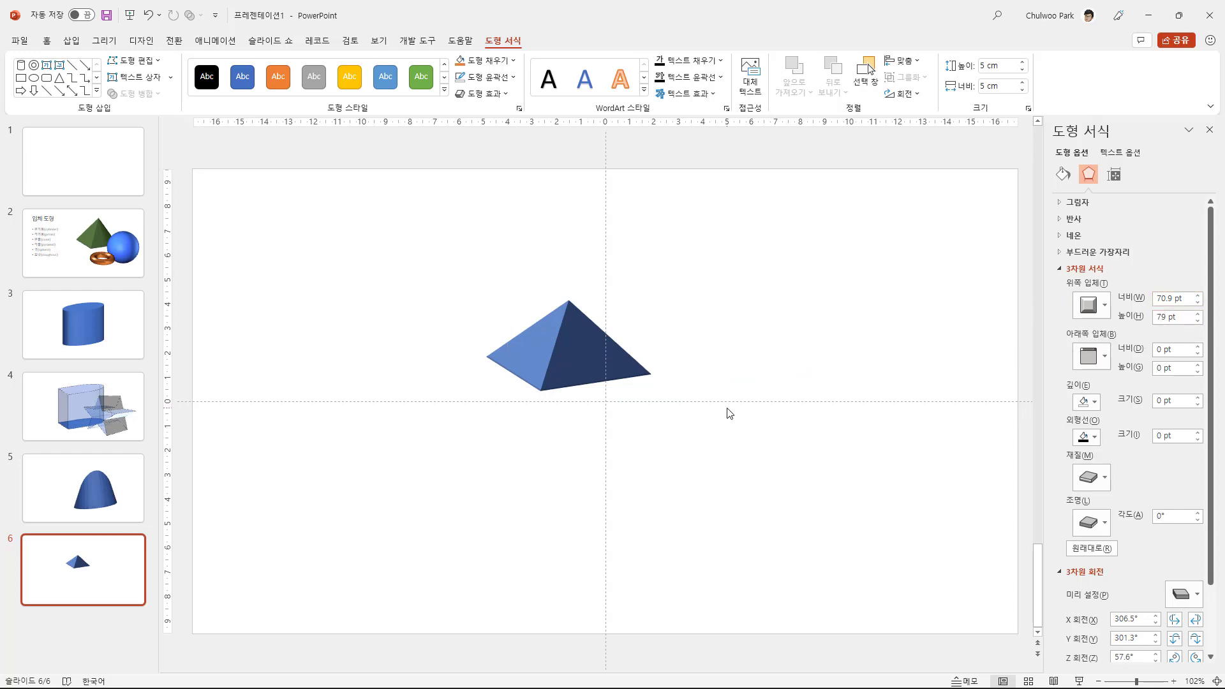
- Duplicate slide 6 with the pyramid on it
left_click(609, 356)
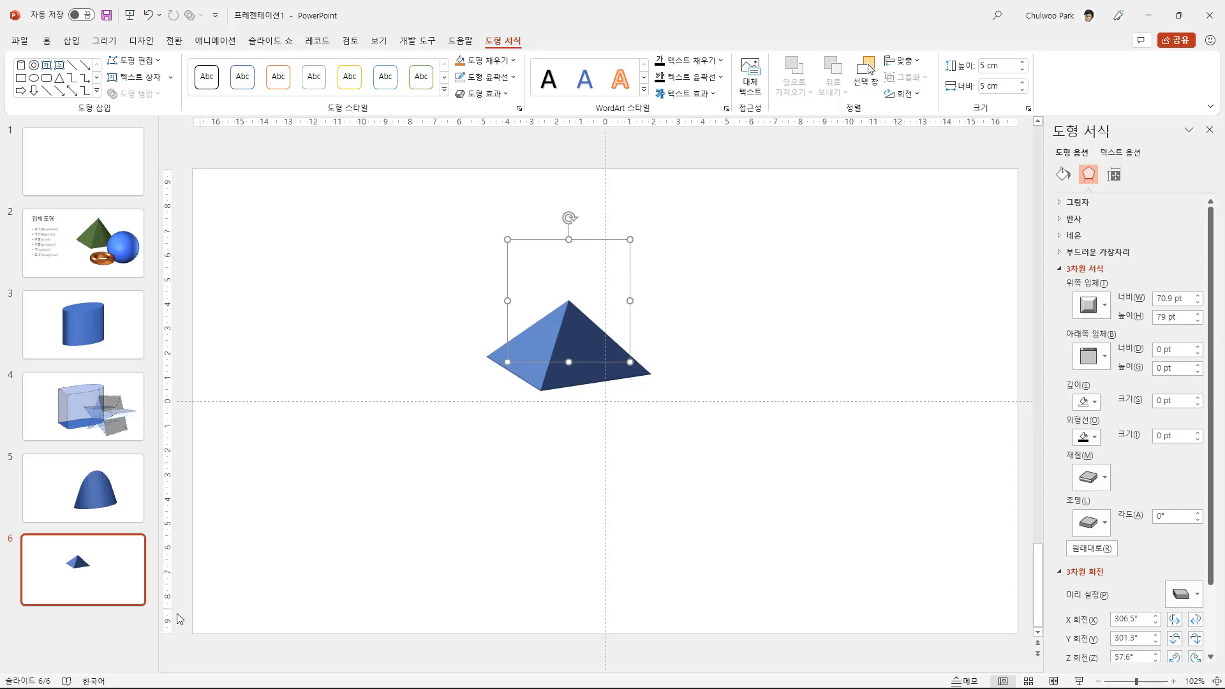
left_click(144, 571)
key("ctrl+d")
- Change the pyramid's base shape on slide 7 to an isosceles triangle and set its height and width to 8 cm
left_click(591, 363)
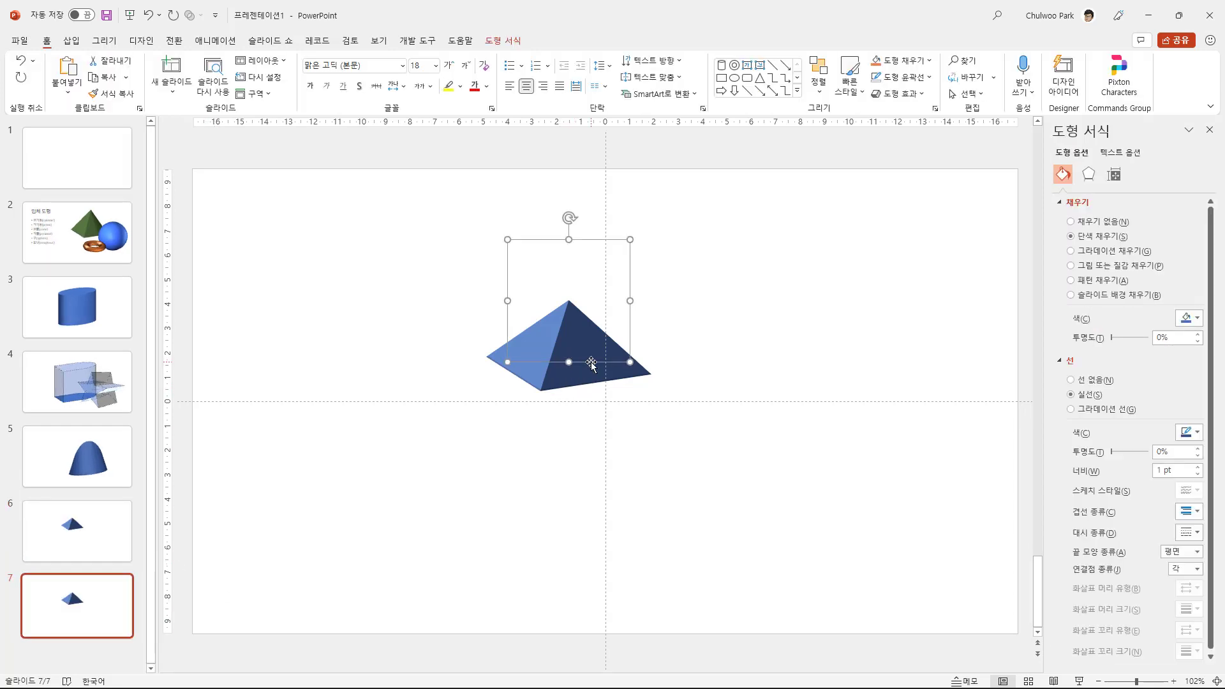
left_click(503, 40)
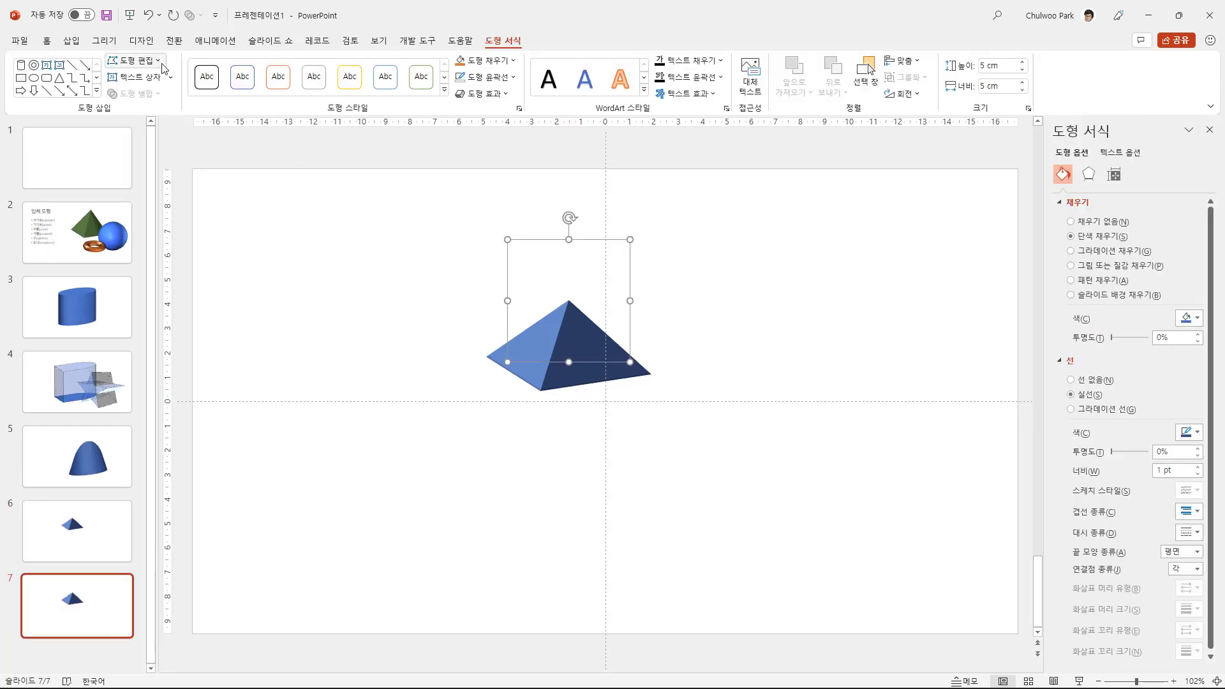
left_click(135, 60)
mouse_move(165, 83)
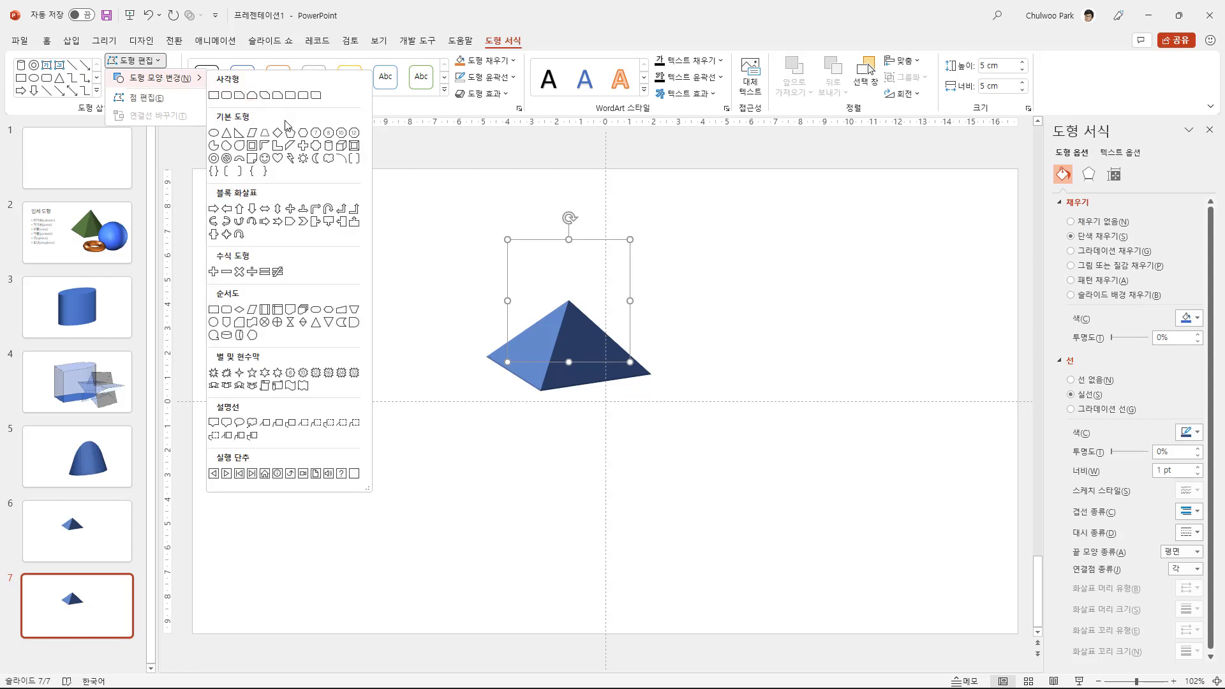
left_click(228, 138)
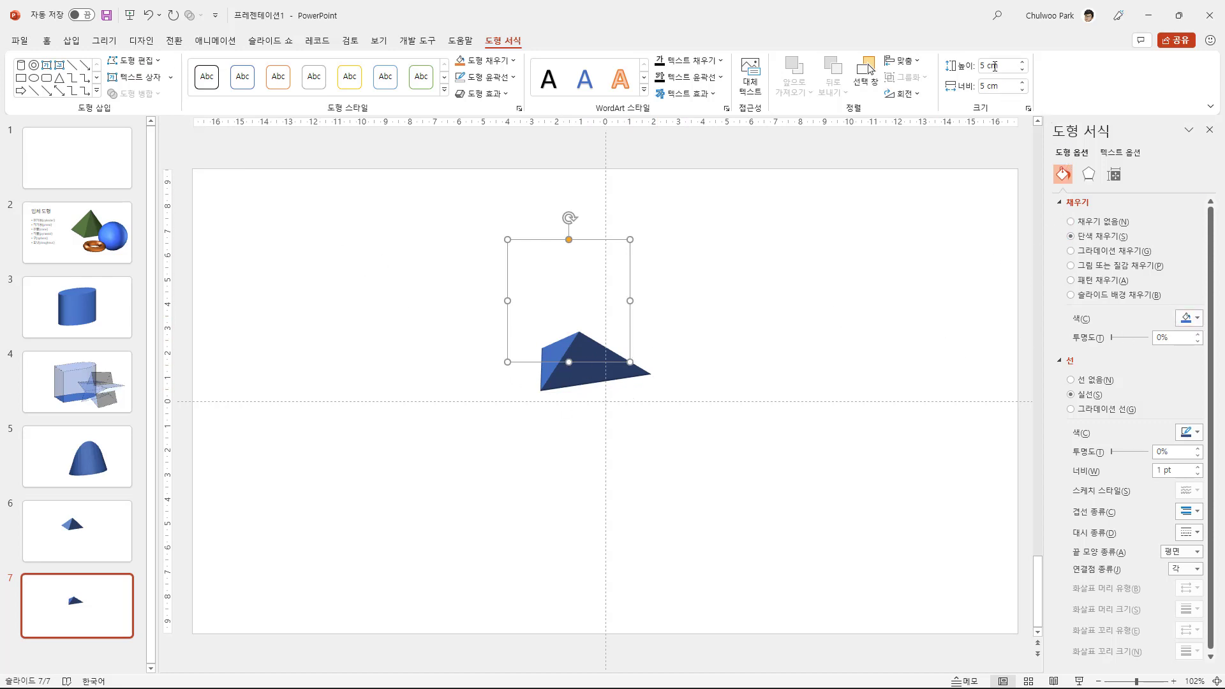
type("8")
key("Return")
- Set the triangular solid's top bevel height to 10 cm and move it up and slightly left
left_click(1088, 174)
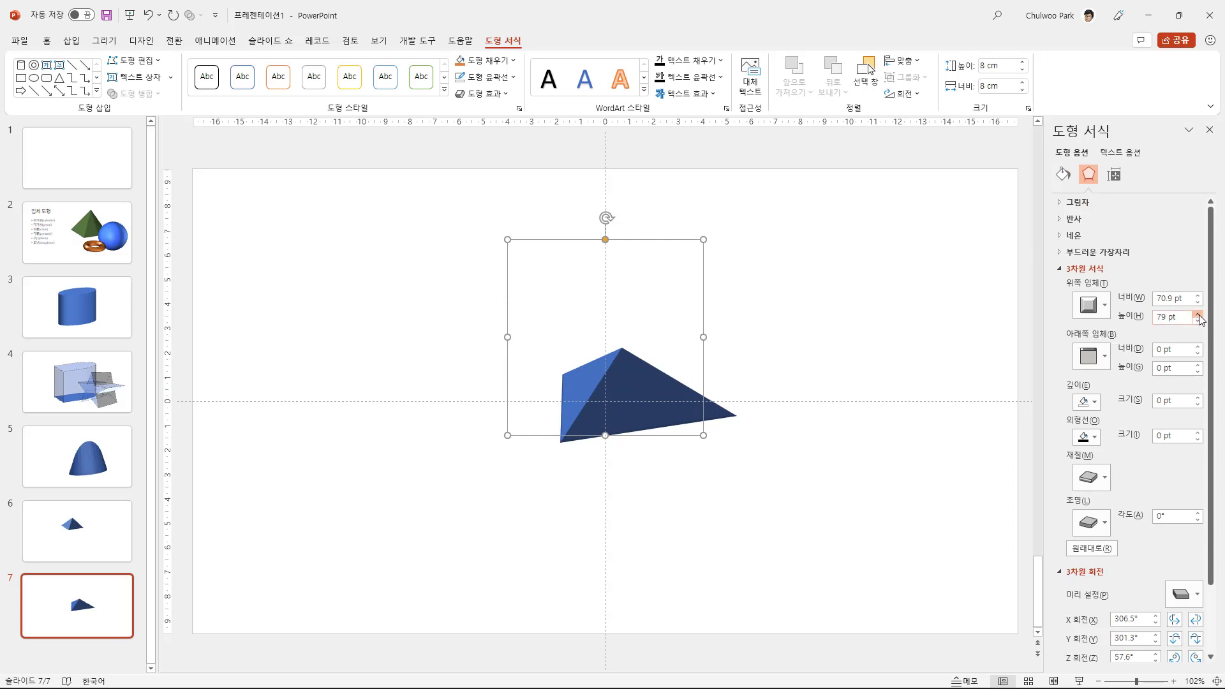
left_click(1198, 314)
type("10cm")
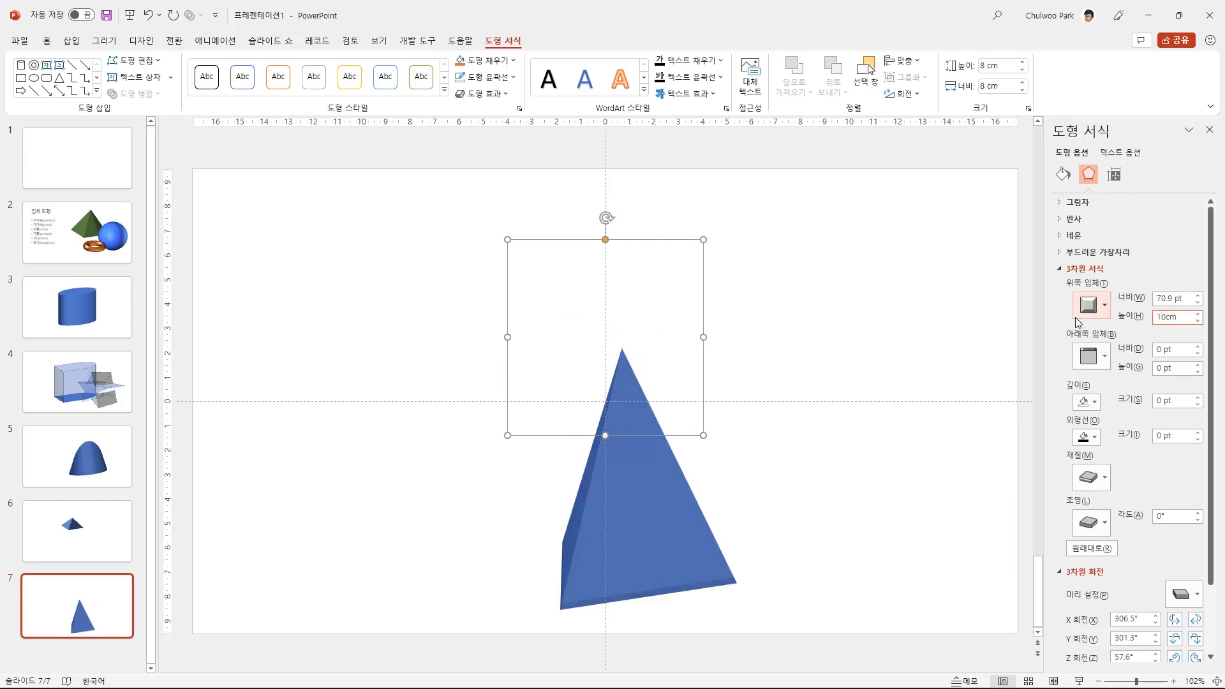
key("Return")
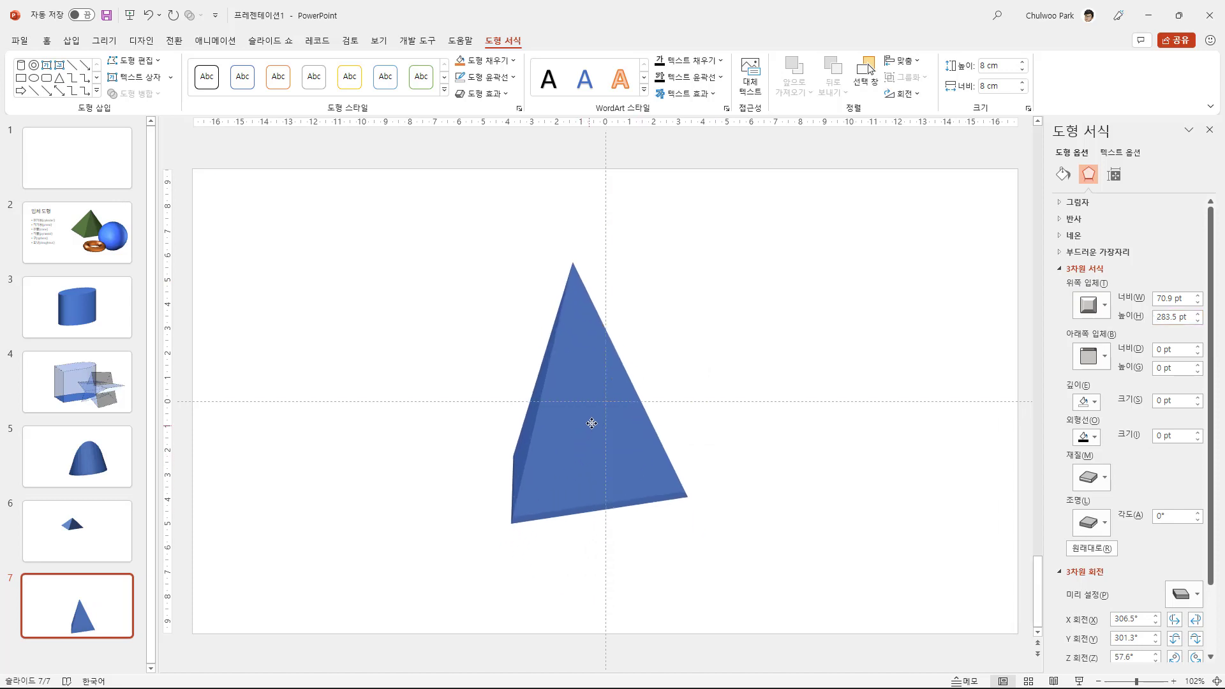
left_click(592, 424)
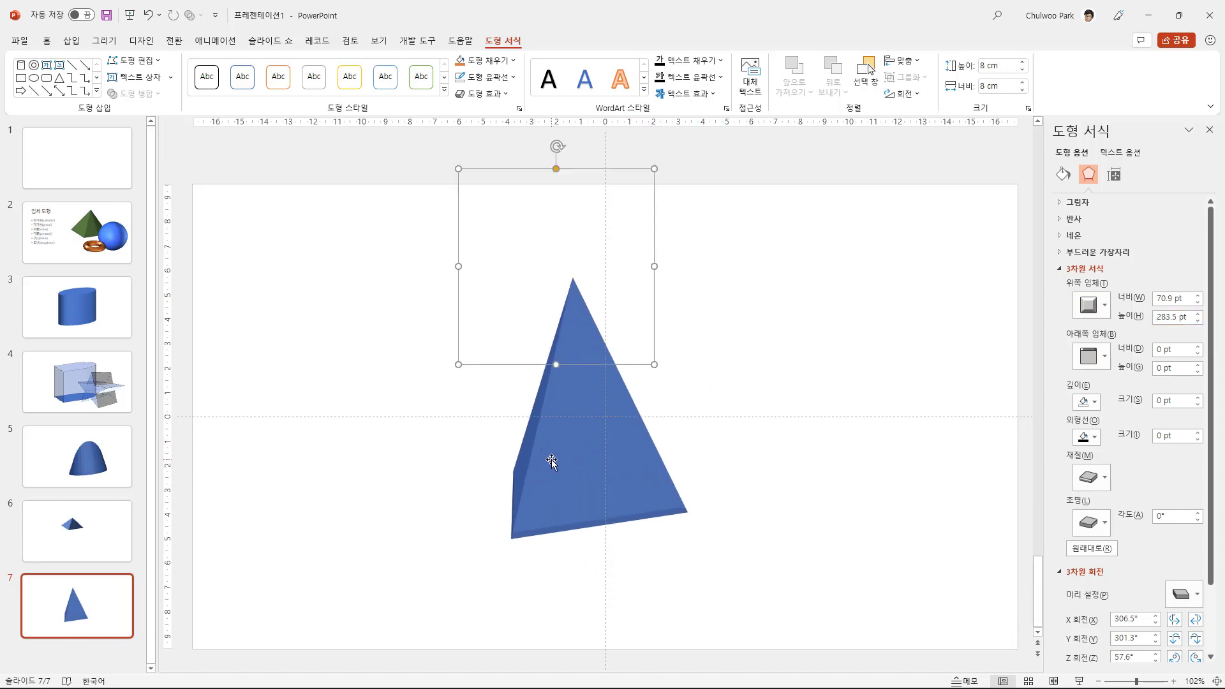
- Change the triangular solid's base shape to the Stored Data flowchart shape
left_click(162, 67)
mouse_move(177, 87)
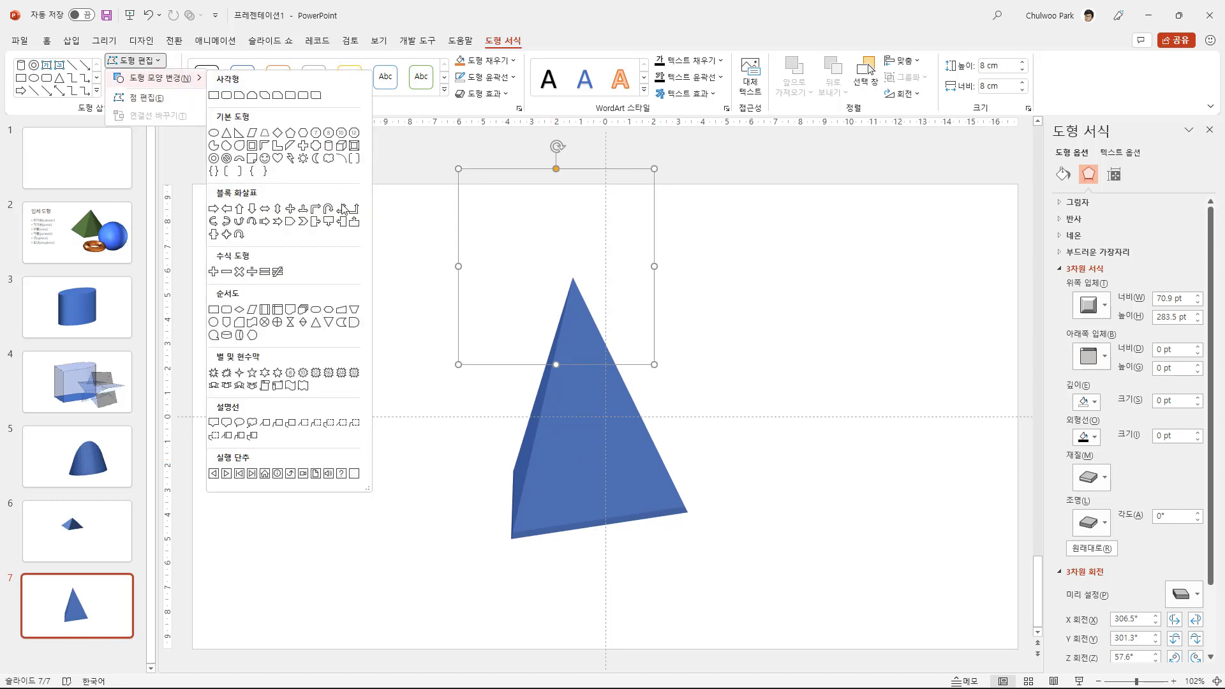
left_click(345, 326)
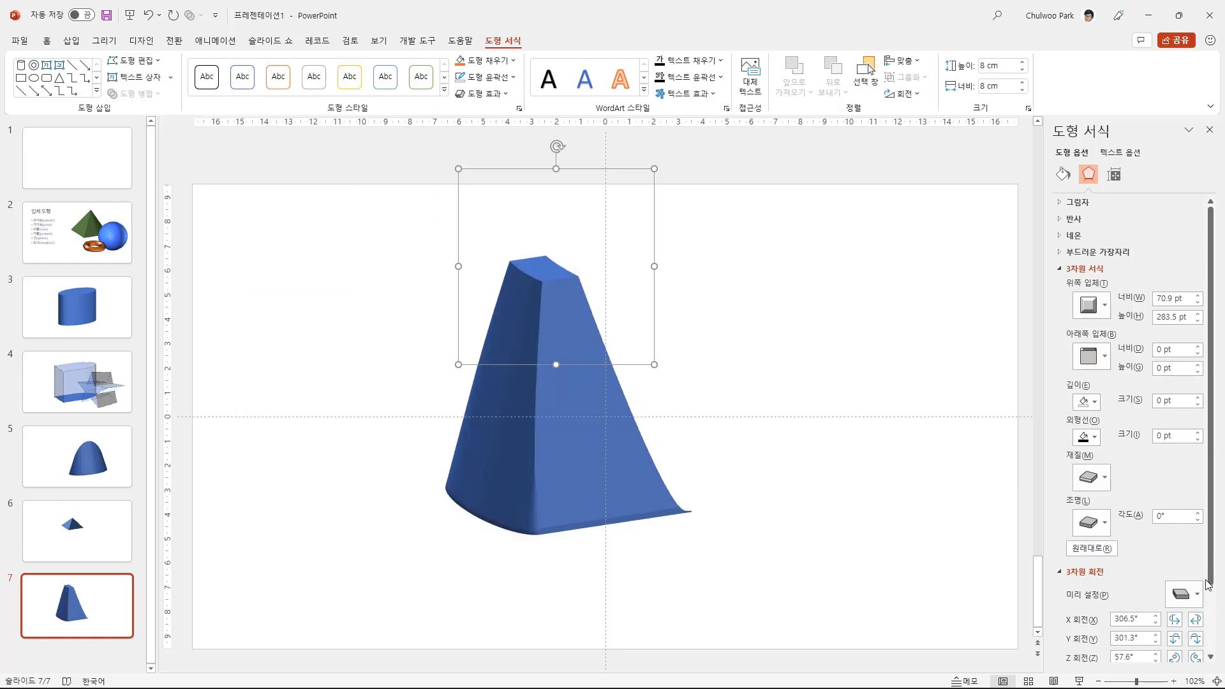
- Rotate the solid in 3-D to X 270°, Y 26°, Z 72°
left_click(1175, 620)
left_click(1174, 620)
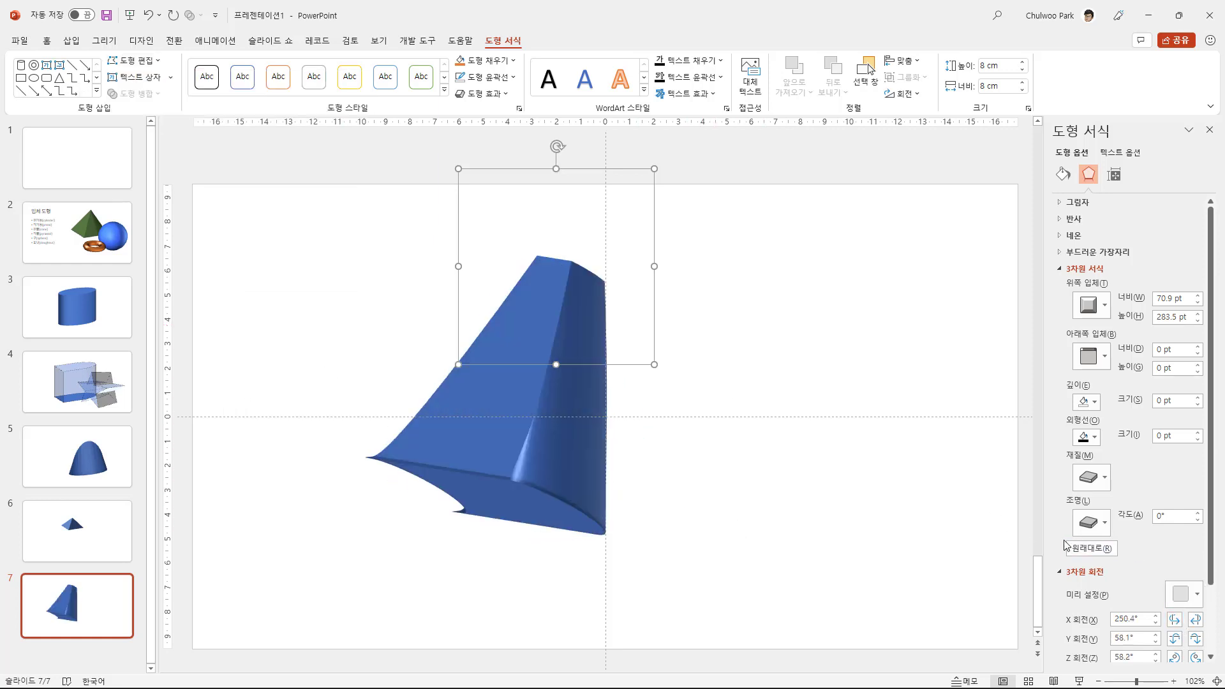
left_click(1195, 620)
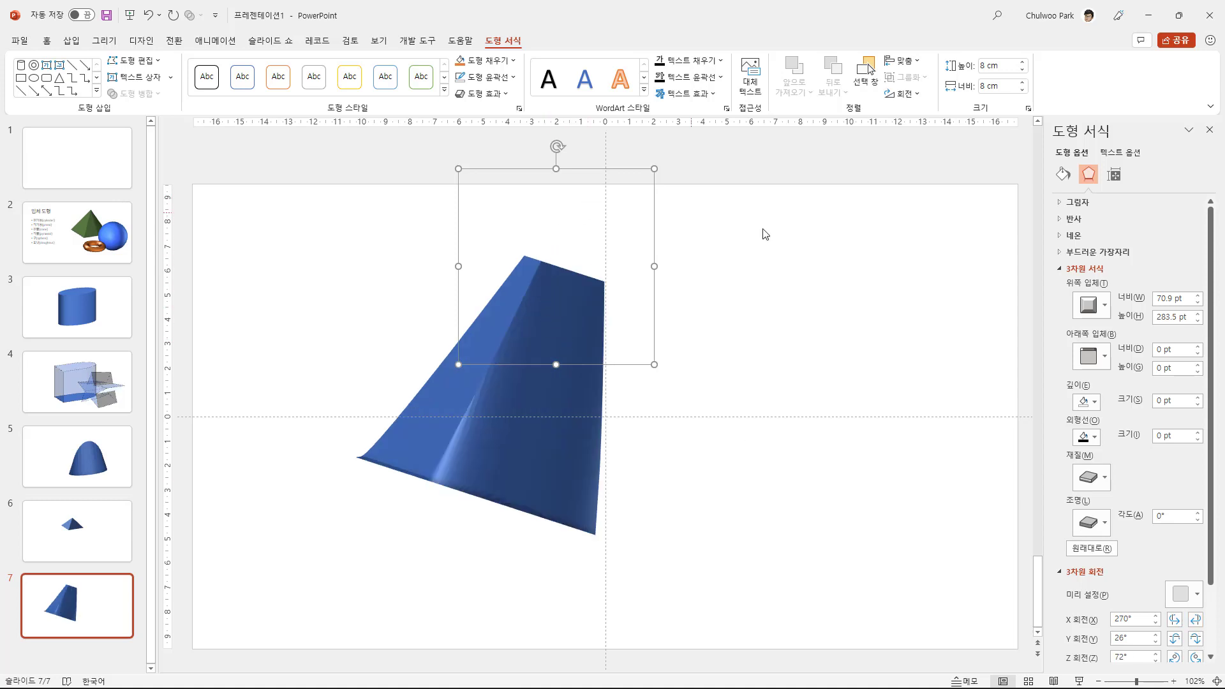
- Set the solid's top bevel width to 107.5 pt
left_click(1198, 295)
left_click(1198, 295)
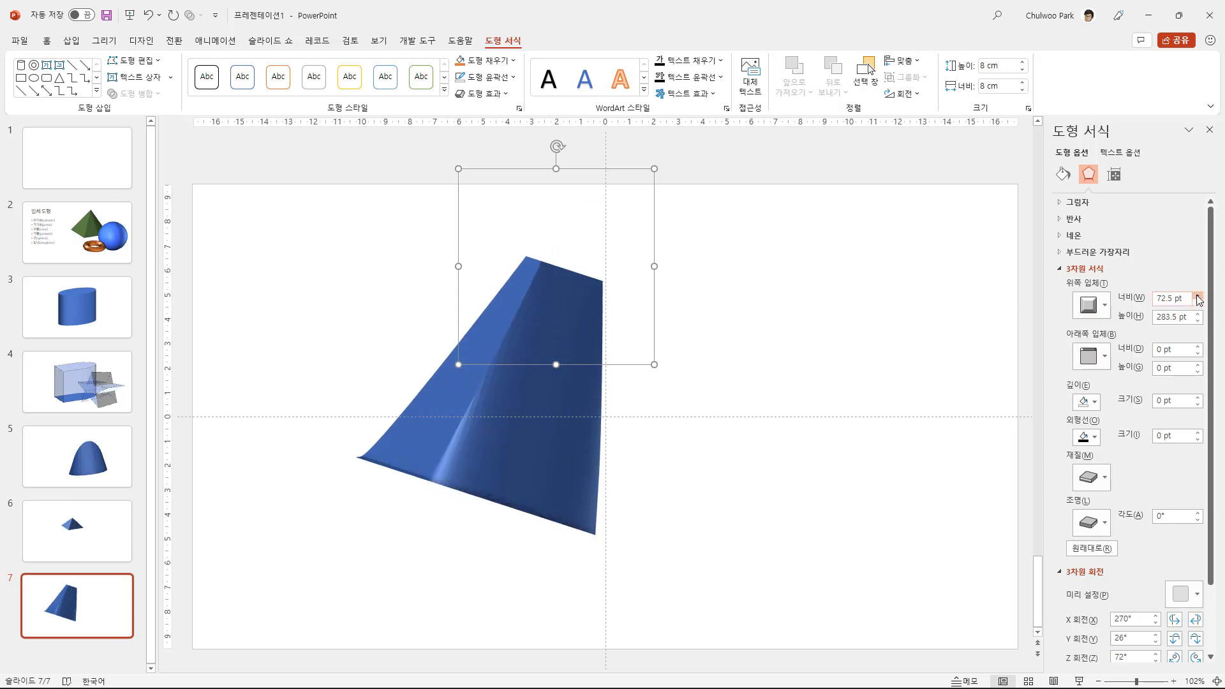
left_click(1197, 295)
left_click(1197, 295)
left_click(1197, 295)
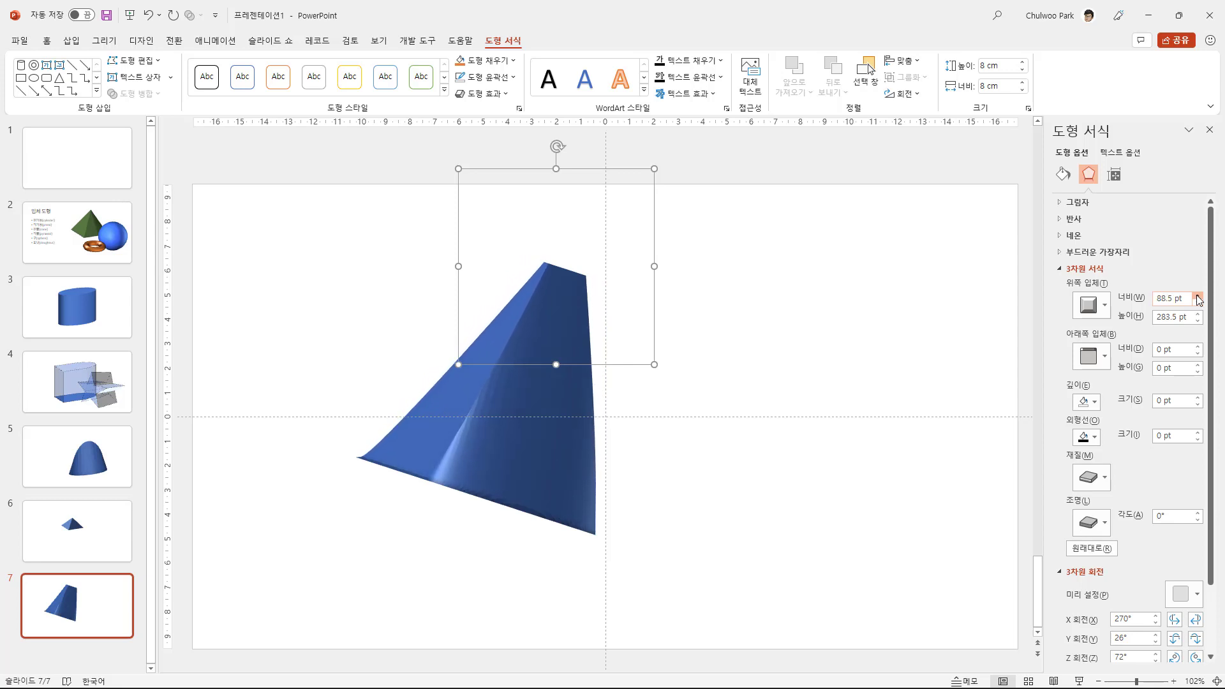
left_click(1197, 296)
left_click(1197, 295)
left_click(1197, 295)
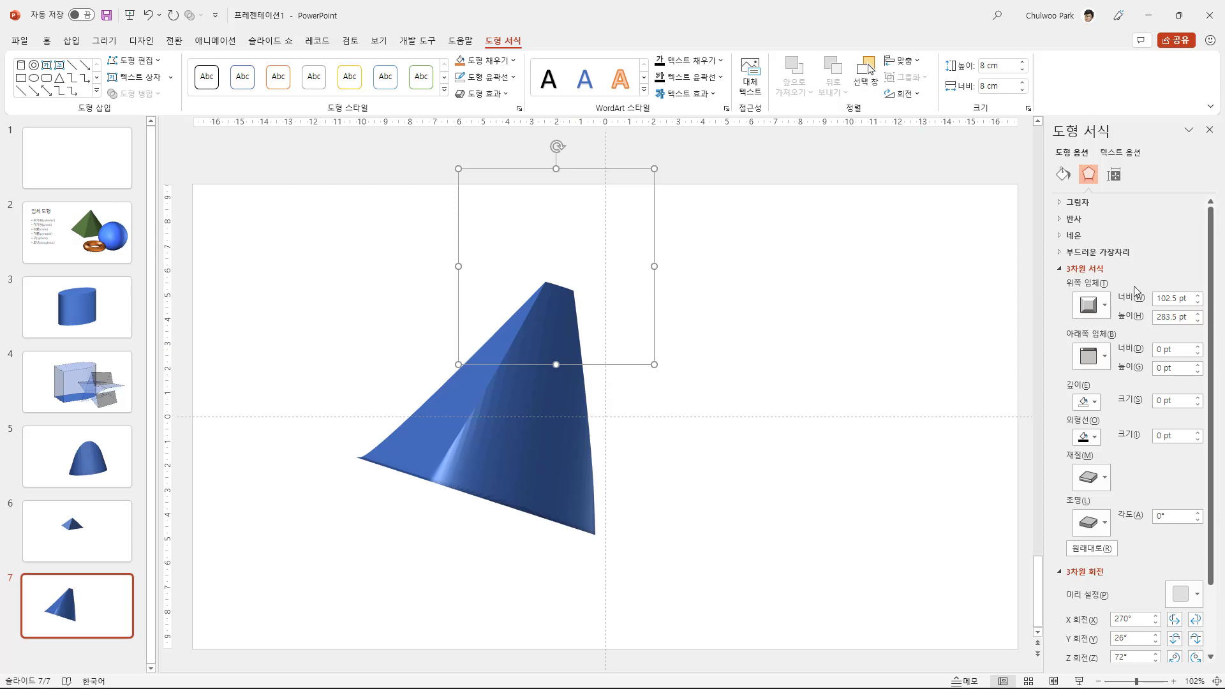
left_click(1198, 295)
left_click(1198, 295)
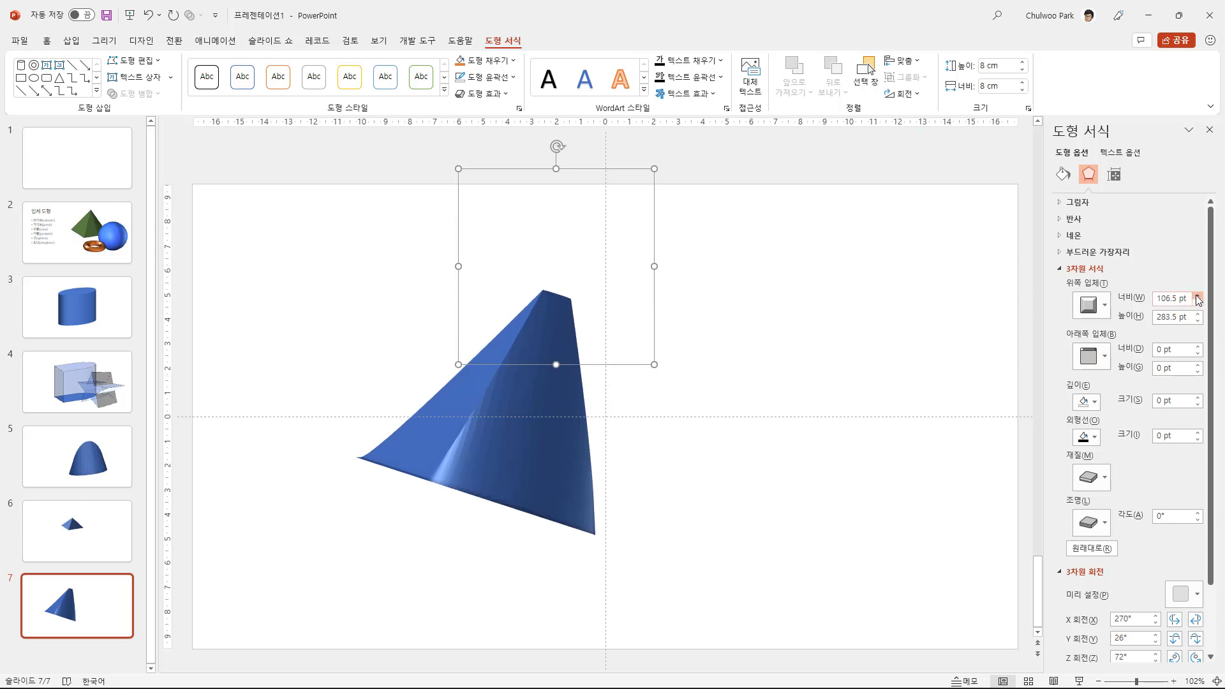
- Draw a flat Stored Data flowchart shape about 5.84 cm high and 6.97 cm wide to the right of the solid
left_click(69, 41)
left_click(255, 72)
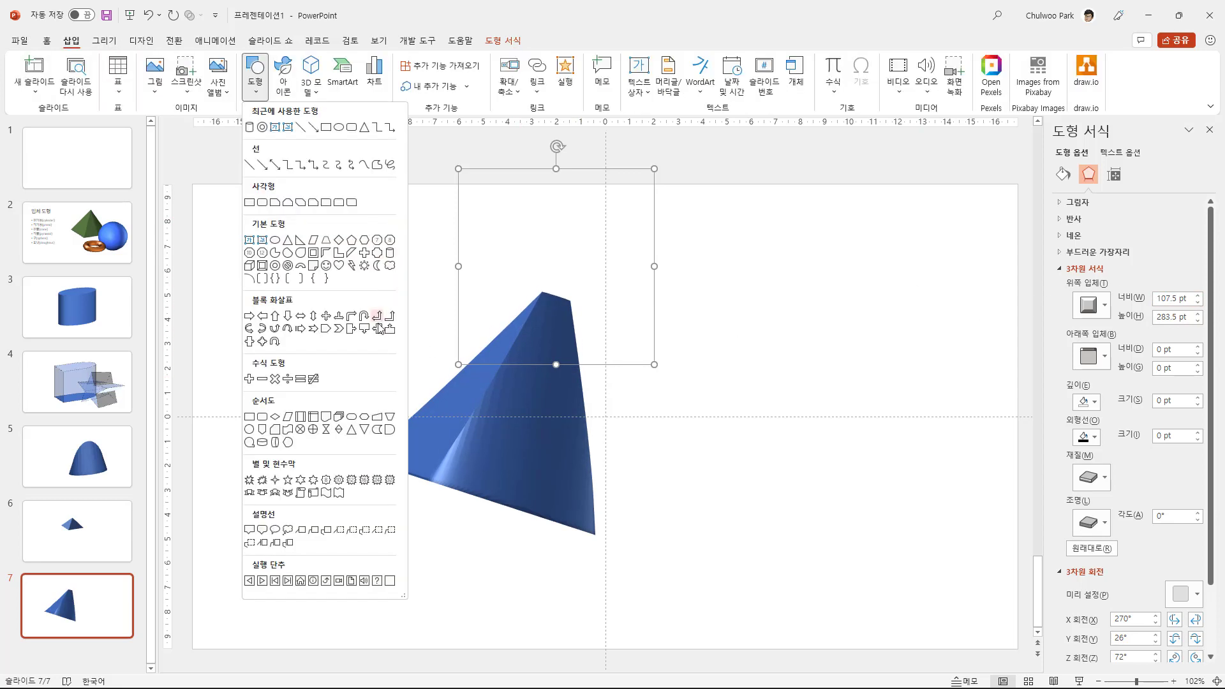
left_click(377, 429)
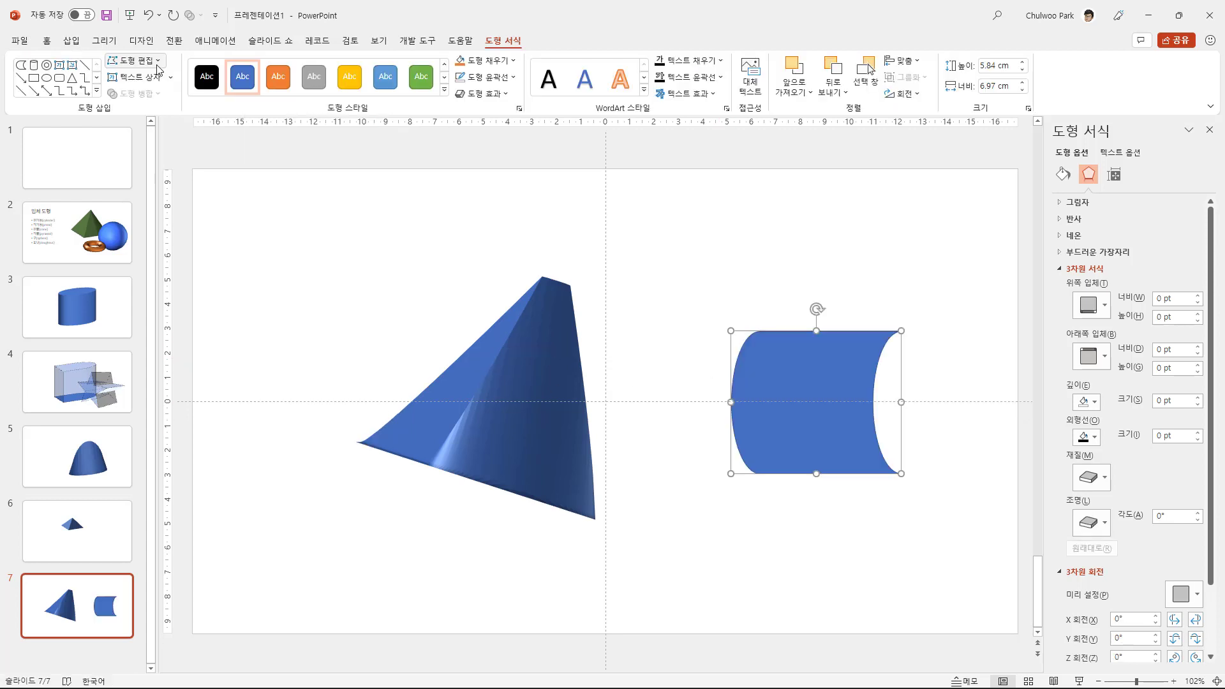
left_click(157, 65)
mouse_move(157, 78)
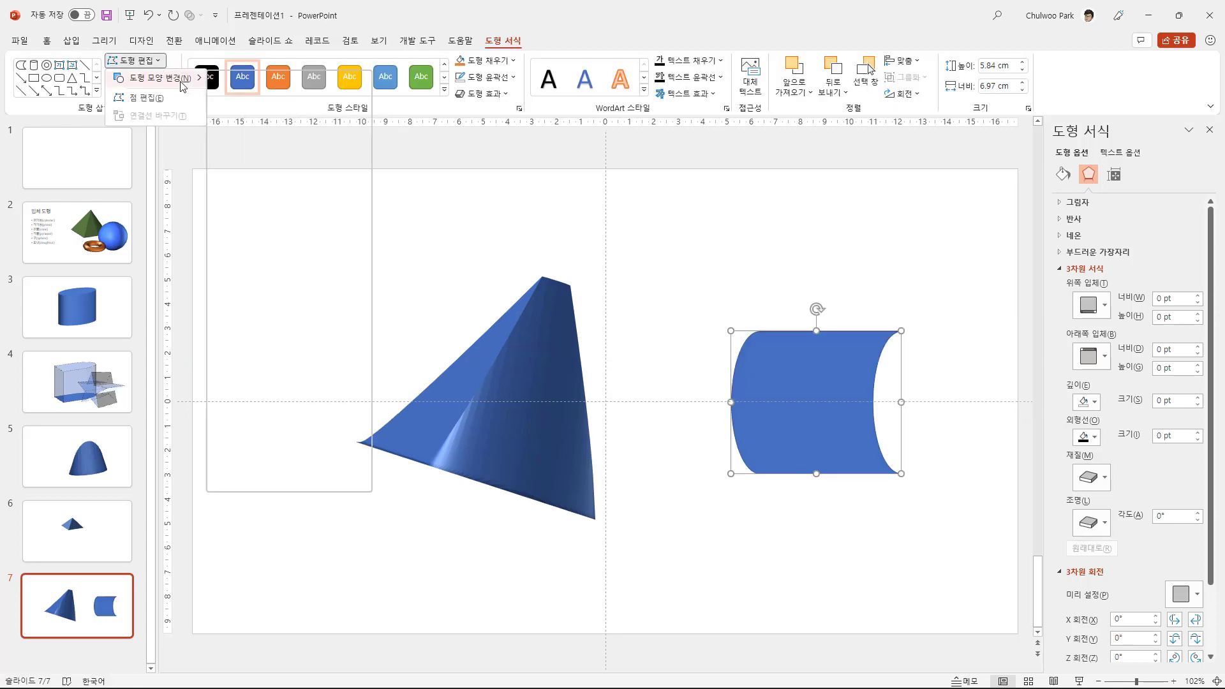
left_click(806, 441)
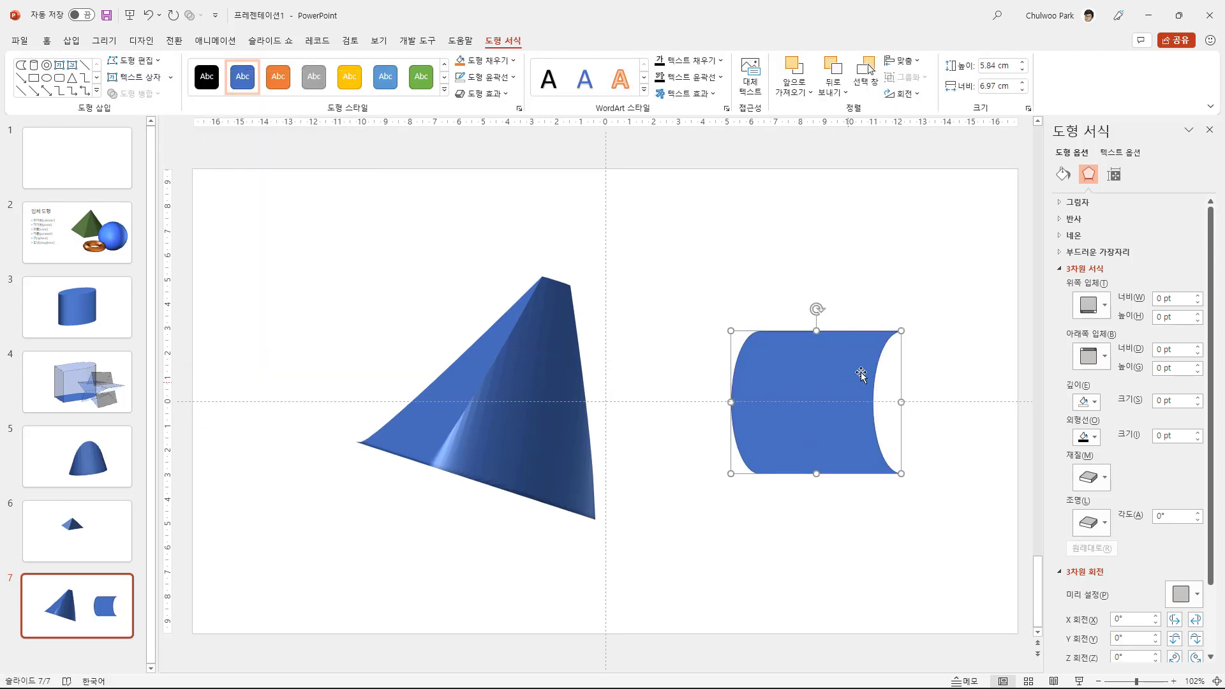
- Set the flat Stored Data shape's height and width to 5 cm
left_click(990, 66)
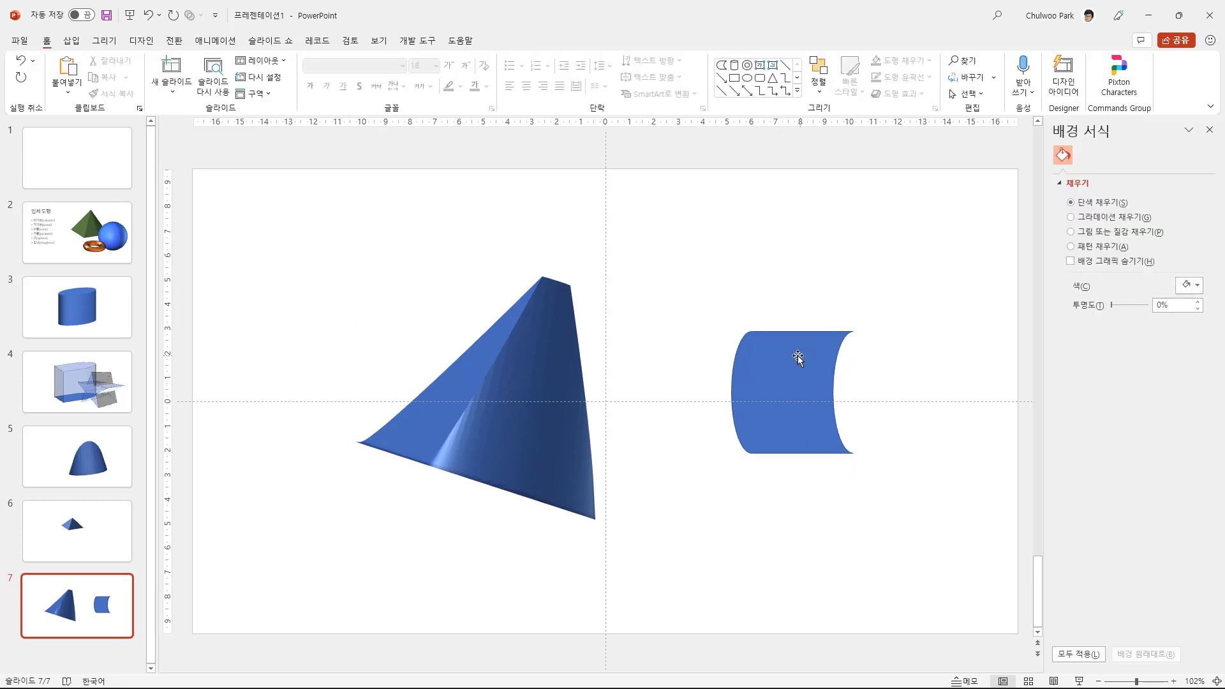
left_click(798, 355)
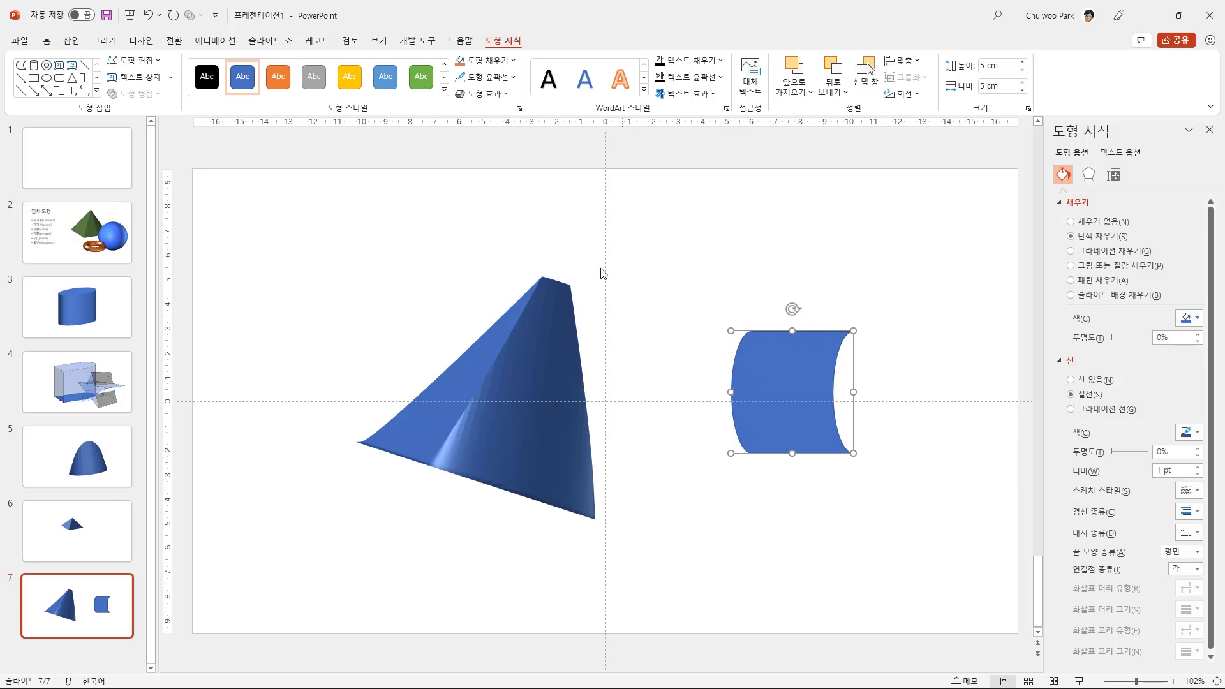
- Move the solid slightly right and set its top bevel to 91 pt width and 295.5 pt height
left_click_drag(549, 330, 615, 328)
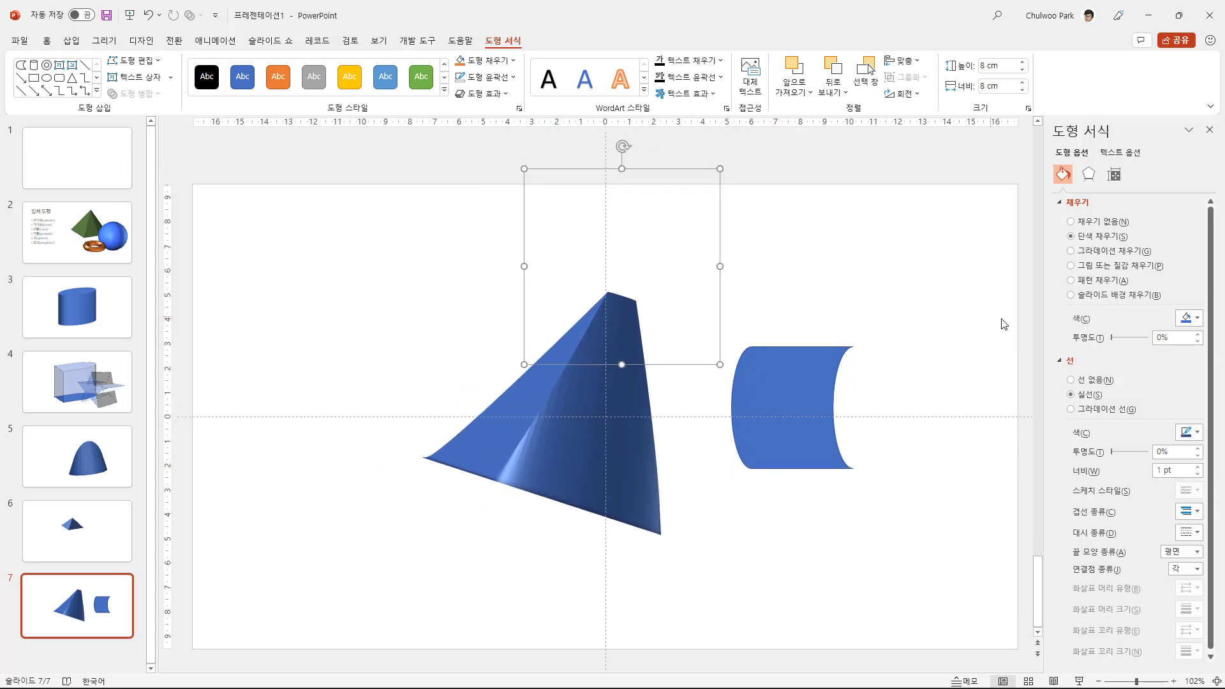
left_click(1088, 174)
left_click(1198, 304)
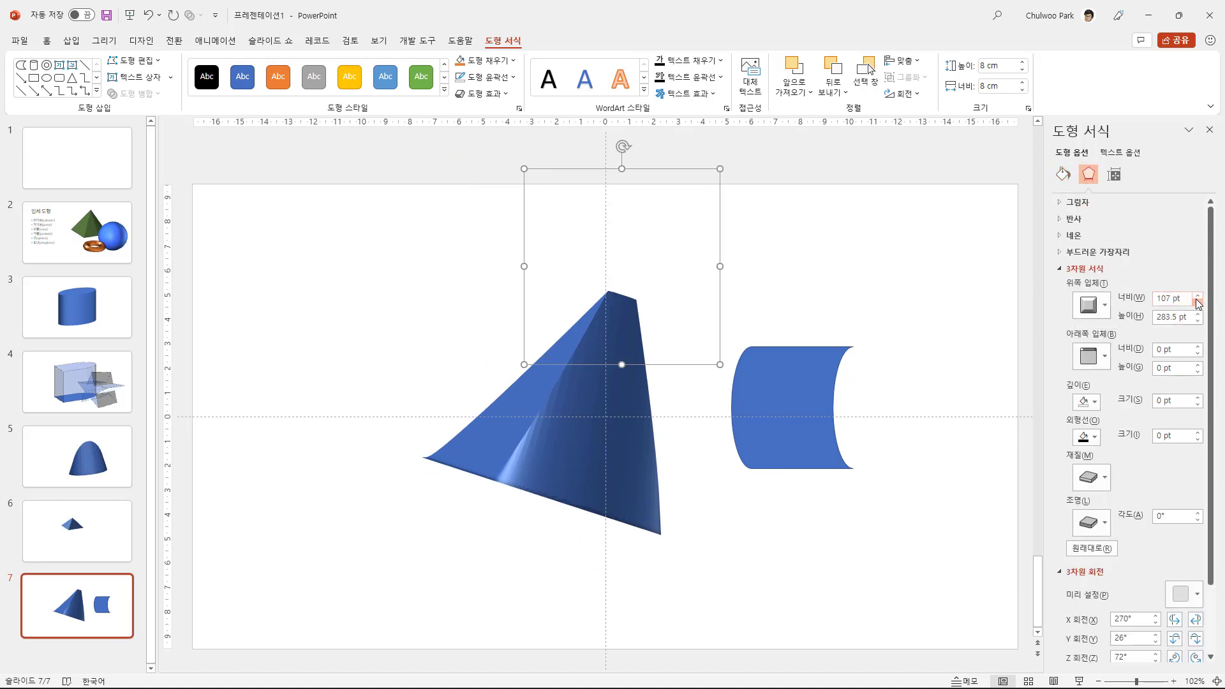
left_click(1198, 304)
left_click(1198, 304)
left_click_drag(1198, 304, 1200, 314)
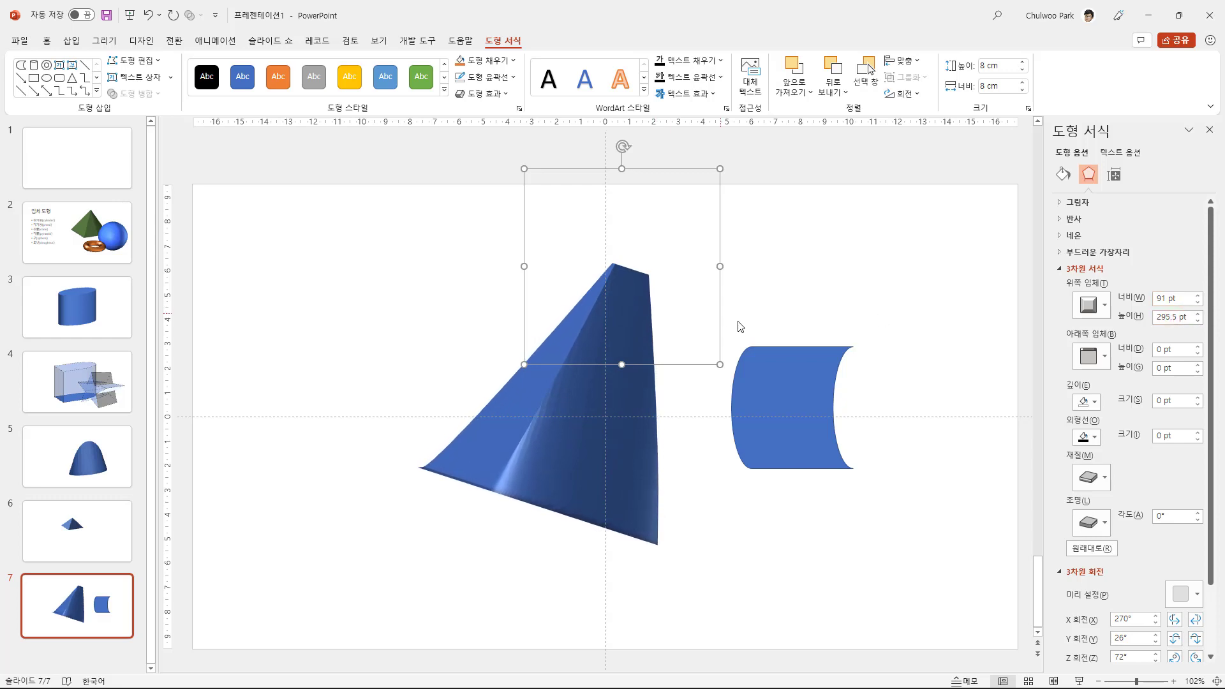
- Copy the tapered solid from slide 7 and paste it onto the blank slide 8
left_click(774, 405)
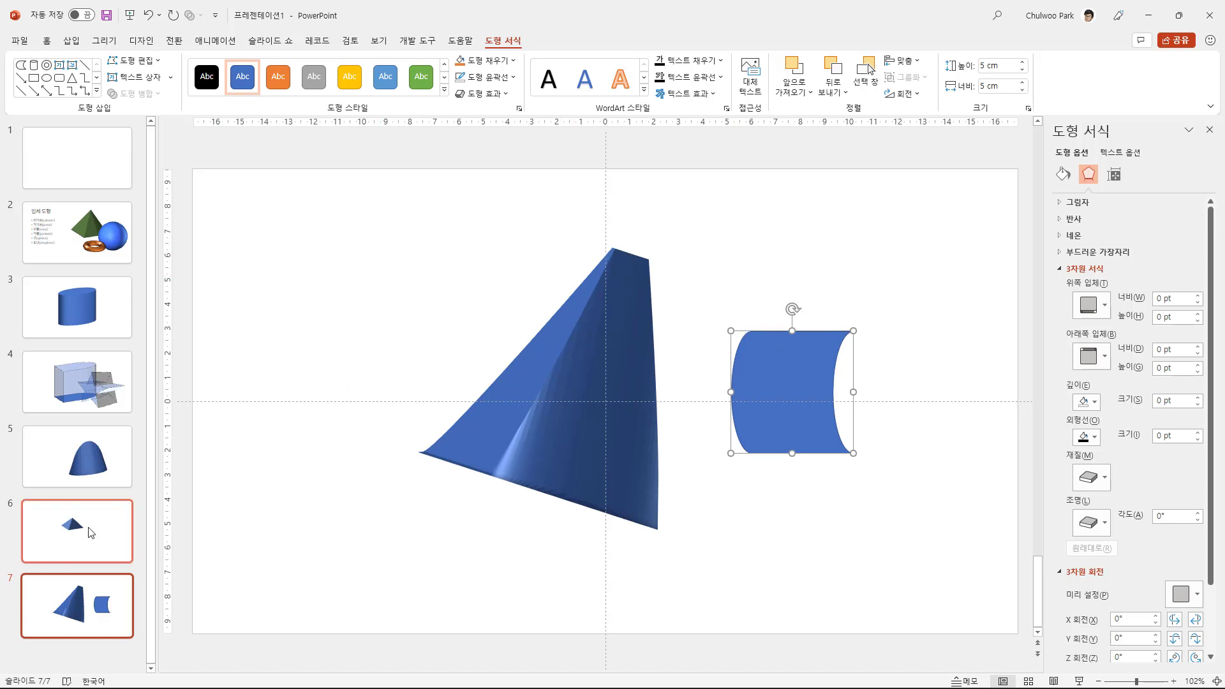
left_click(50, 660)
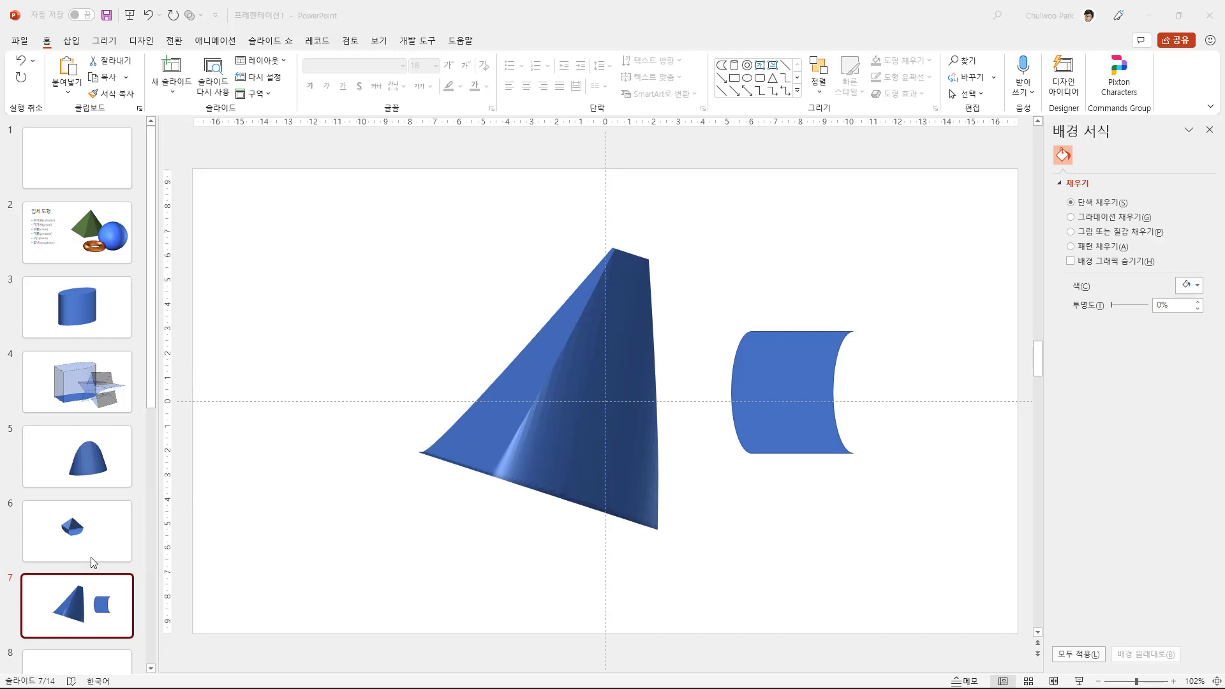
scroll(88, 575, "down", 1)
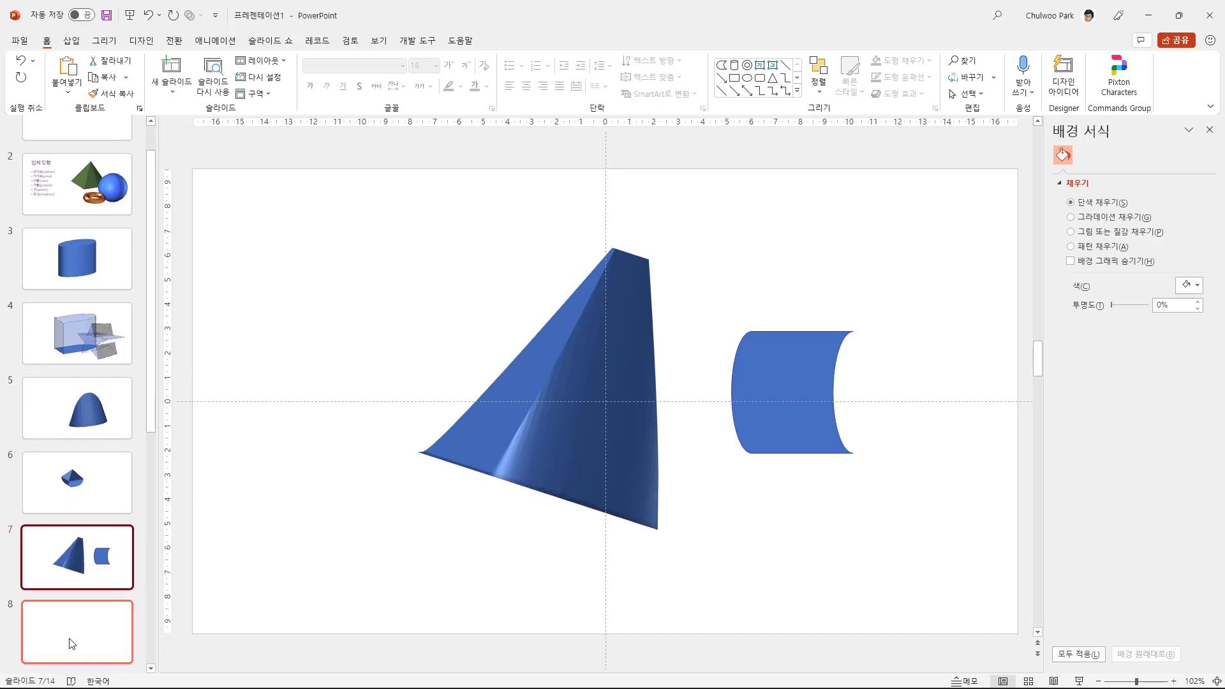
left_click(574, 439)
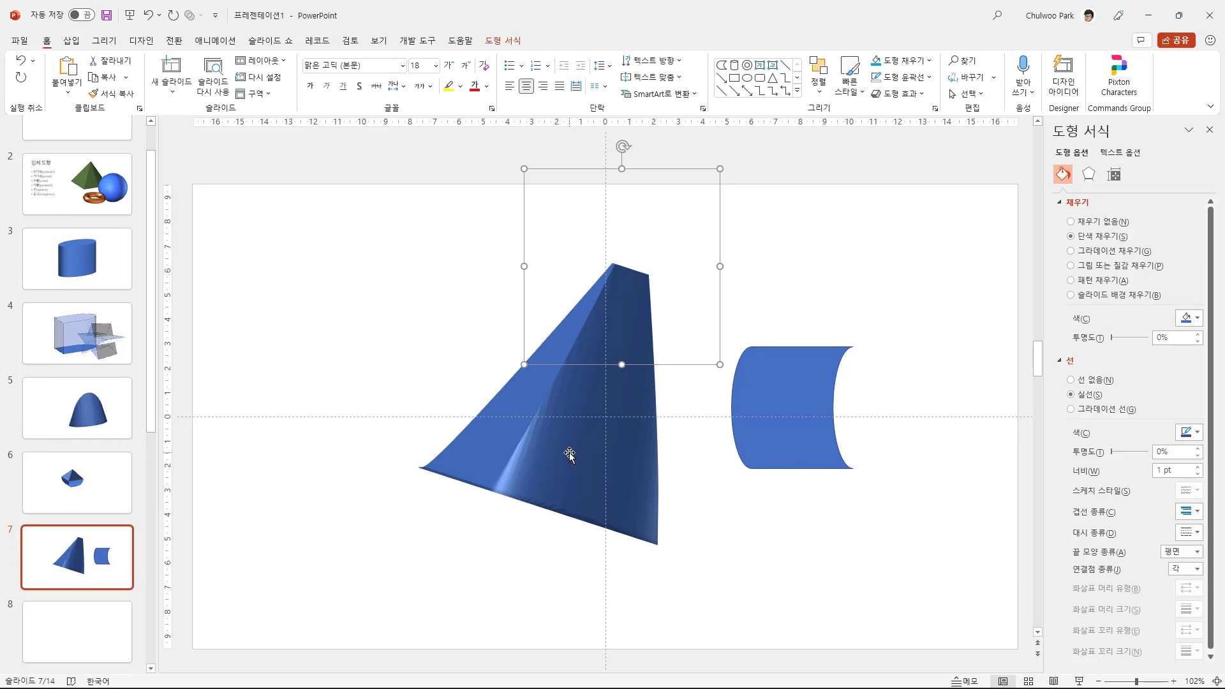
left_click(66, 607)
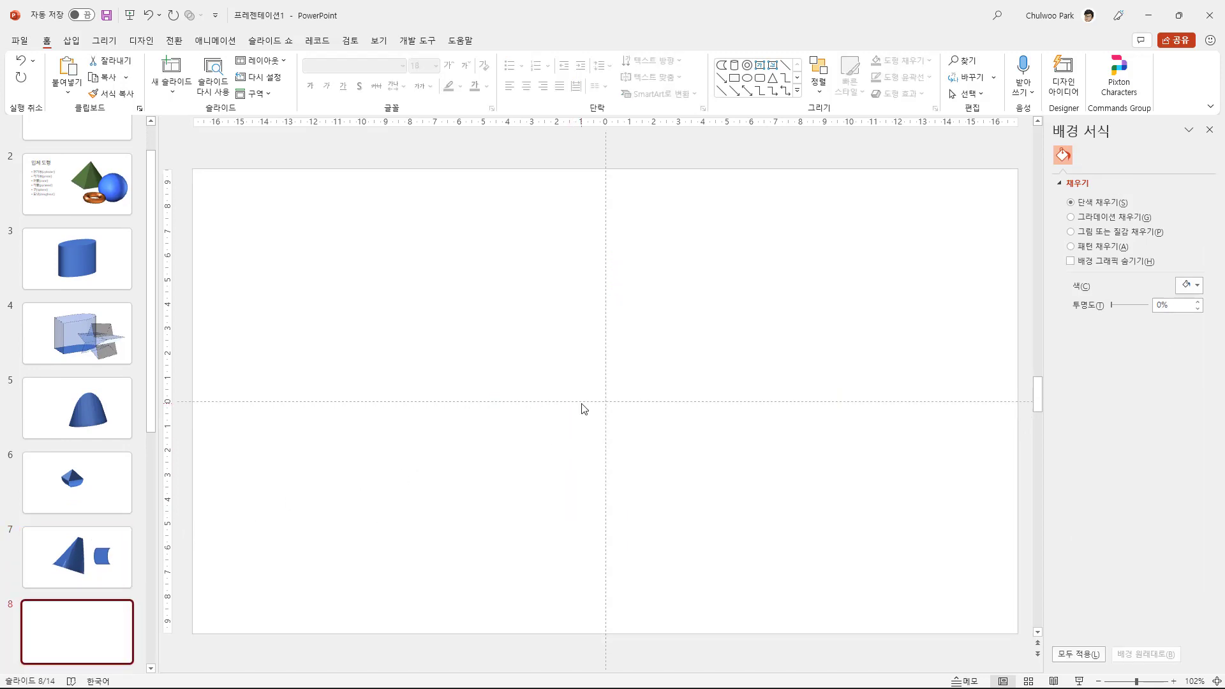
key("ctrl+v")
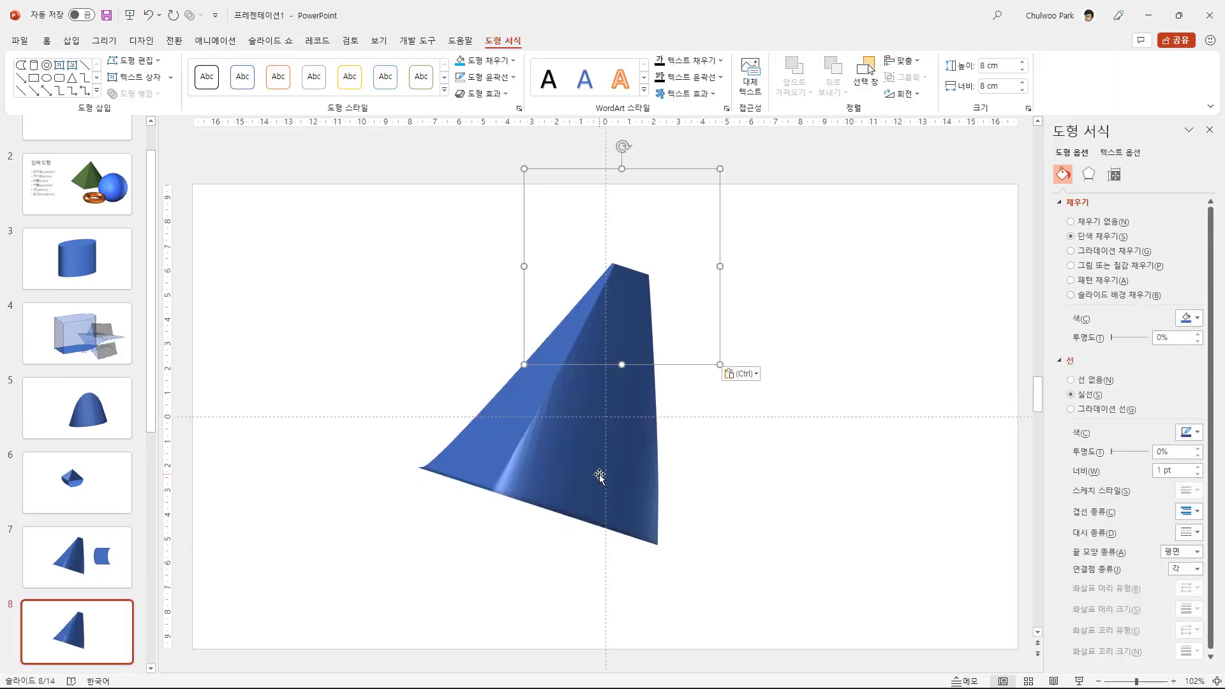
- Reduce the pasted solid's shape width to 6.6 cm
left_click(1024, 95)
left_click(1024, 94)
left_click(1023, 94)
left_click(1024, 94)
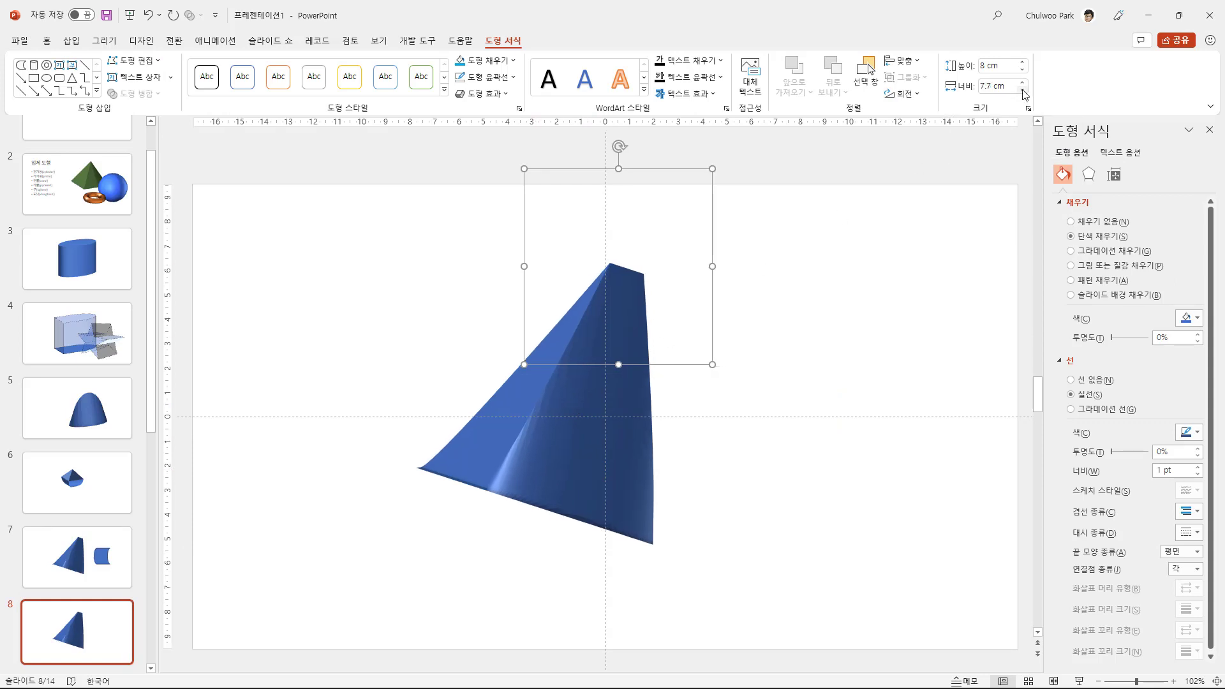
left_click(1024, 94)
left_click(1024, 94)
left_click(1024, 94)
left_click(1024, 95)
left_click(1024, 94)
left_click(1023, 94)
left_click(1024, 94)
left_click(1024, 94)
left_click(1024, 94)
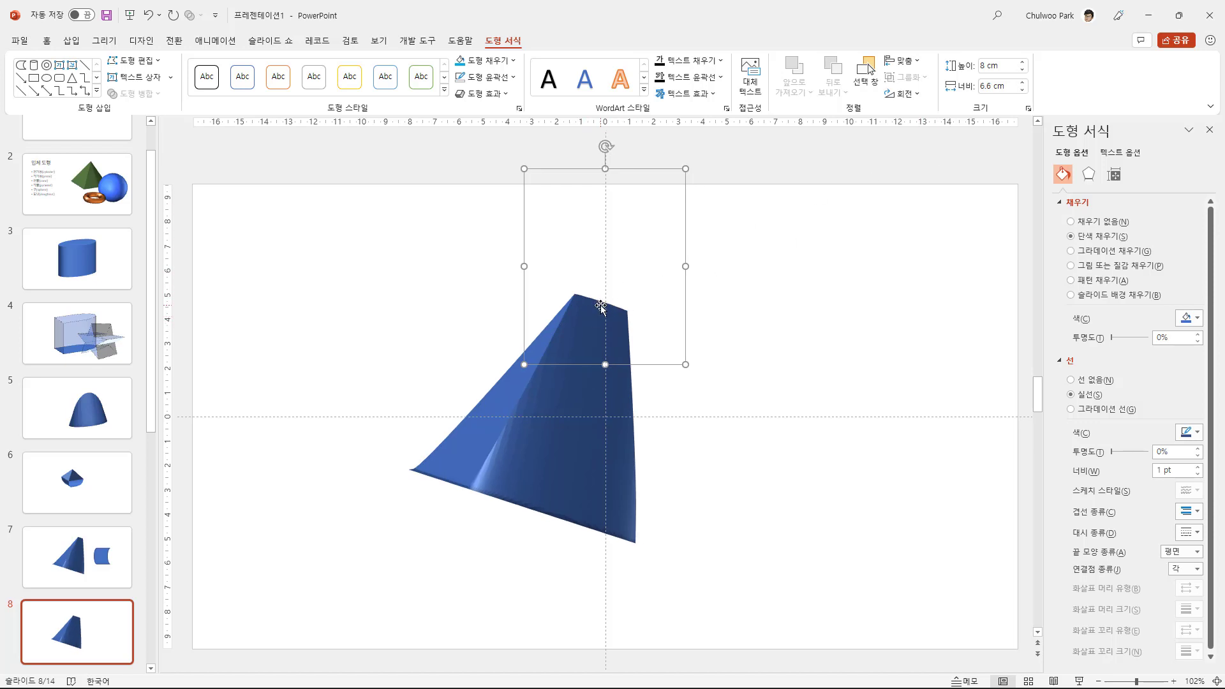
- Increase the pasted solid's shape width to 8.3 cm
left_click(1022, 83)
left_click(1022, 83)
left_click(1023, 83)
left_click(1023, 83)
left_click(1023, 83)
left_click(1022, 82)
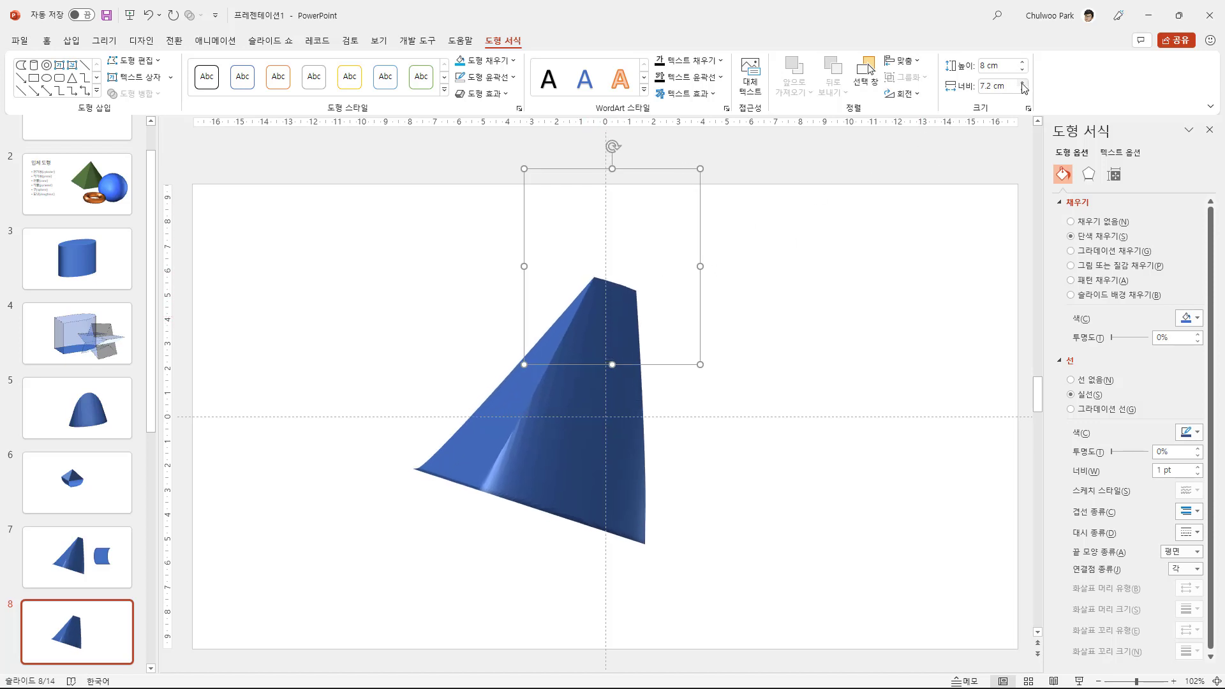
left_click(1022, 83)
left_click(1023, 83)
left_click(1023, 83)
left_click(1023, 83)
left_click(1023, 83)
left_click(1022, 83)
left_click(1022, 84)
left_click(1022, 83)
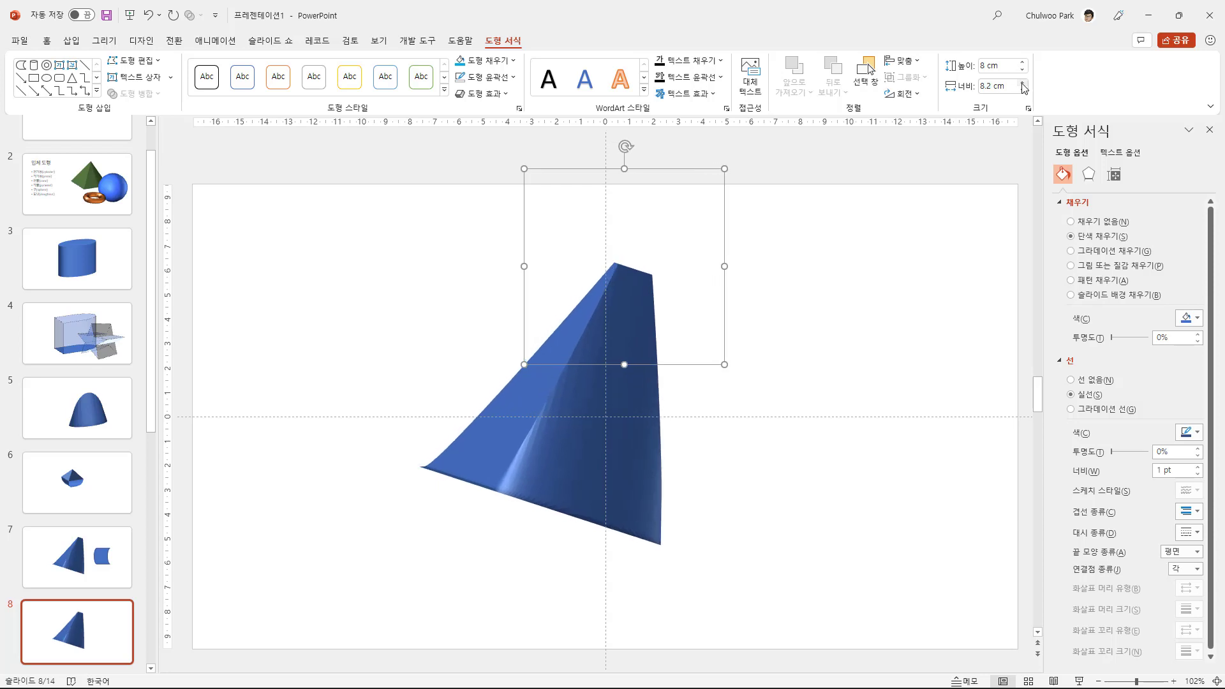
left_click(1022, 83)
left_click(1023, 84)
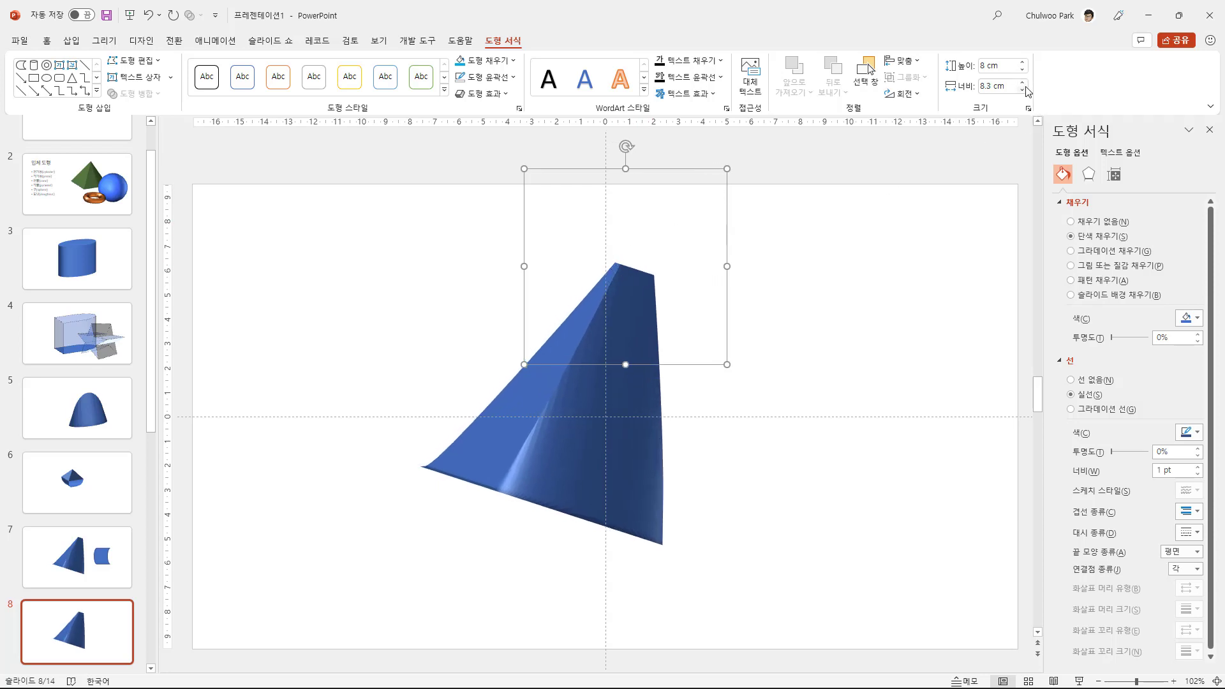
- Set the pasted solid's shape width to 7.7 cm
left_click(1024, 90)
left_click(1023, 90)
left_click(1023, 91)
left_click(1023, 90)
left_click(1023, 91)
left_click(1023, 91)
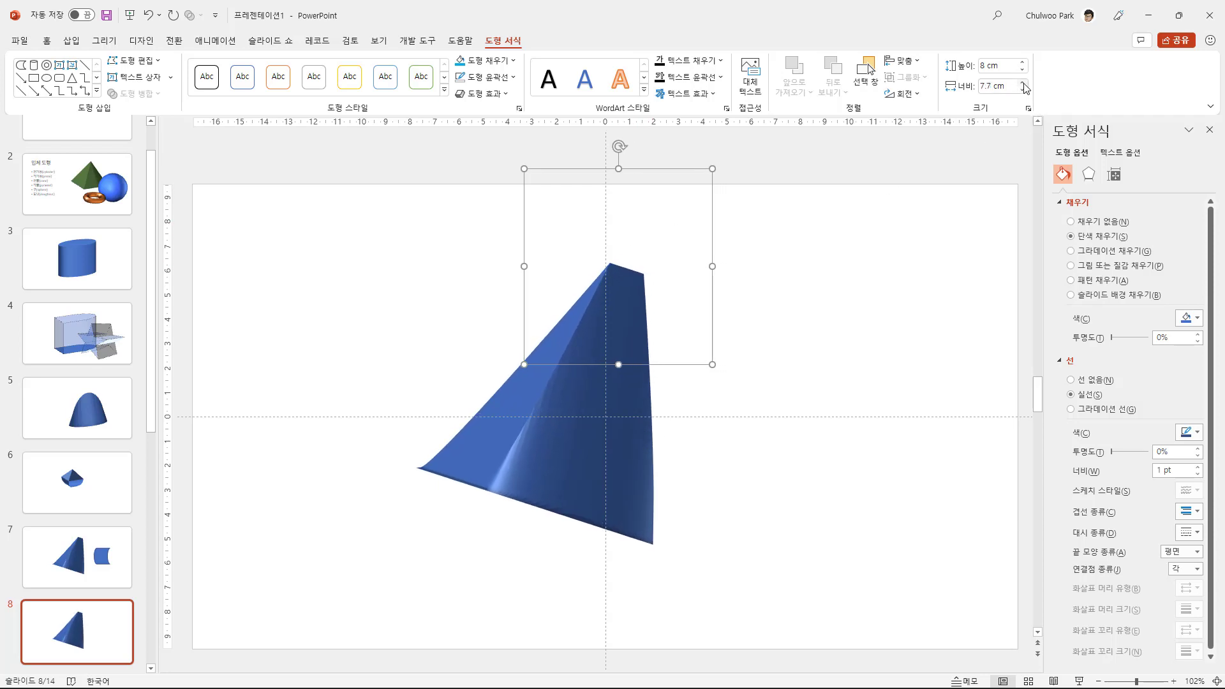
- Reduce the pasted solid's shape height to 6.4 cm
left_click(1024, 71)
left_click(1023, 70)
left_click(1024, 71)
left_click(1024, 70)
left_click(1024, 70)
left_click(1024, 71)
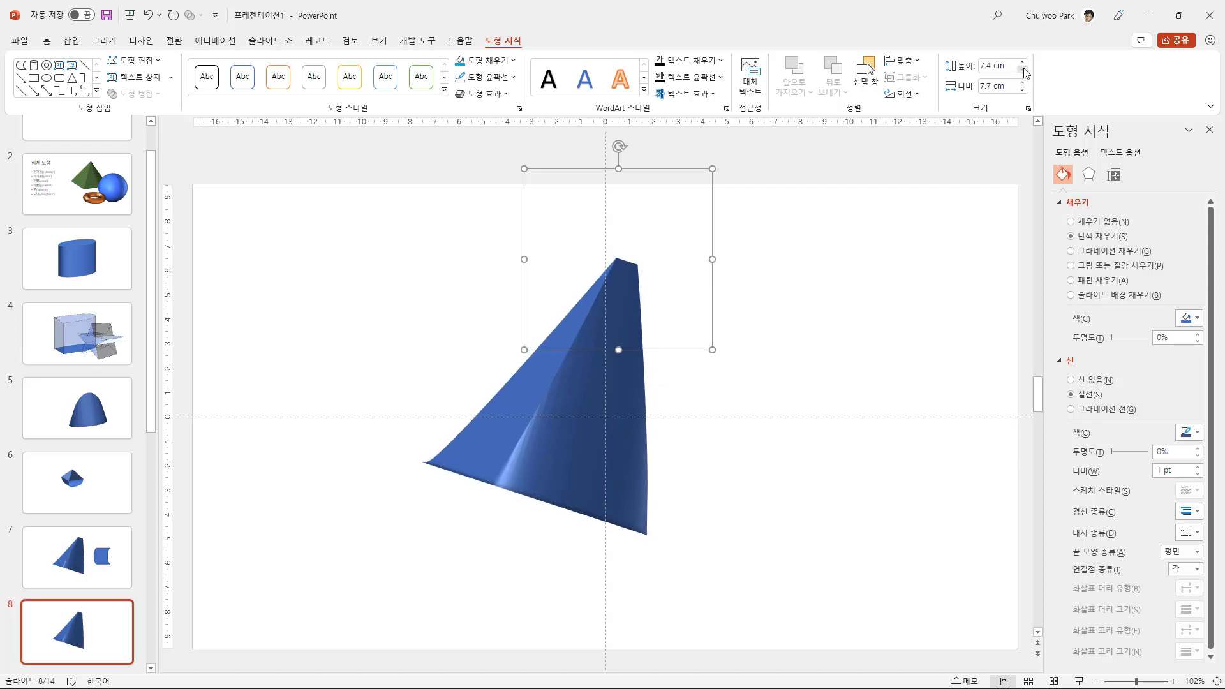
left_click(1024, 70)
left_click(1024, 70)
left_click(1024, 71)
left_click(1024, 70)
left_click(1024, 71)
left_click(1024, 71)
left_click(1024, 71)
left_click(1024, 71)
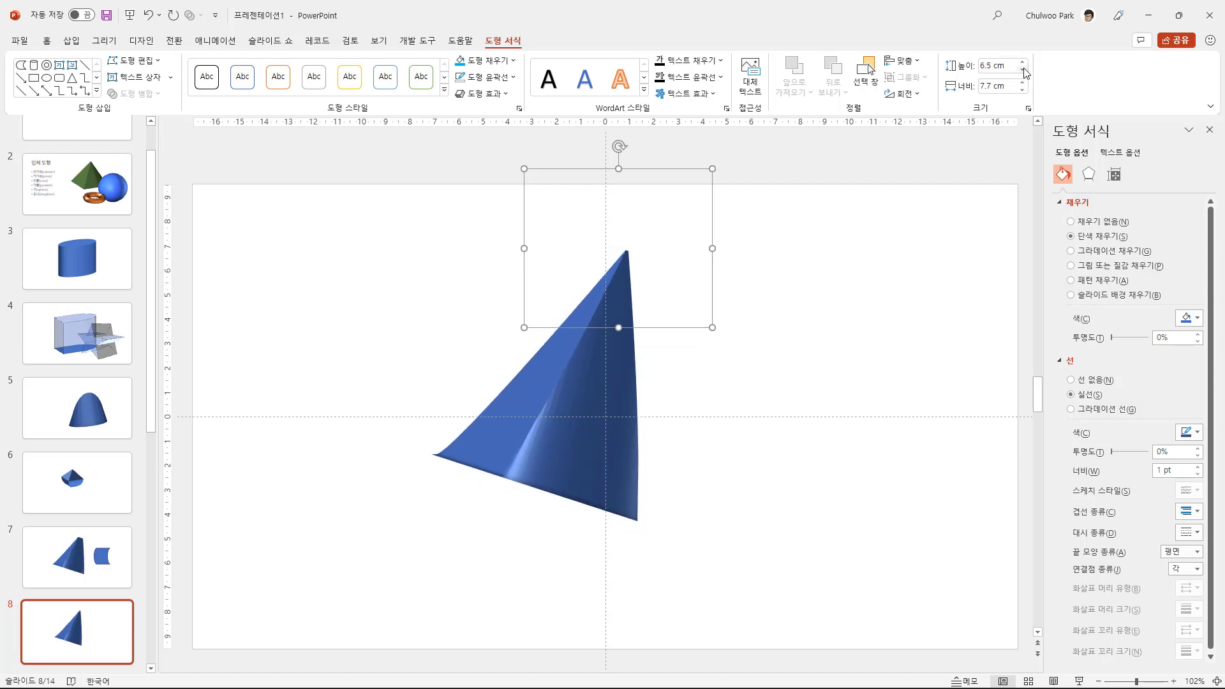
left_click(1024, 70)
left_click(1024, 70)
- Apply the parallel 3-D rotation preset with X 306.5°, Y 301.3°, Z 57.6° to the solid and move it slightly down
left_click(579, 452)
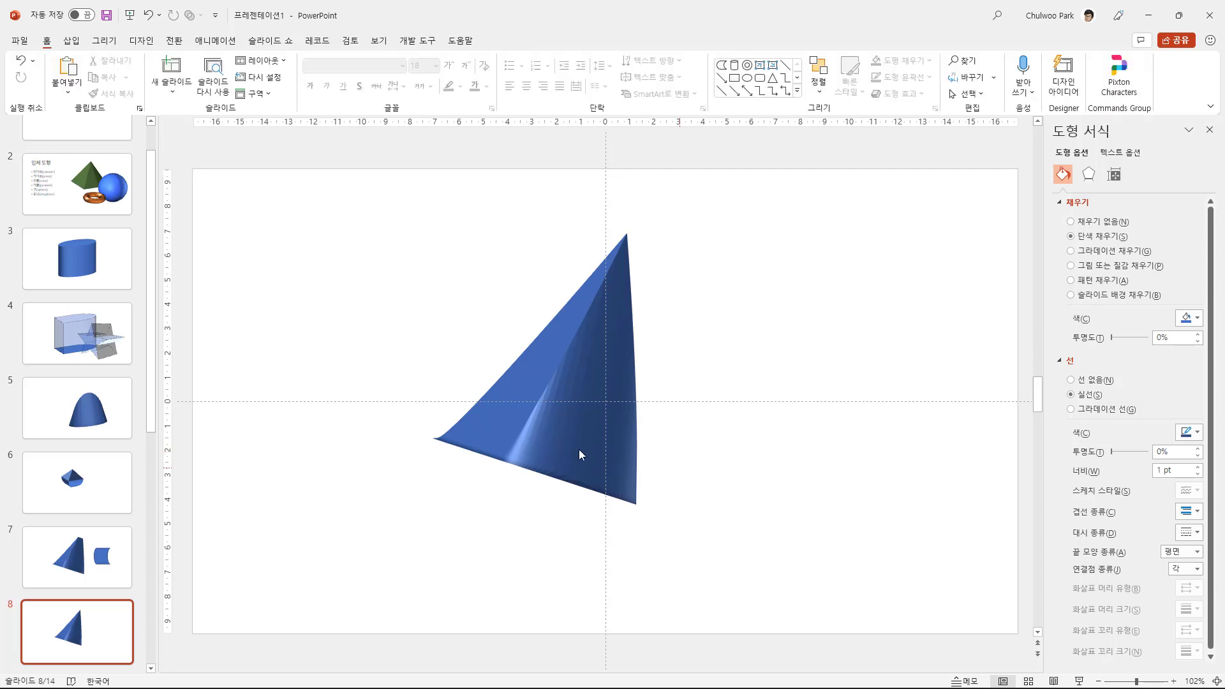
left_click(576, 425)
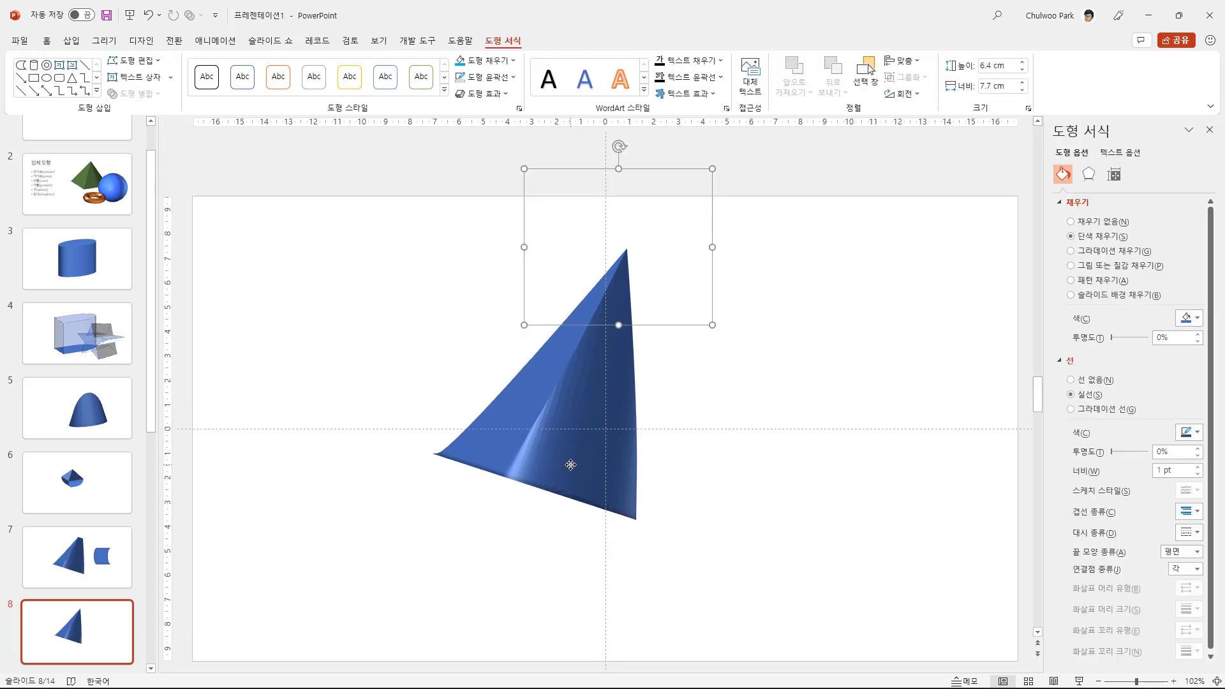
left_click(1090, 175)
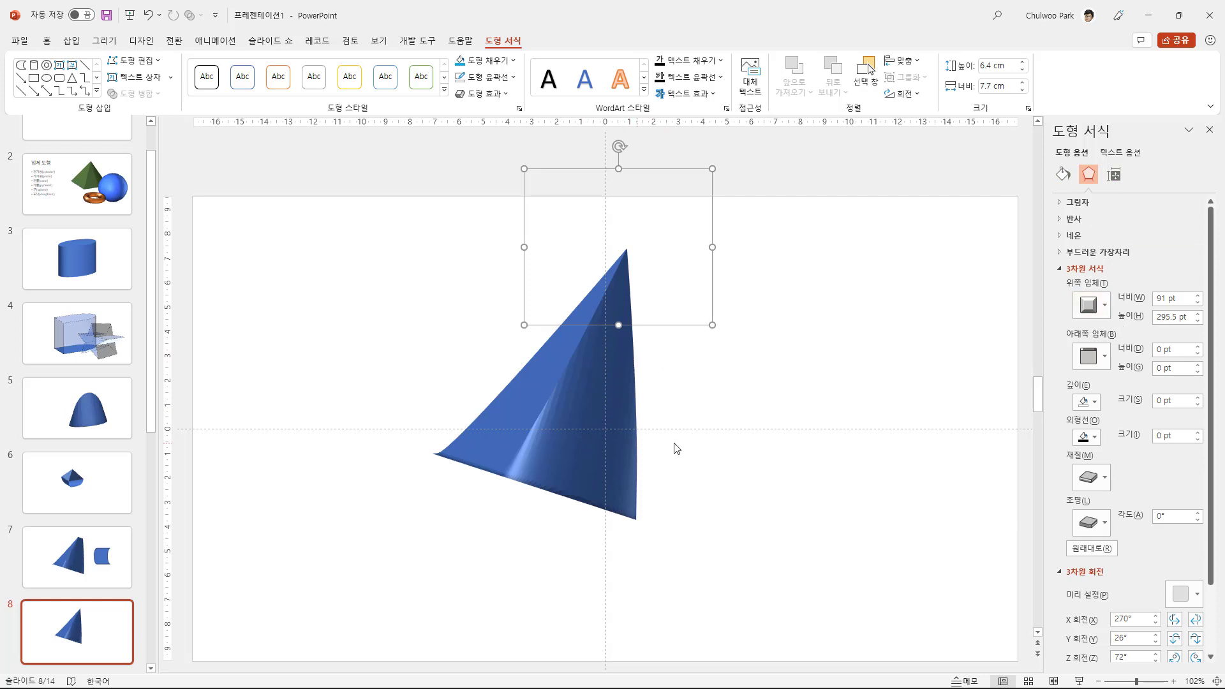
left_click(1192, 593)
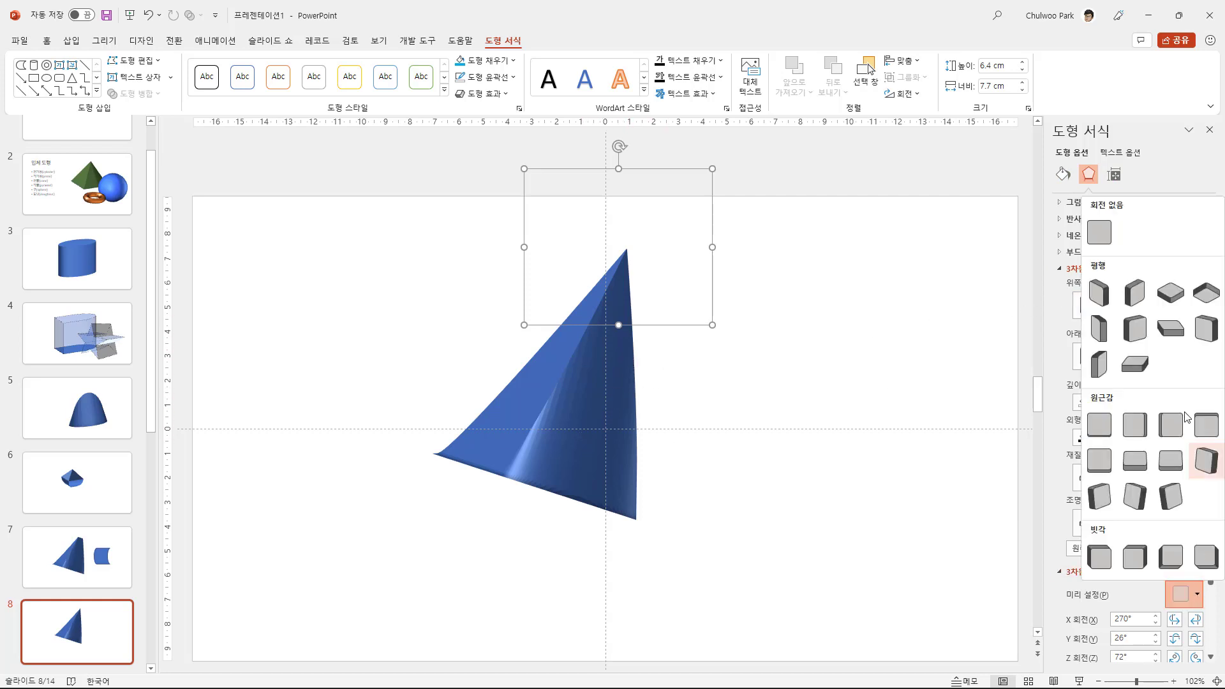
left_click(1177, 330)
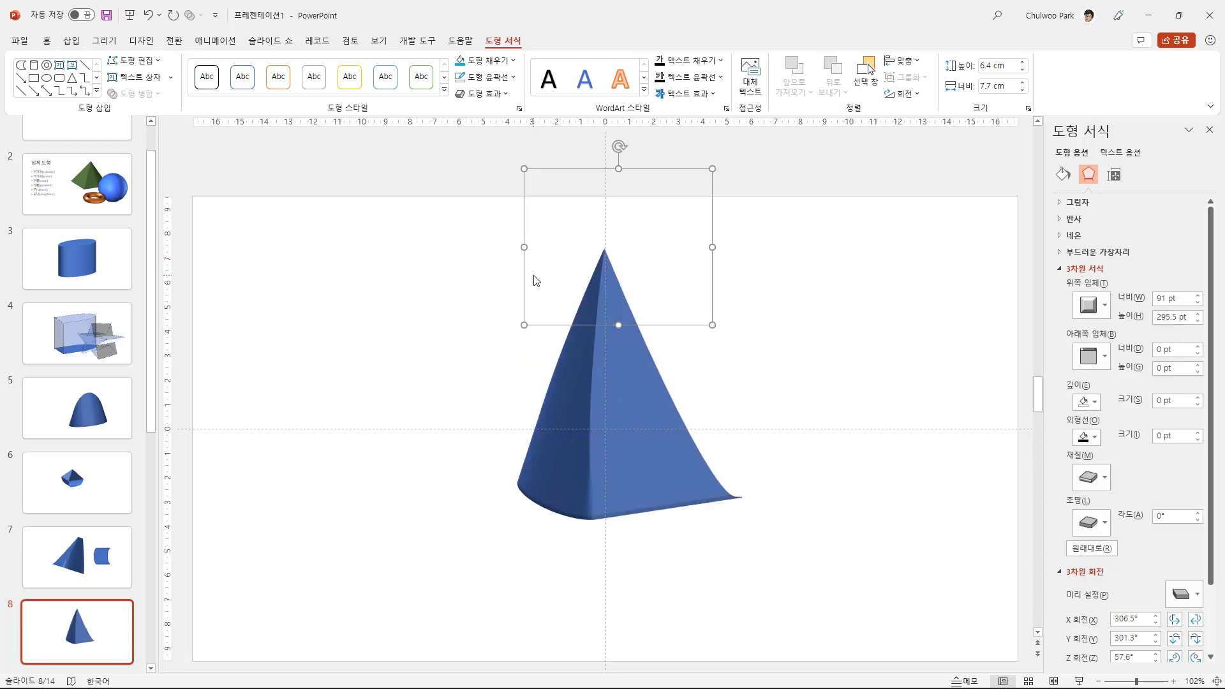
left_click(498, 491)
left_click_drag(579, 352, 566, 394)
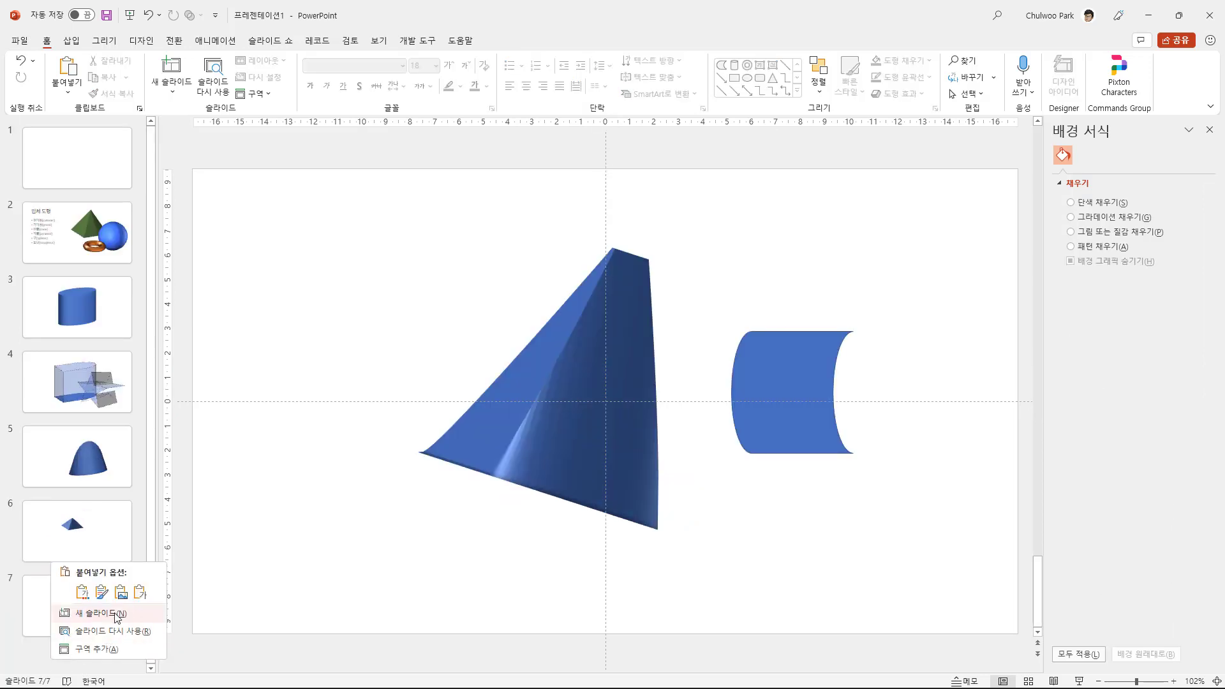
- Add a blank slide after slide 7 and draw a square about 4.56 cm wide just above and left of the slide centre
left_click(90, 609)
left_click(565, 260)
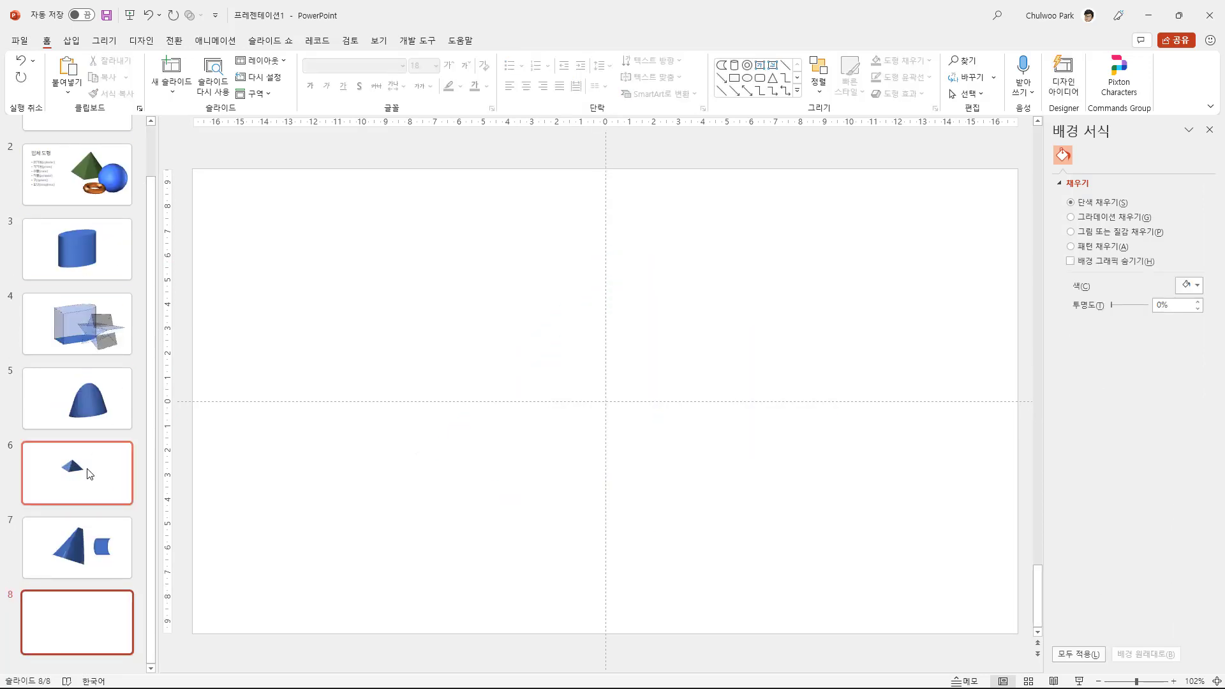
left_click(71, 40)
left_click(255, 83)
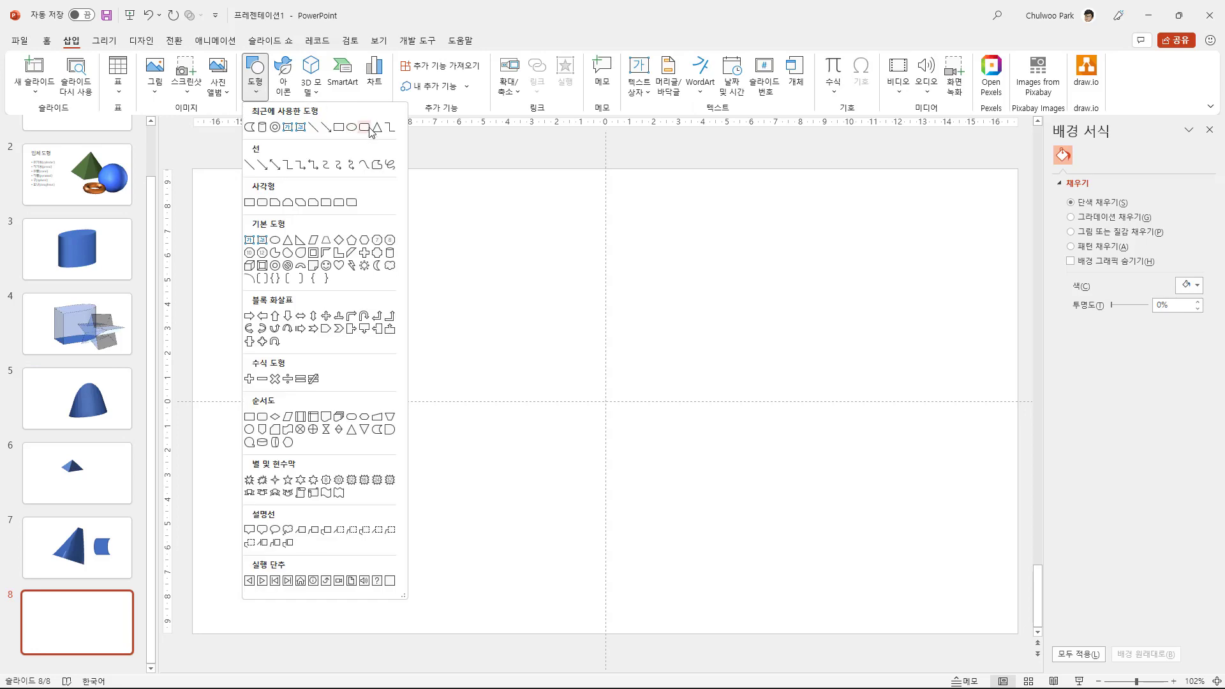
left_click(338, 127)
mouse_move(511, 297)
left_mouse_down()
mouse_move(618, 347)
mouse_move(622, 370)
left_mouse_up()
key("shift")
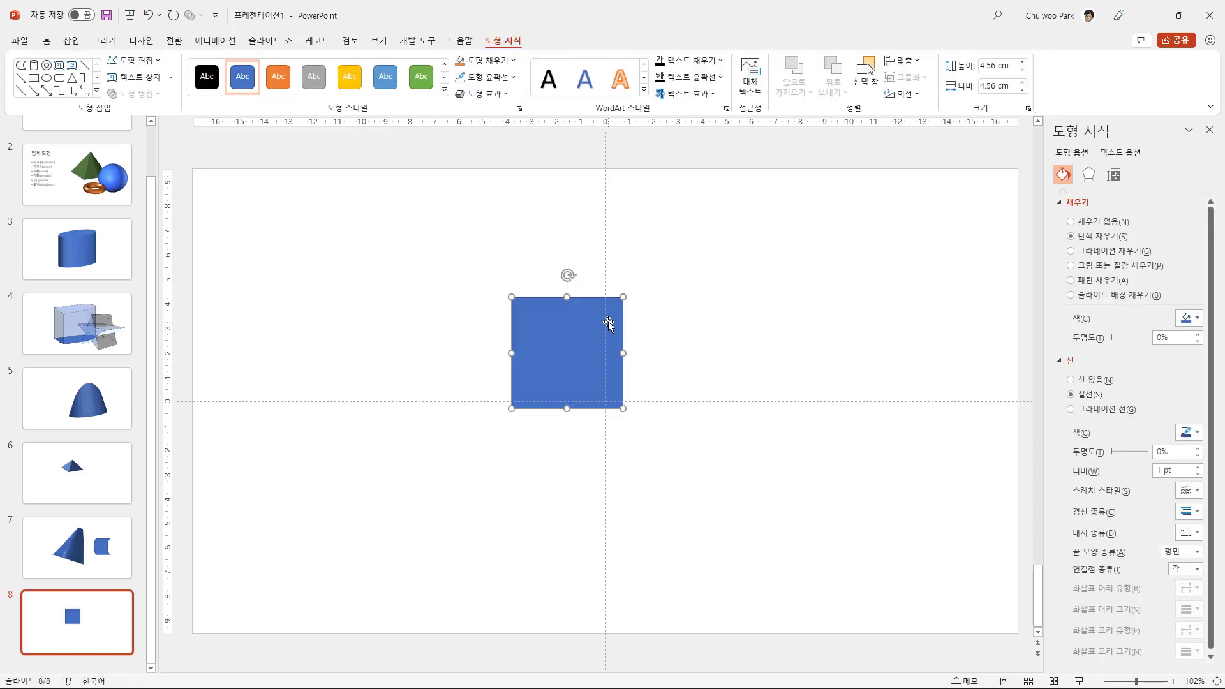
- Set the square's height and width to 2 cm
left_click(993, 66)
type("2")
key("Tab")
type("2")
left_click(810, 359)
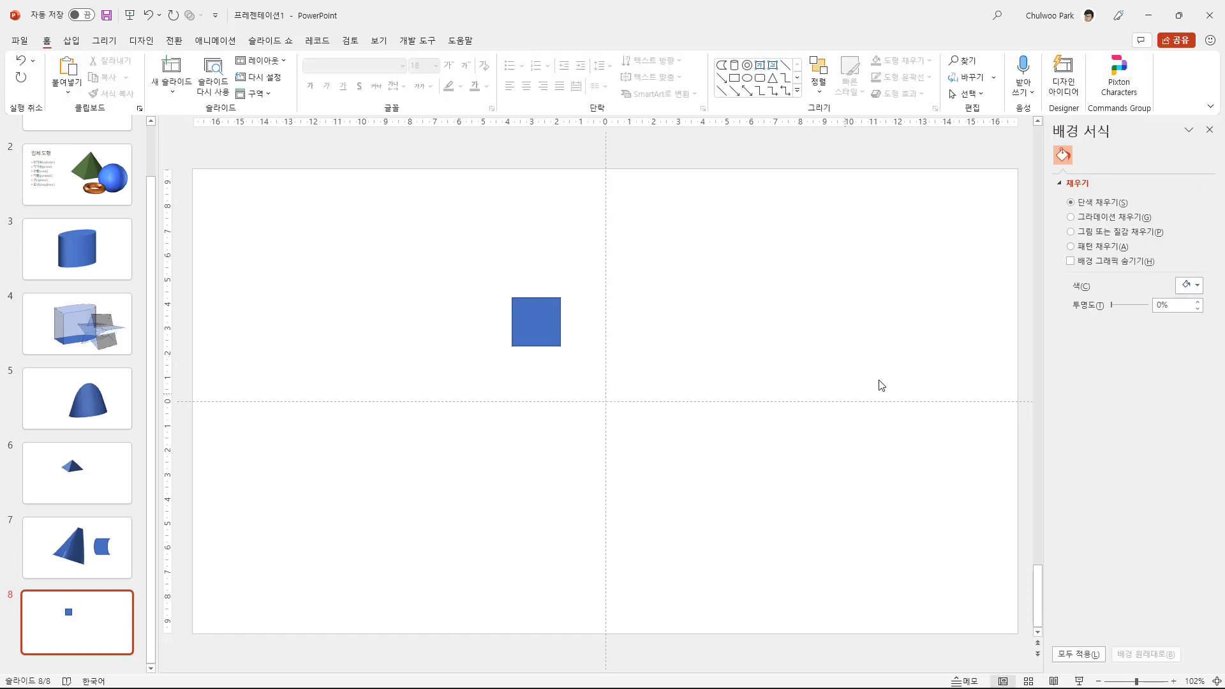
- Apply the parallel 3-D rotation preset with X 306.5°, Y 301.3°, Z 57.6° to the square
left_click(539, 332)
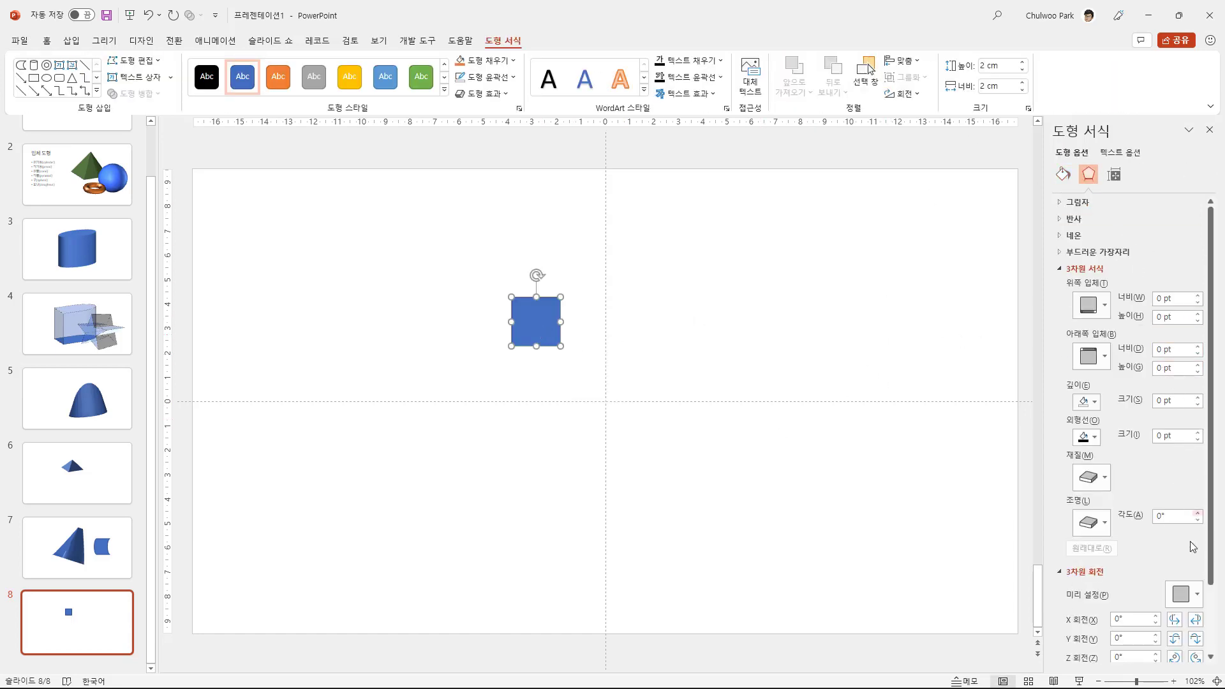
left_click(1197, 606)
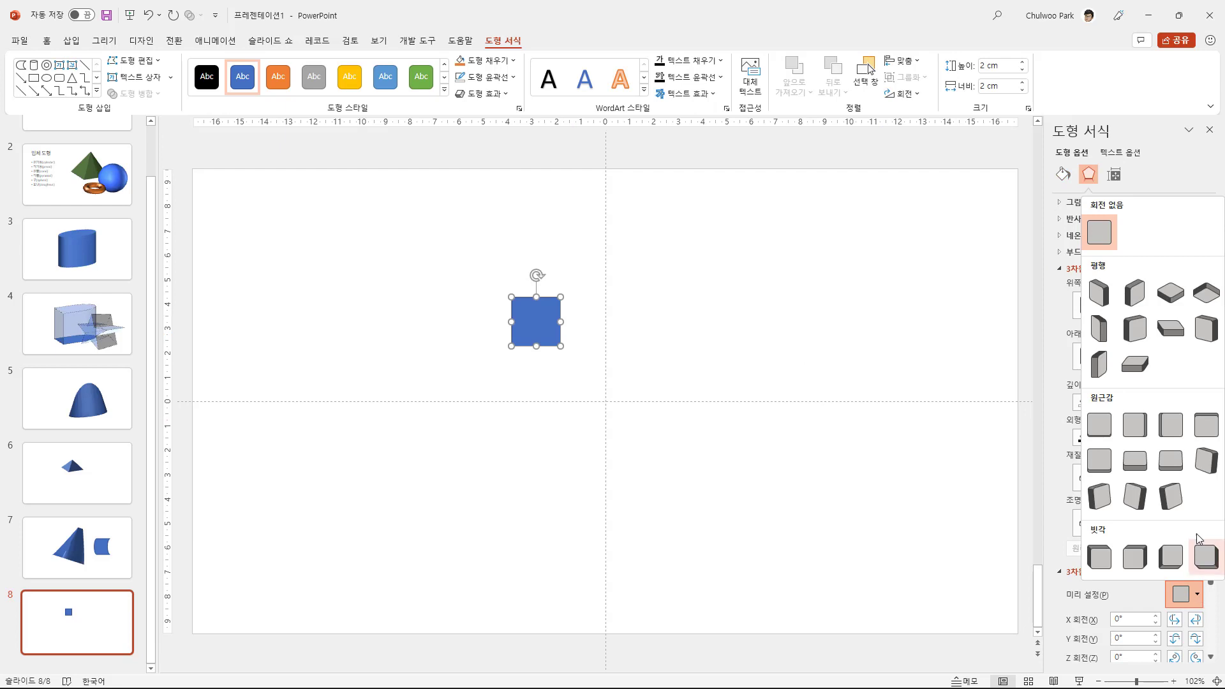
left_click(1162, 334)
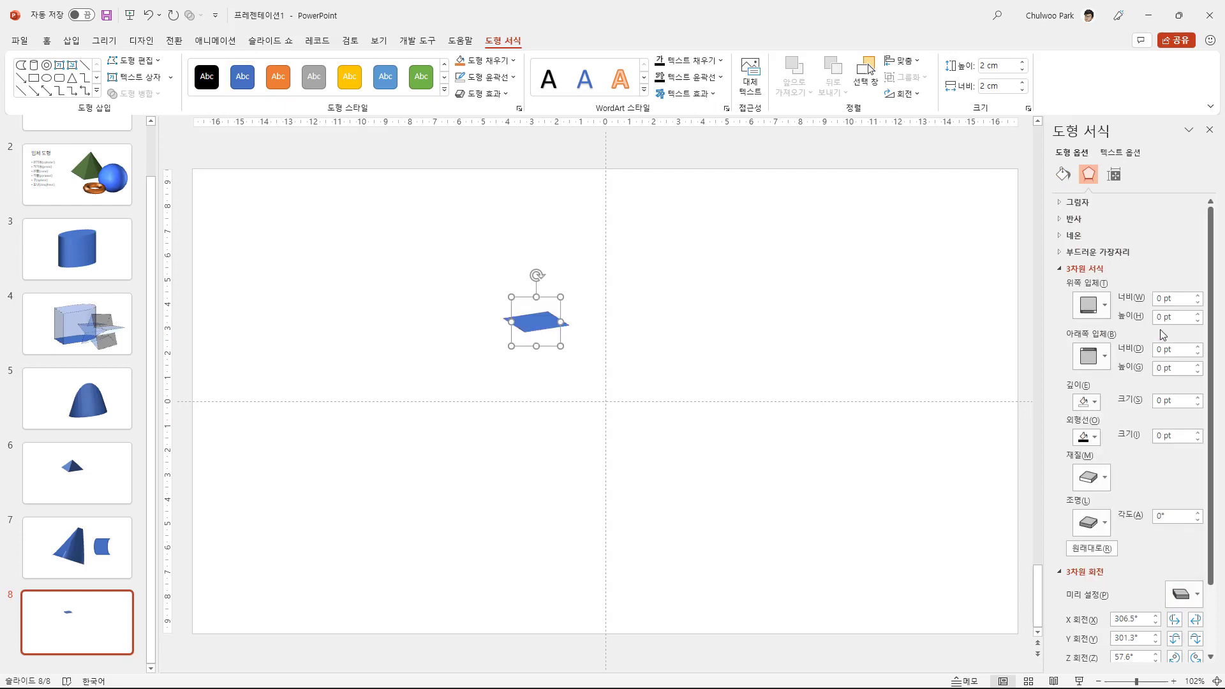
- Give the square a straight angled top bevel 1 cm wide and 27 pt high to form a pyramid
left_click(1104, 316)
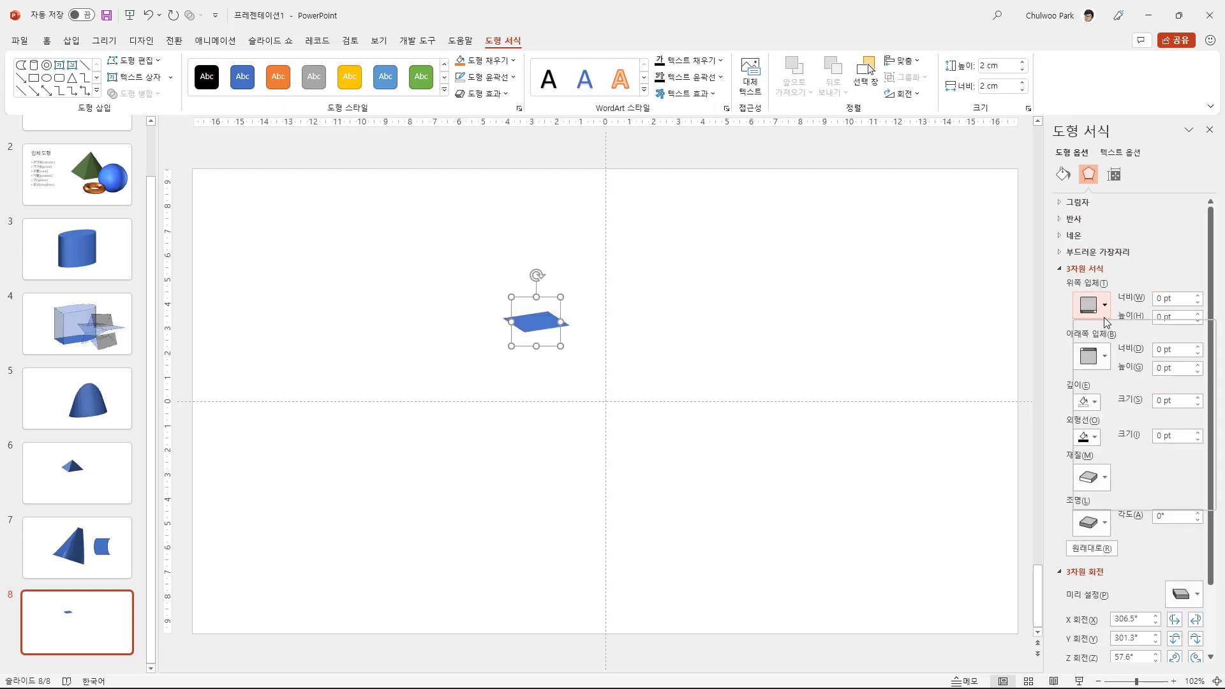
left_click(1090, 454)
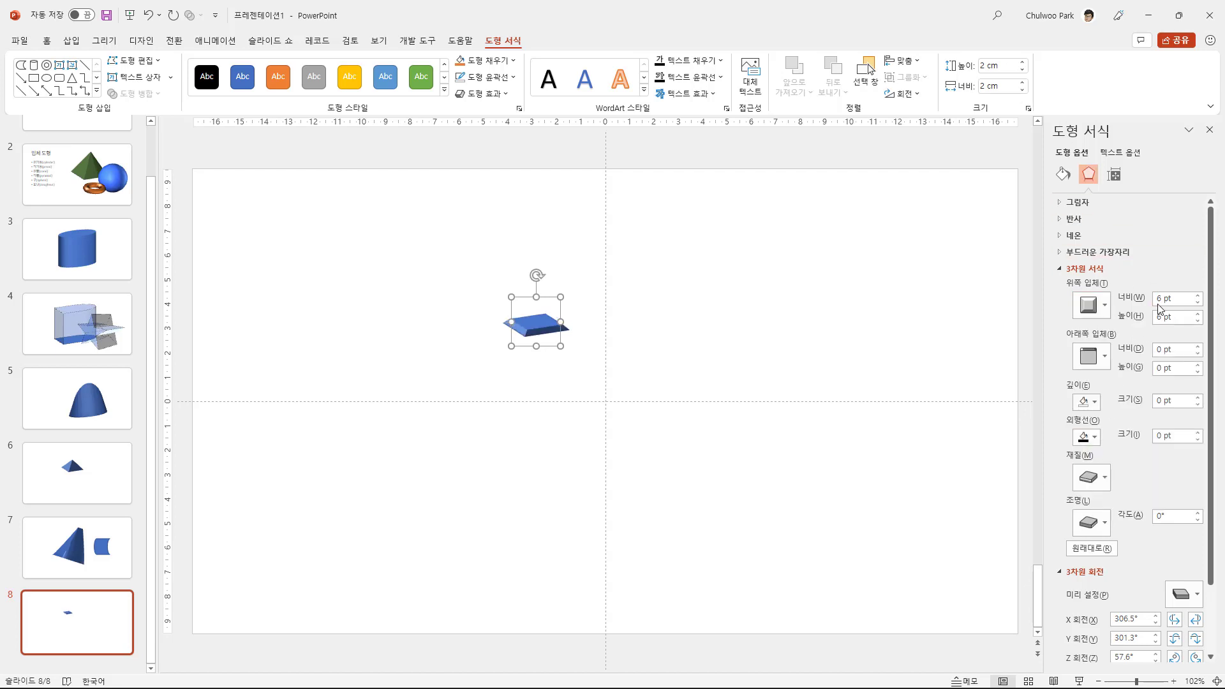
triple_click(1179, 302)
type("1")
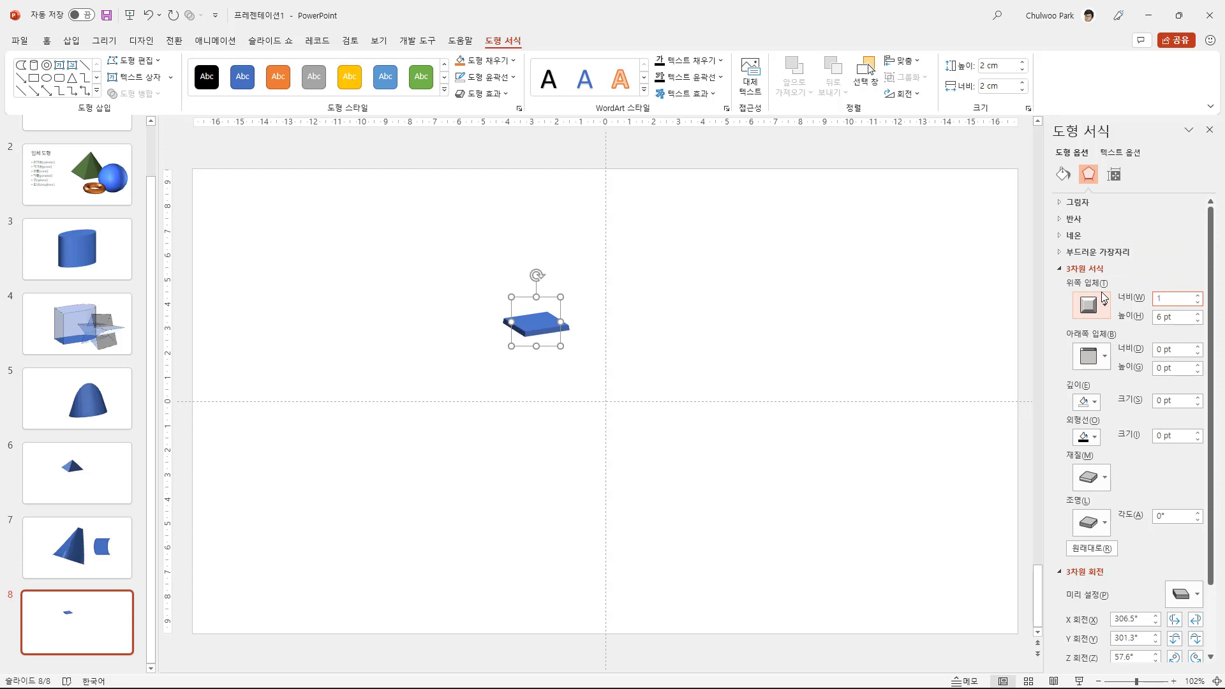
type("cm")
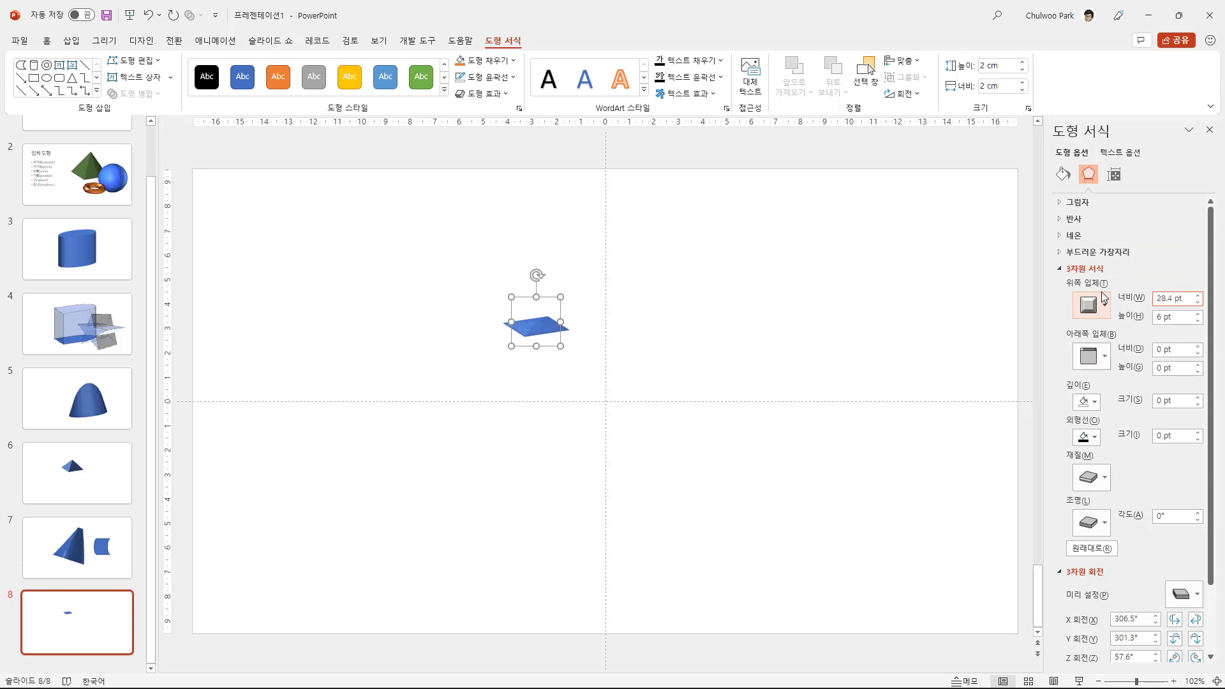
left_click(1197, 314)
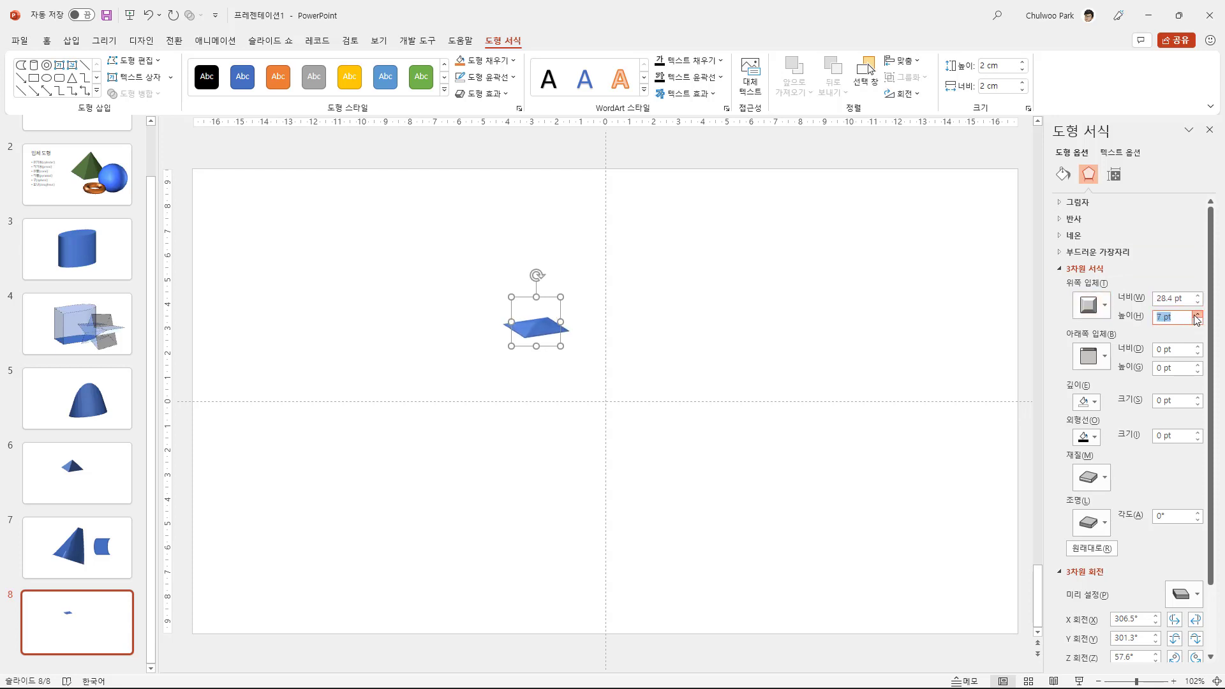
left_click(1197, 314)
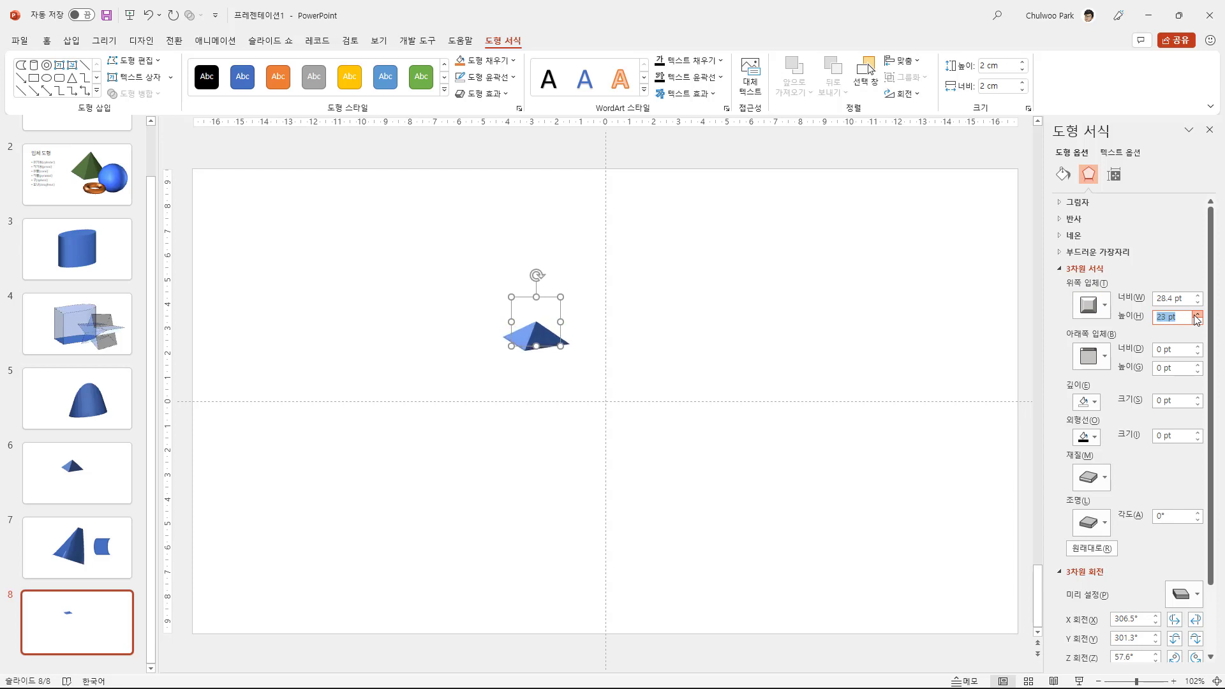
left_click(1195, 315)
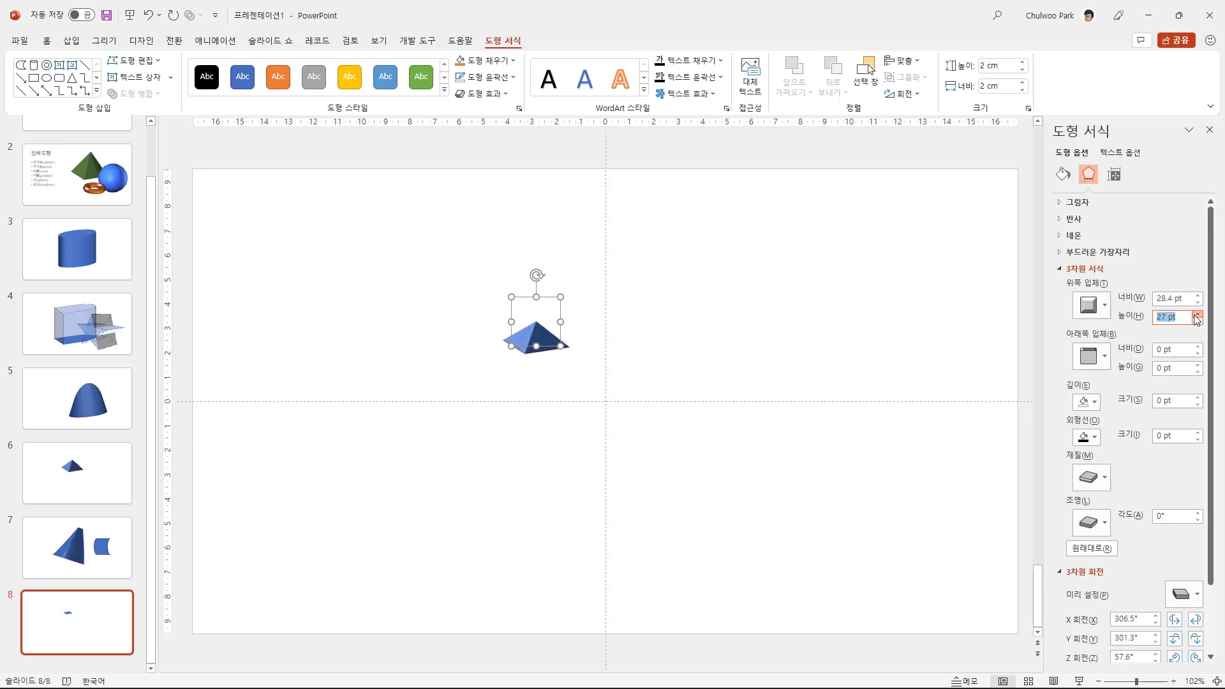
- Move the pyramid onto the vertical centre guide near the slide's upper edge
left_click(698, 396)
left_click_drag(537, 338, 606, 251)
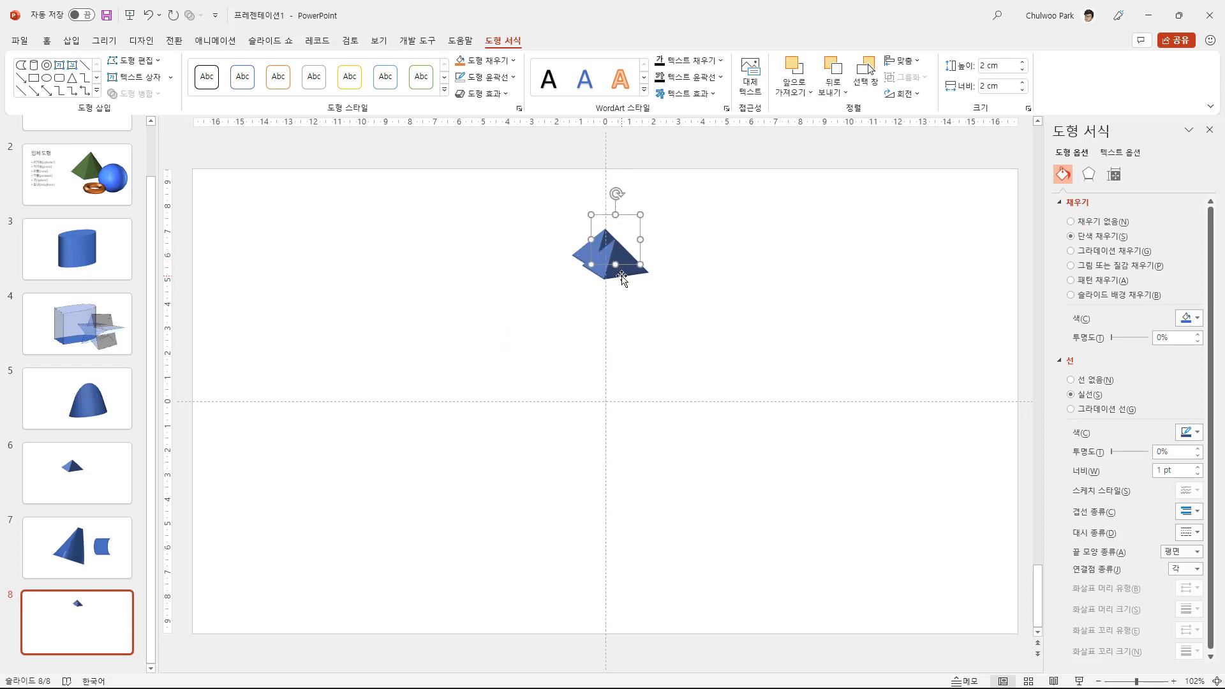
- Duplicate the small pyramid below and beside the original and set the copy's height and width to 4 cm
left_click_drag(619, 265, 684, 321)
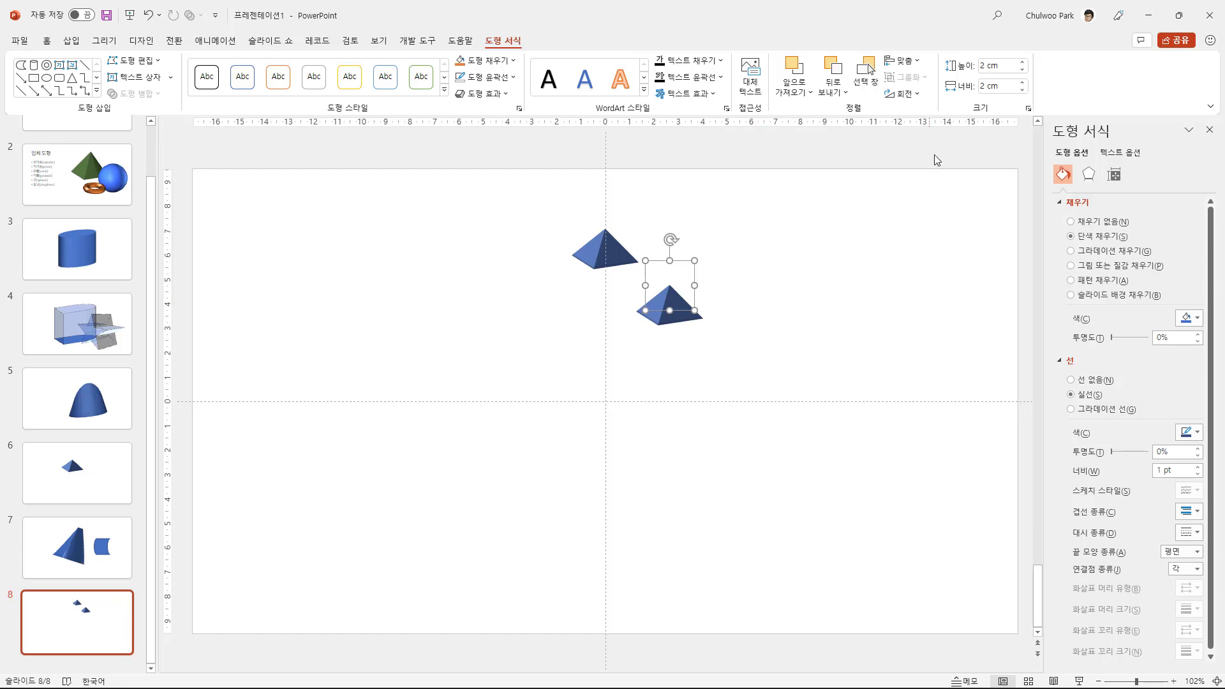
double_click(986, 65)
type("4")
left_click(974, 86)
left_click(954, 291)
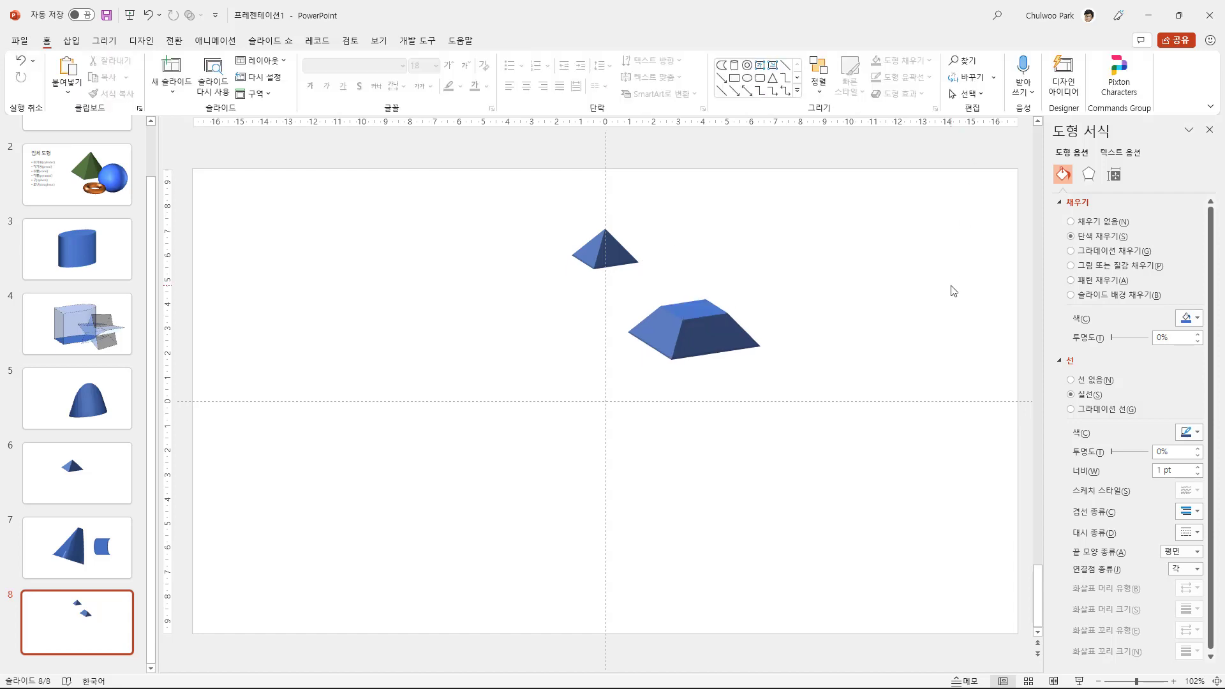
- Move the 4 cm frustum onto the vertical centre guide beneath the small pyramid and send it backward
left_click(702, 332)
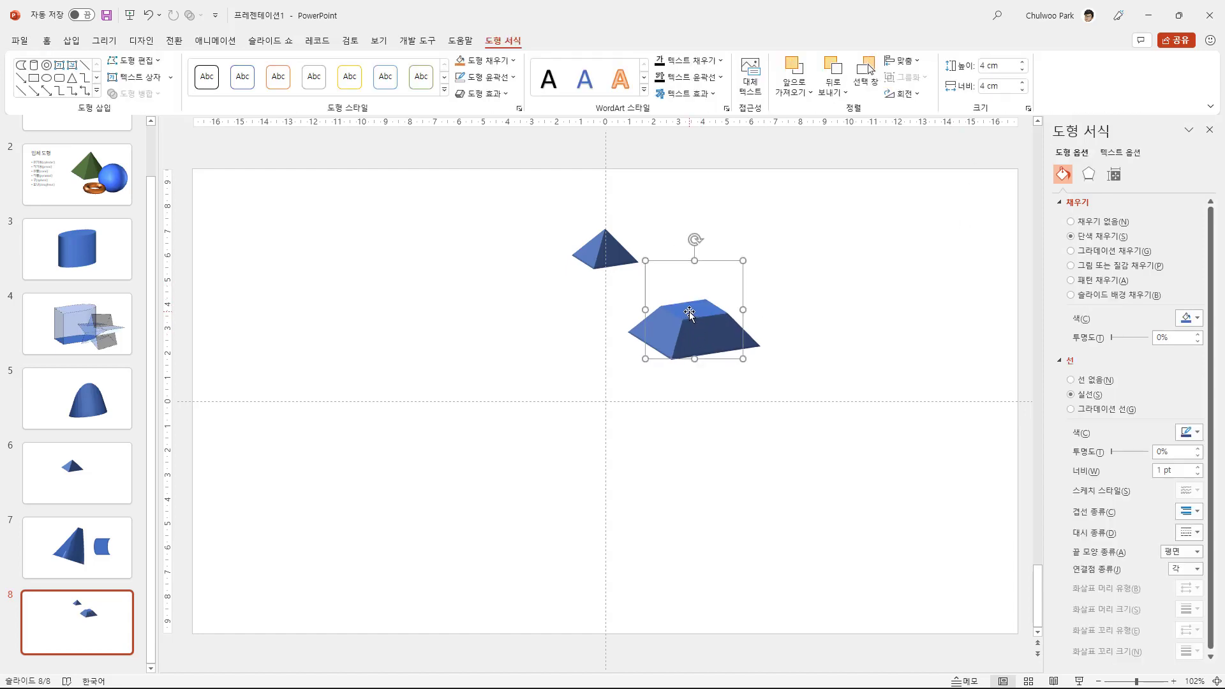
left_click(1088, 173)
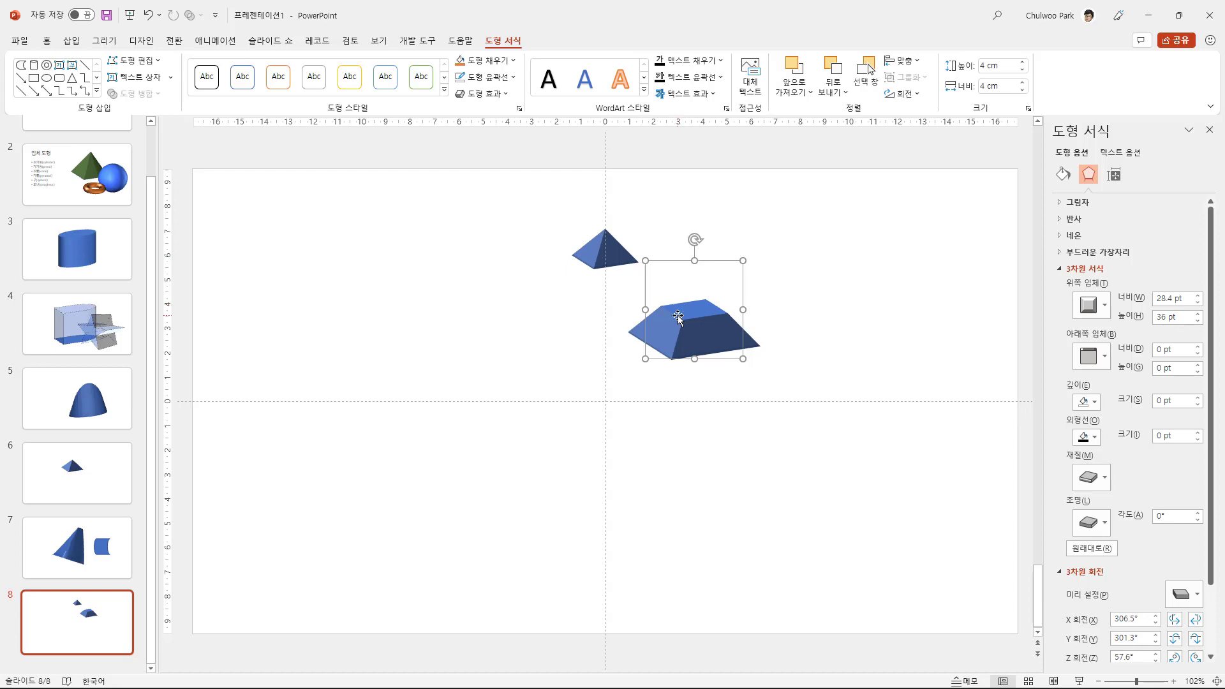
left_click_drag(709, 332, 621, 289)
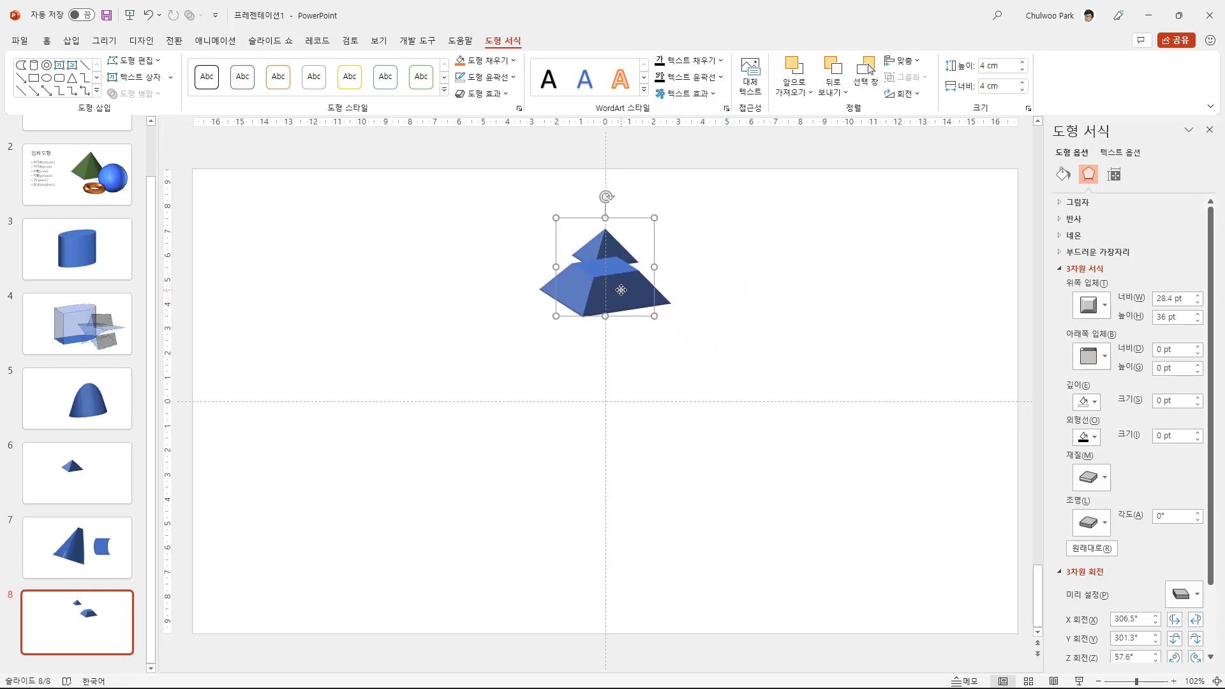
left_click(823, 83)
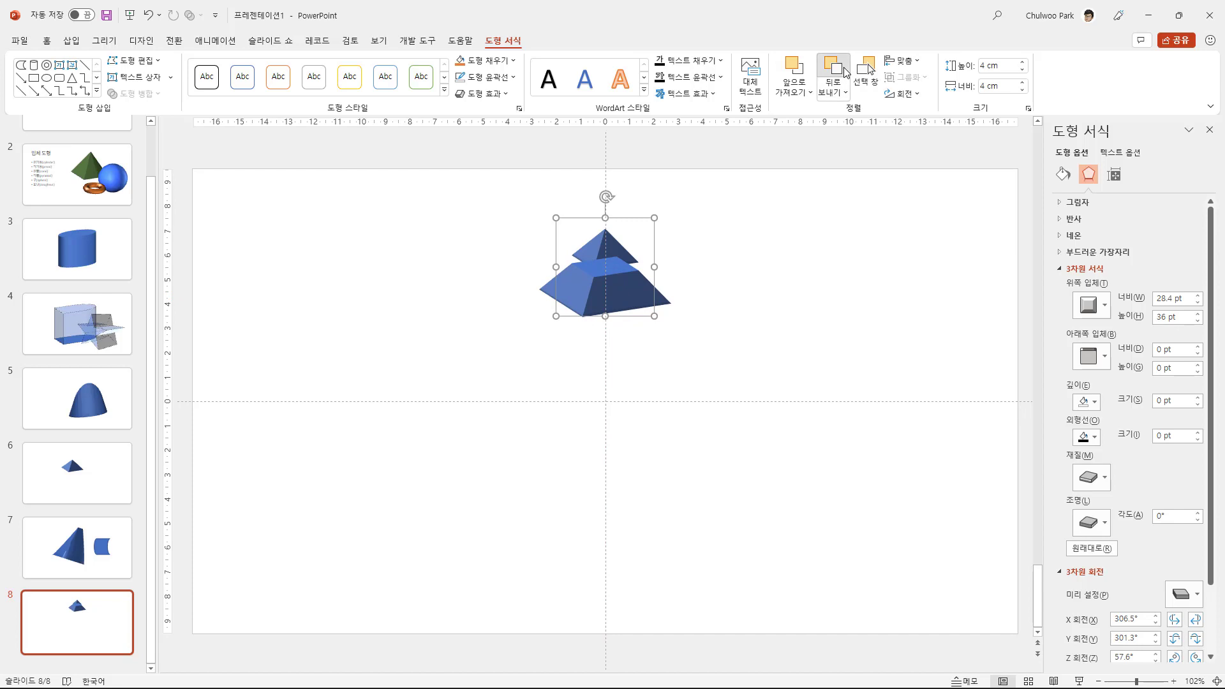
- Position the small pyramid over the frustum's flat top, centred on the vertical guide
left_click(614, 256)
left_click_drag(614, 256, 614, 250)
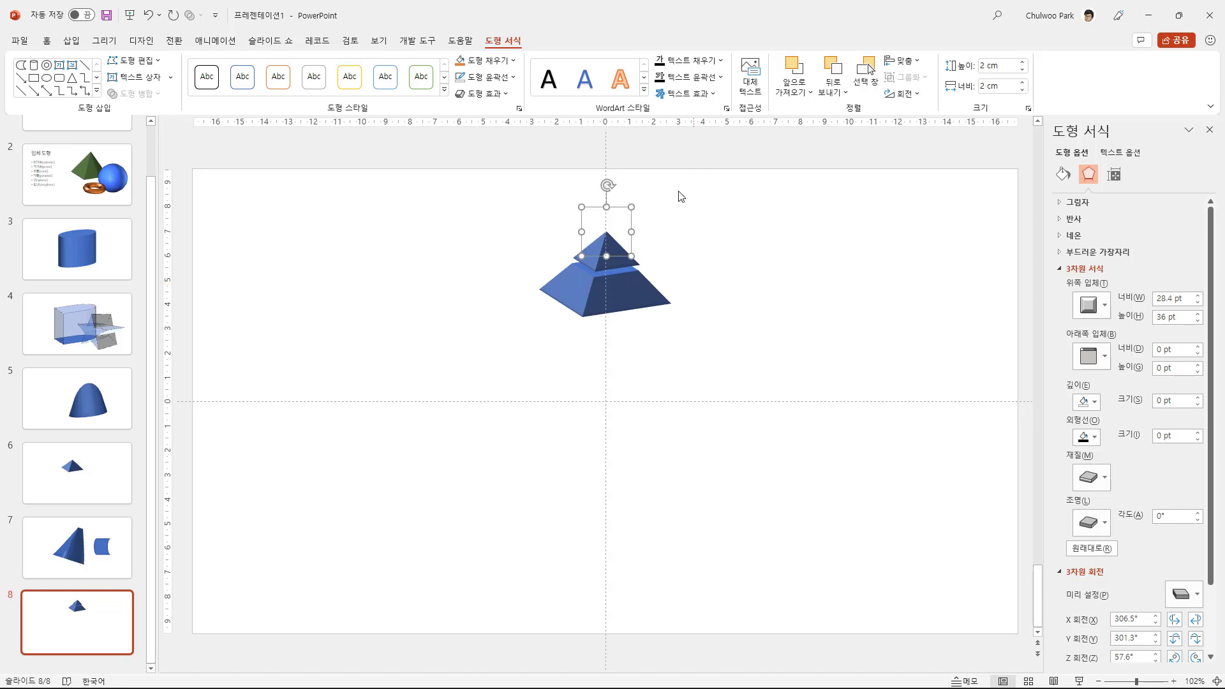
left_click(645, 301)
left_click(528, 311)
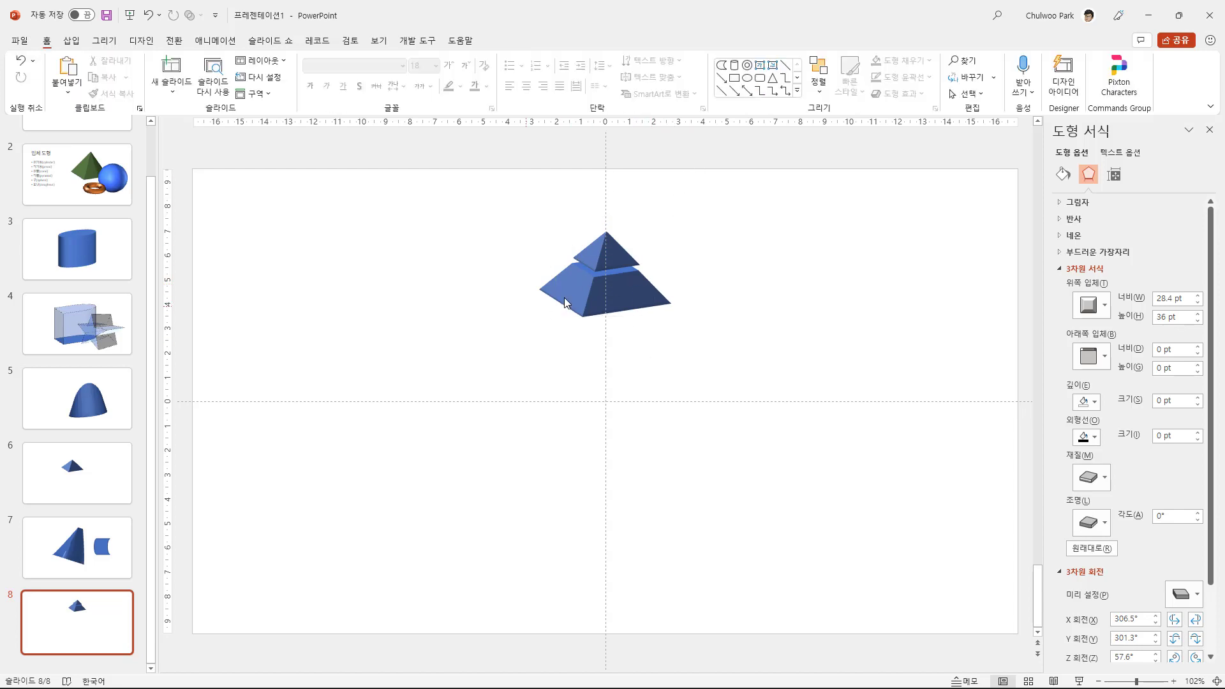
- Duplicate the 4 cm frustum below the stack and set the copy's height and width to 7 cm
left_click(575, 298)
left_click_drag(575, 297, 715, 355)
left_click(990, 64)
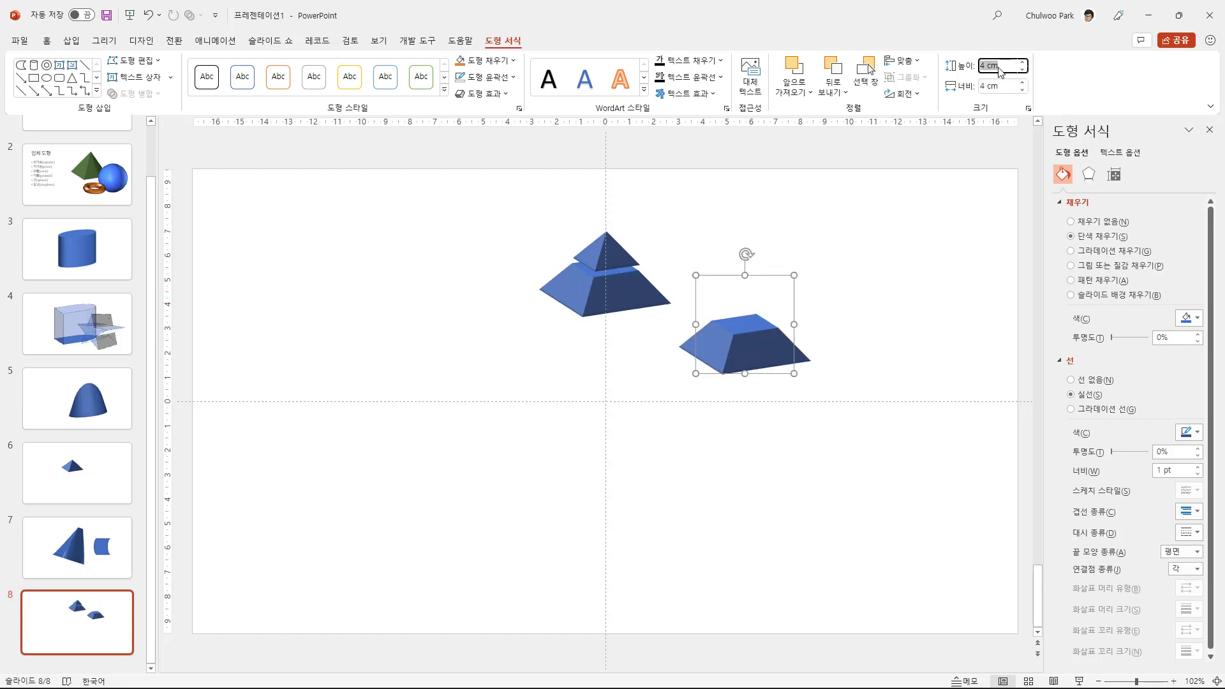
type("7")
left_click(990, 86)
type("7")
left_click(919, 334)
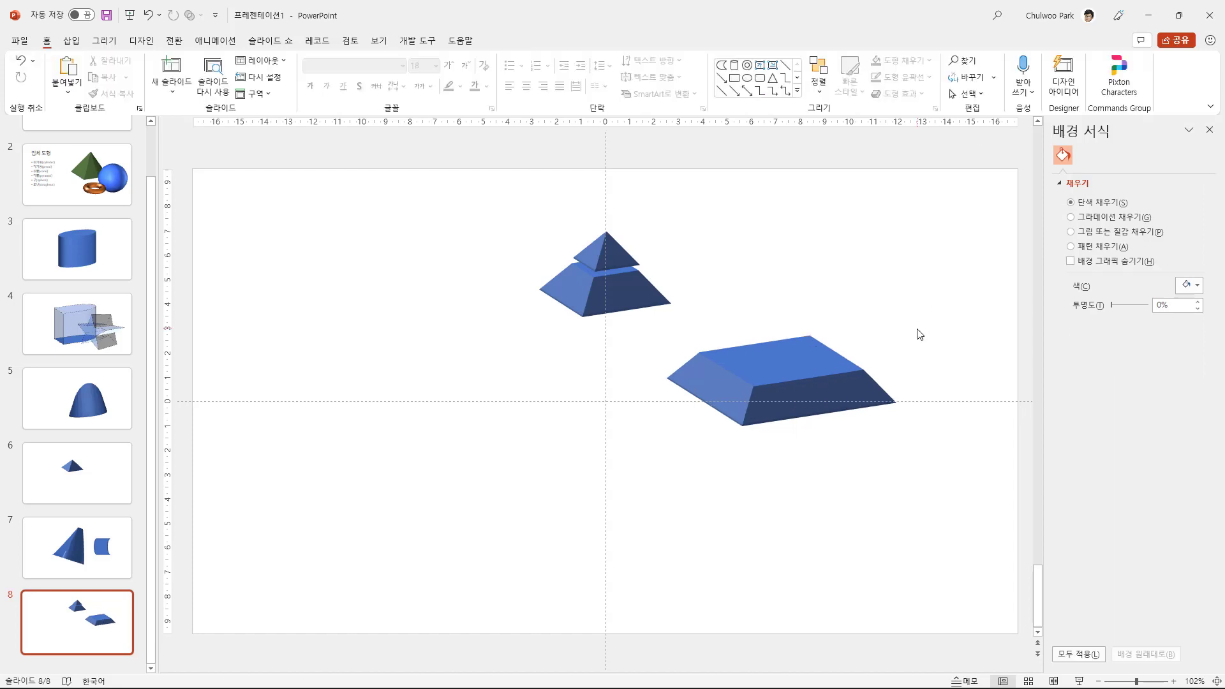
- Move the largest frustum onto the centre guide under the other two tiers and send it to the back
left_click_drag(787, 415, 606, 357)
right_click(607, 357)
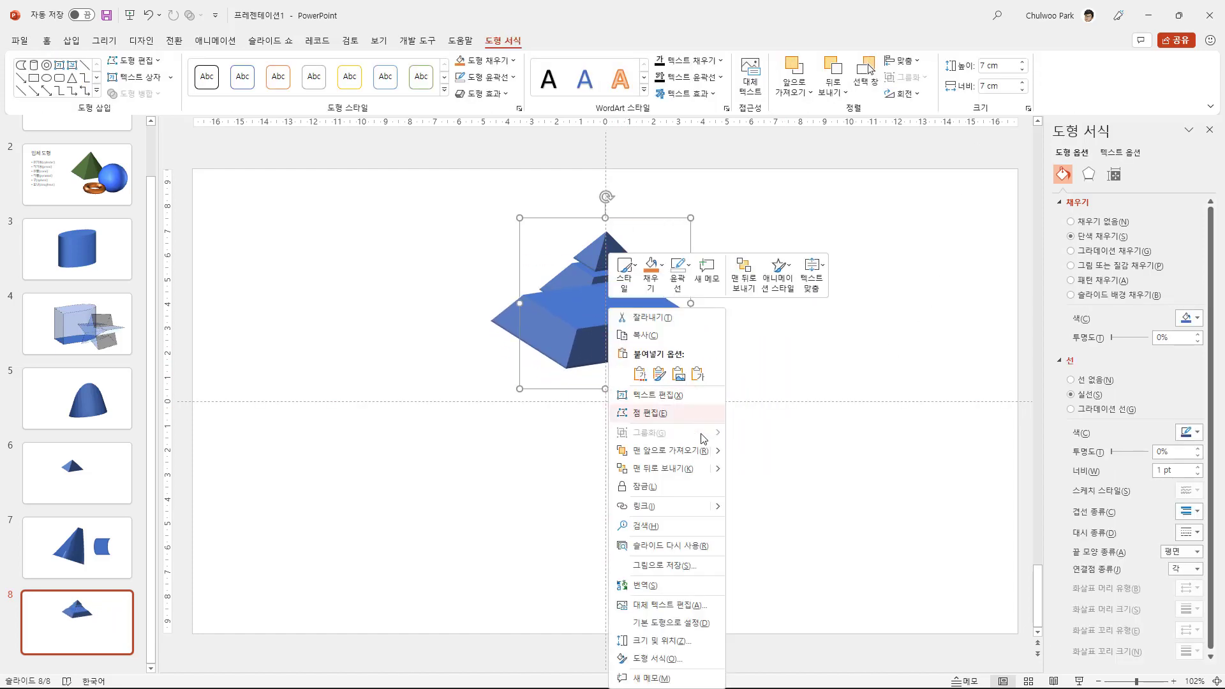
left_click(700, 468)
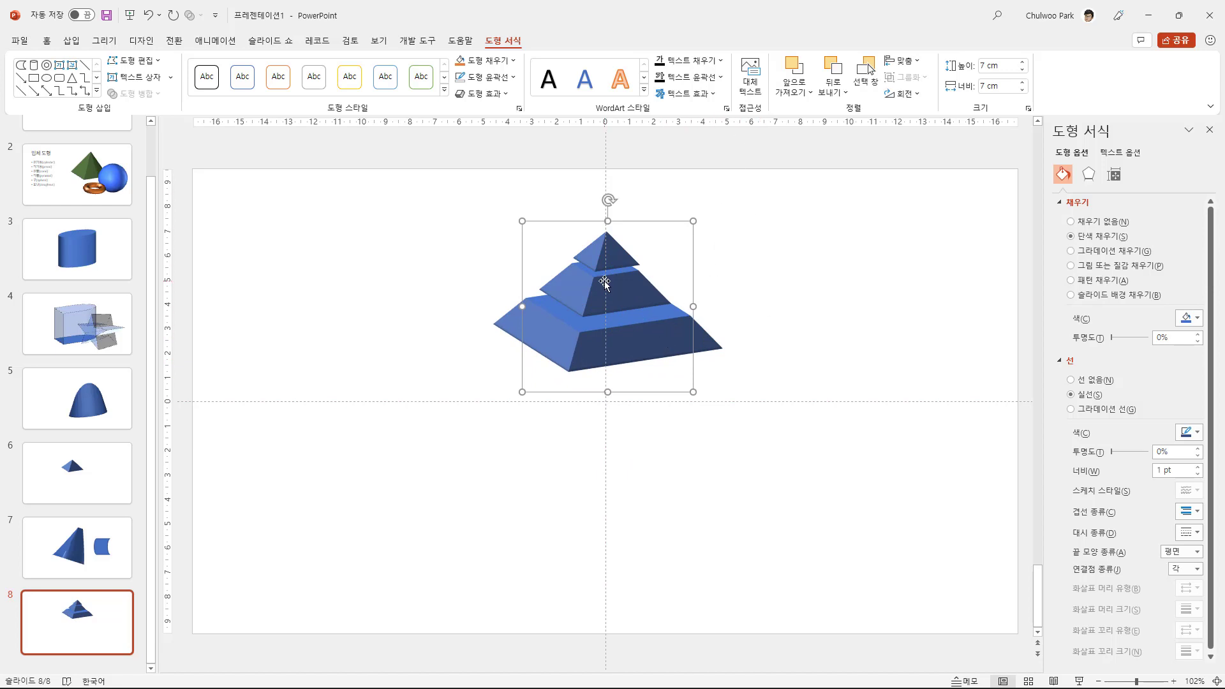
- Set the bottom tier's height and width to 6 cm and realign it under the middle tier
left_click(618, 298)
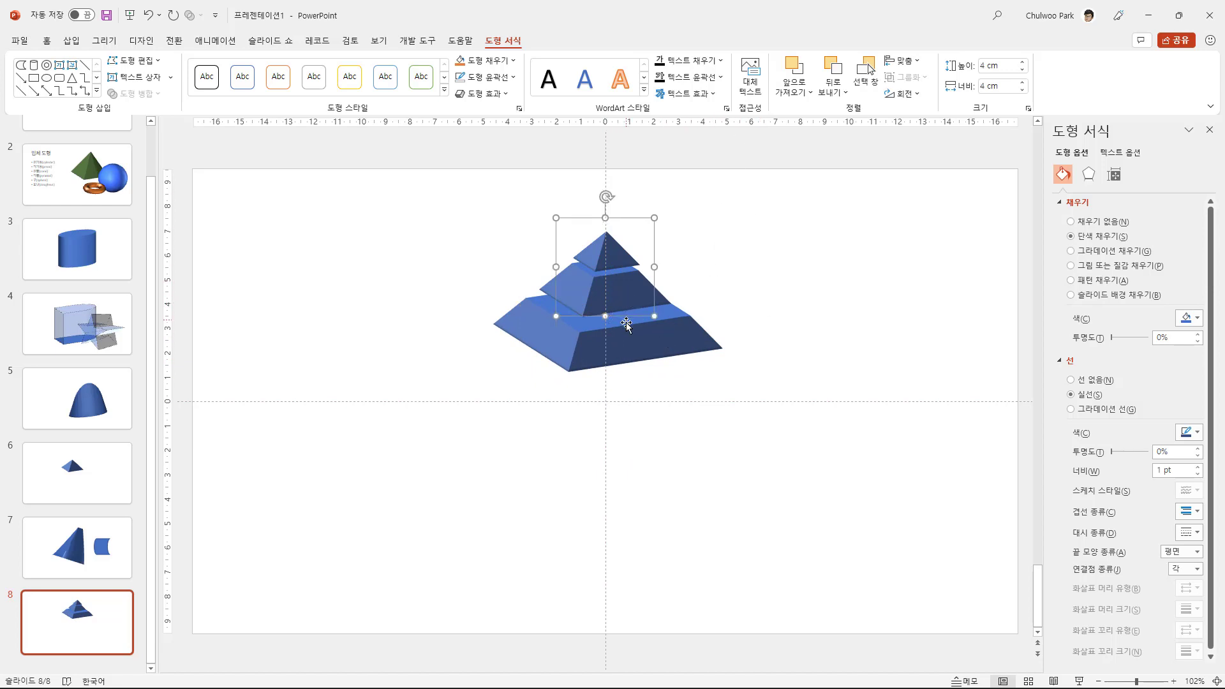
left_click(625, 341)
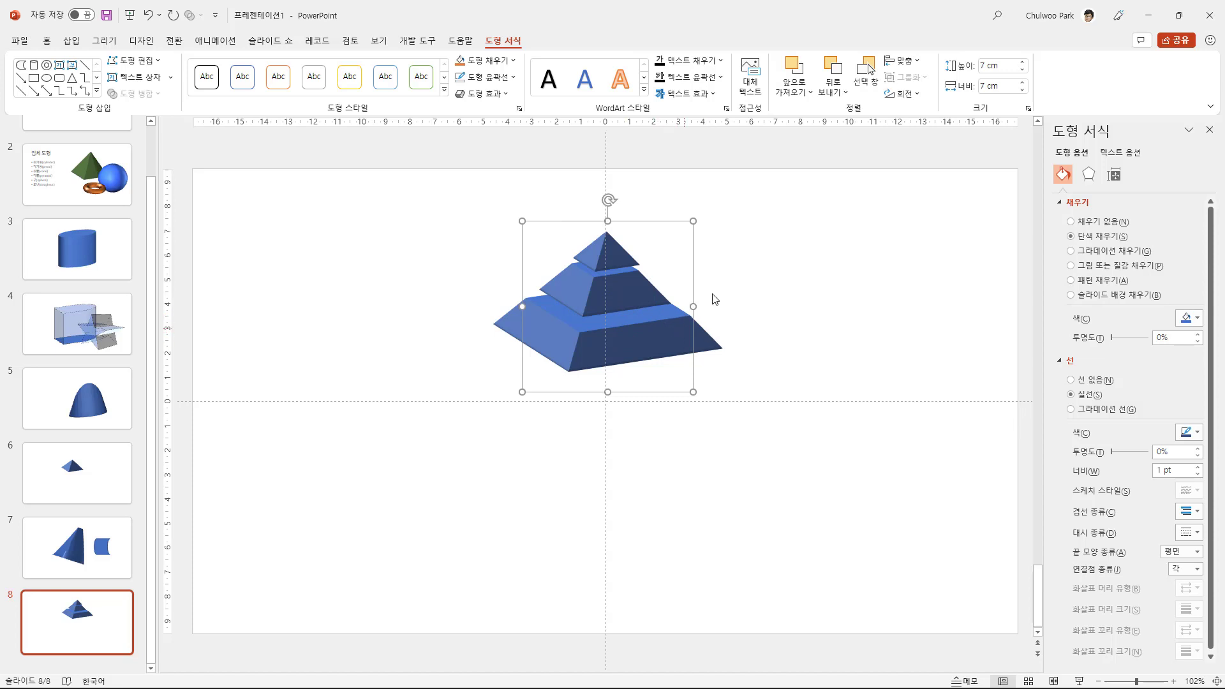
double_click(988, 67)
type("6")
key("Return")
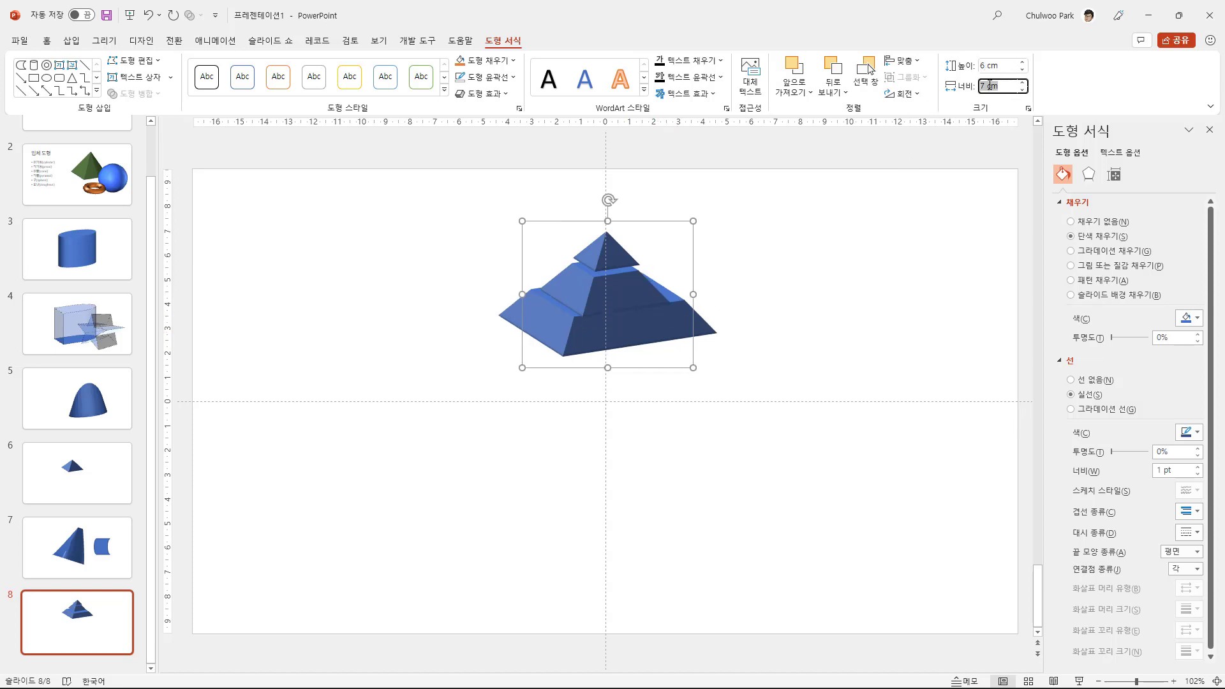
left_click(677, 359)
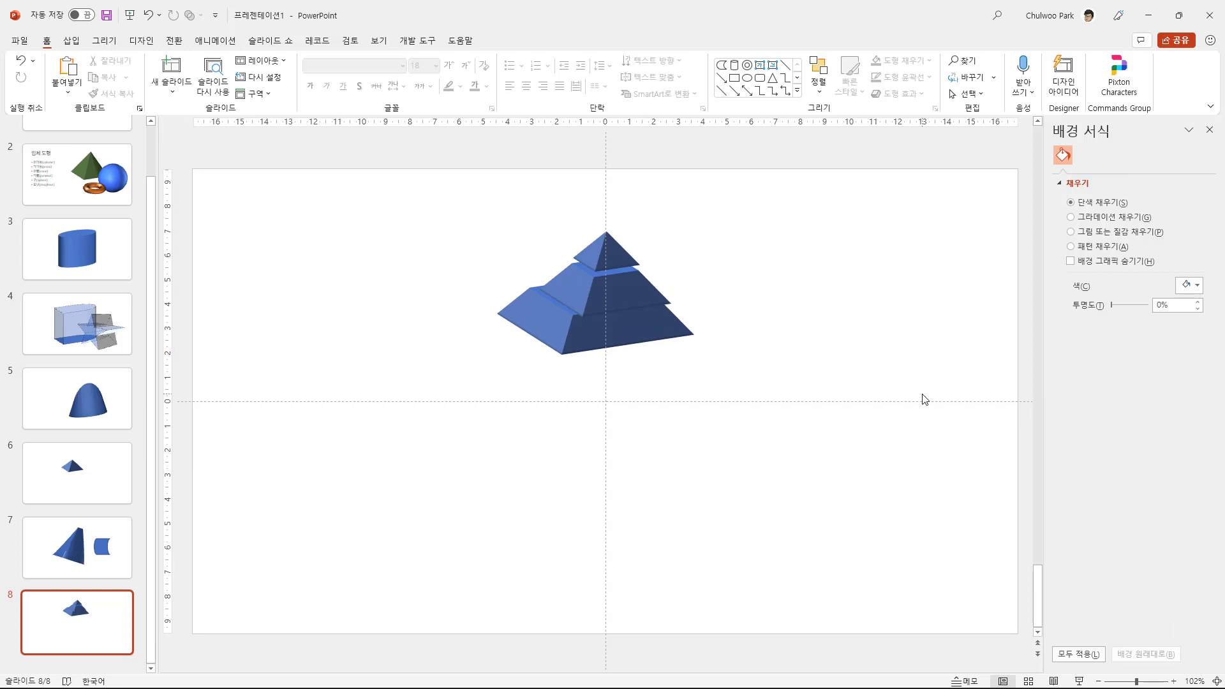
key("ctrl+z")
left_click(754, 478)
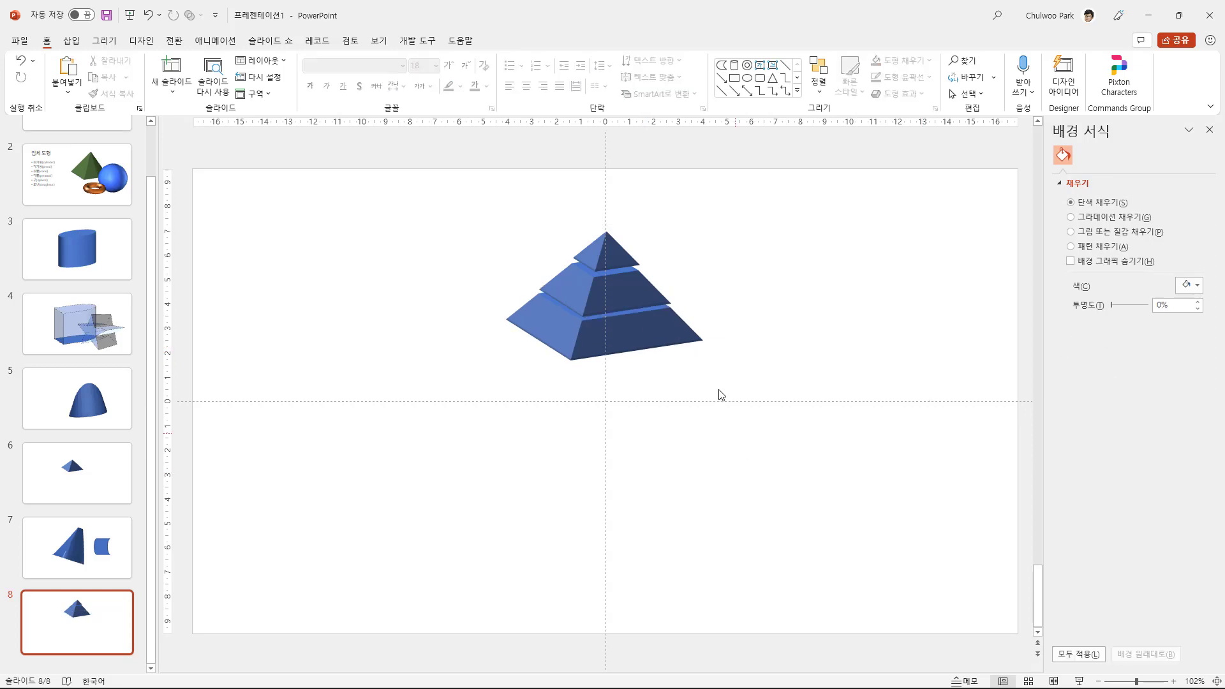
- Nudge the top pyramid slightly down to even out its gap above the middle tier
left_click(609, 255)
key("ctrl+Down")
key("ctrl+Down")
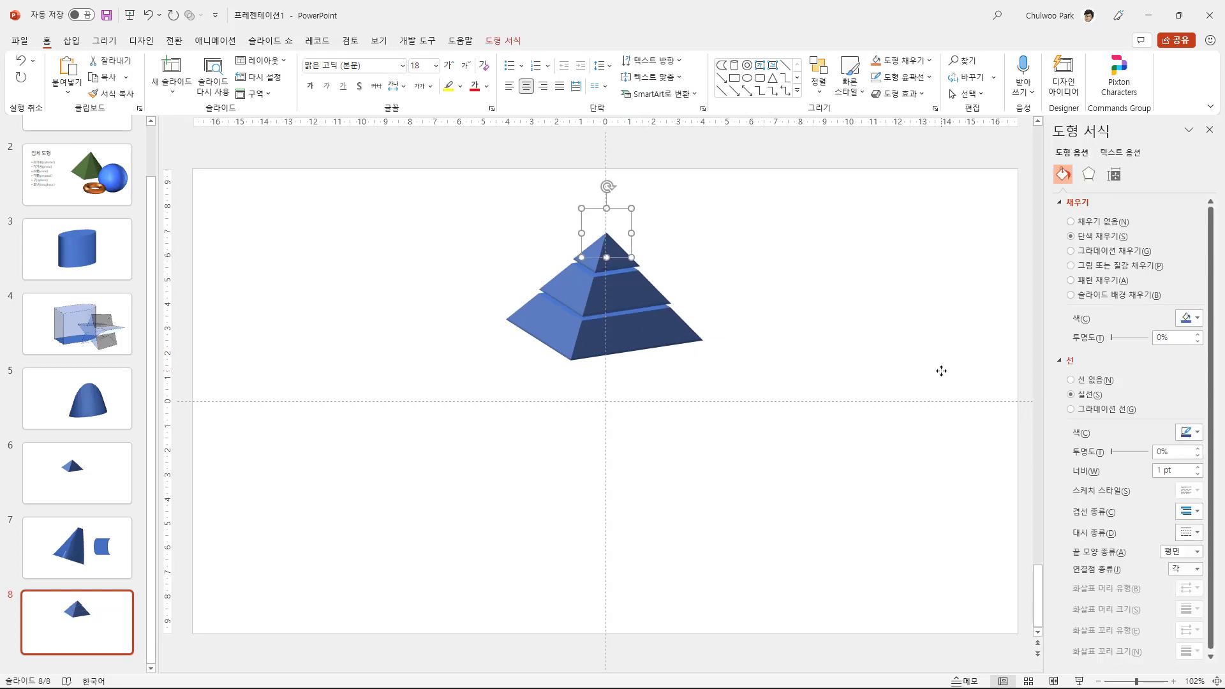
left_click(663, 531)
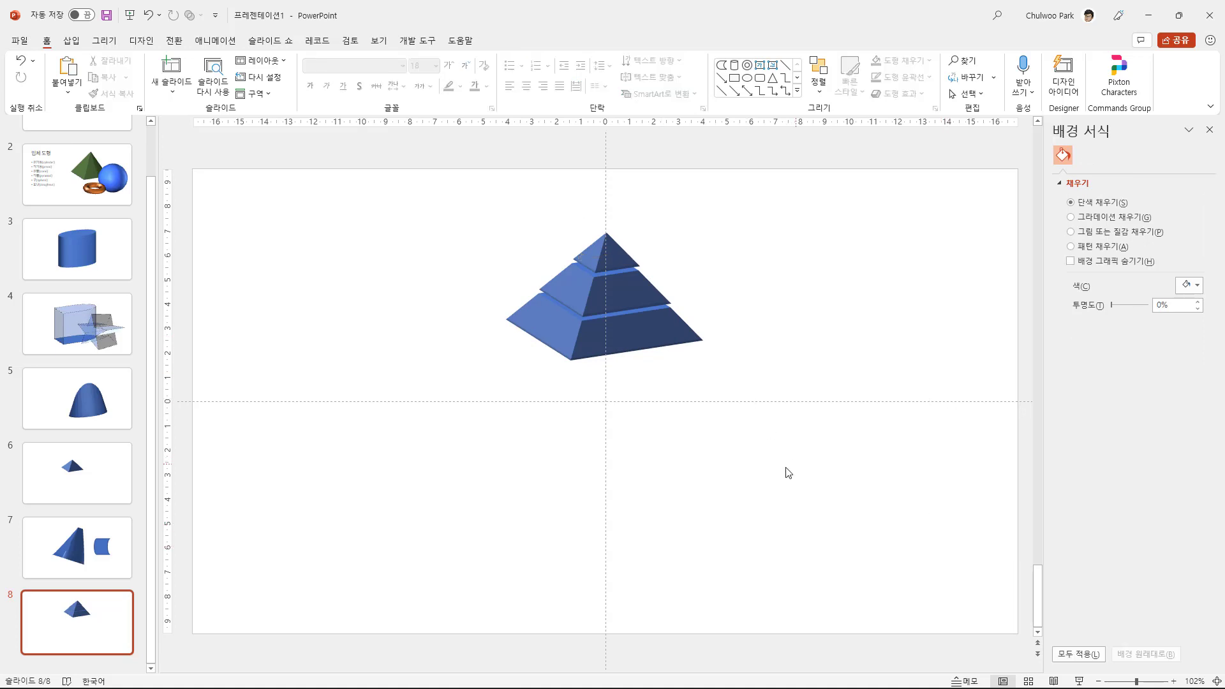
- Fill the bottom tier of the pyramid with the gold theme colour
left_click(638, 338)
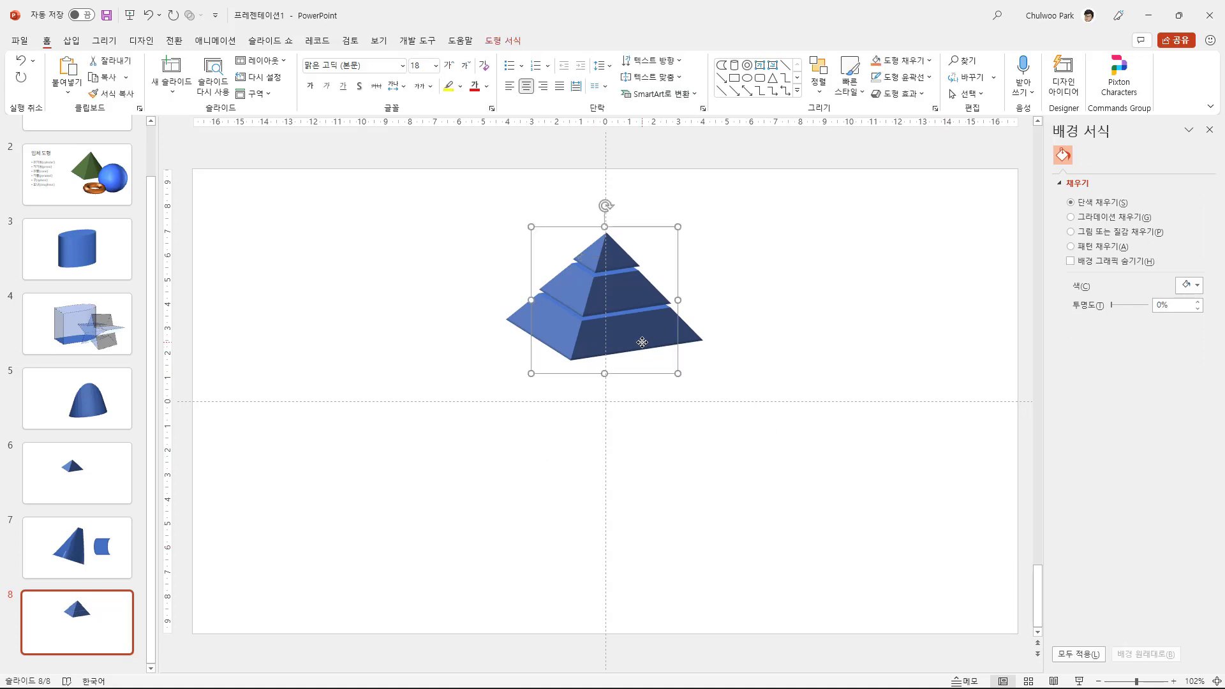
left_click(517, 40)
left_click(513, 61)
left_click(536, 97)
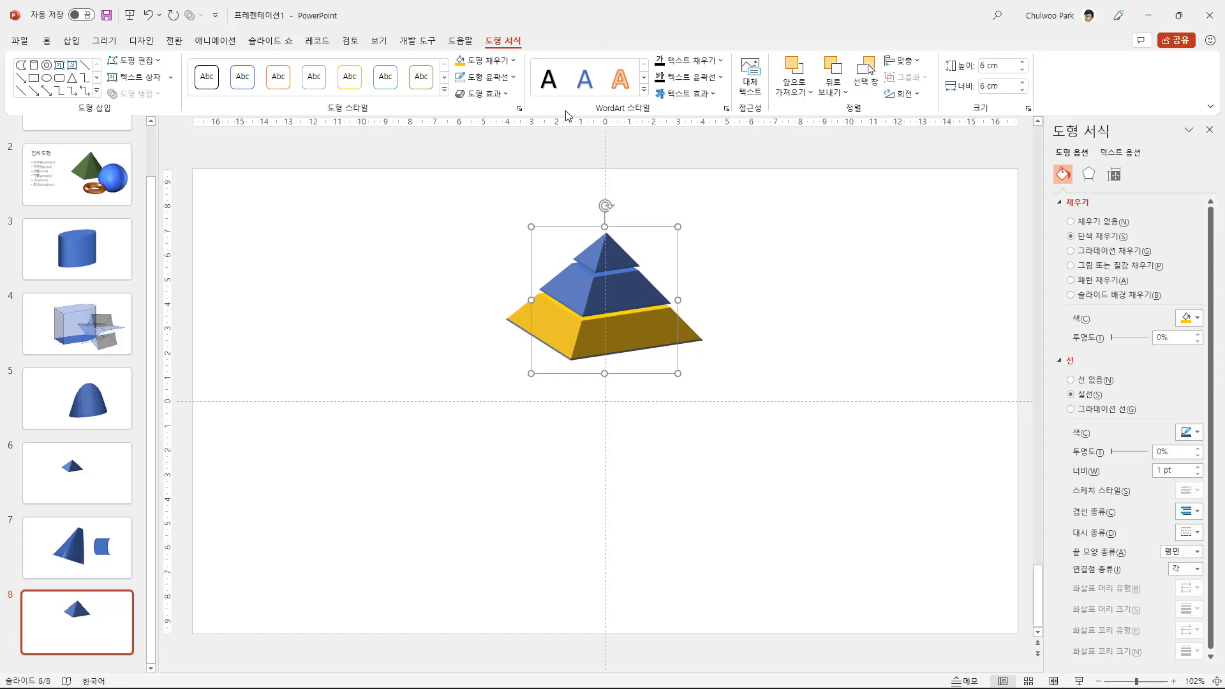
- Fill the middle tier of the pyramid with a pale blue theme colour
left_click(630, 287)
left_click(513, 61)
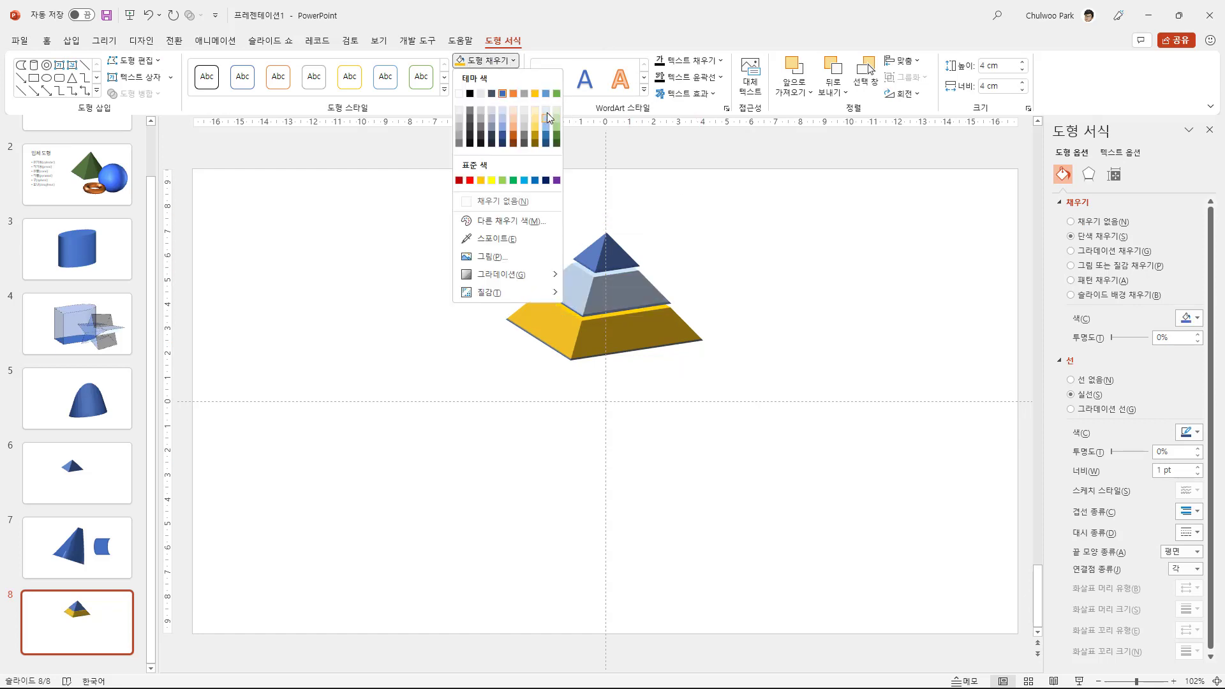
left_click(546, 113)
left_click(818, 380)
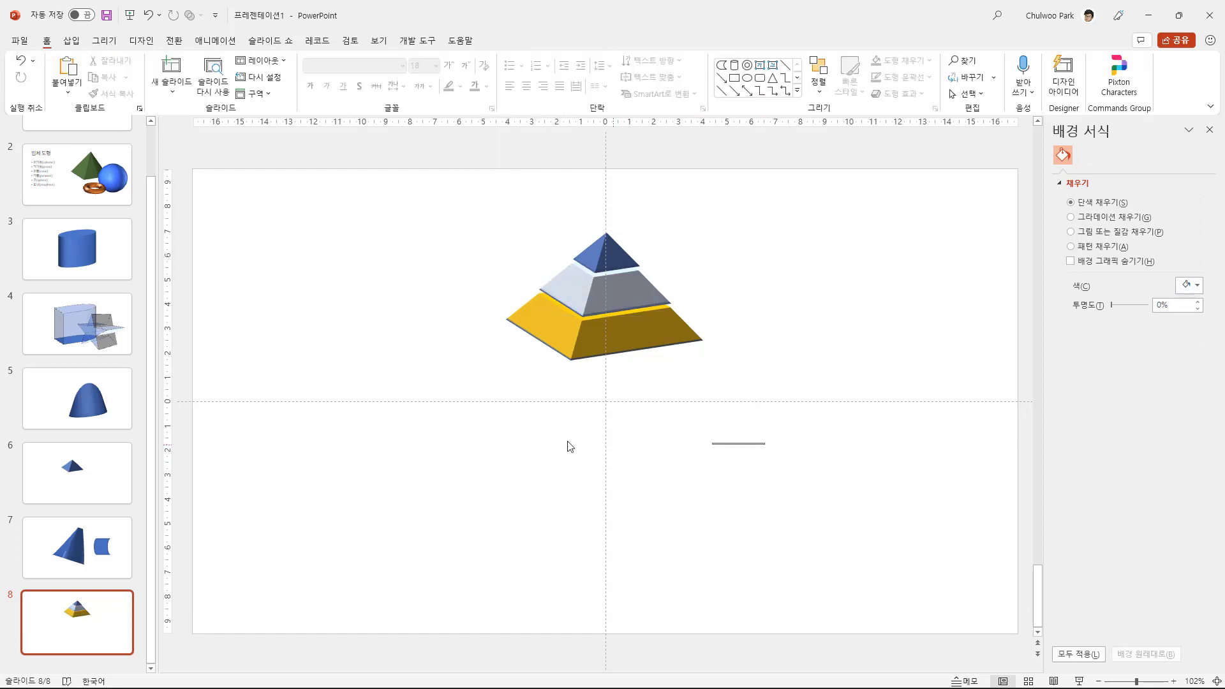
- Select all three pyramid tiers and remove their outlines
left_click_drag(765, 444, 459, 207)
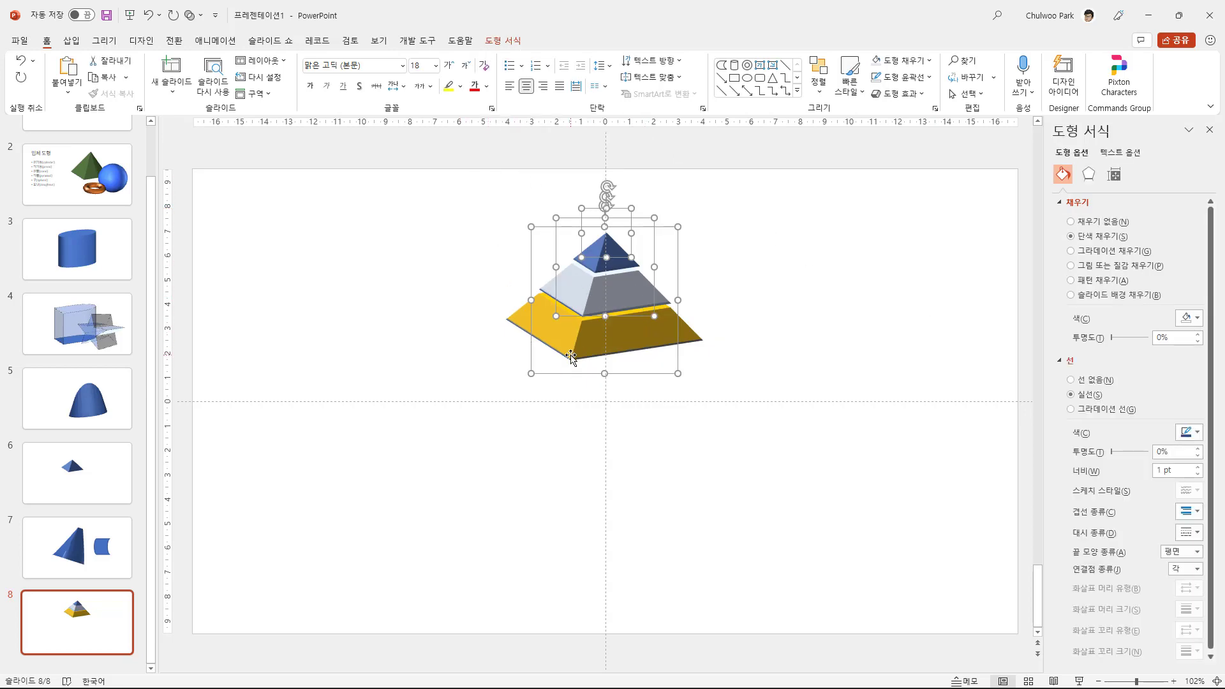
left_click(511, 42)
left_click(514, 76)
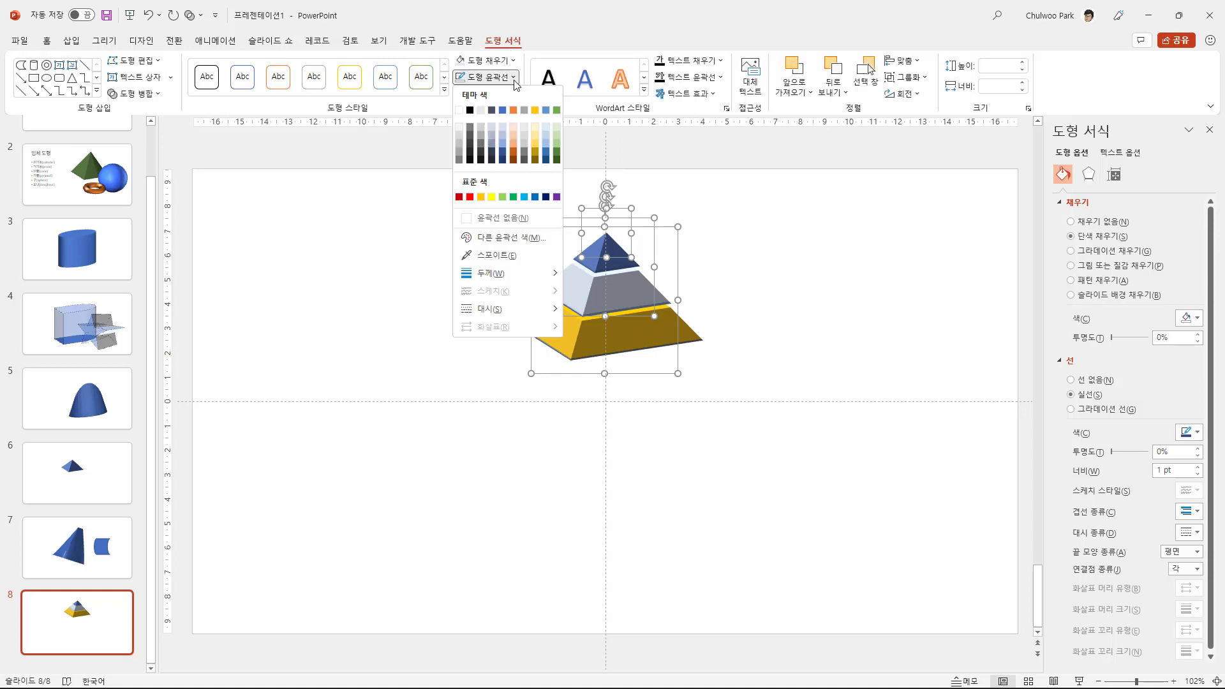
left_click(541, 481)
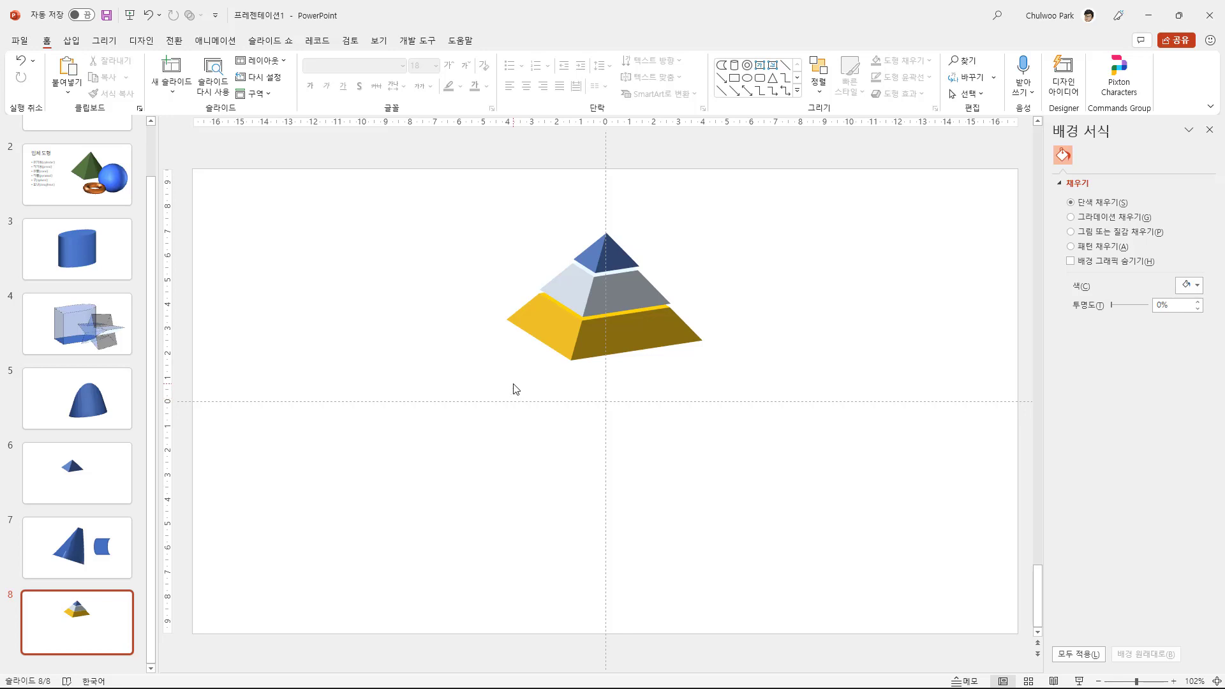
- Add a new blank slide after the pyramid slide and draw a circle about 7 cm across, centred on the guides
right_click(81, 664)
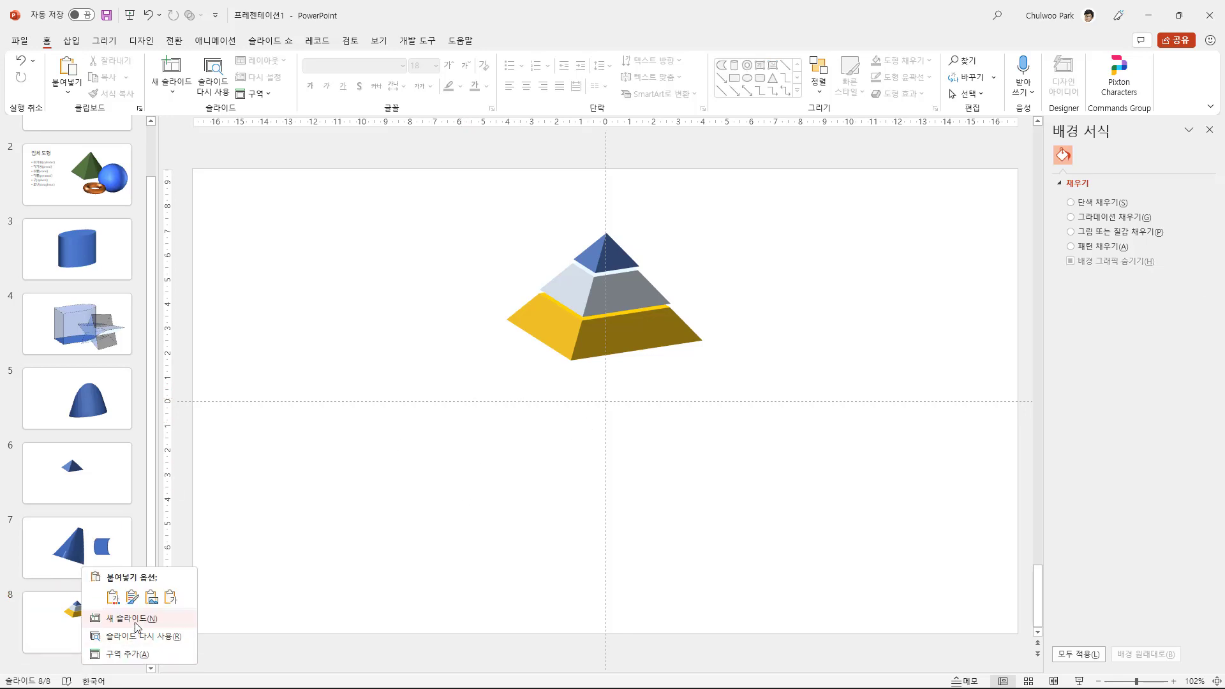
left_click(128, 619)
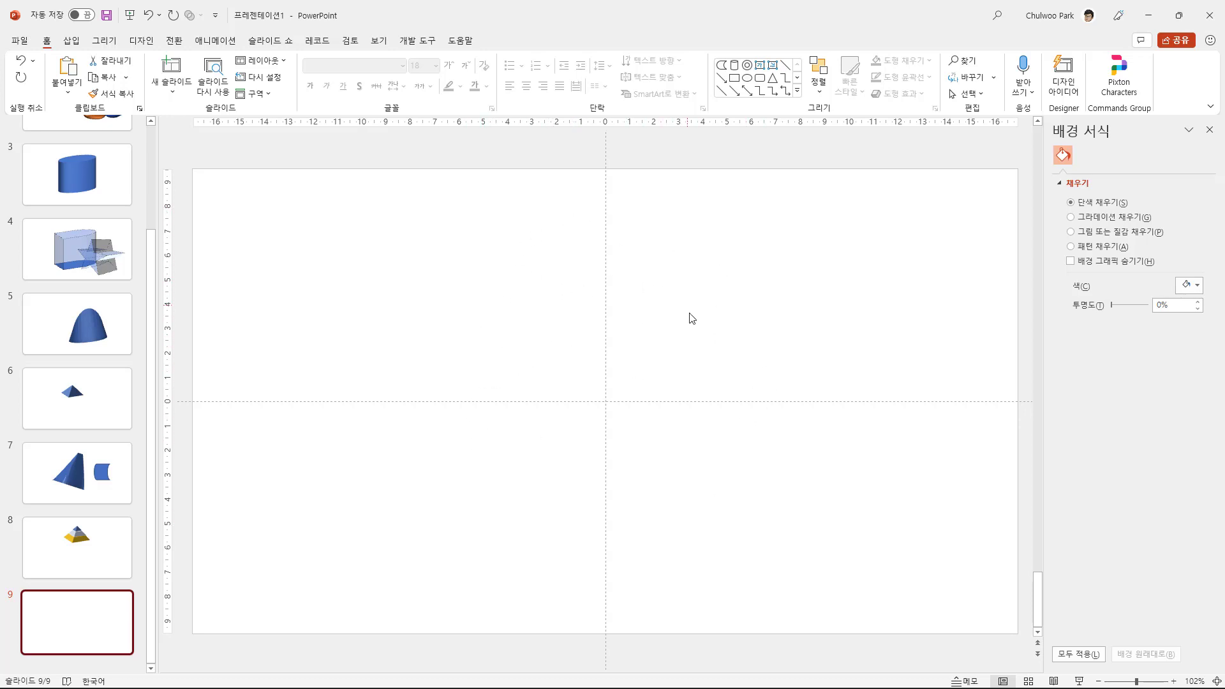
left_click(69, 43)
left_click(264, 97)
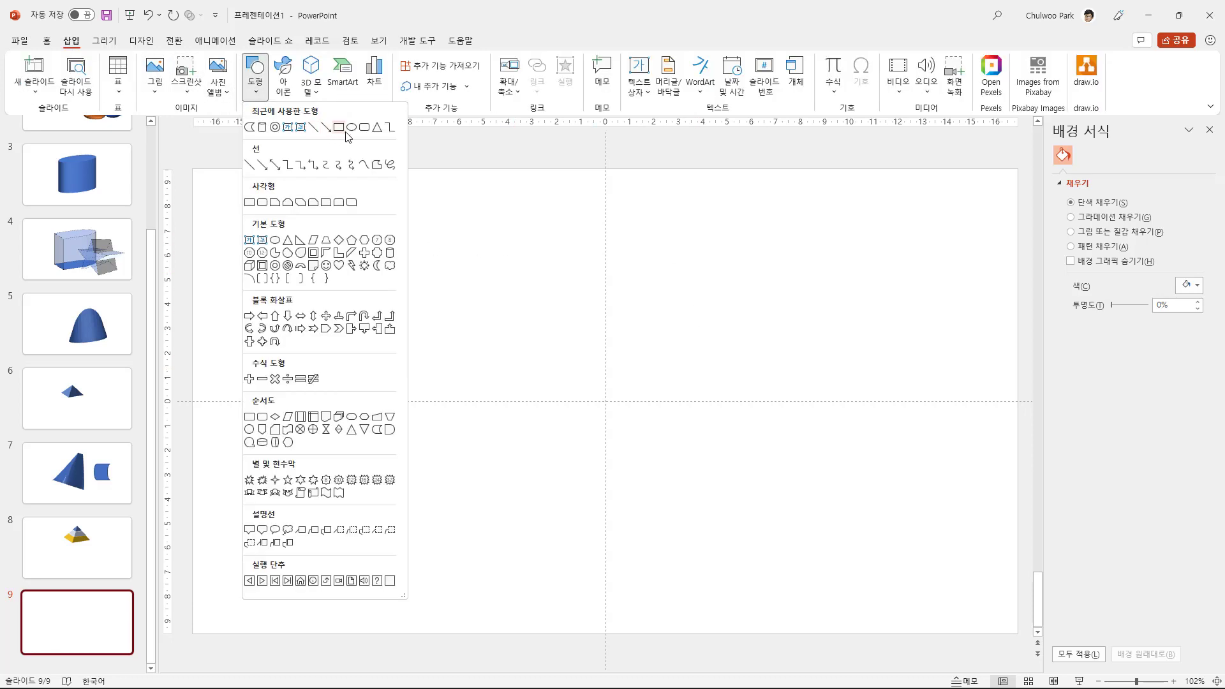
left_click(351, 127)
left_click_drag(547, 345, 720, 518)
left_click_drag(664, 465, 633, 426)
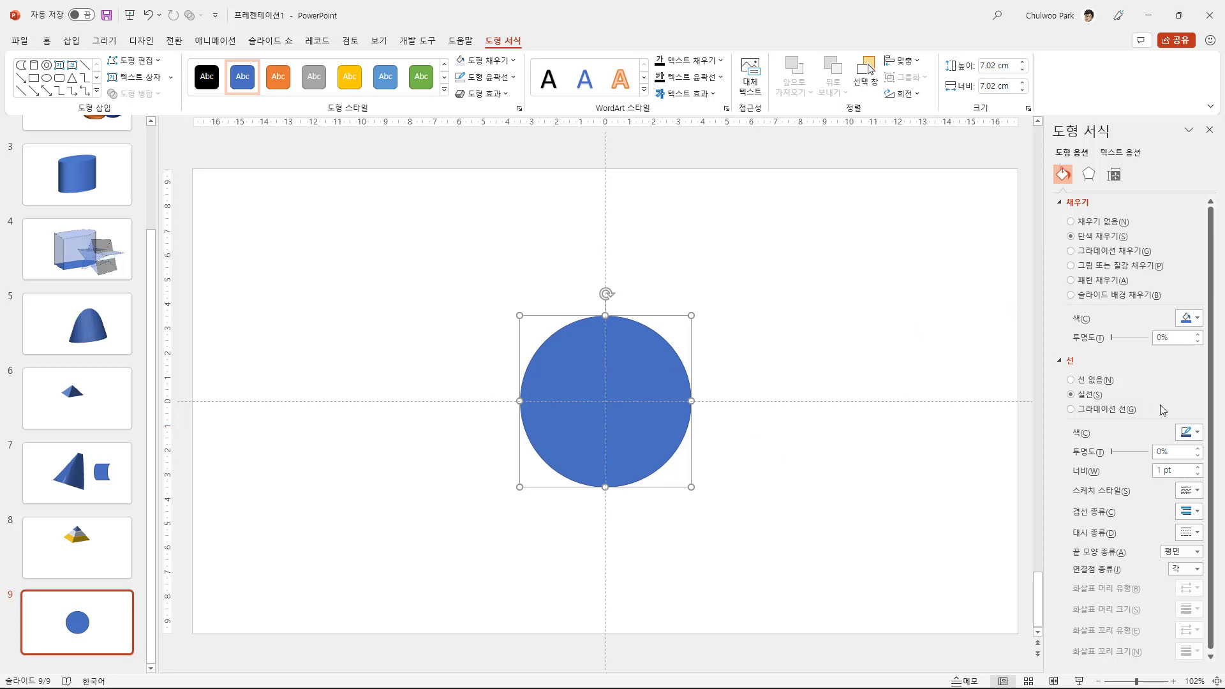
- Give the circle the parallel 3-D rotation preset X 306.5°, Y 301.3°, Z 57.6° and a top bevel 6 pt wide and 6 pt high
left_click(1088, 174)
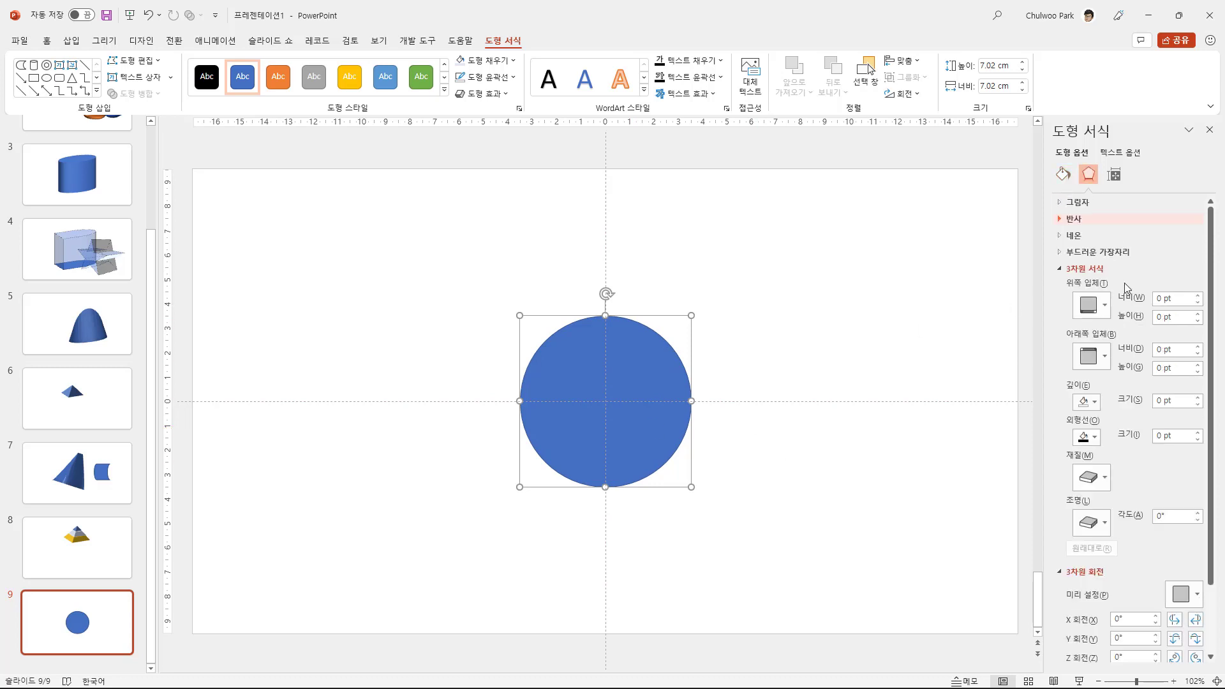
left_click(1184, 594)
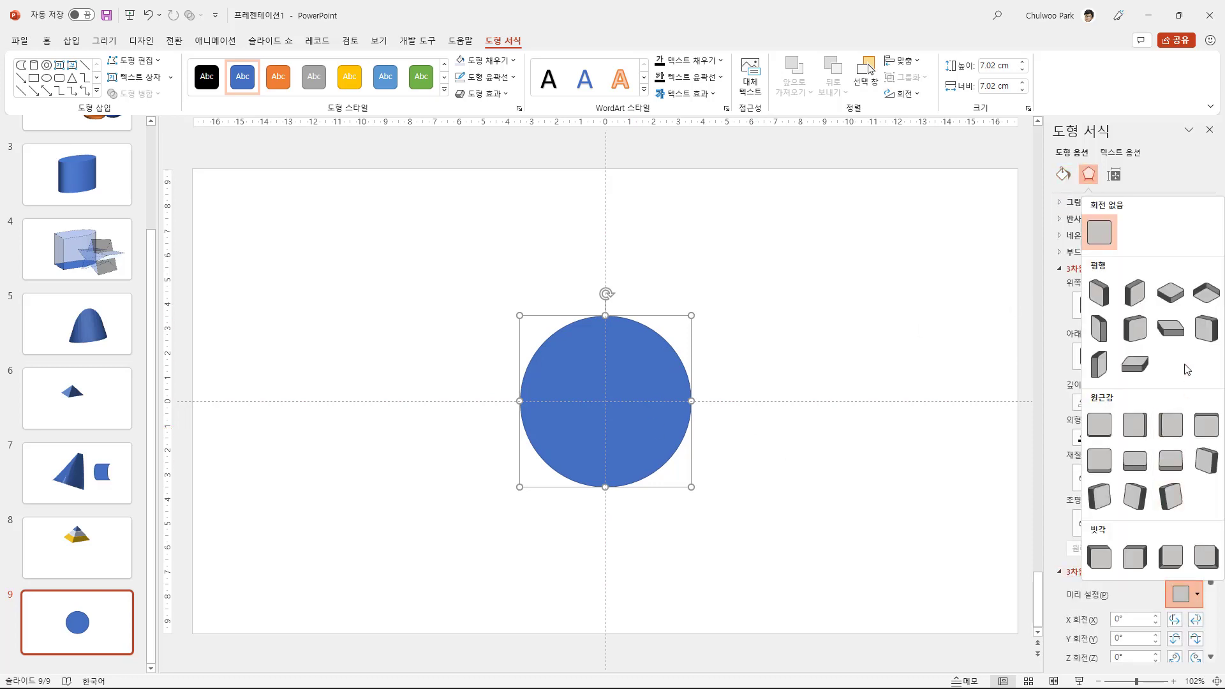
key("Escape")
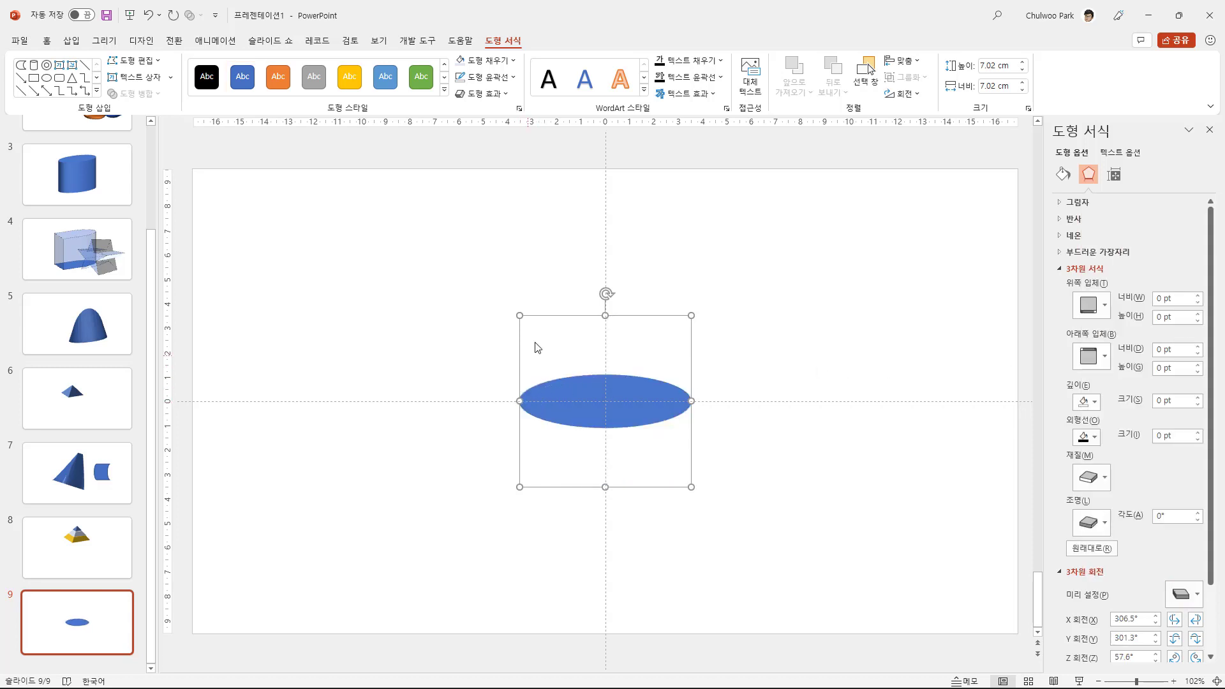
left_click(1104, 305)
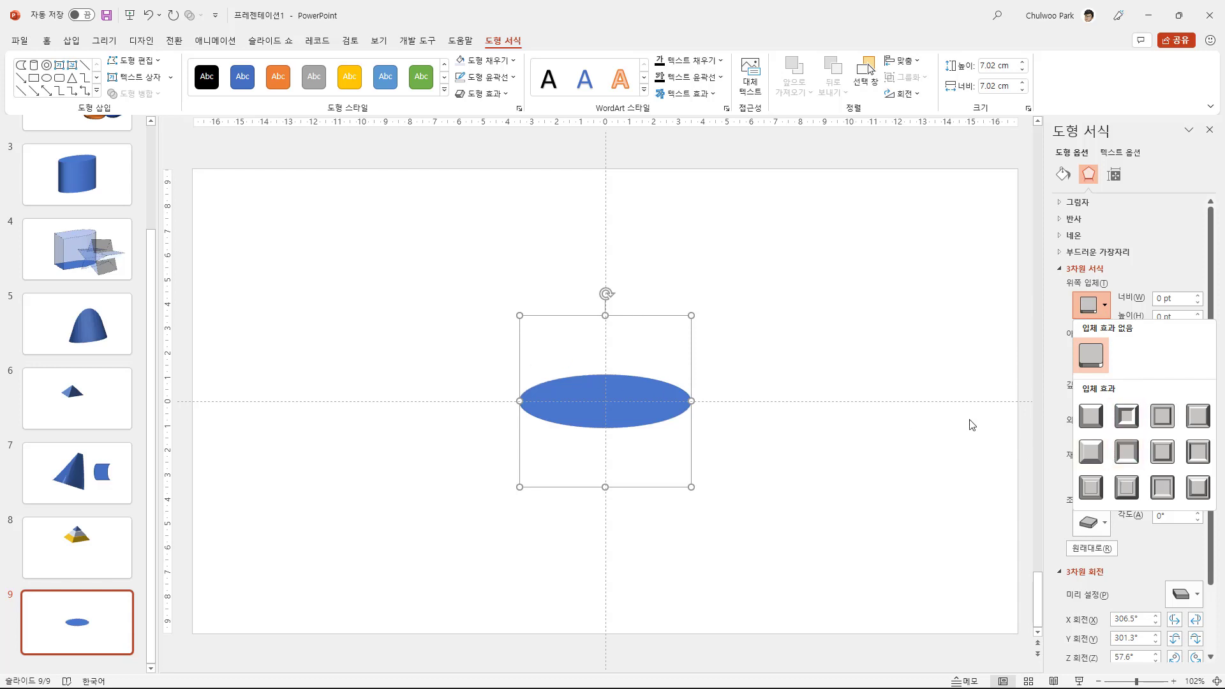
left_click(1091, 416)
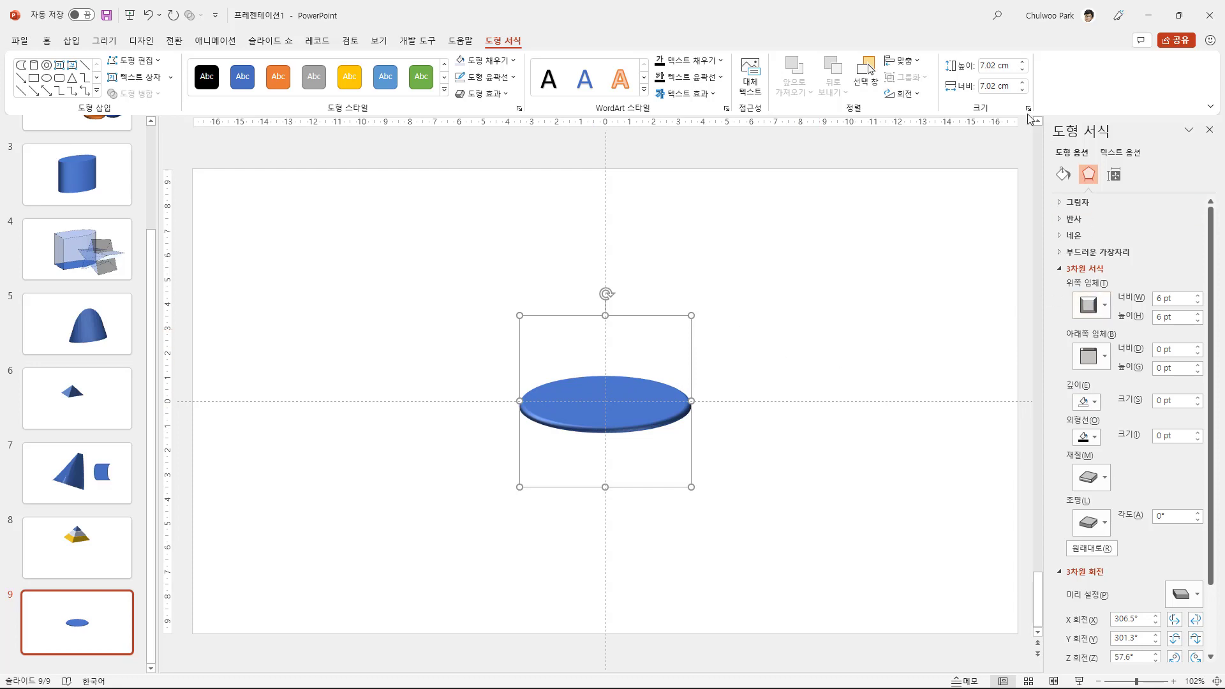
- Set the circle's height and width to 7 cm
left_click(992, 67)
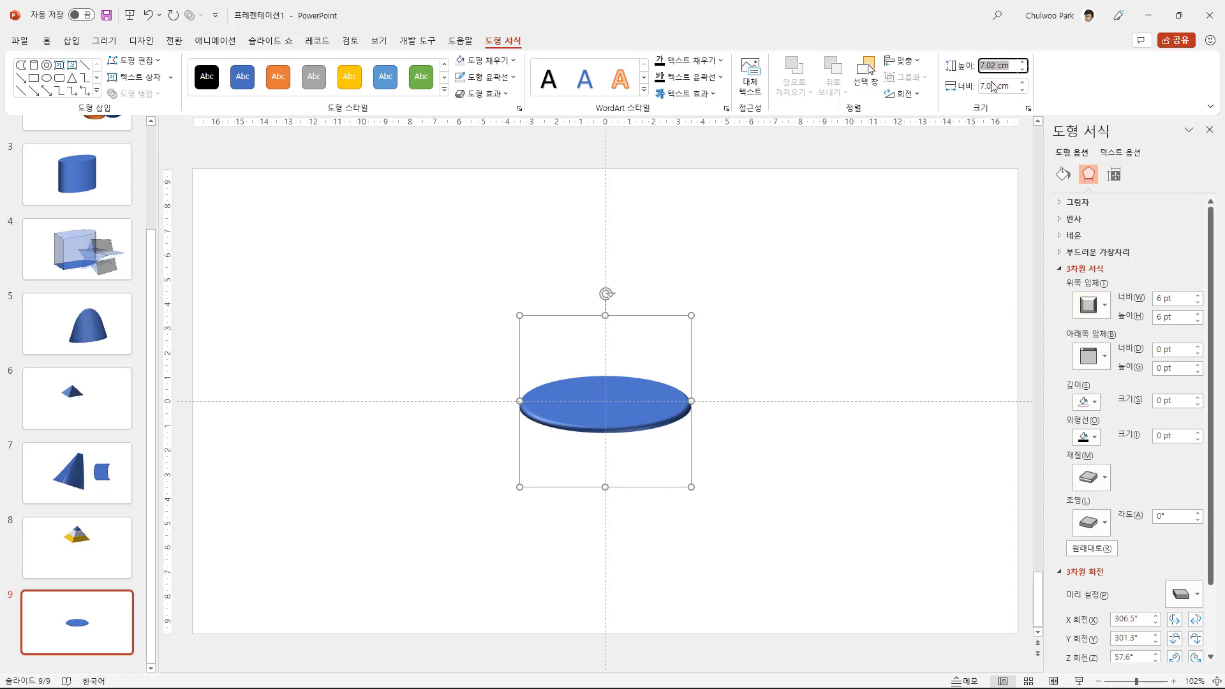
type("가")
left_click(965, 238)
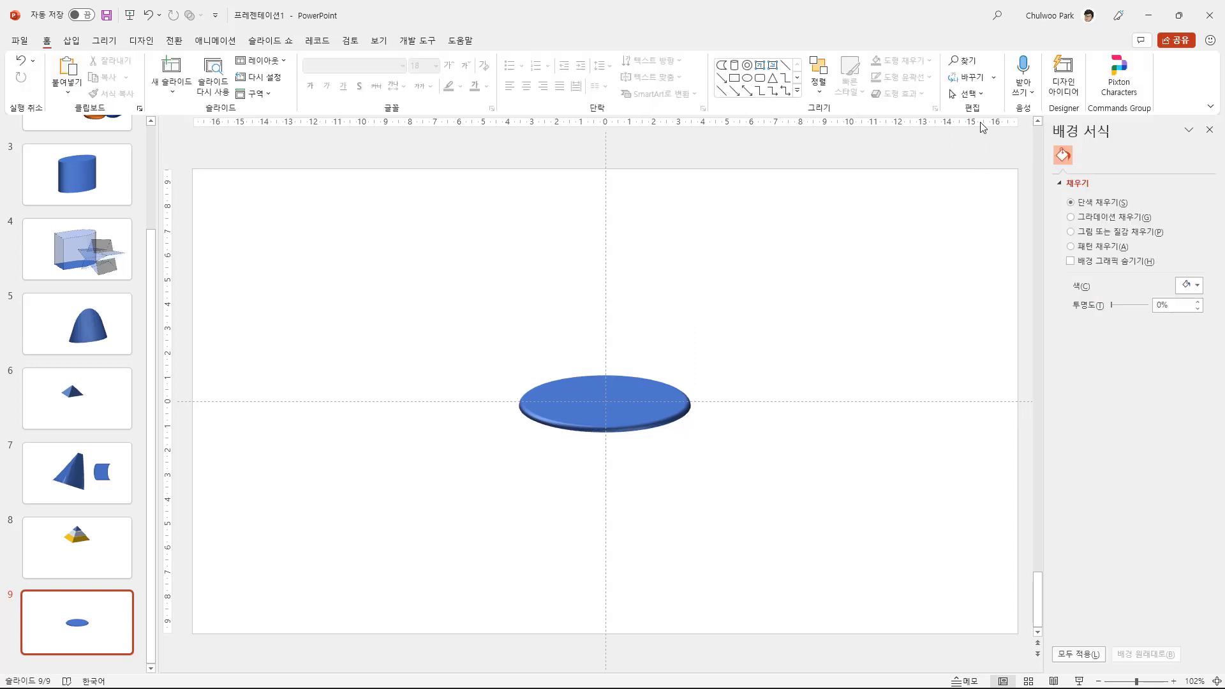
- Raise the circle into a hemisphere by setting its top bevel width and height to 3.5 cm (99.2 pt)
left_click(581, 360)
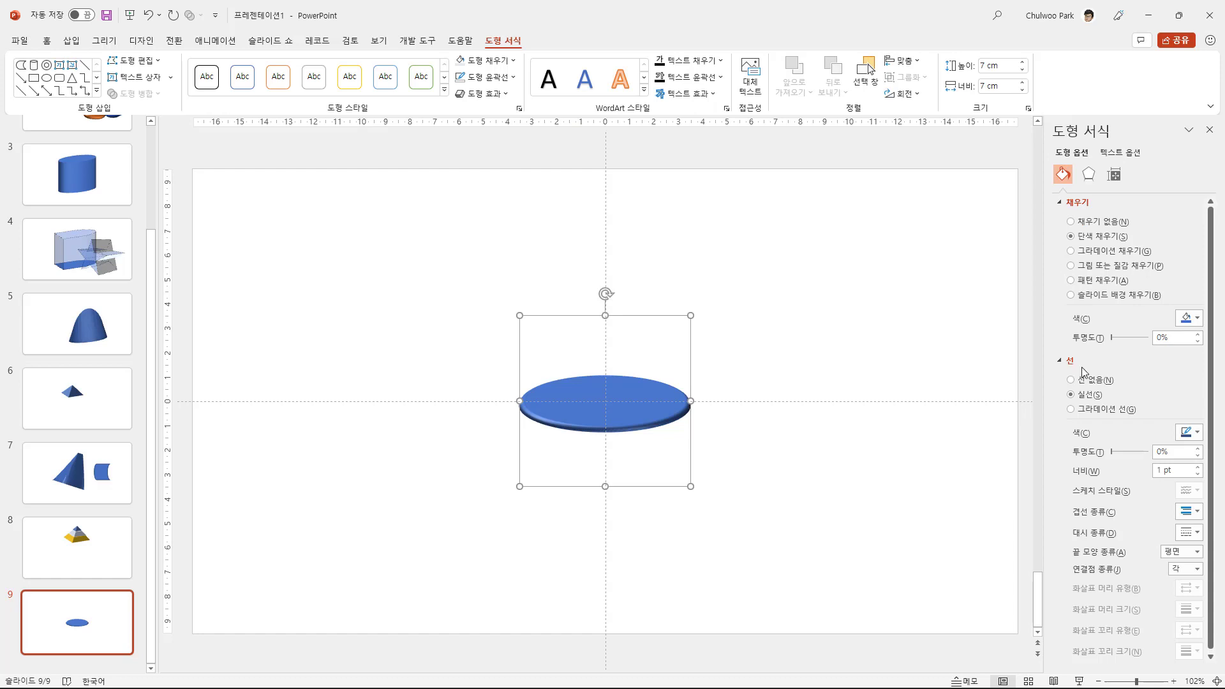
left_click(1089, 174)
left_click(1179, 299)
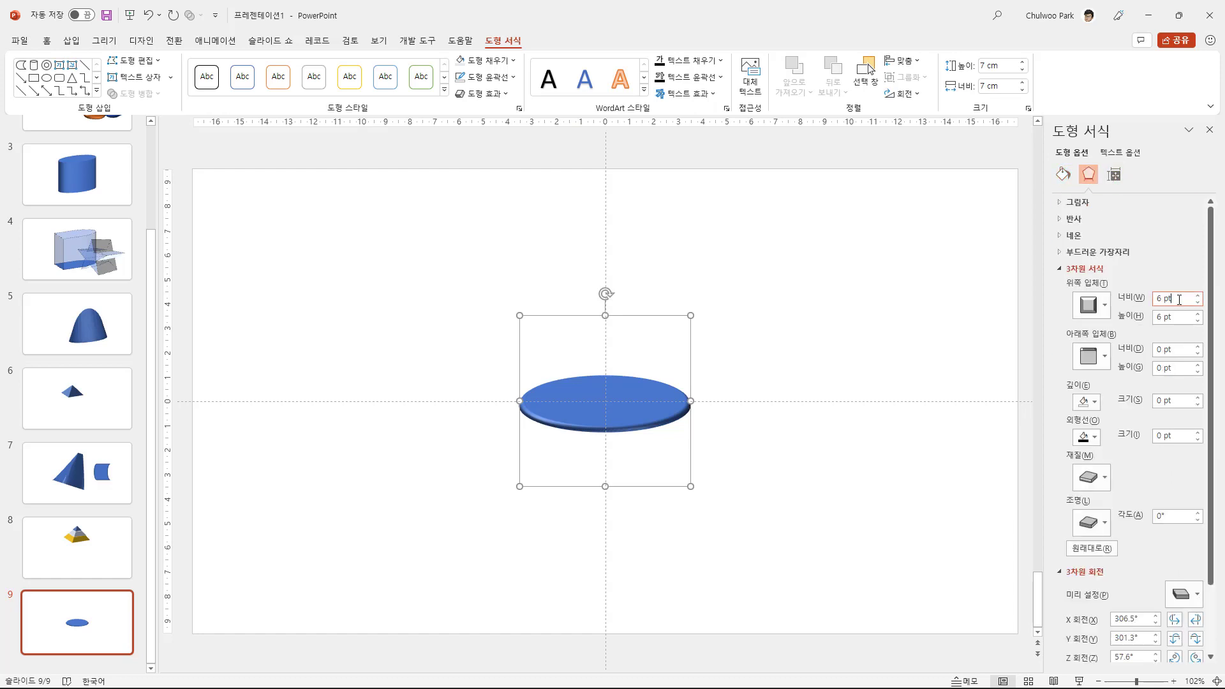
left_click_drag(1179, 300, 1080, 304)
type("3.5")
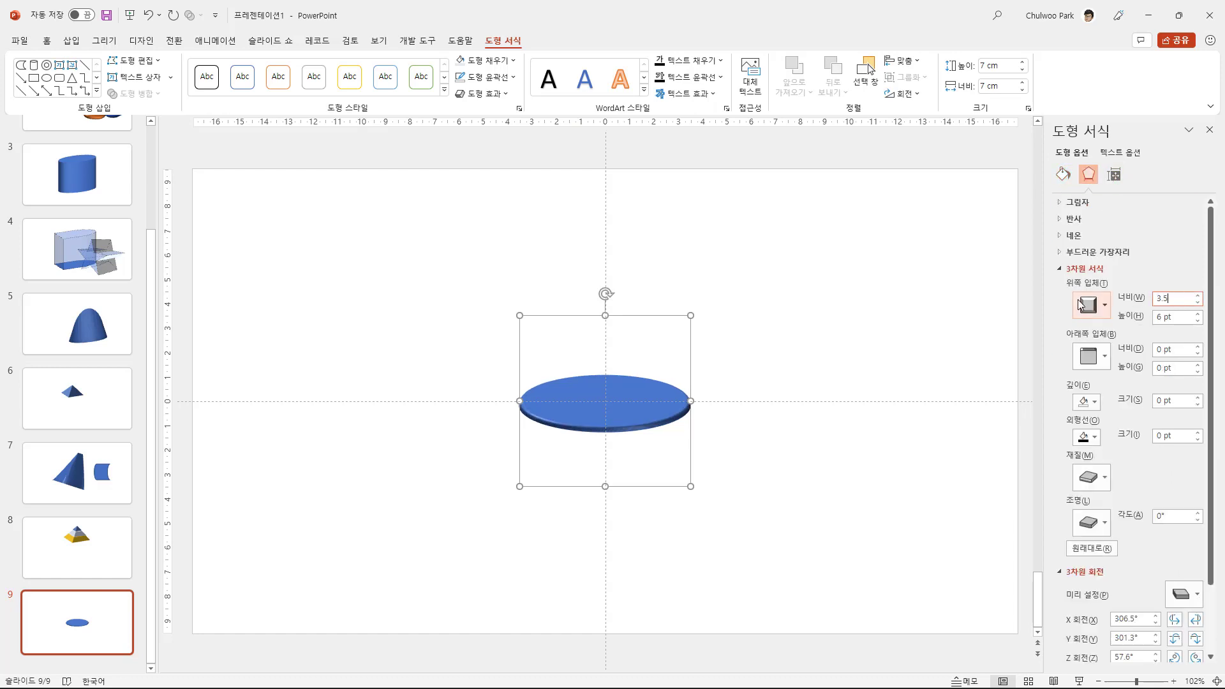
type("cm")
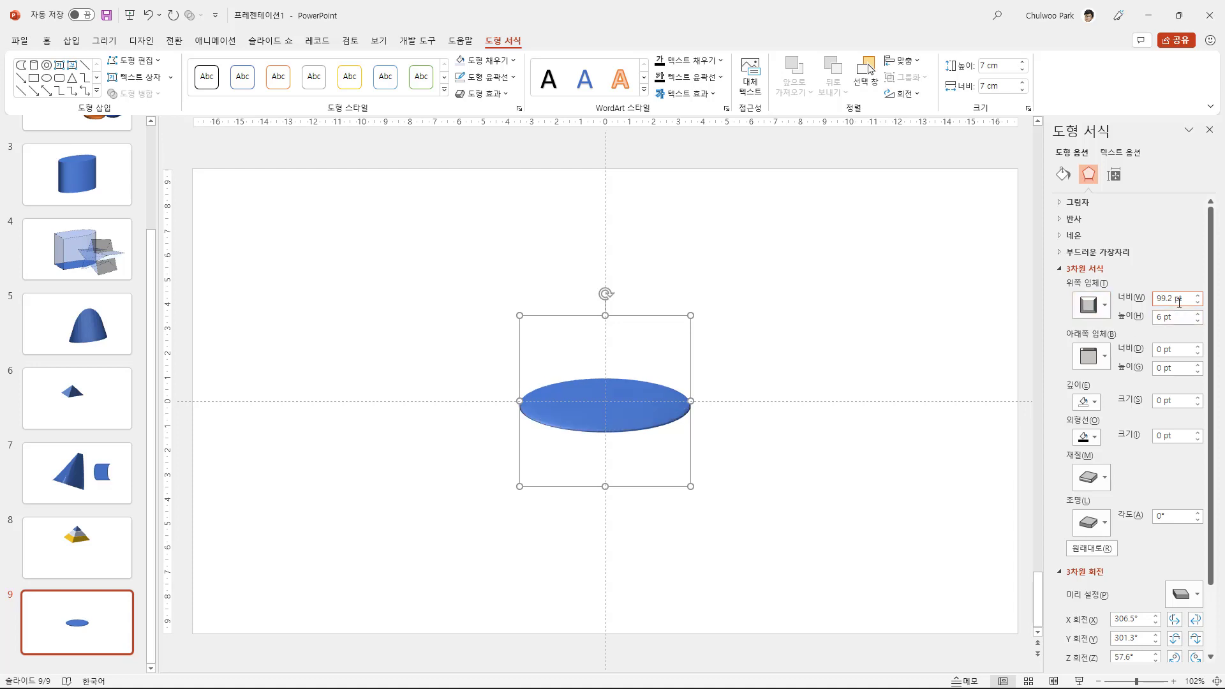
mouse_move(1186, 301)
left_mouse_down()
mouse_move(1118, 305)
mouse_move(1187, 317)
left_mouse_up()
key("ctrl+c")
key("ctrl+v")
left_click(765, 487)
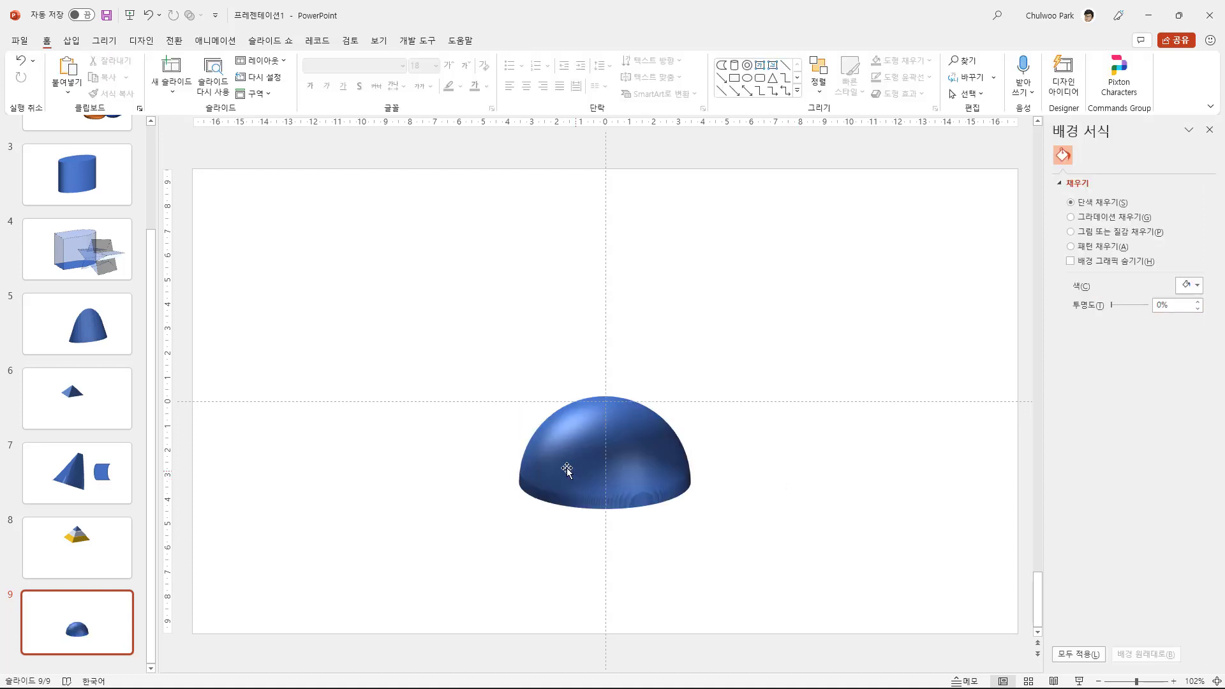
- Move the hemisphere up by about 3.5 cm on the slide
left_click(607, 464)
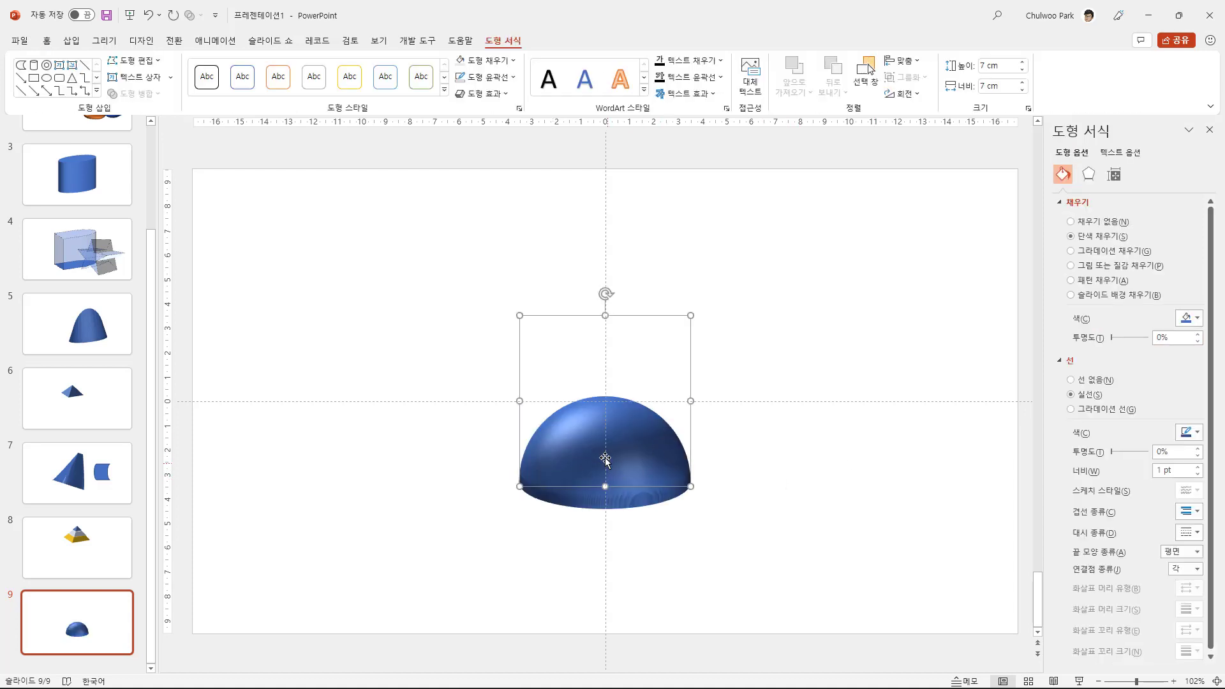
left_click(1088, 174)
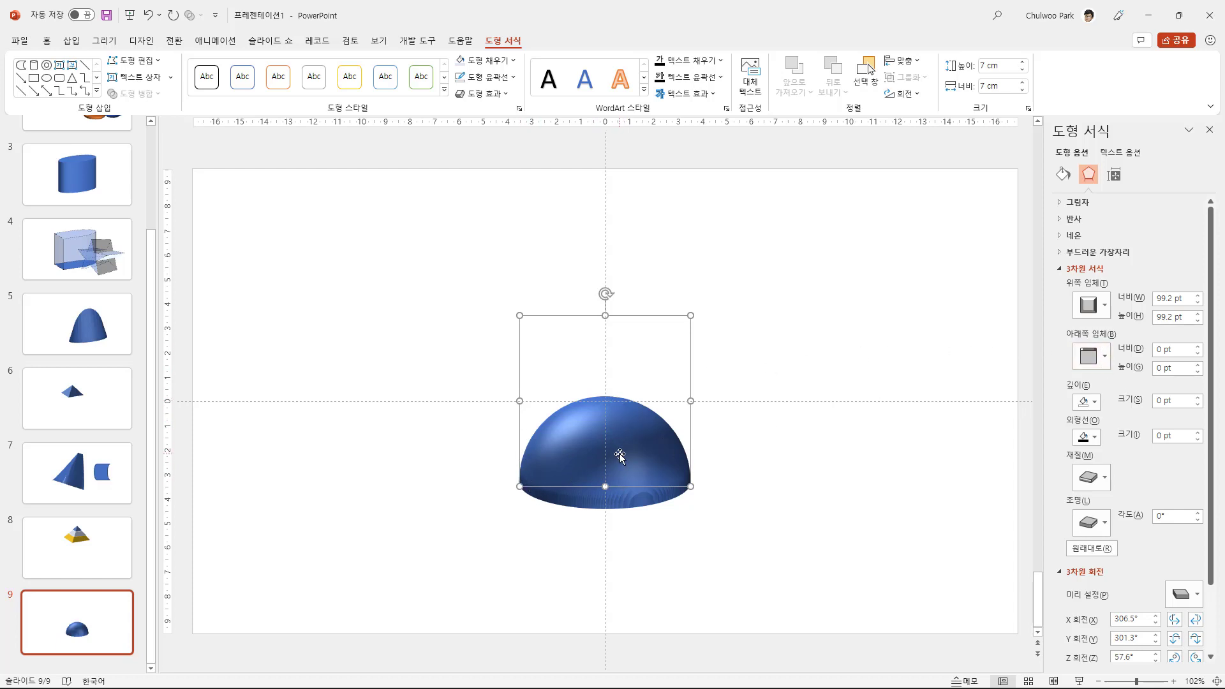
left_click_drag(619, 457, 625, 373)
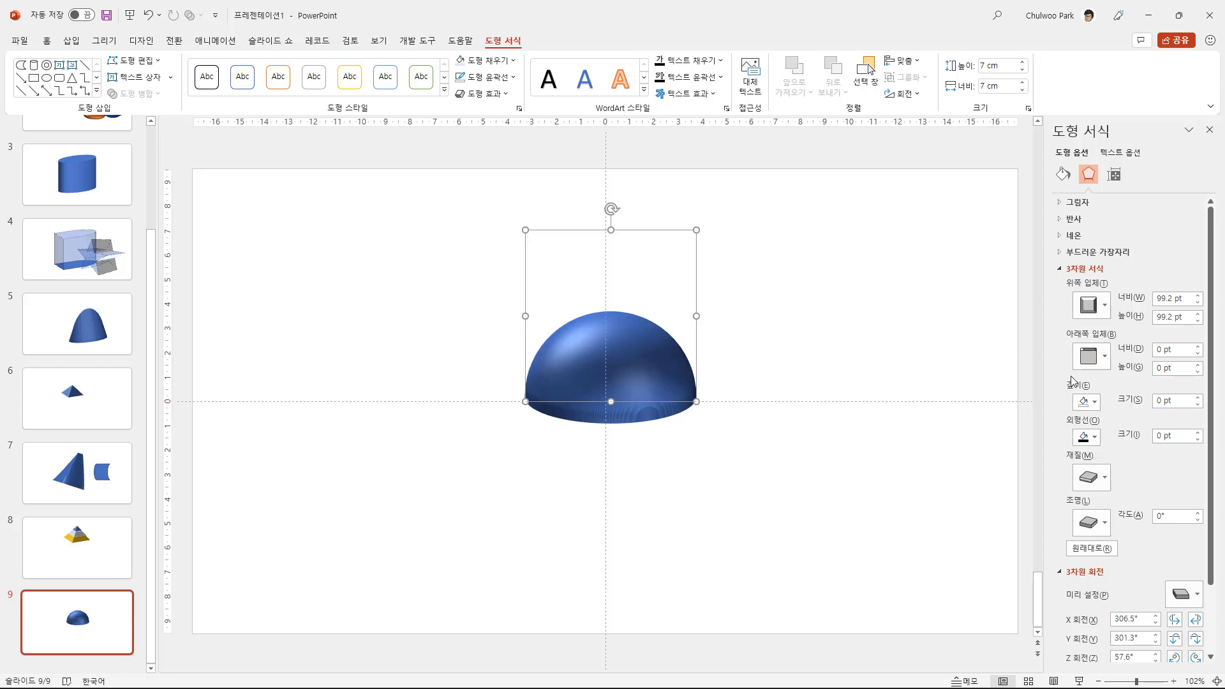
- Complete the sphere by adding a bottom bevel 99.2 pt wide and 99.2 pt high, the same as the top bevel
left_click(1106, 357)
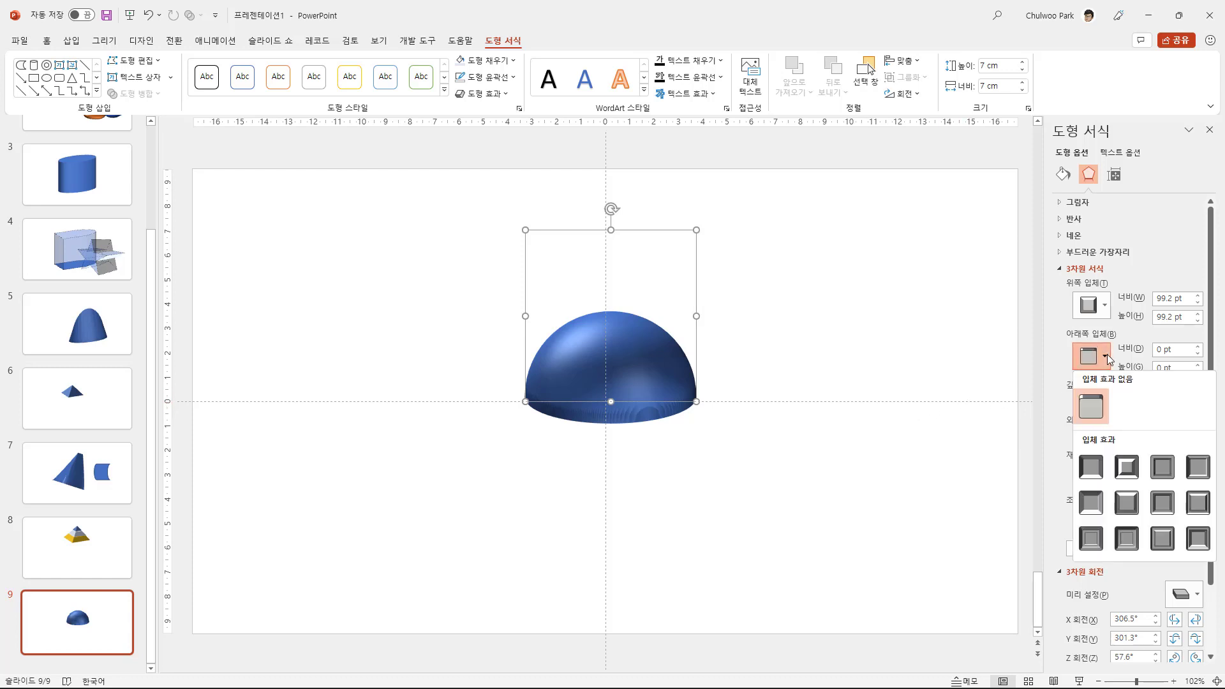
left_click(1093, 469)
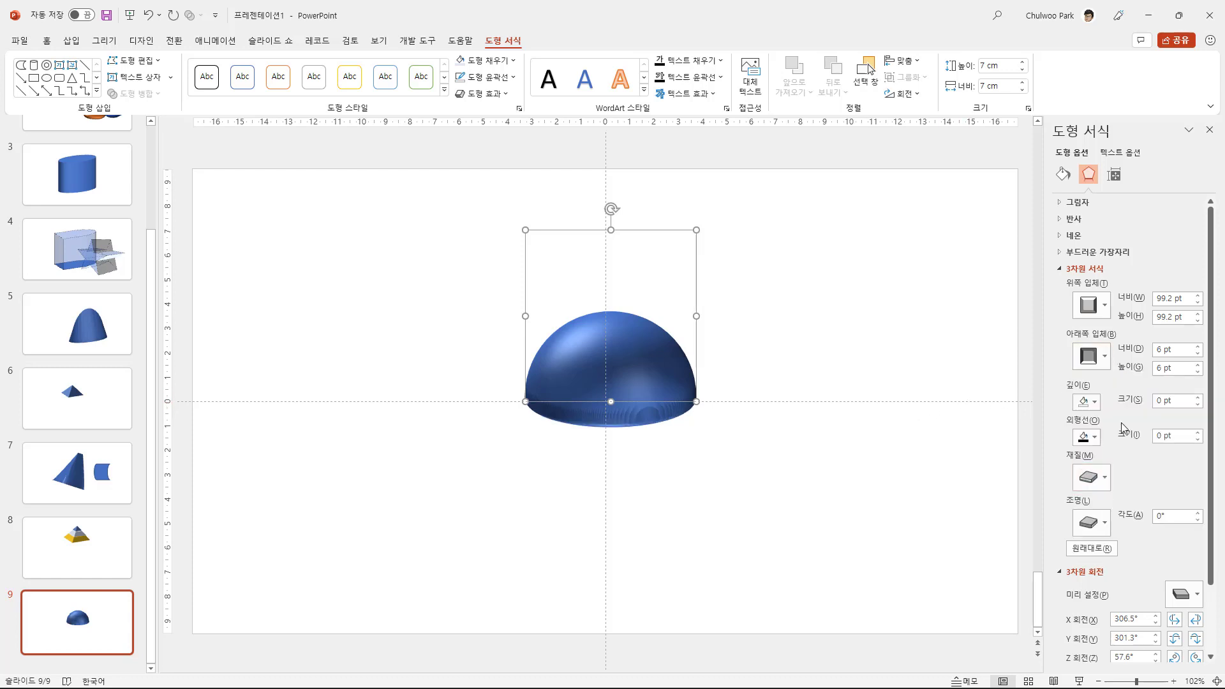
left_click(1180, 349)
left_click_drag(1182, 298, 1048, 297)
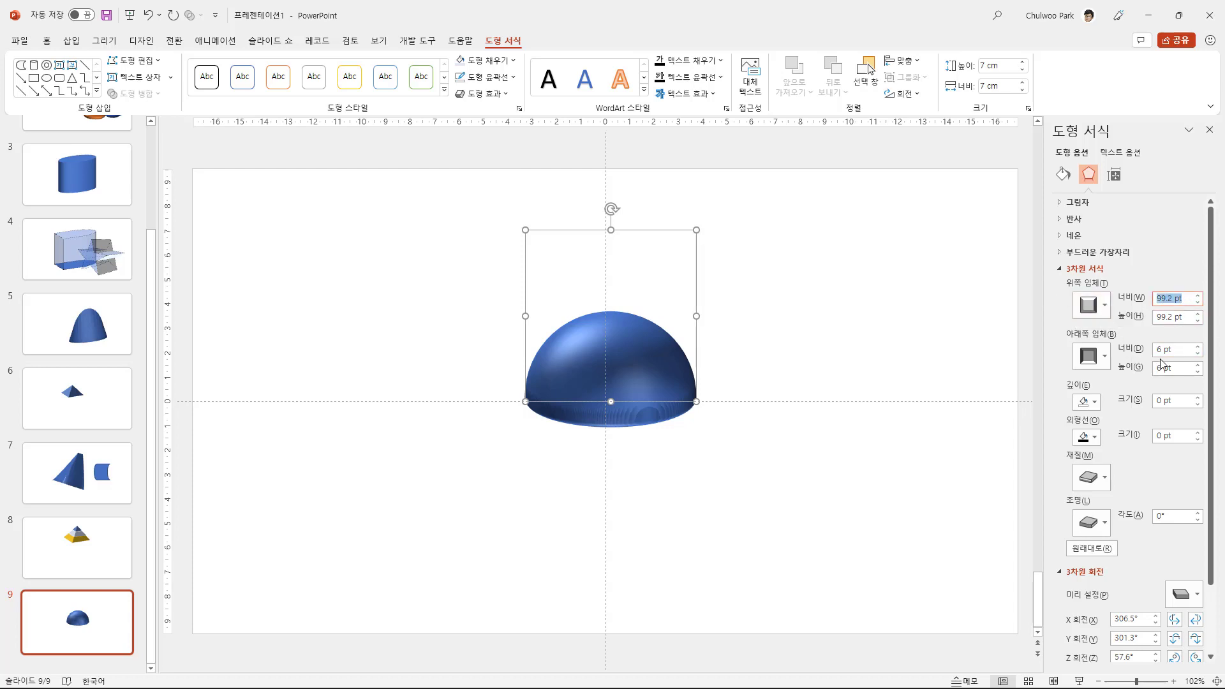
left_click_drag(1182, 350, 1172, 350)
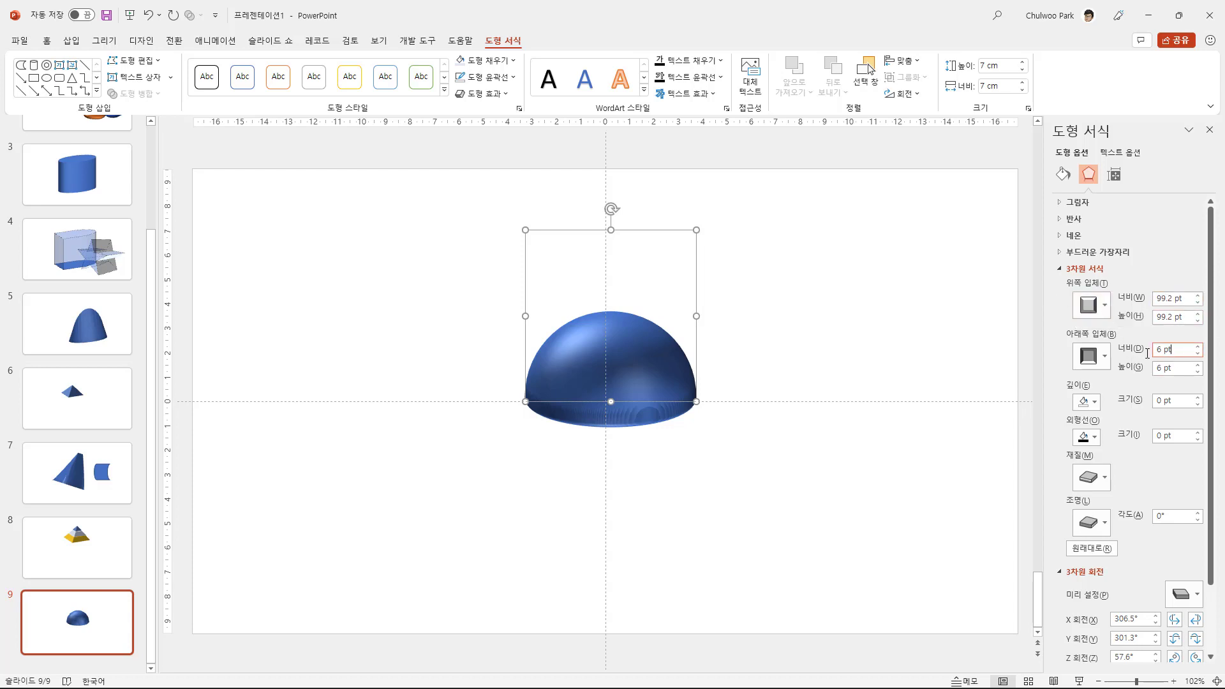
left_click_drag(1172, 350, 1145, 350)
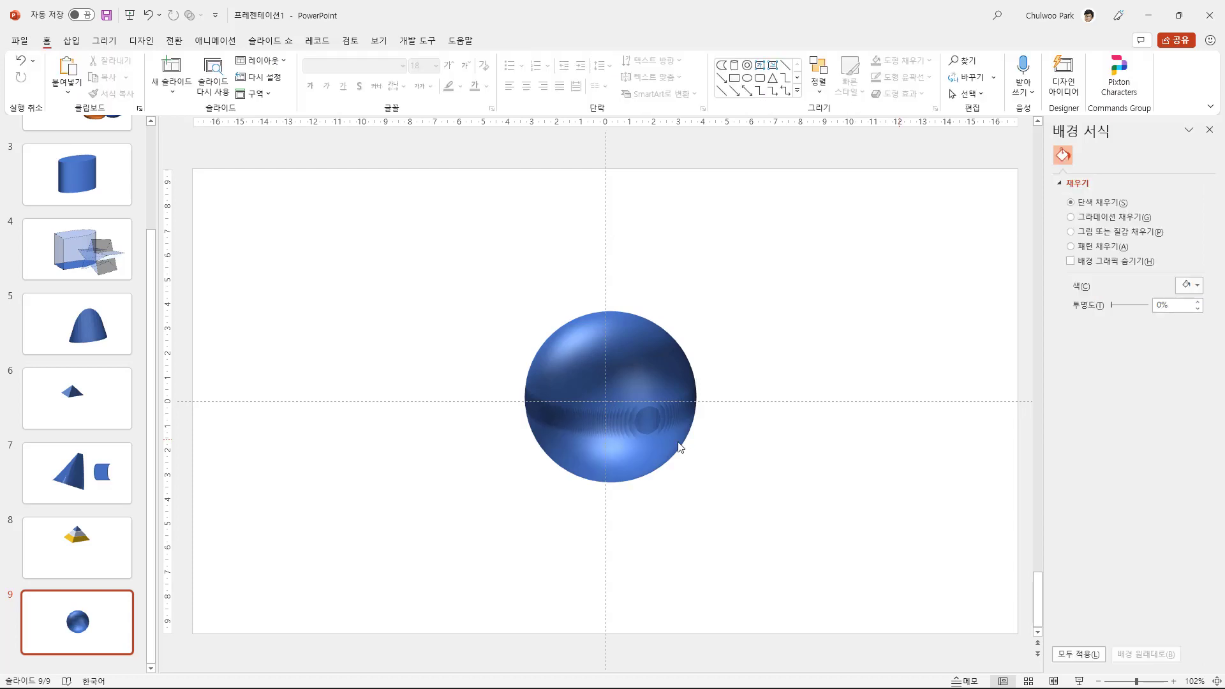
left_click(642, 427)
left_click(424, 431)
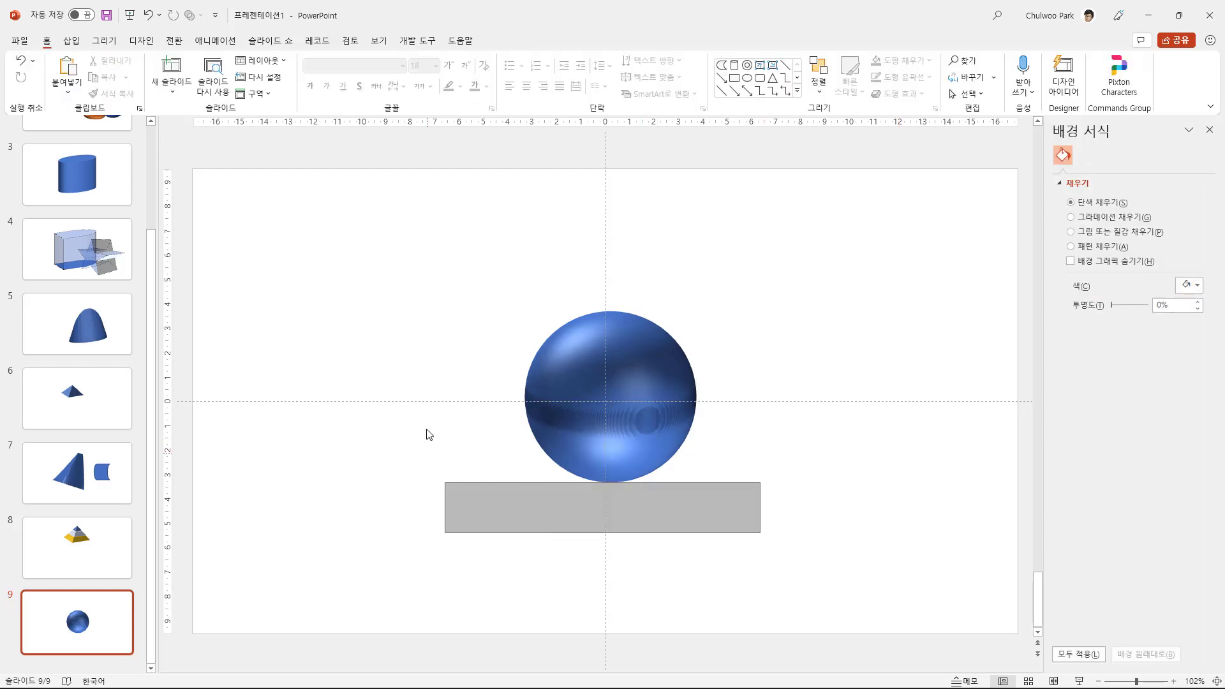
- Compare the sphere with and without its solid outline, leaving the outline removed
left_click(626, 375)
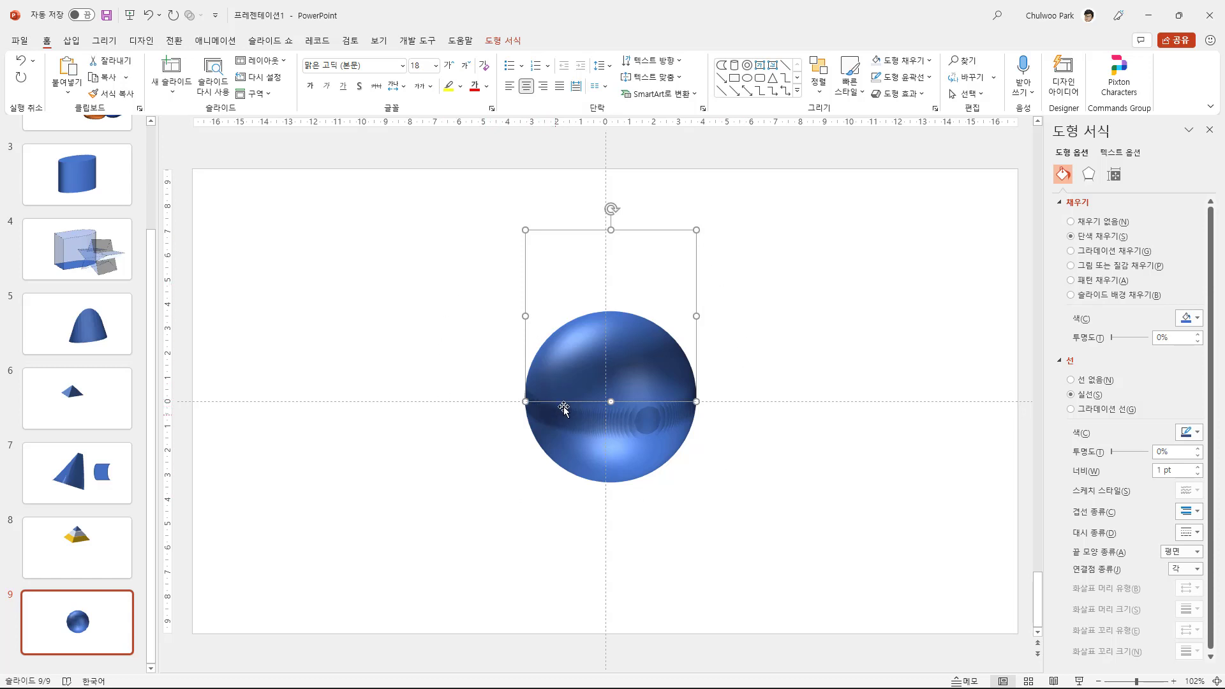
left_click(1094, 381)
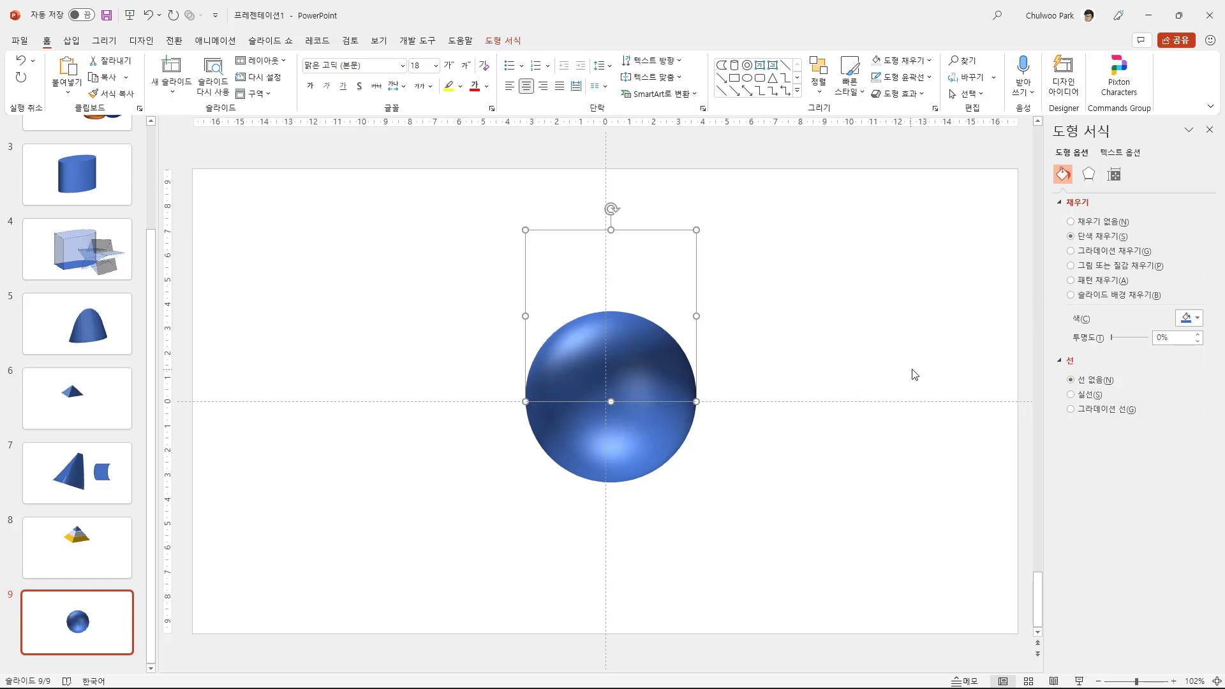
left_click(1099, 395)
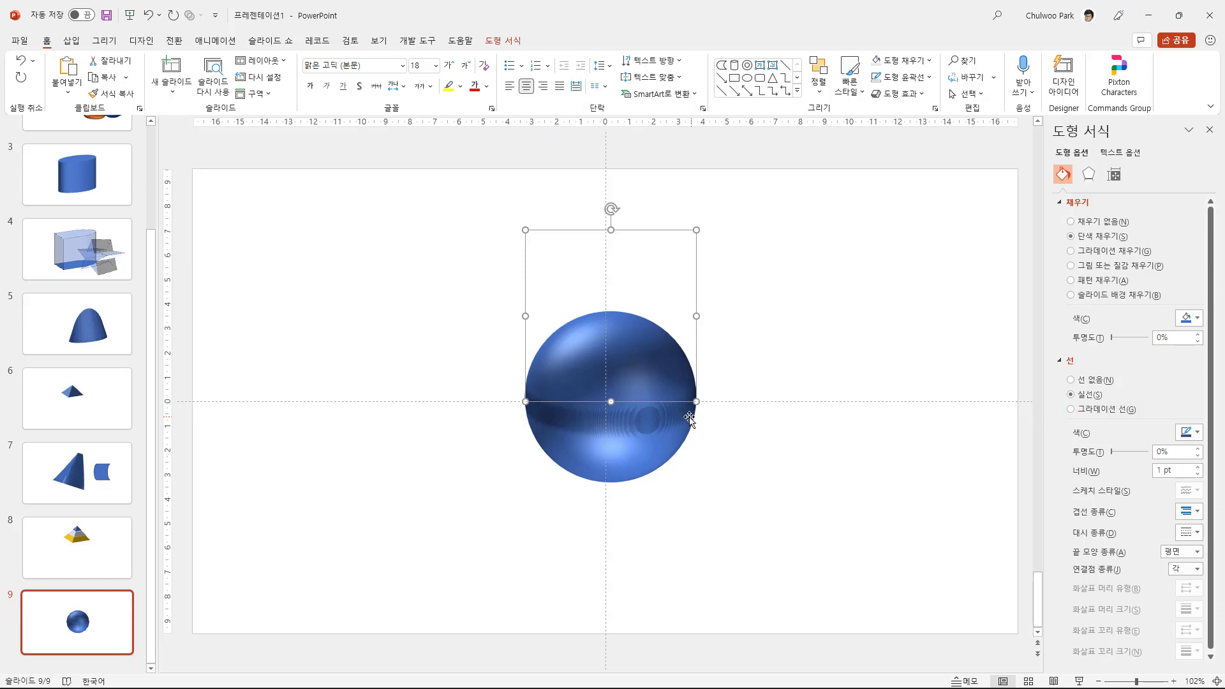
left_click(1089, 377)
- Try the slide background, pattern and gradient fills on the sphere
left_click(1099, 298)
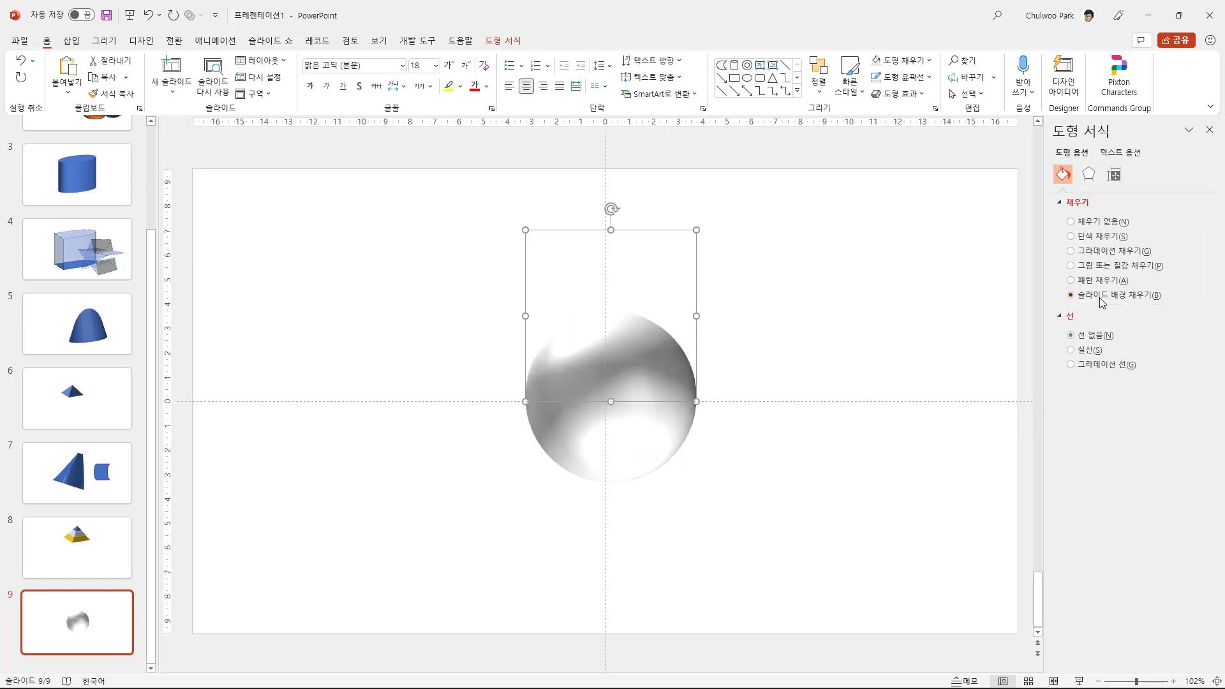
left_click(1103, 281)
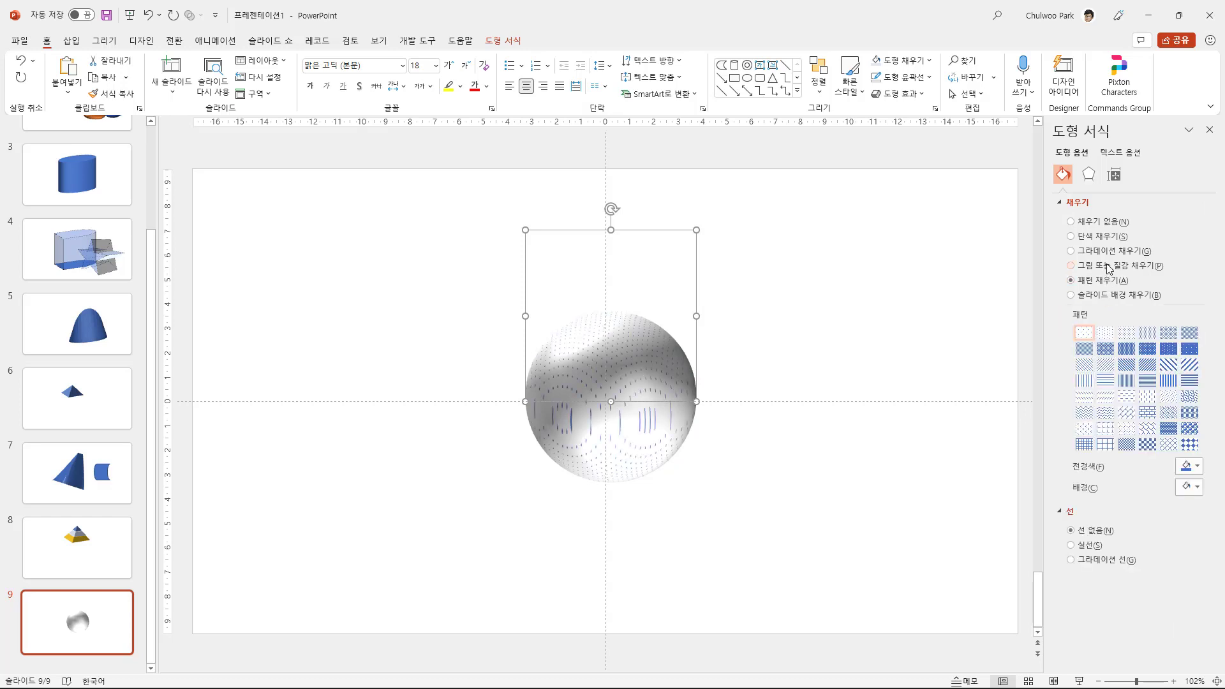
left_click(1109, 254)
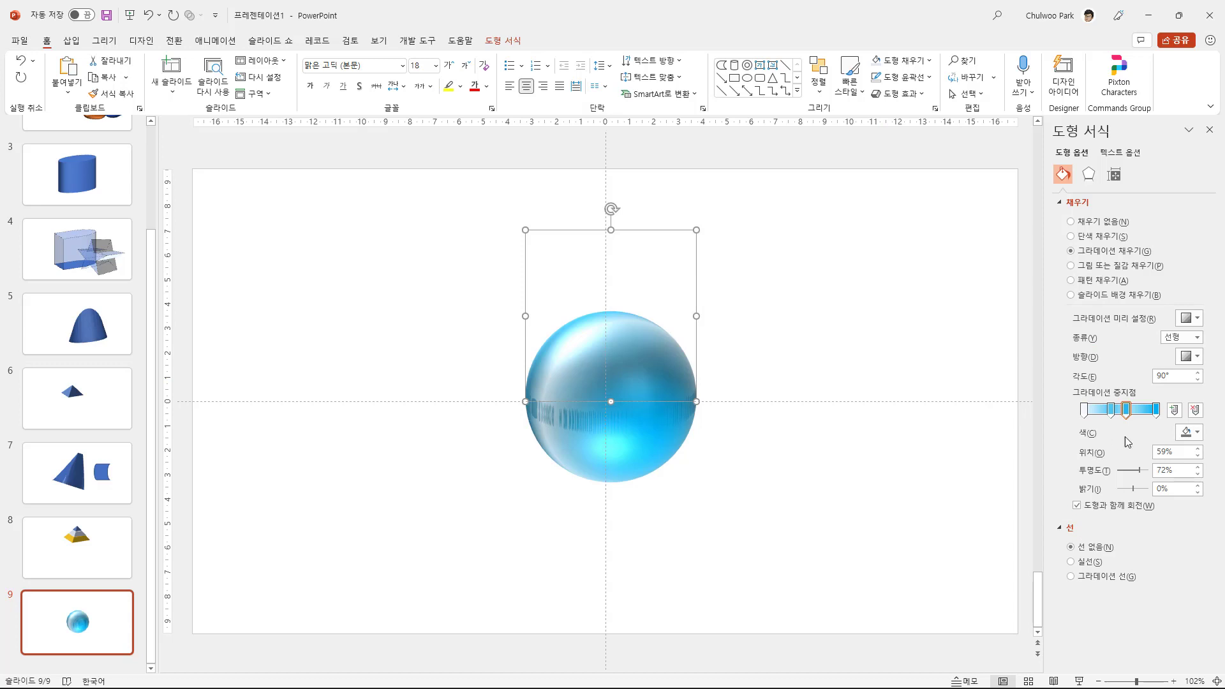
- Give the sphere a solid fill in a darker blue theme colour
left_click(1096, 236)
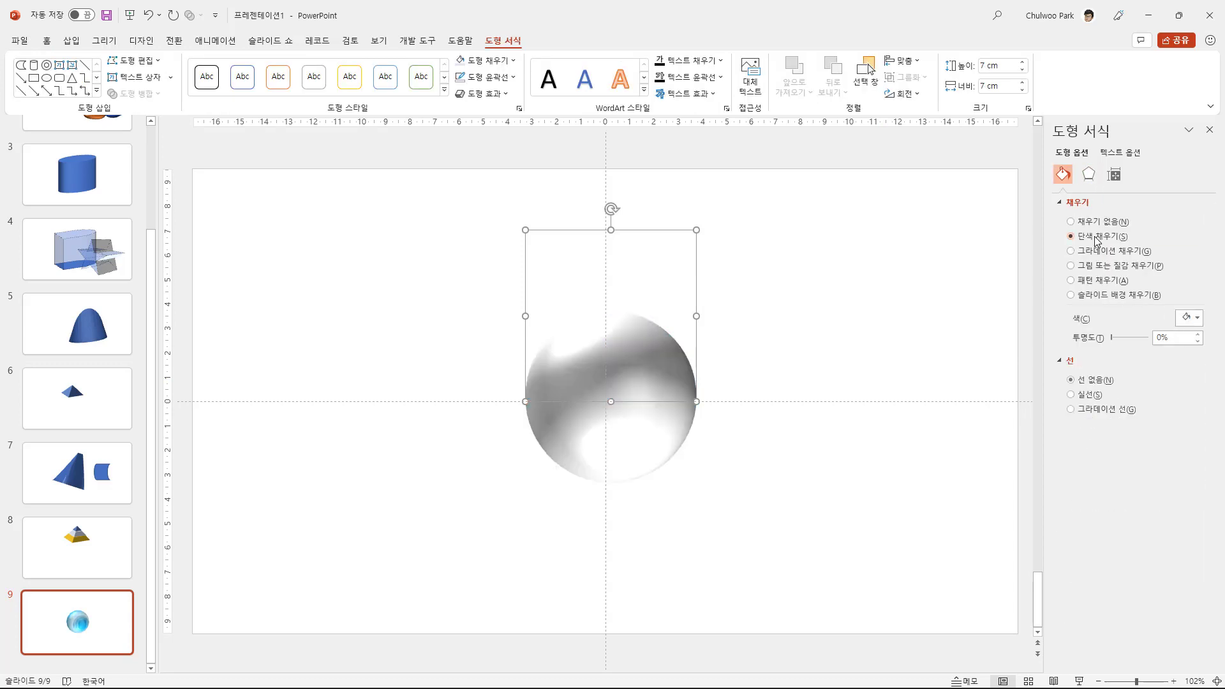
left_click(1191, 319)
left_click(1211, 393)
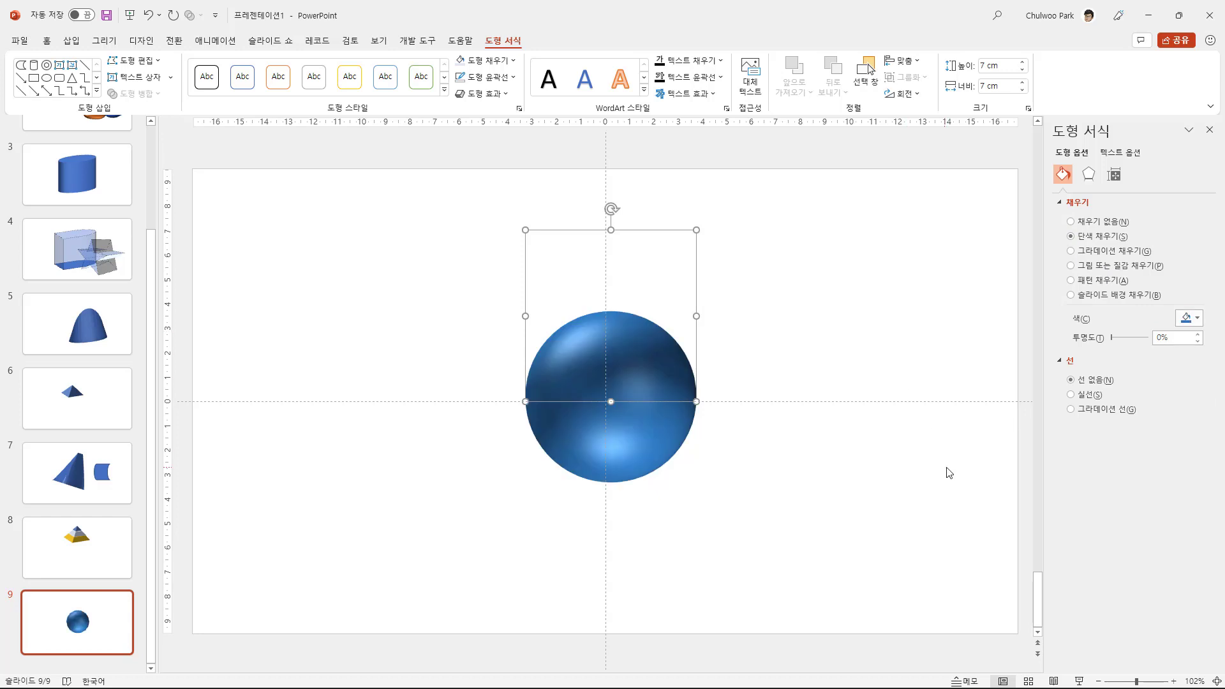
- Try the dark edge and wireframe materials on the sphere and settle on the soft edge material
left_click(1092, 177)
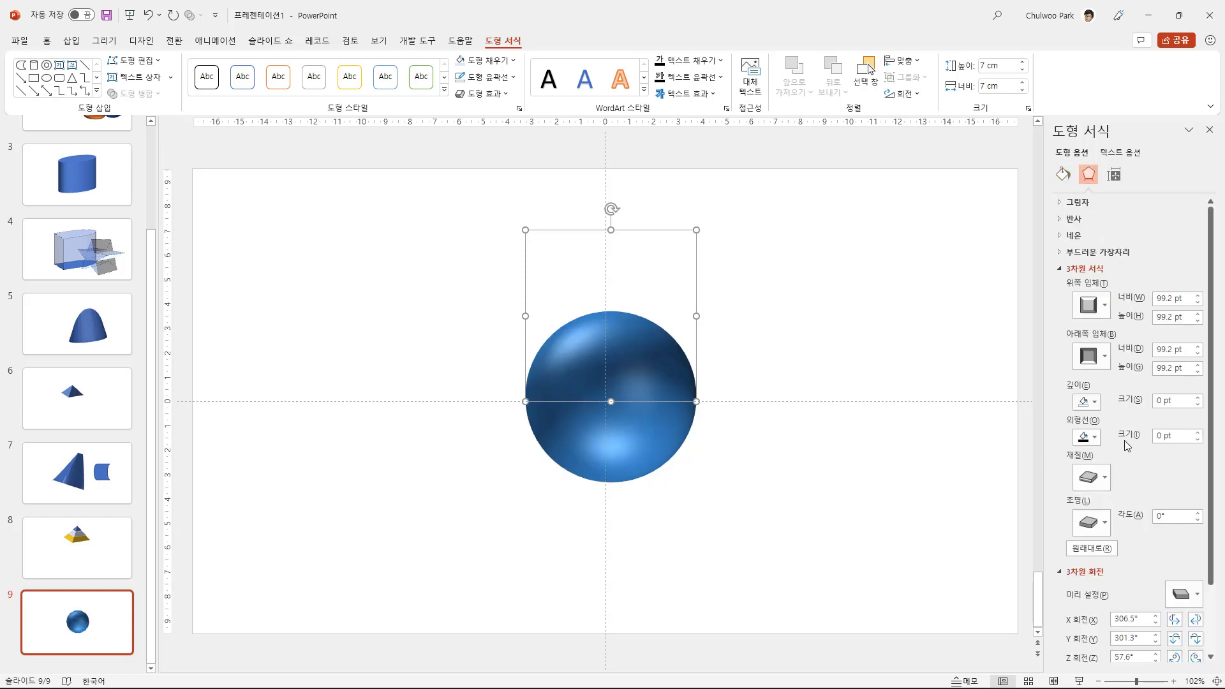
left_click(1104, 483)
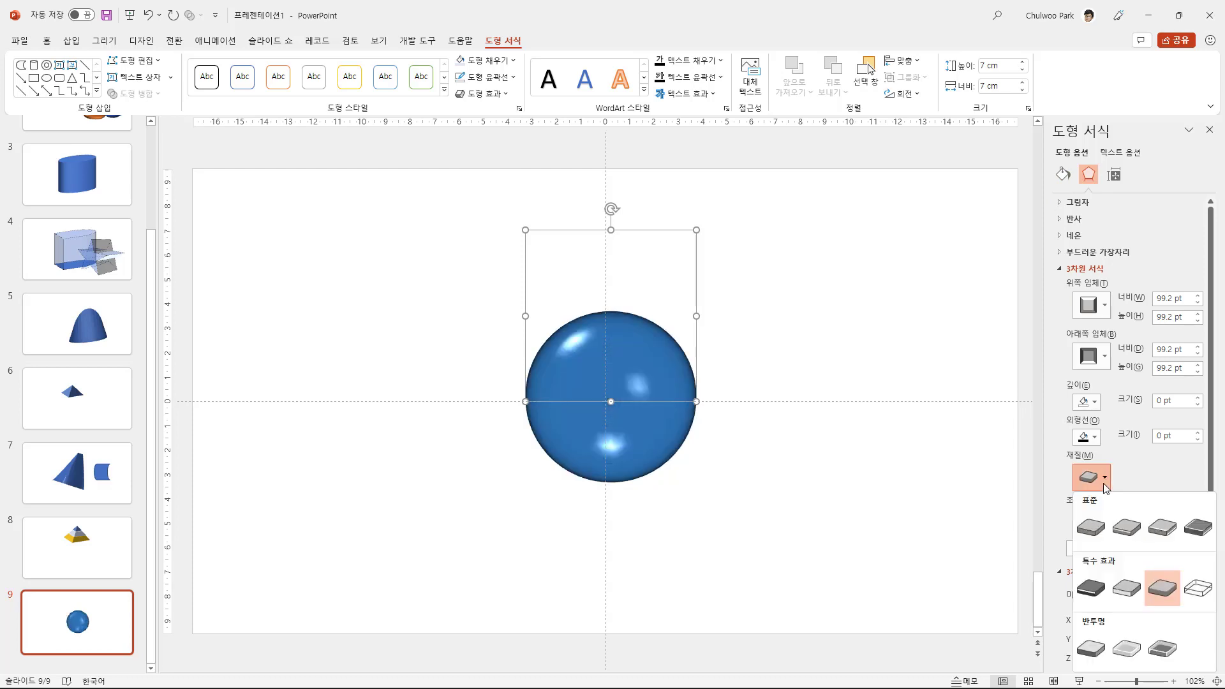
left_click(1090, 587)
left_click(1104, 476)
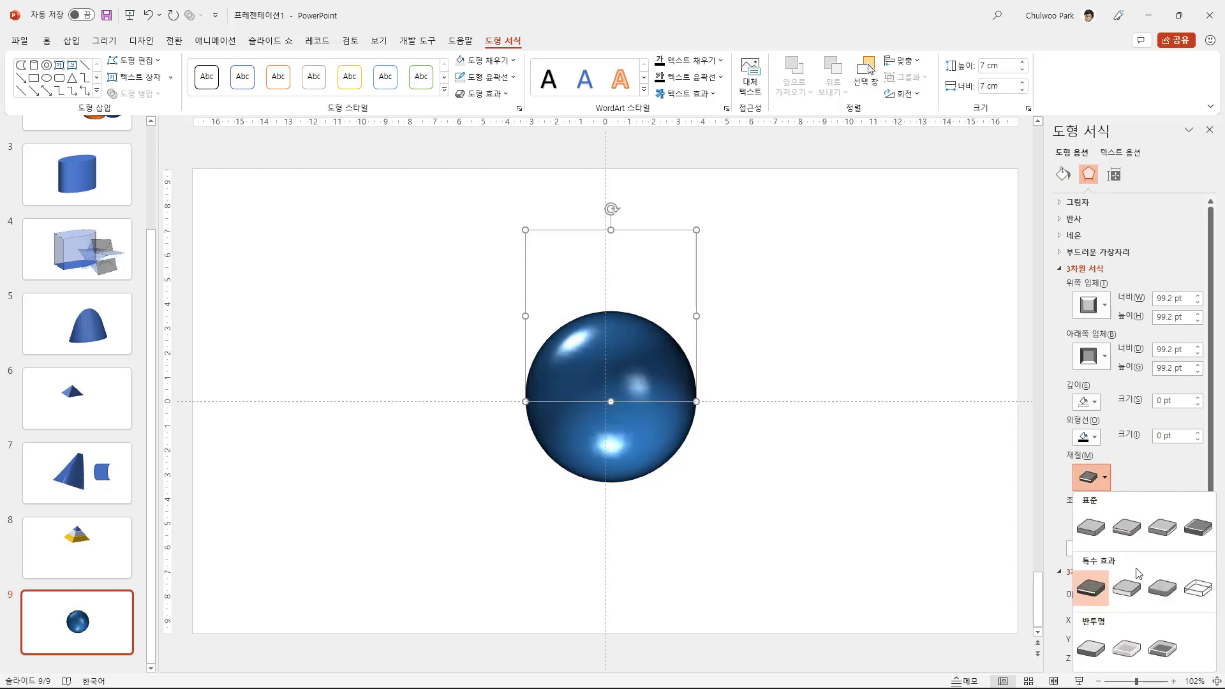
left_click(1196, 598)
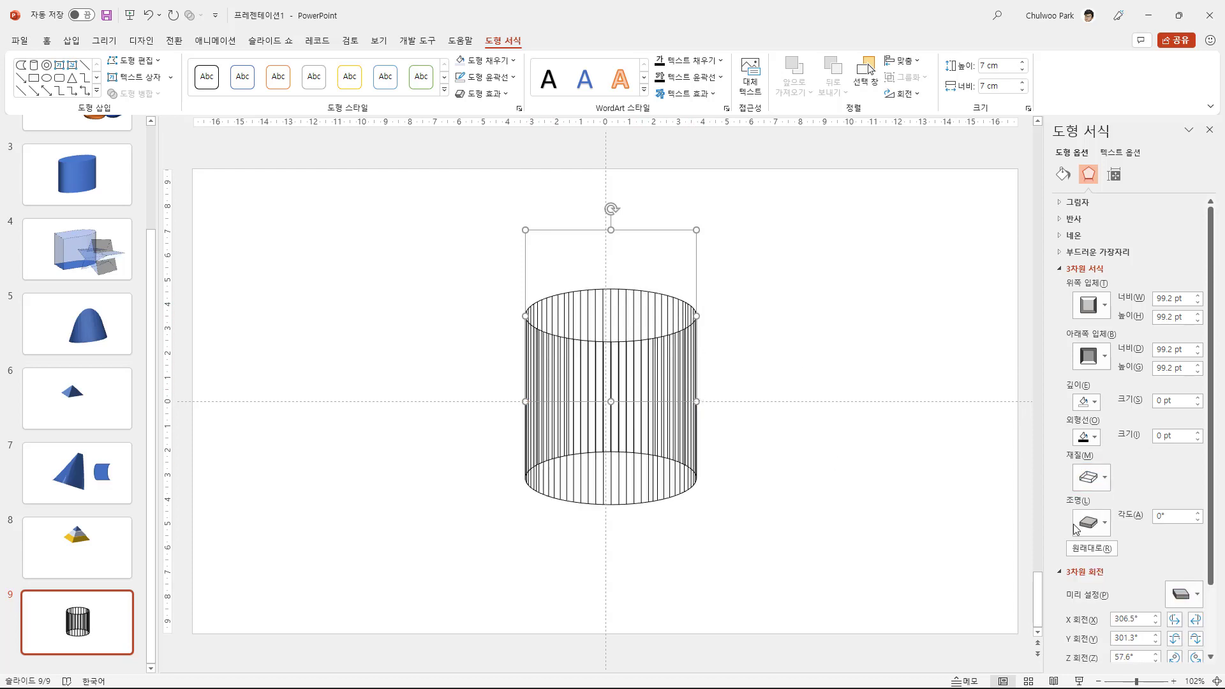
left_click(1107, 477)
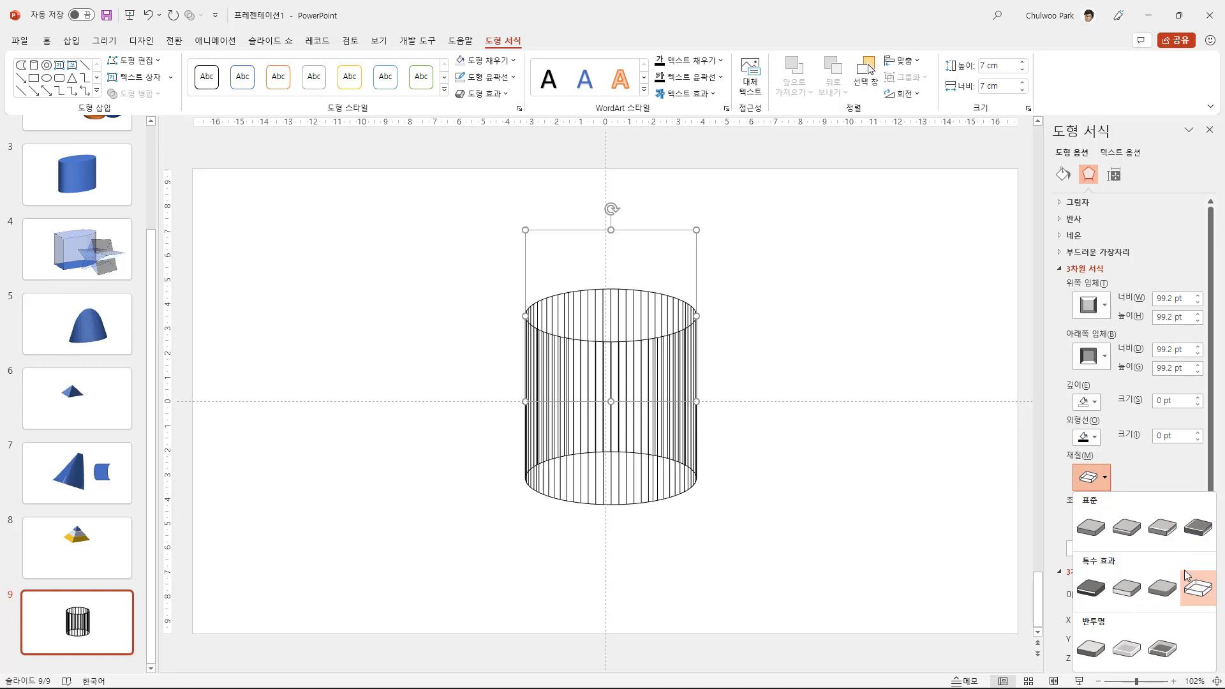
left_click(1137, 593)
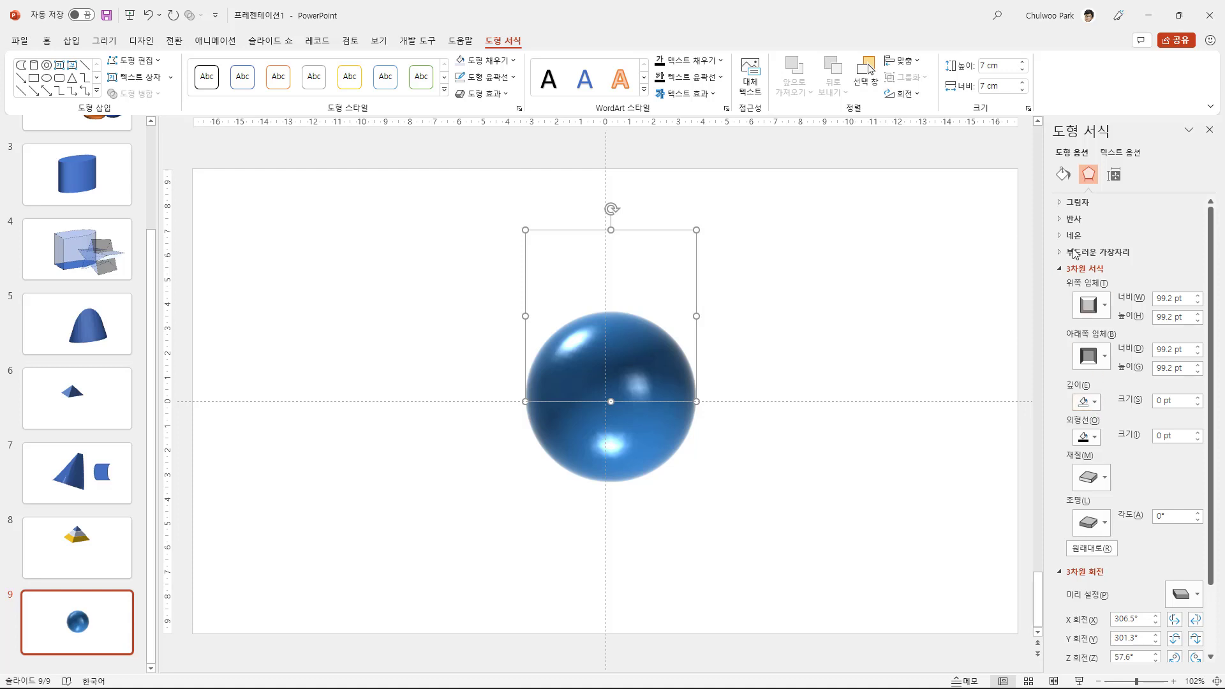
- Fill the sphere with the standard light blue colour
left_click(510, 60)
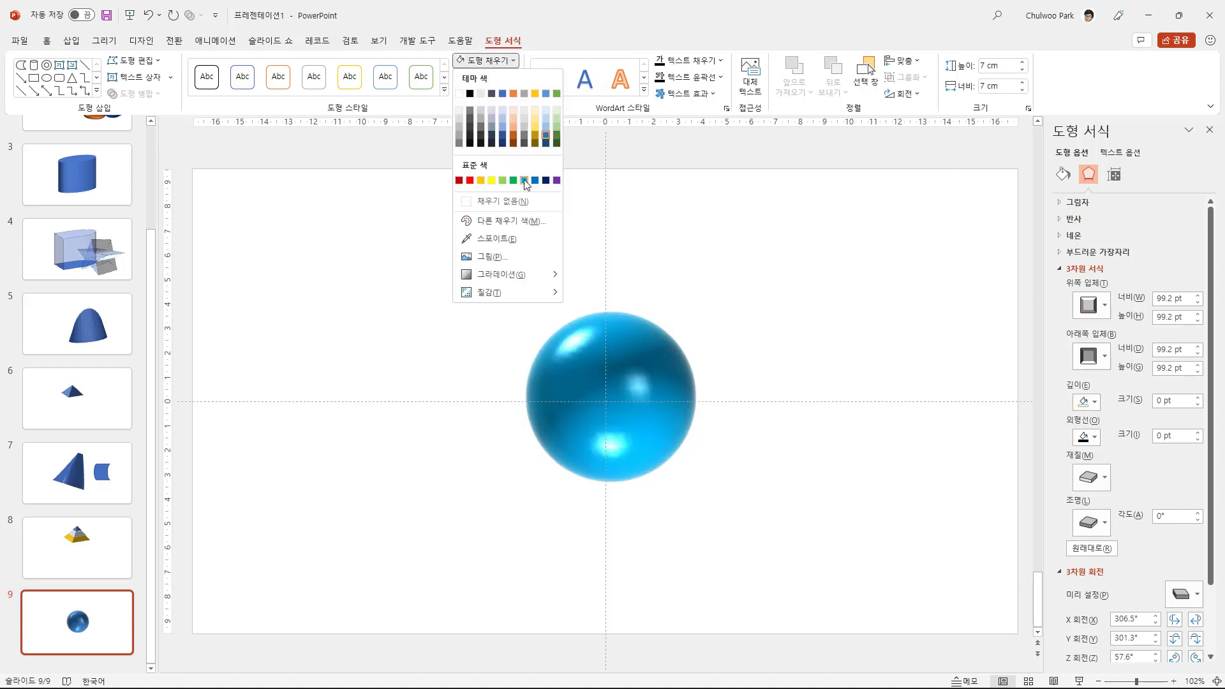
left_click(523, 179)
left_click(733, 526)
- Review the 3-D format settings of the sphere and of the pyramid on slide 6
left_click(629, 442)
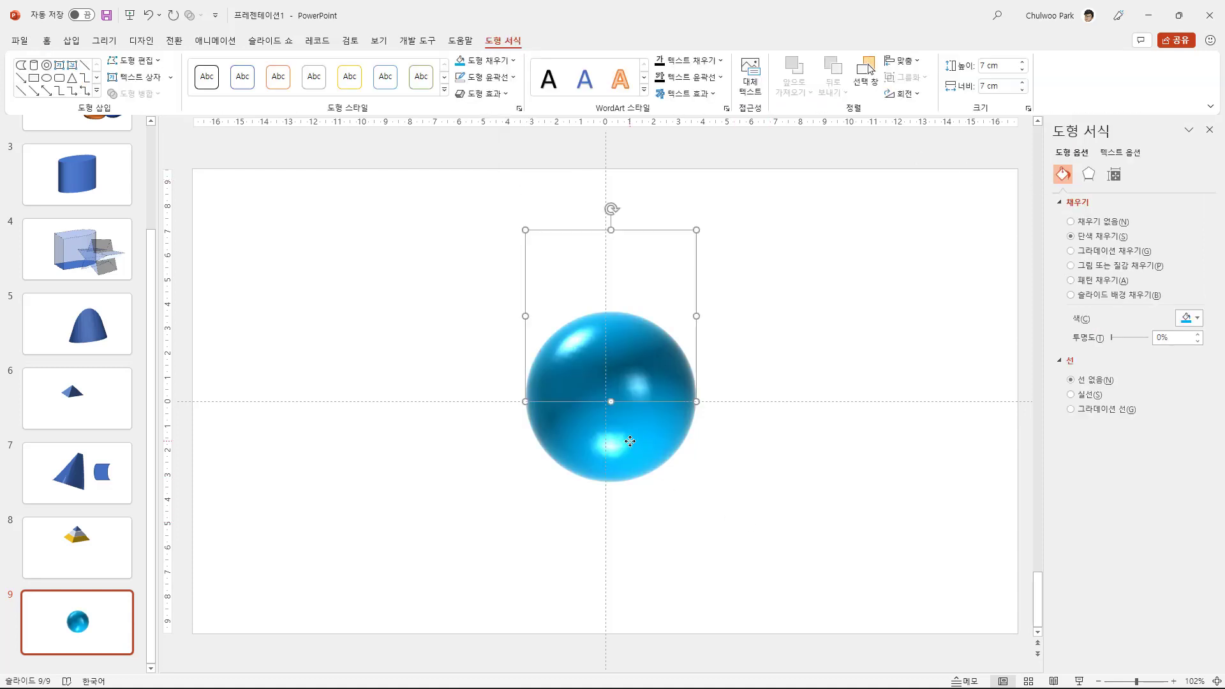
left_click(670, 475)
left_click(635, 386)
left_click(1088, 174)
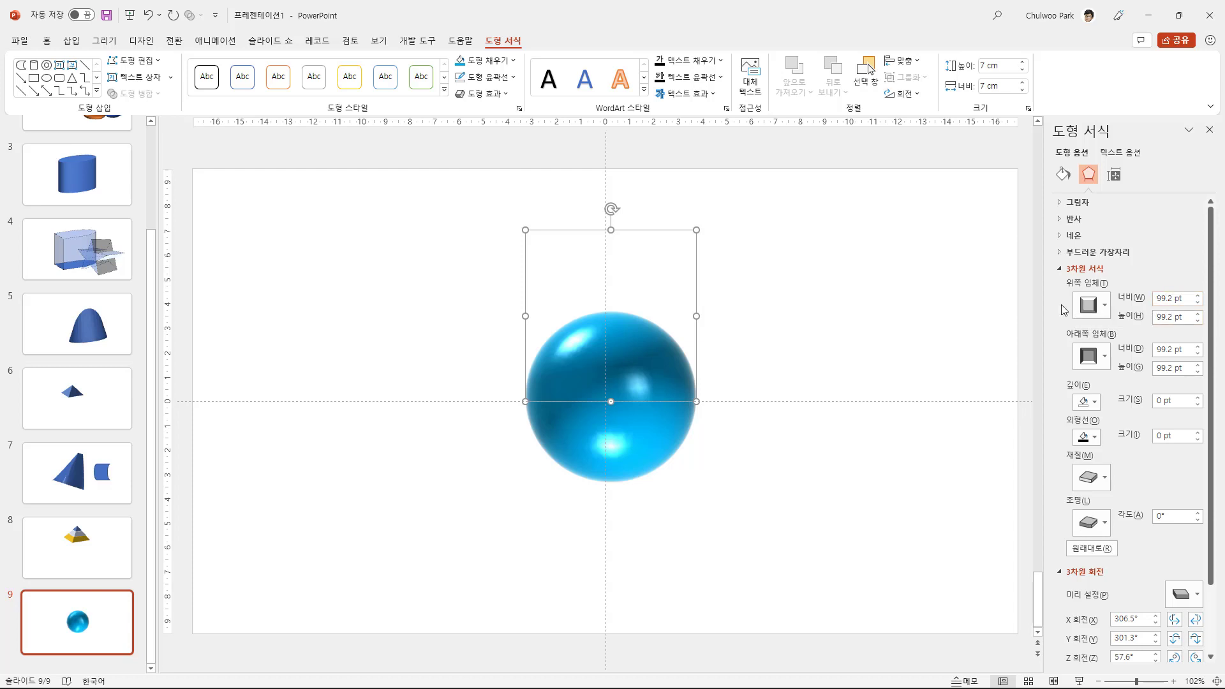
left_click(93, 402)
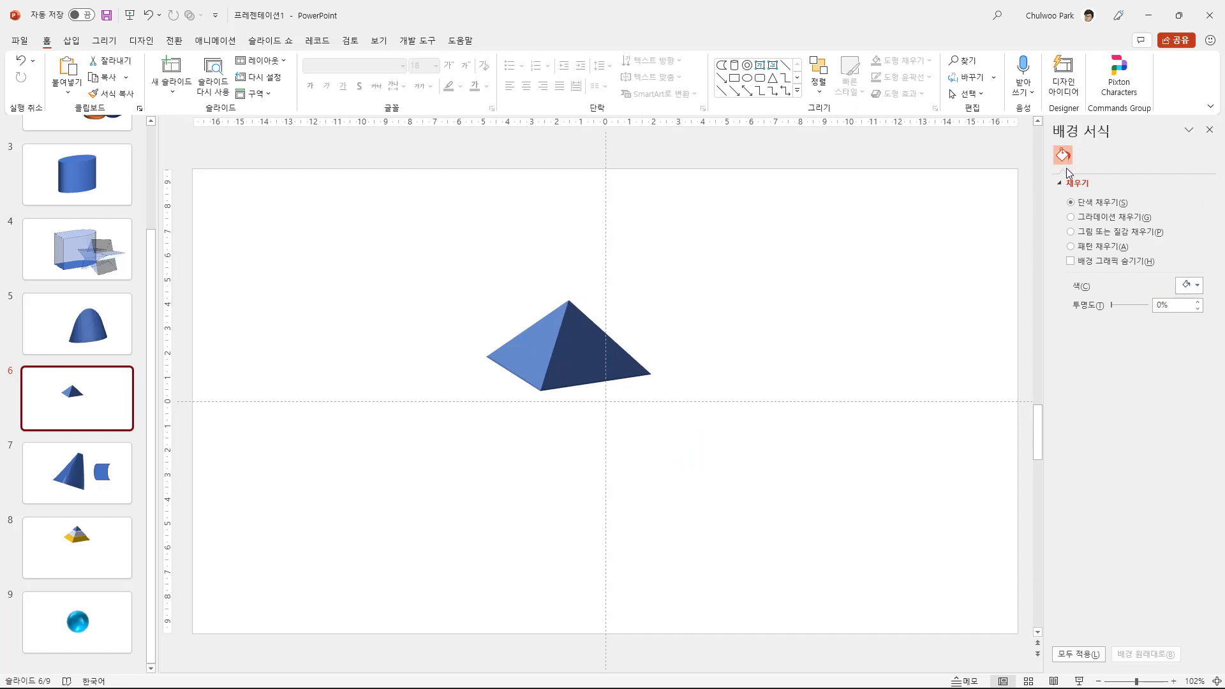
left_click(633, 393)
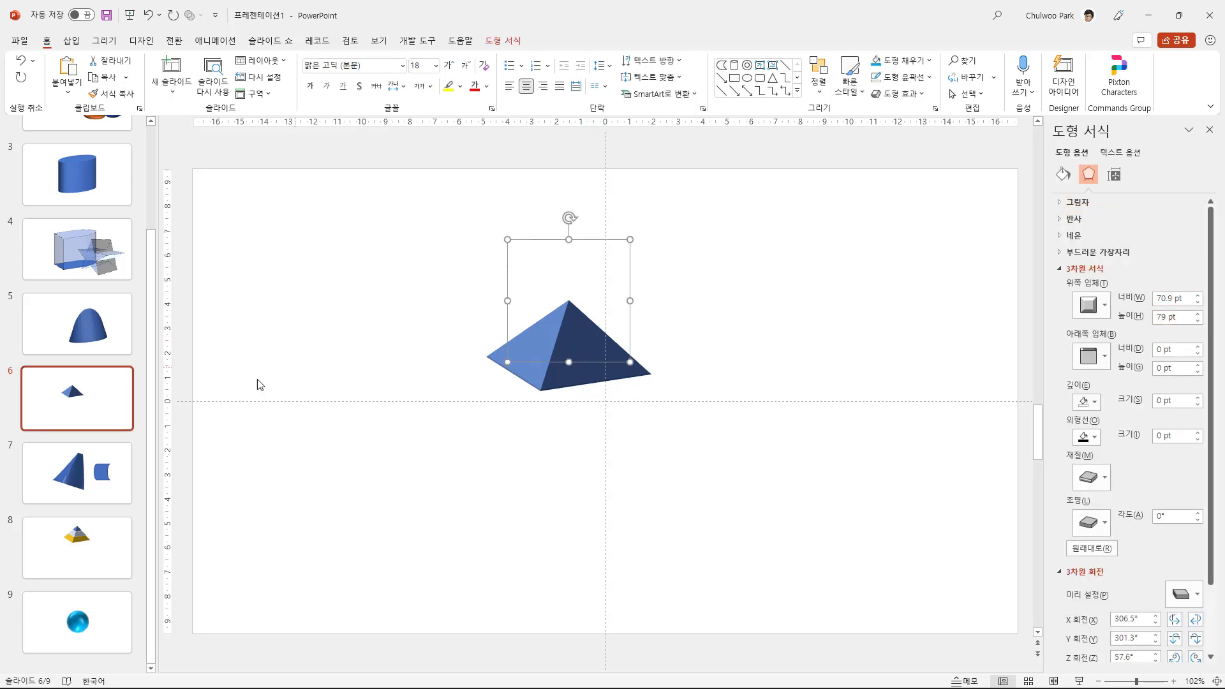
- Compare the sphere on slide 9 with the pyramid on slide 6
left_click(74, 643)
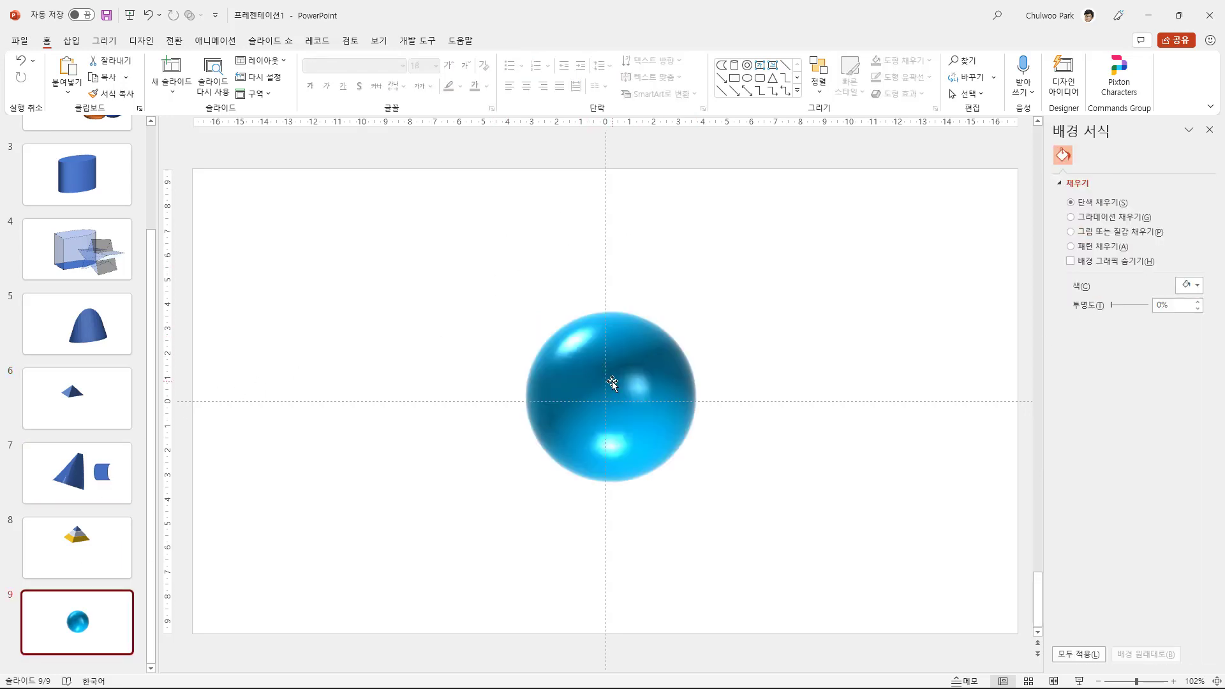
left_click(611, 381)
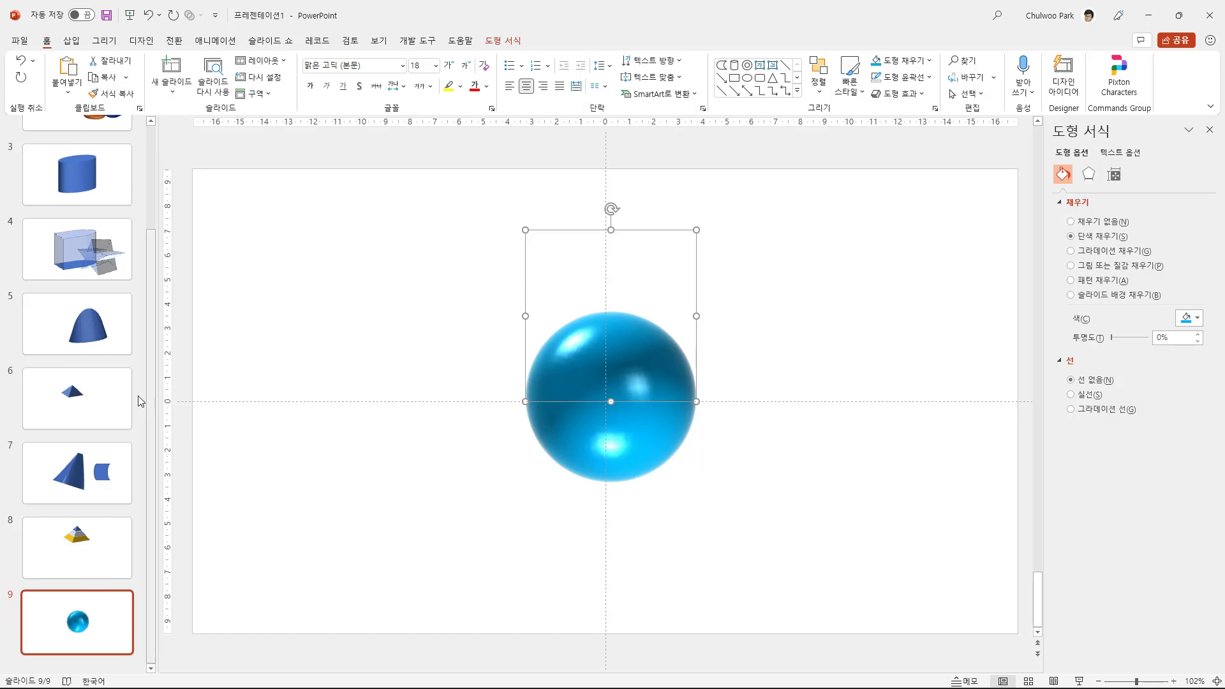
left_click(104, 404)
- Give the pyramid a round bottom bevel with a width of 70.9 pt and a height of 79 pt, matching its top bevel
left_click(603, 369)
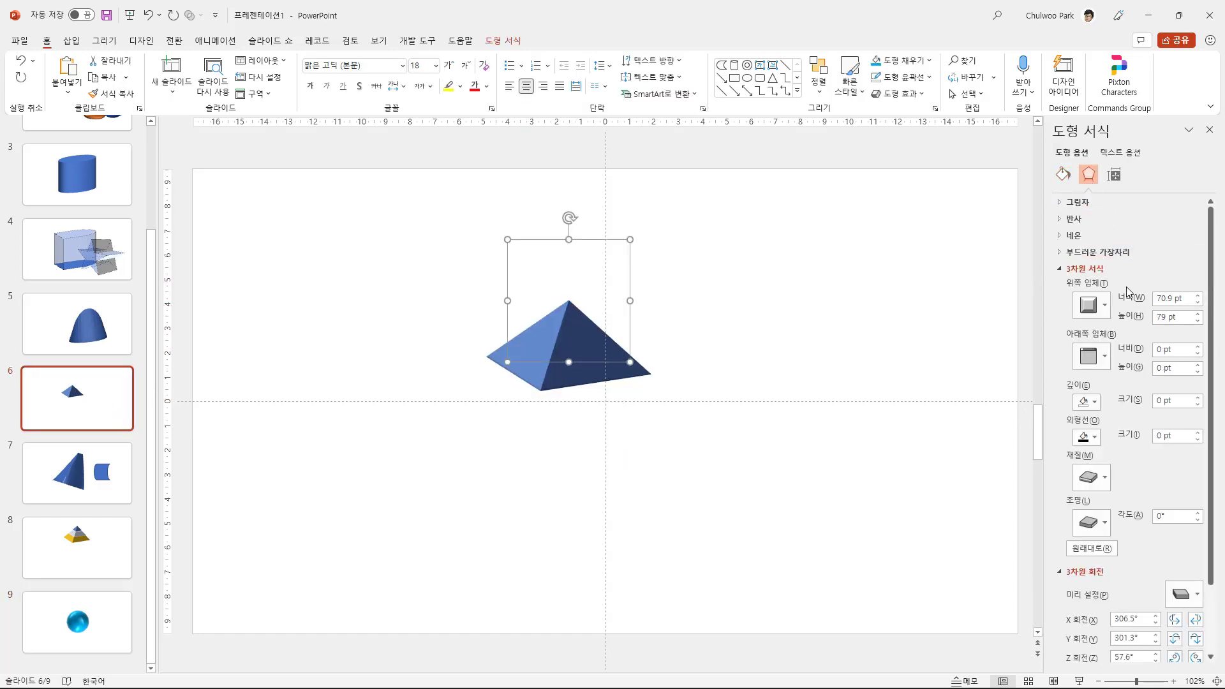
left_click(1104, 357)
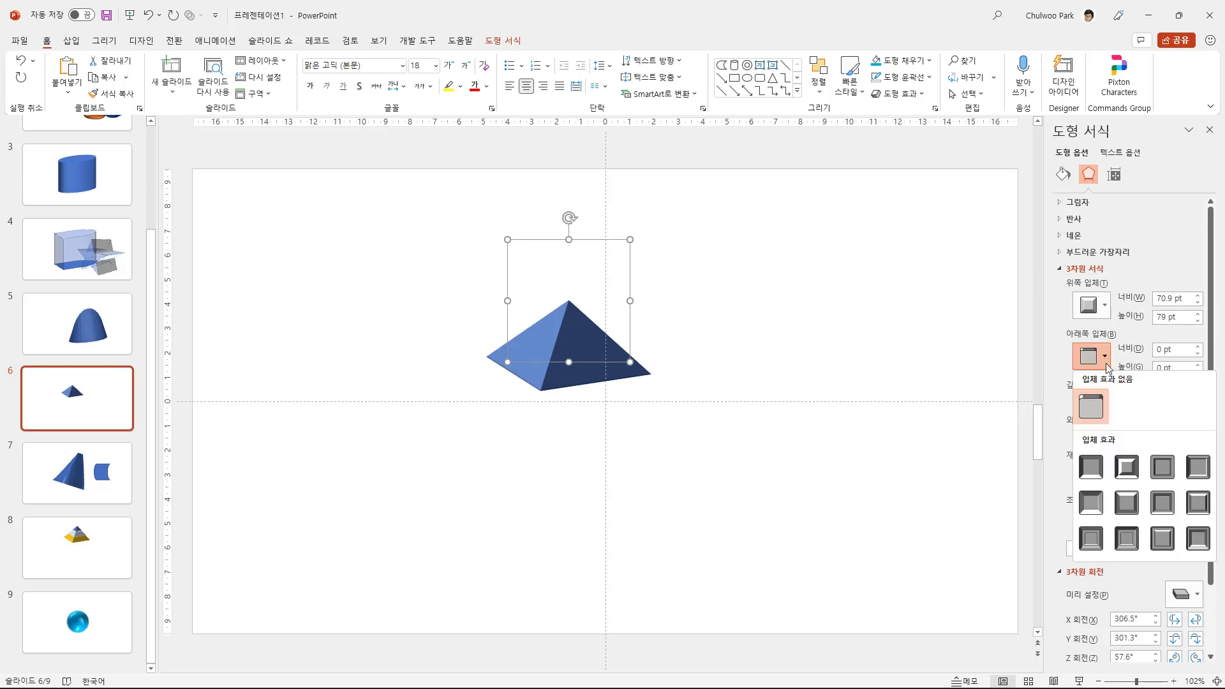
left_click(1095, 467)
double_click(1169, 297)
key("ctrl+c")
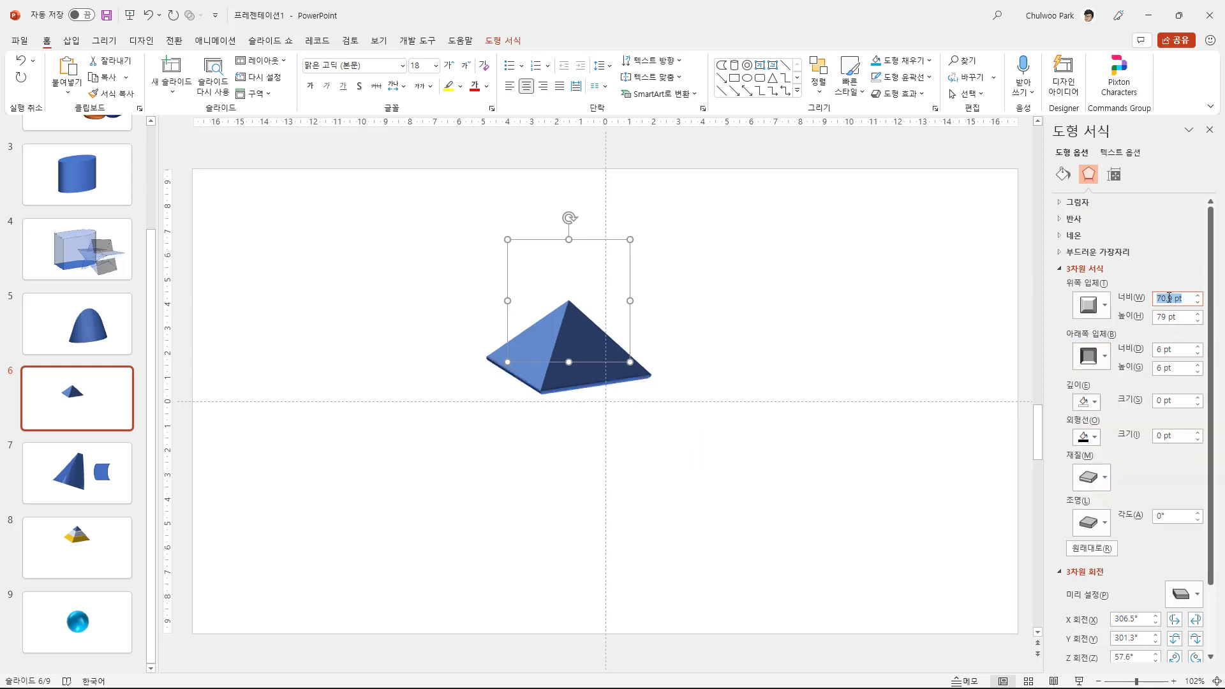
left_click(1171, 348)
double_click(1172, 350)
key("ctrl+v")
key("Return")
left_click(1169, 317)
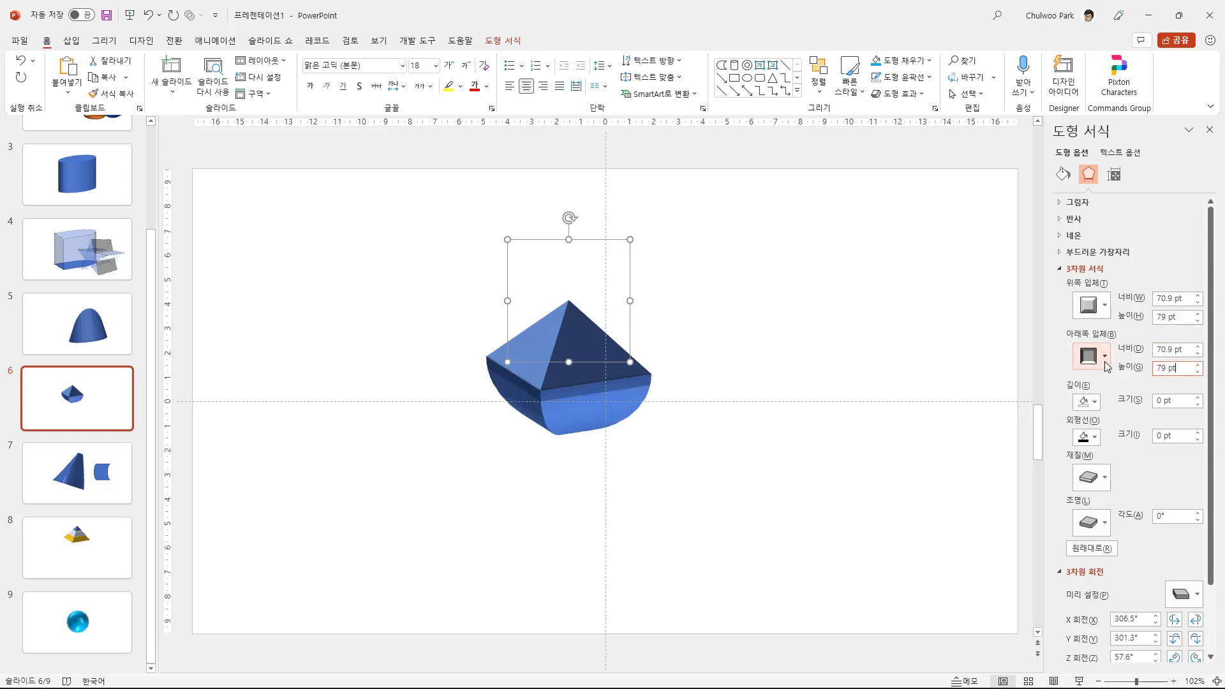
- Change the pyramid's bottom bevel to the angle type to form a double pyramid
left_click(1105, 362)
left_click(1088, 507)
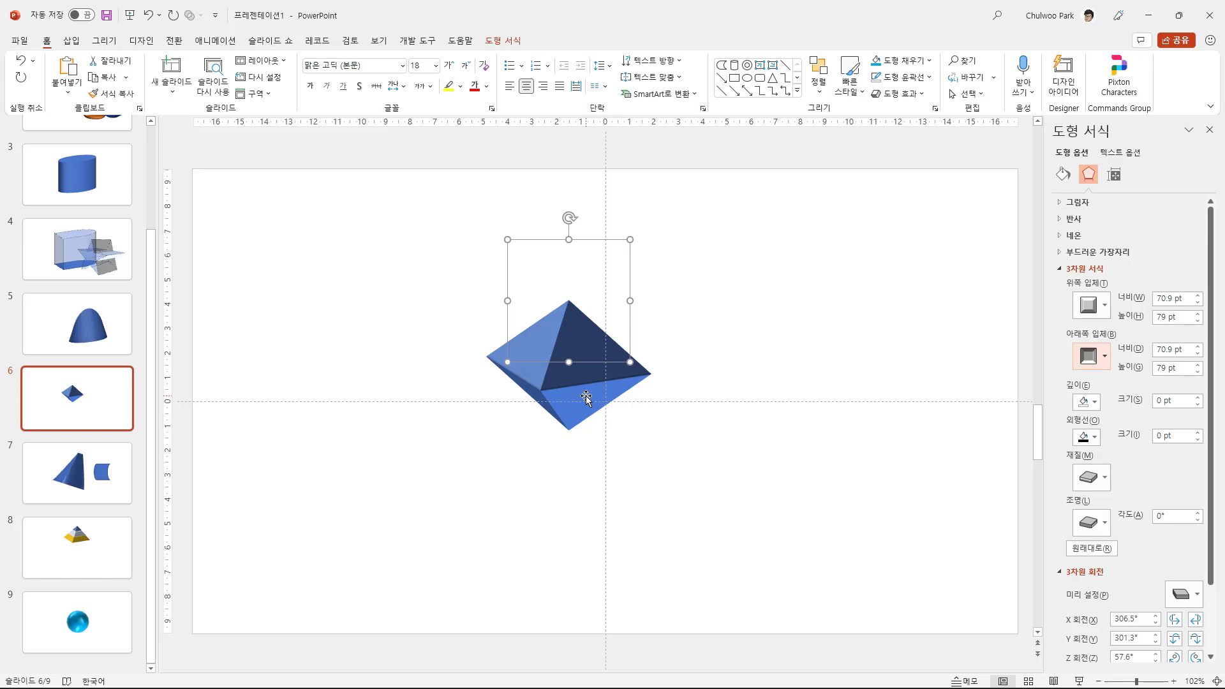
left_click(483, 410)
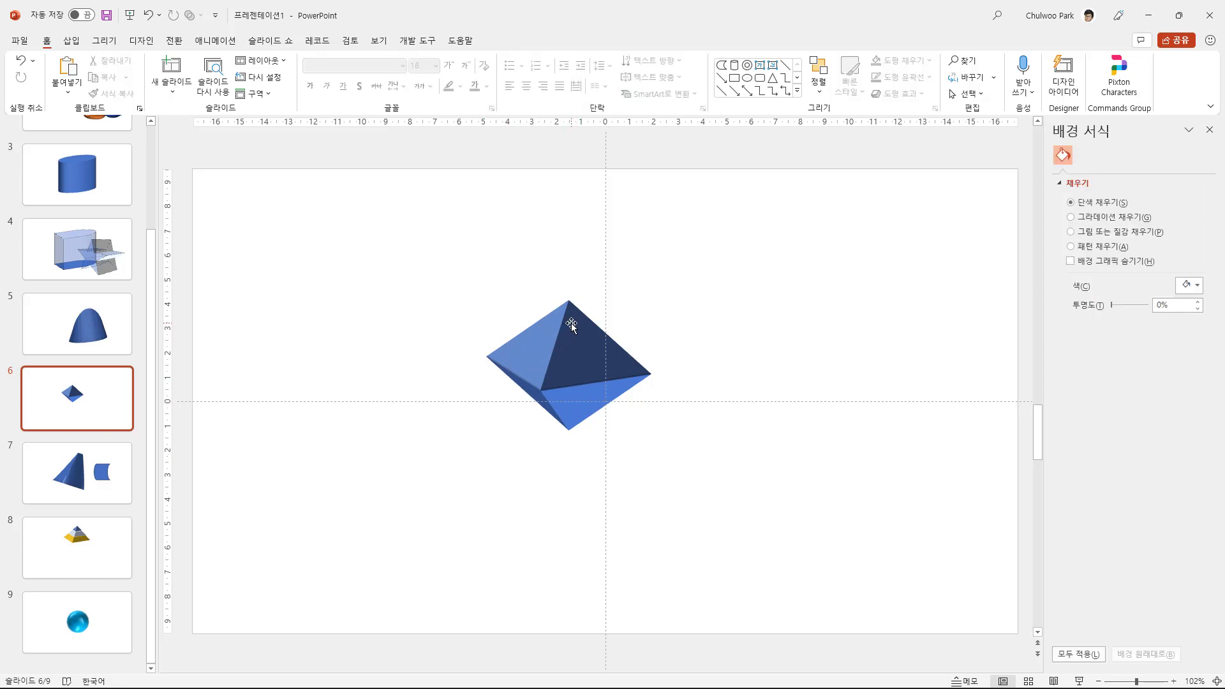
- Switch the bottom bevel of the solid on slide 6 back to the round type
left_click(613, 368)
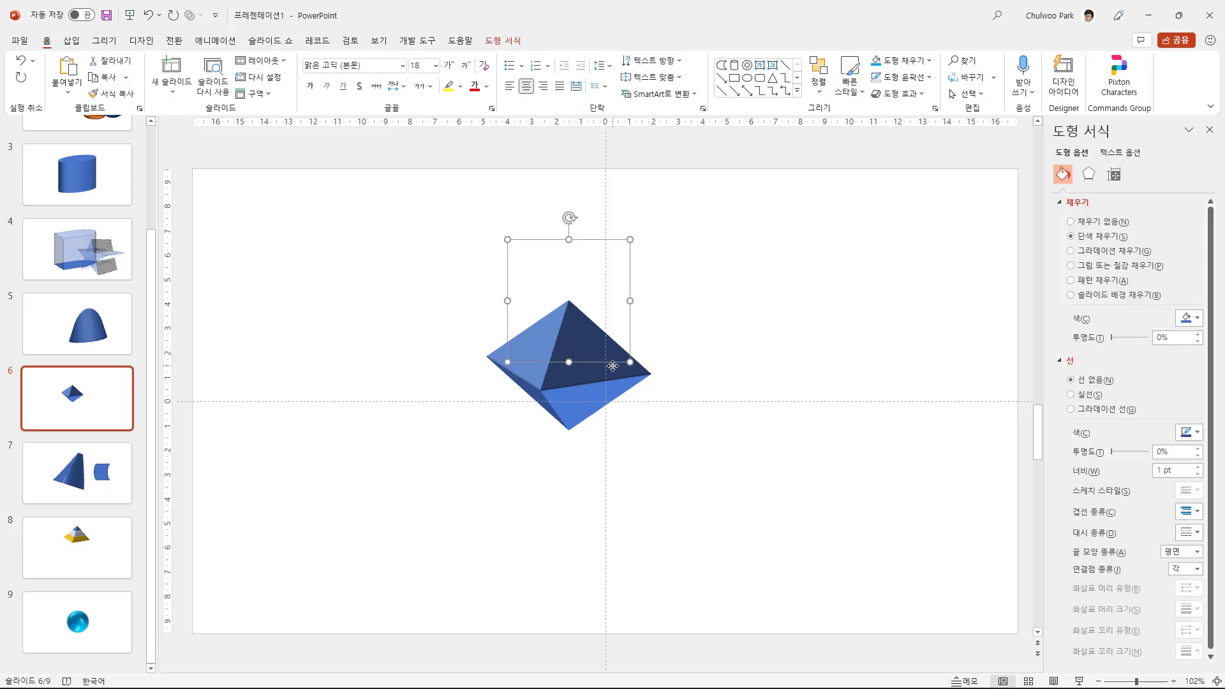
left_click(1088, 174)
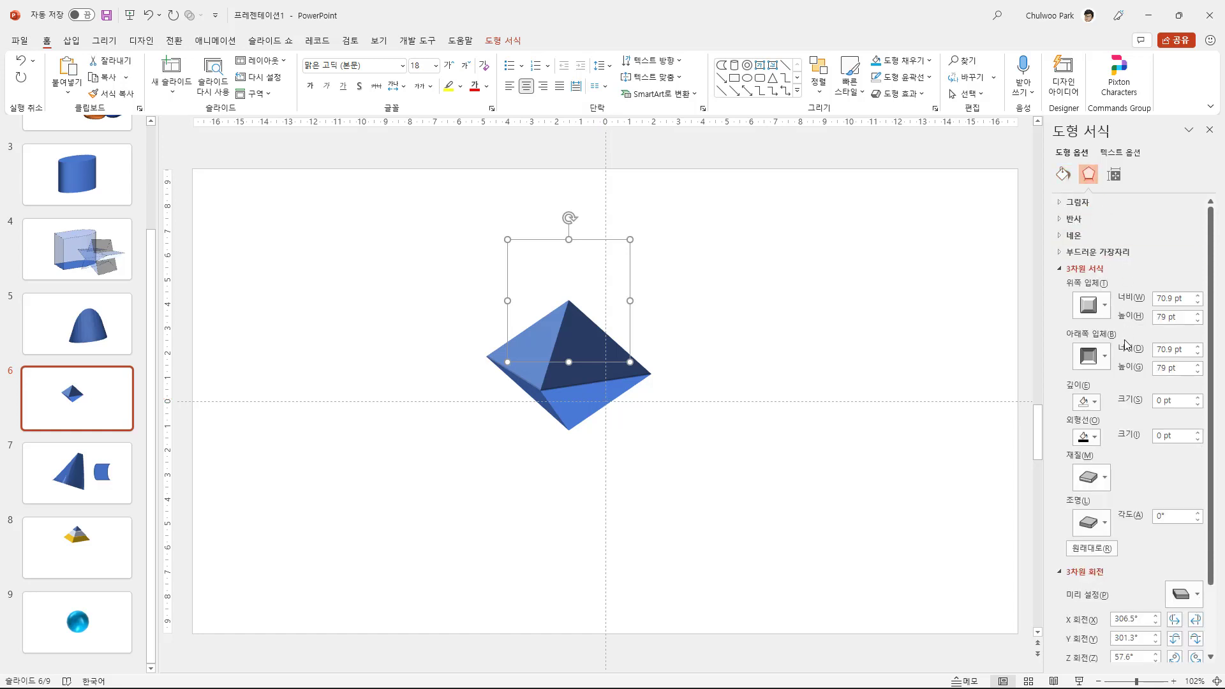
left_click(1100, 356)
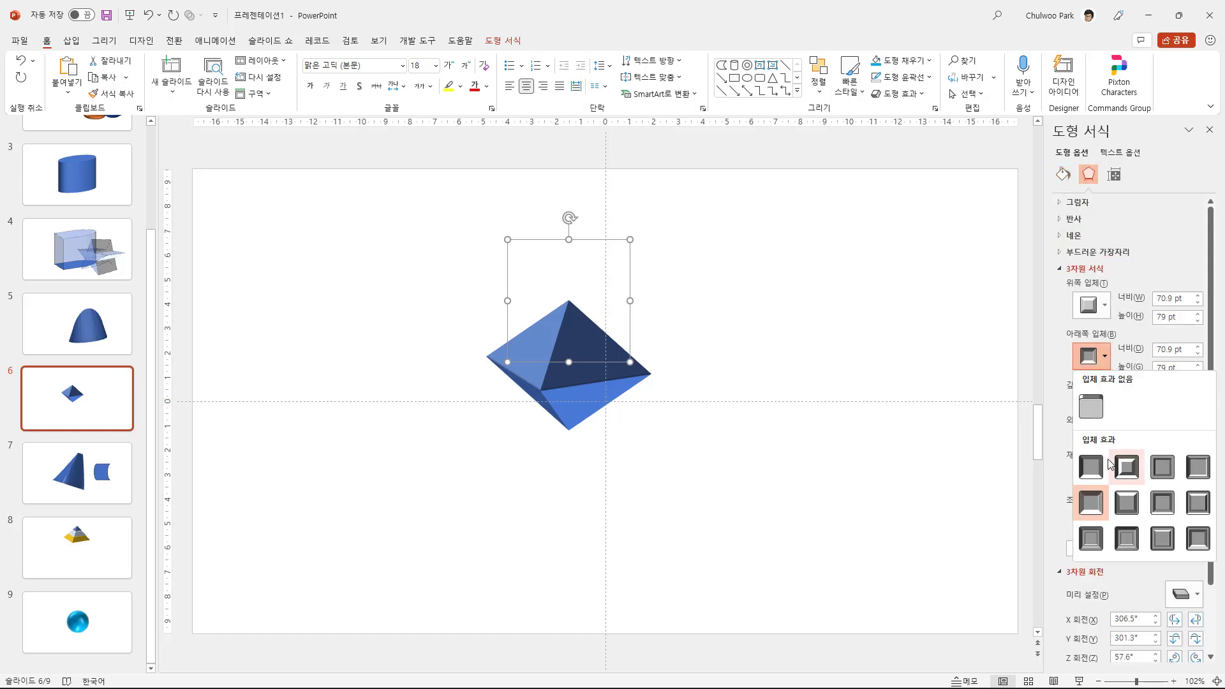
left_click(1099, 471)
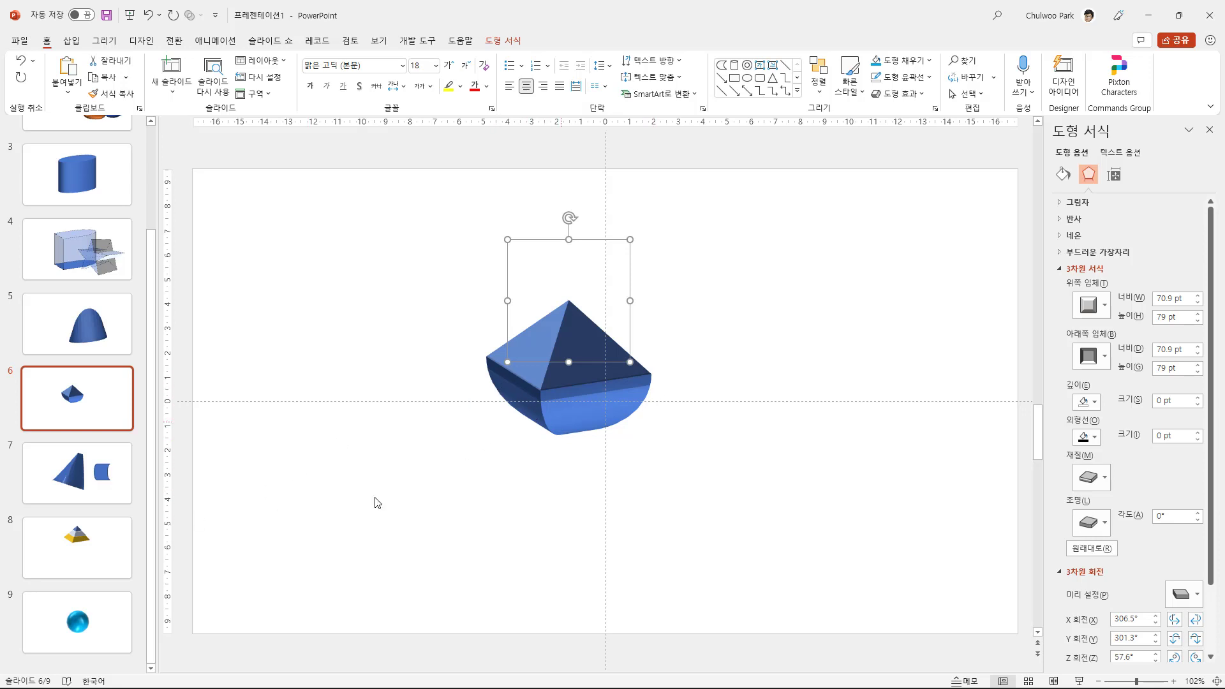
- Add a new blank slide after slide 9
left_click(99, 619)
left_click(94, 659)
right_click(94, 660)
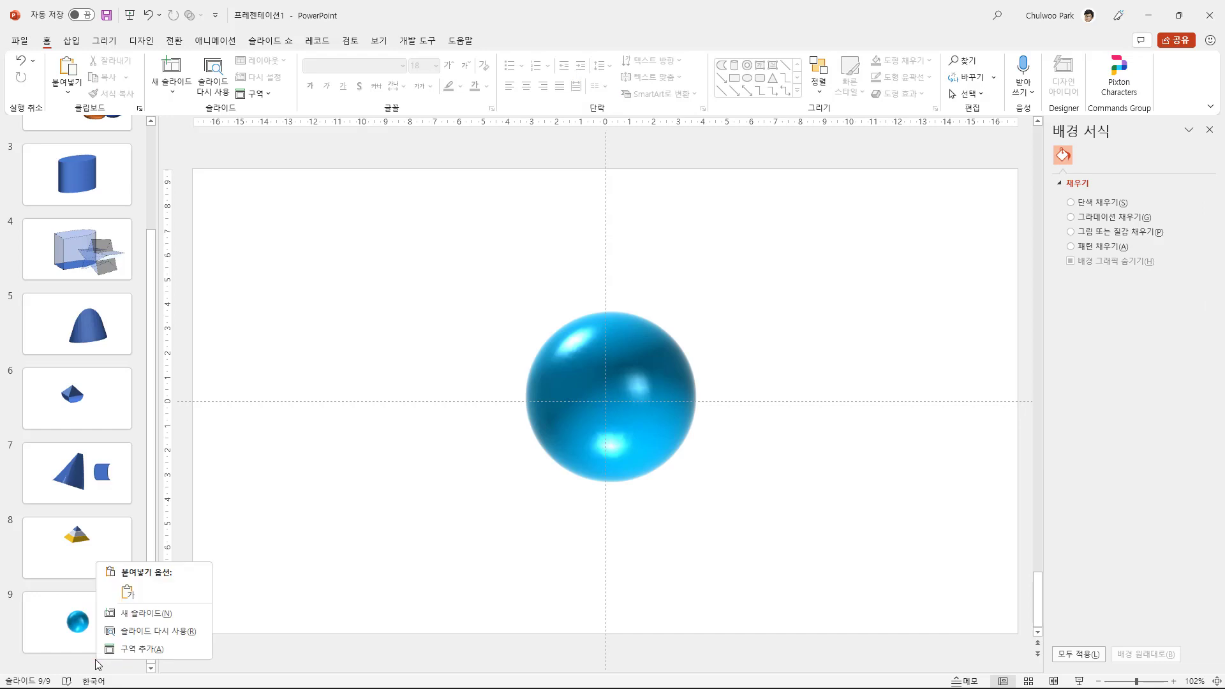
left_click(156, 615)
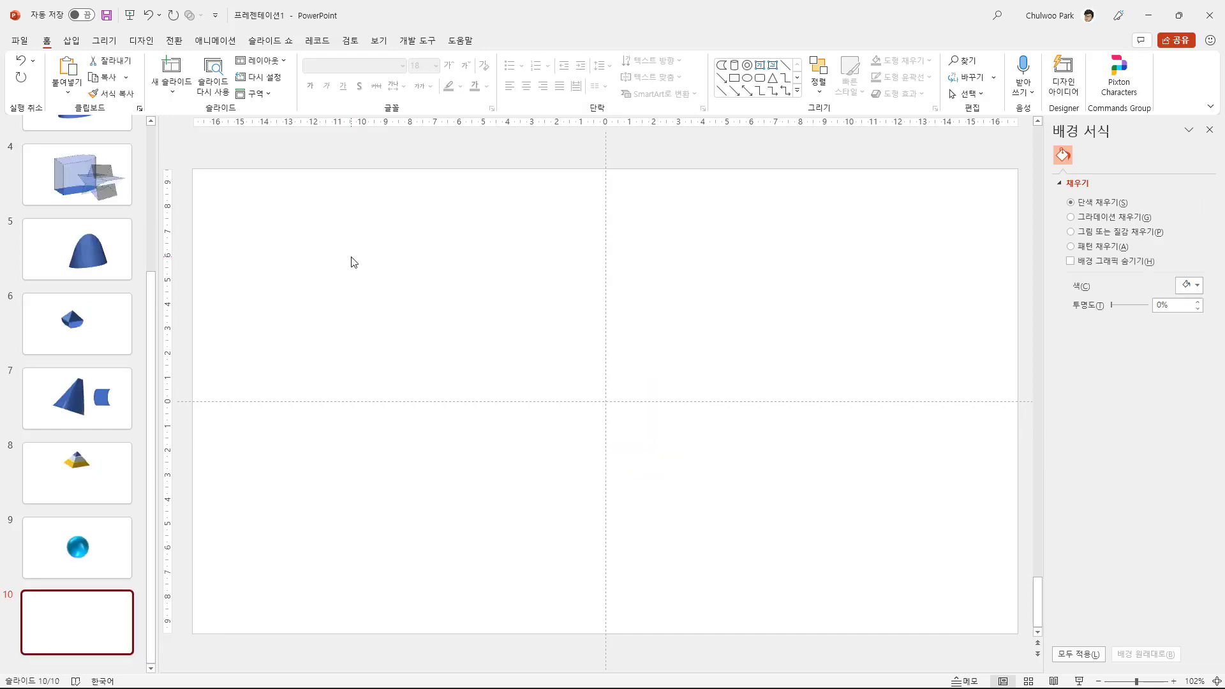
left_click(190, 97)
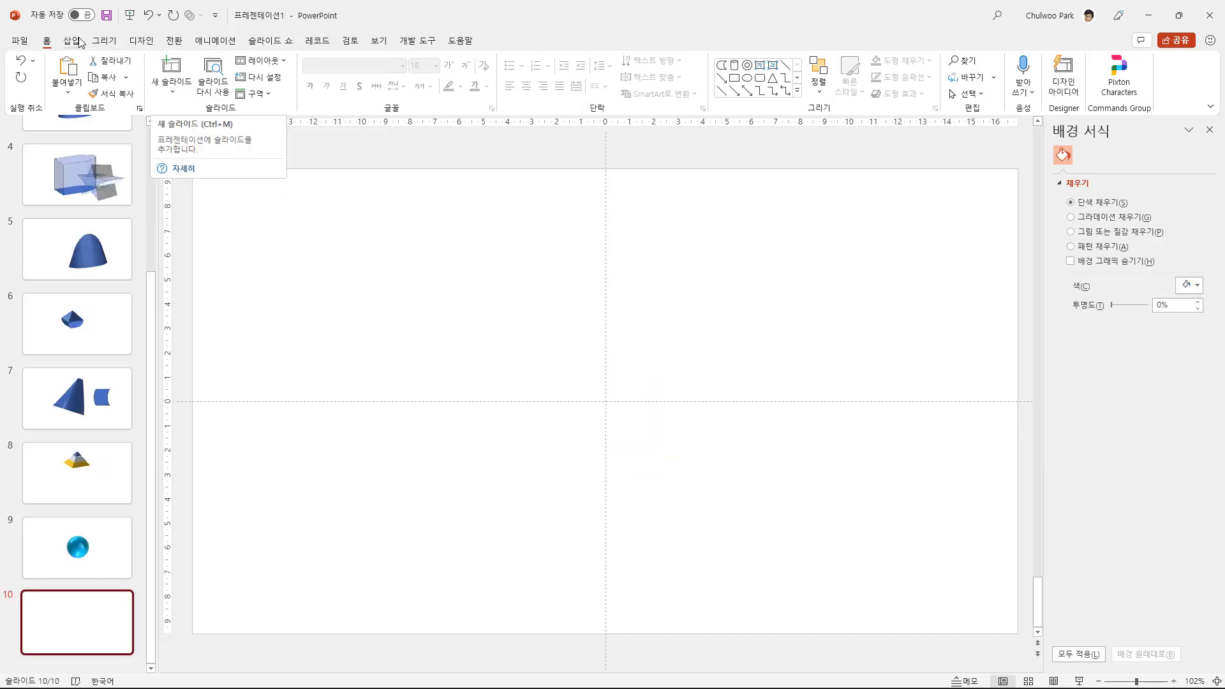
- Draw a hollow circle about 7.41 cm wide and 7.1 cm high near the centre of slide 10
left_click(78, 42)
left_click(259, 71)
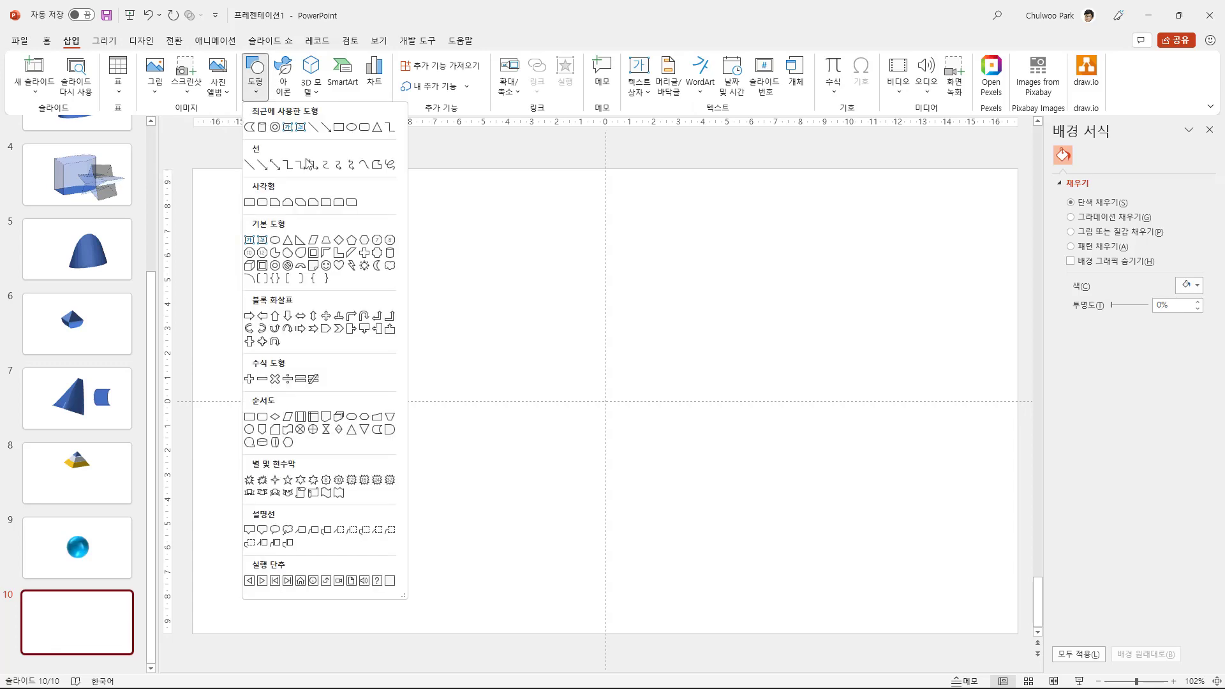
left_click(274, 265)
left_click_drag(522, 322, 702, 493)
left_click_drag(568, 411, 573, 410)
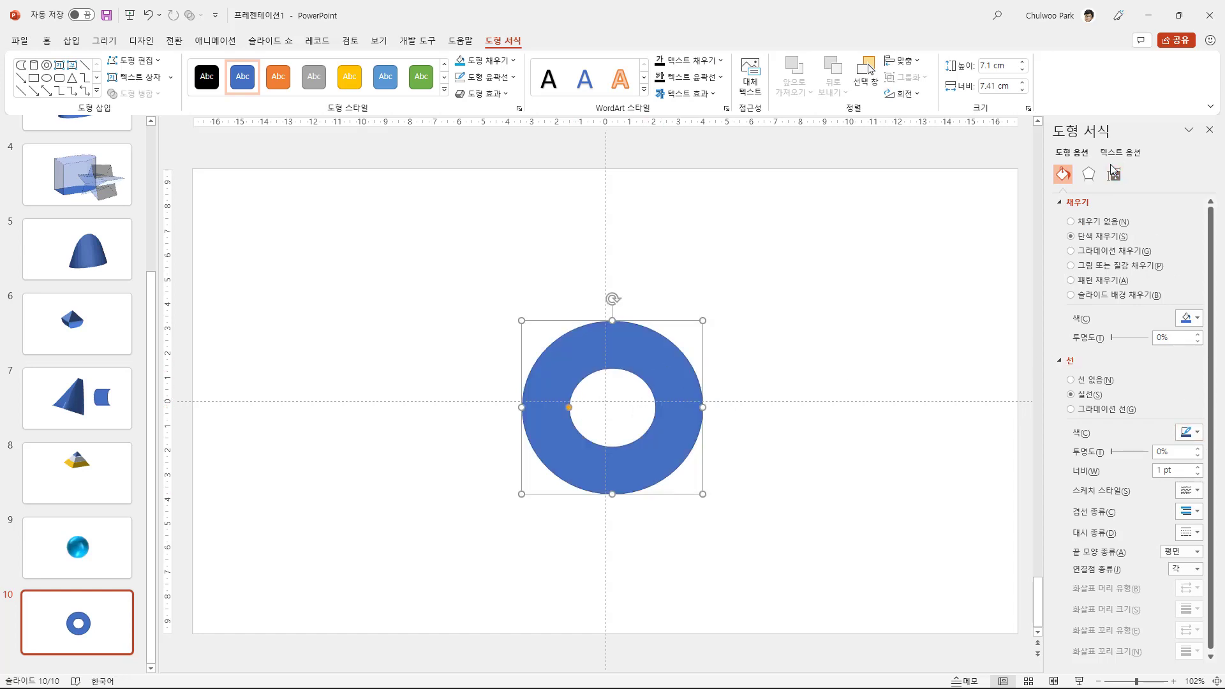
- Tilt the ring with the 3-D rotation preset of X 306.5° and Y 301.3°
left_click(1088, 175)
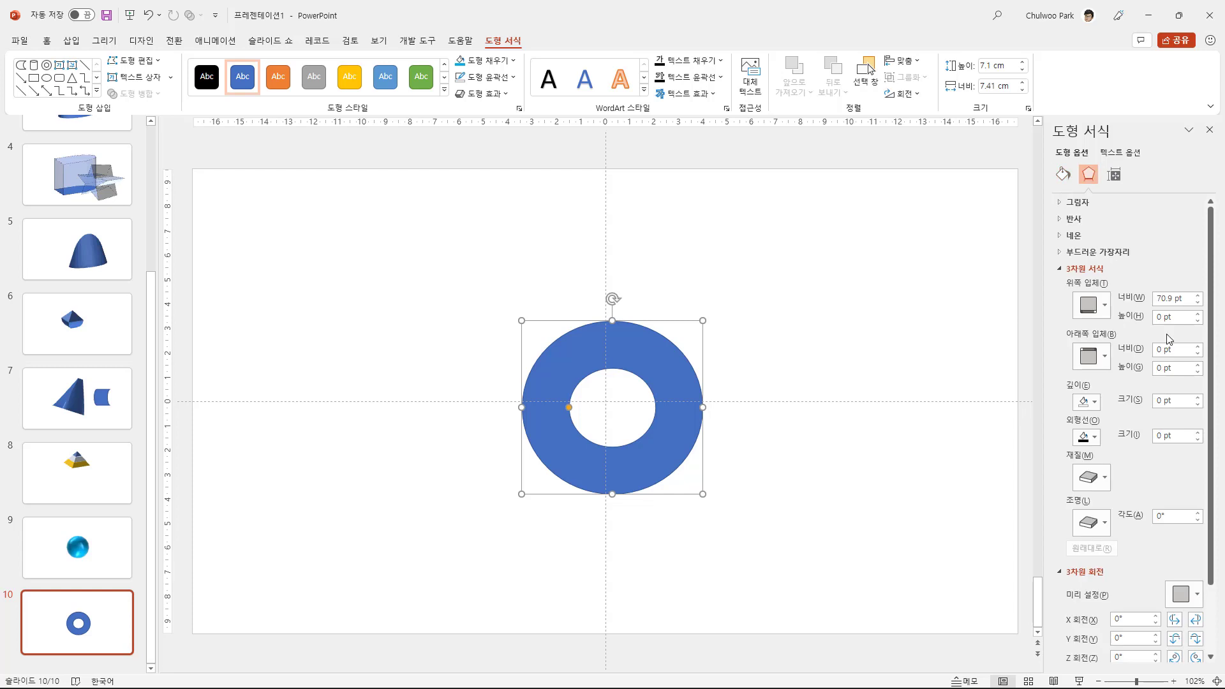
left_click(1194, 594)
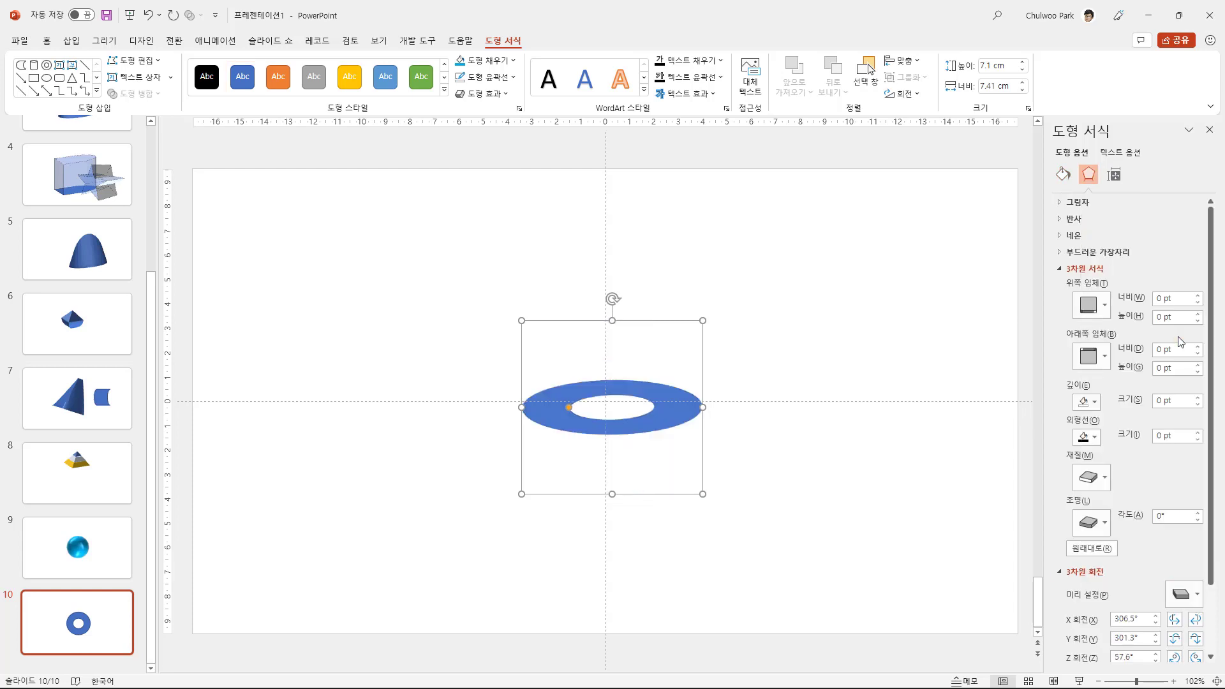
left_click(1179, 337)
- Apply an angled top bevel to the ring with a width of 11 pt and a height of 16.5 pt
left_click(1098, 313)
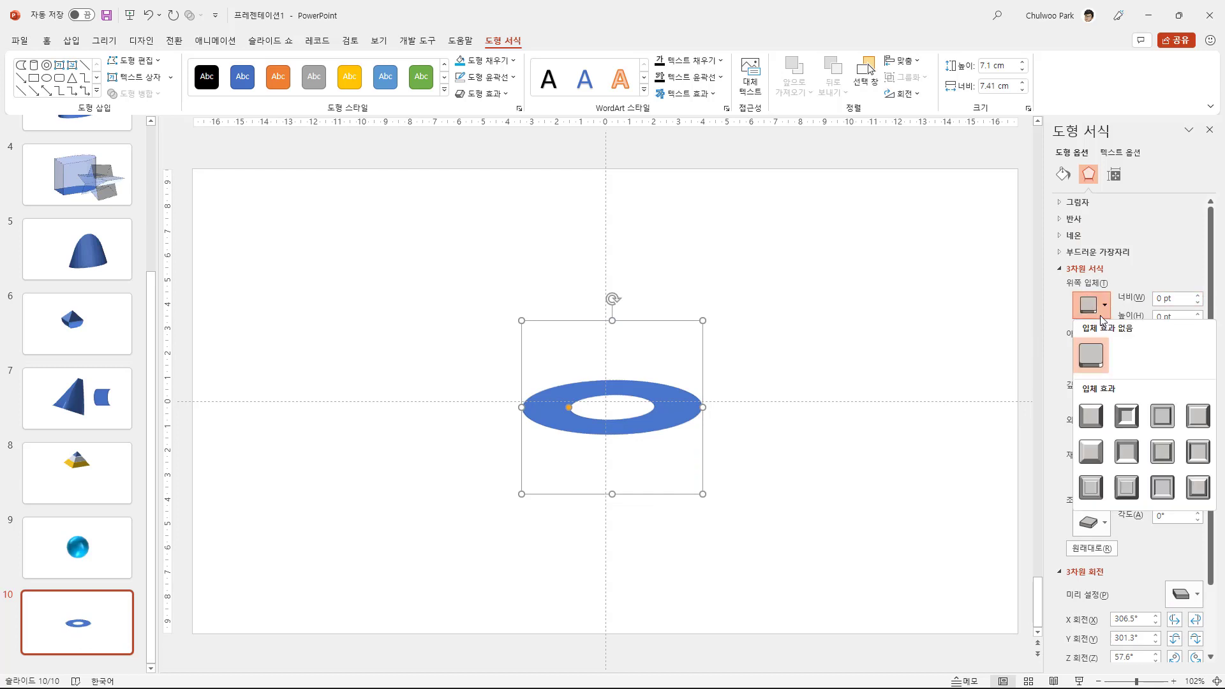
left_click(1095, 431)
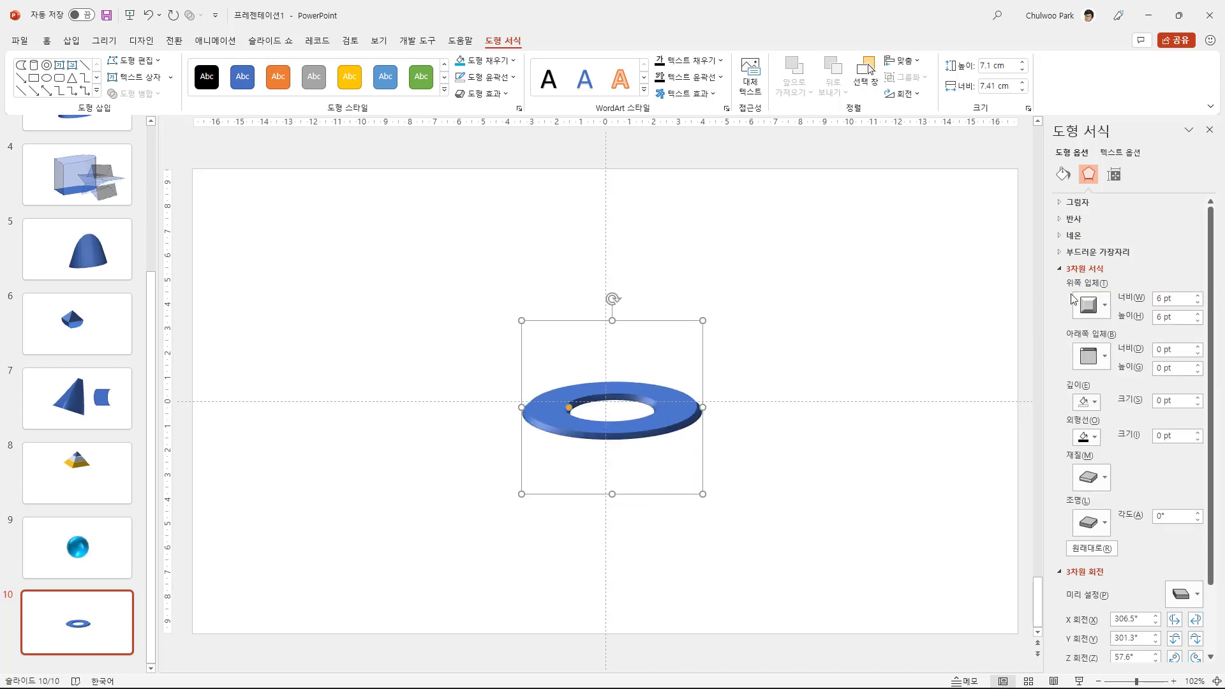
left_click(1199, 296)
left_click(1199, 296)
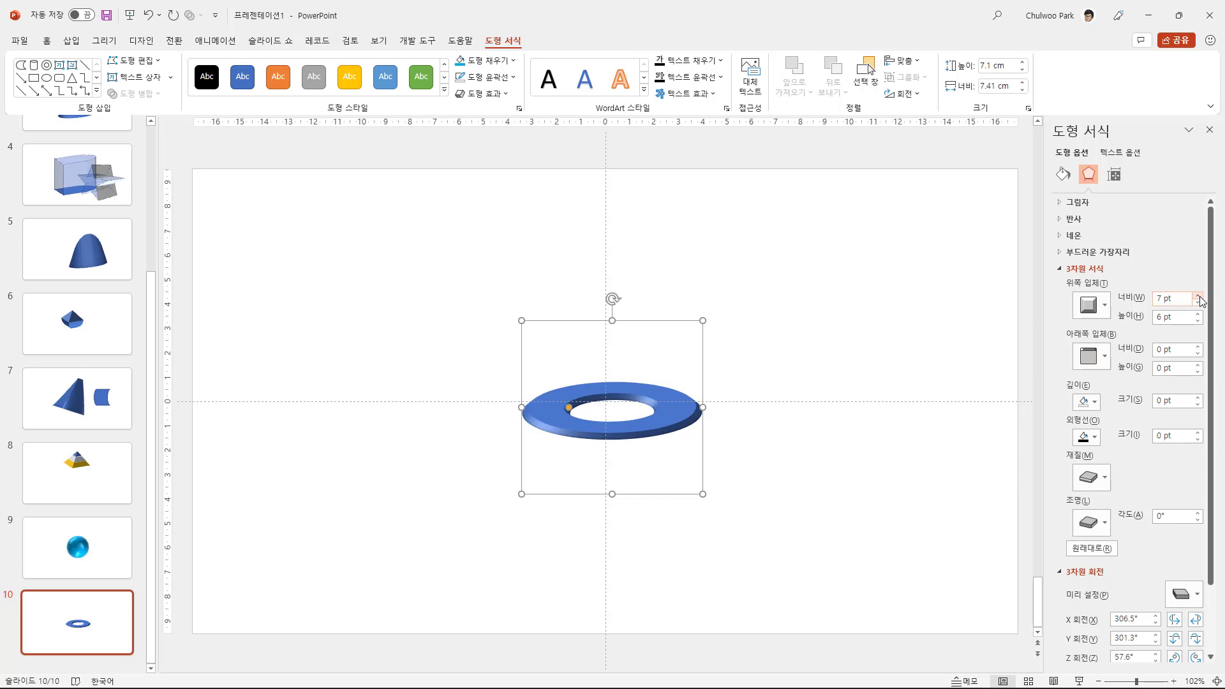
left_click(1199, 295)
left_click(1200, 295)
left_click(1200, 295)
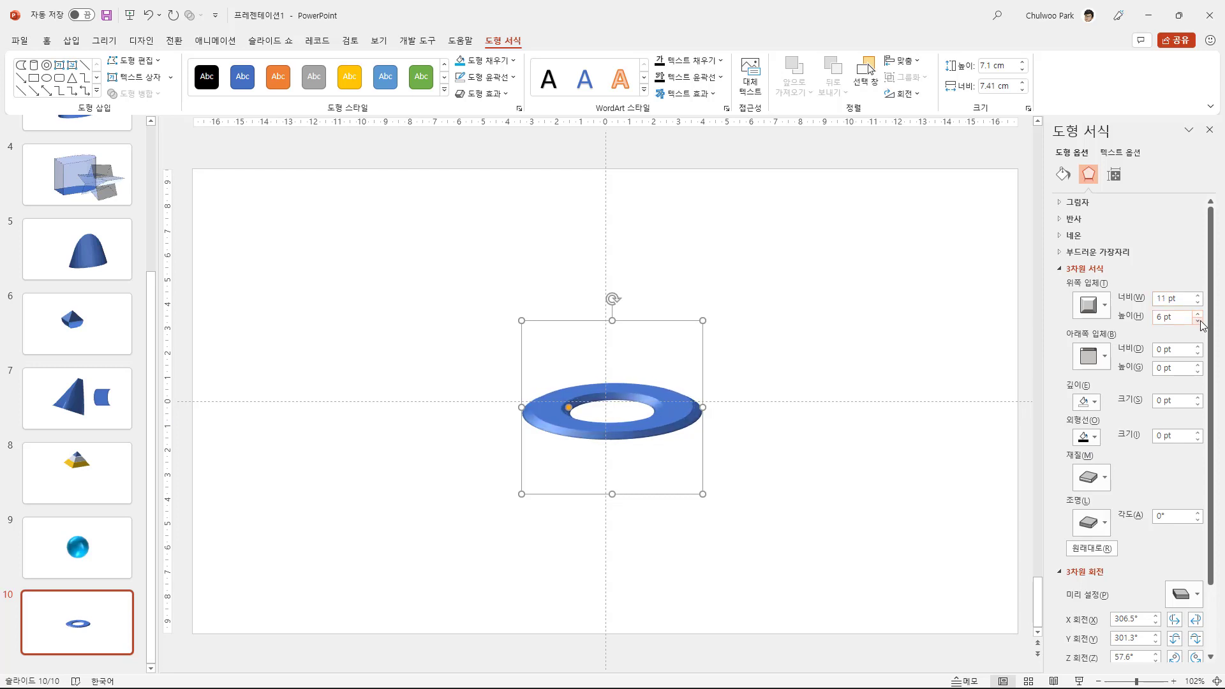
left_click(1198, 314)
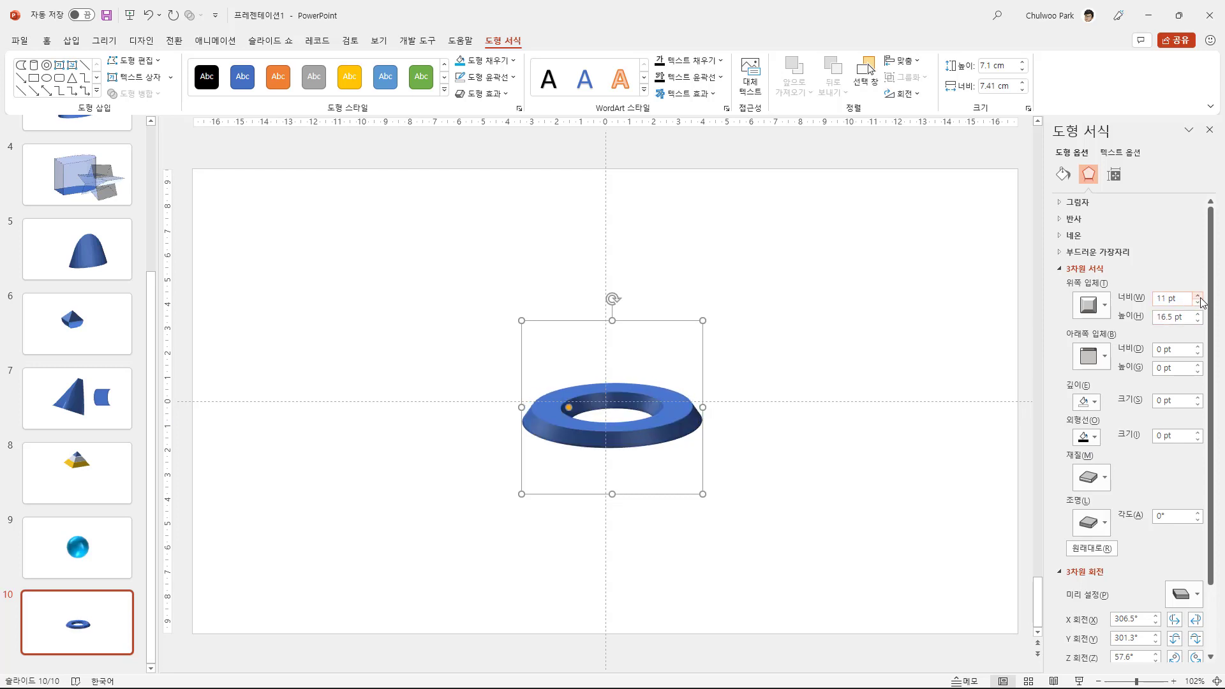
- Increase the ring's top bevel width to 50 pt
left_click(1199, 295)
left_click(1198, 296)
left_click(1199, 296)
left_click(1198, 296)
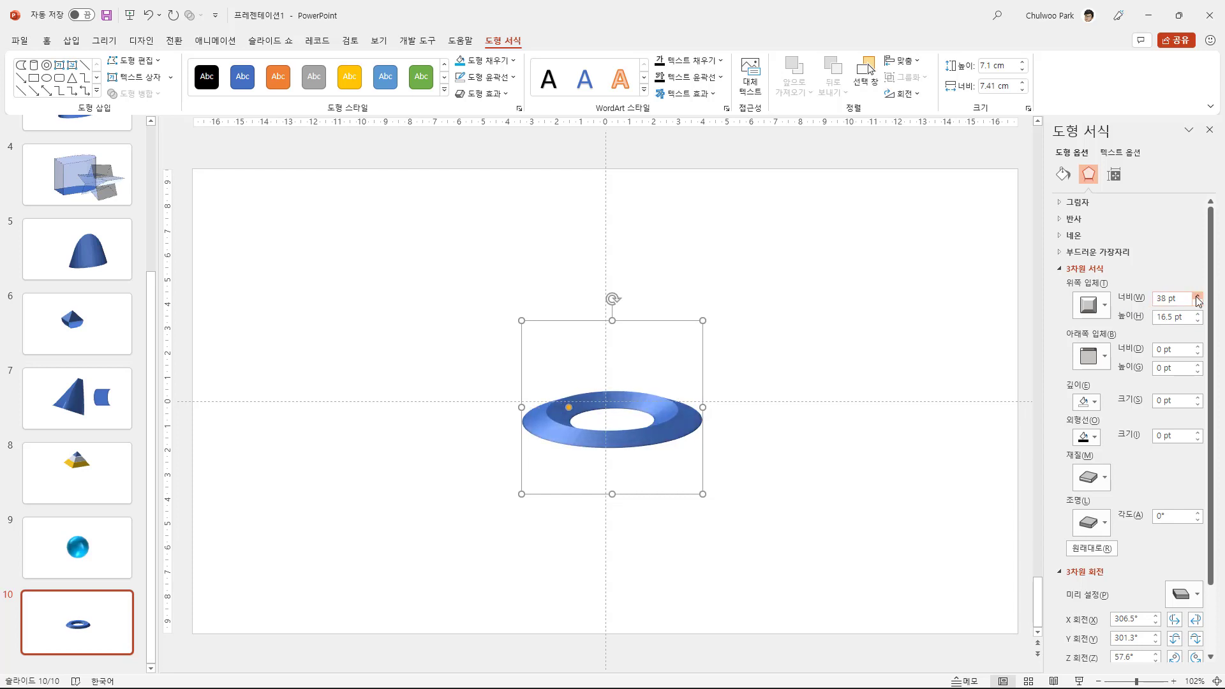
left_click(1197, 297)
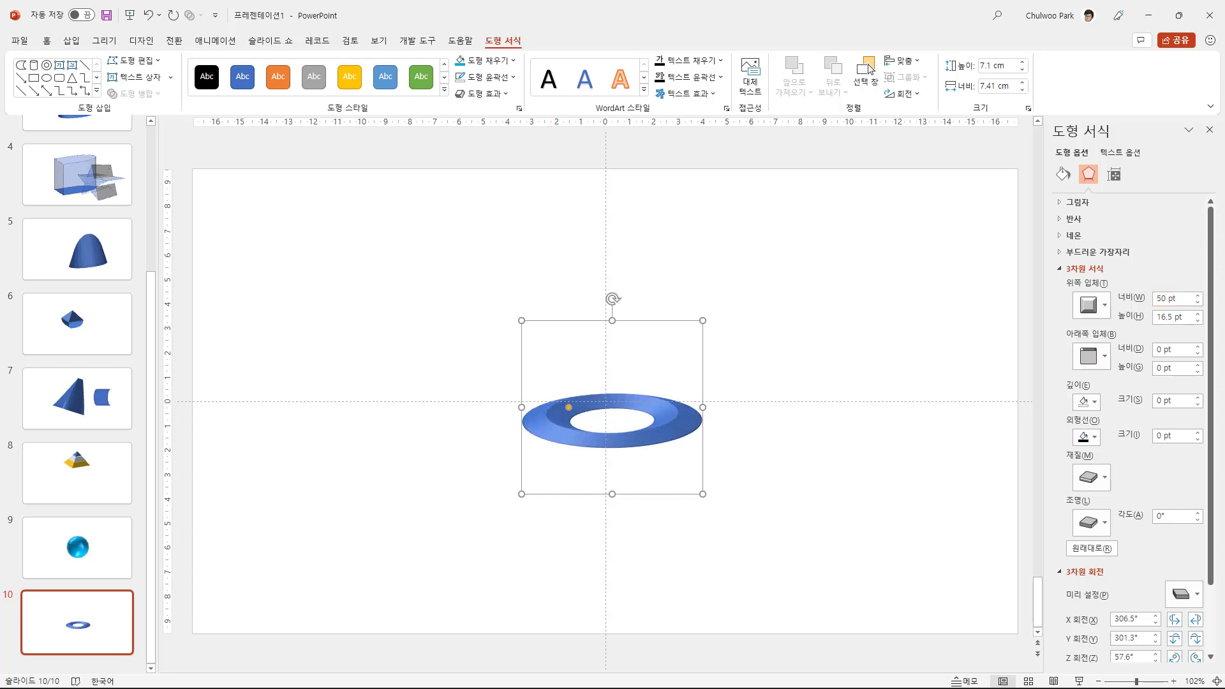
- Set the ring's top bevel to a width of 8 pt and a height of 24 pt
left_click(1196, 302)
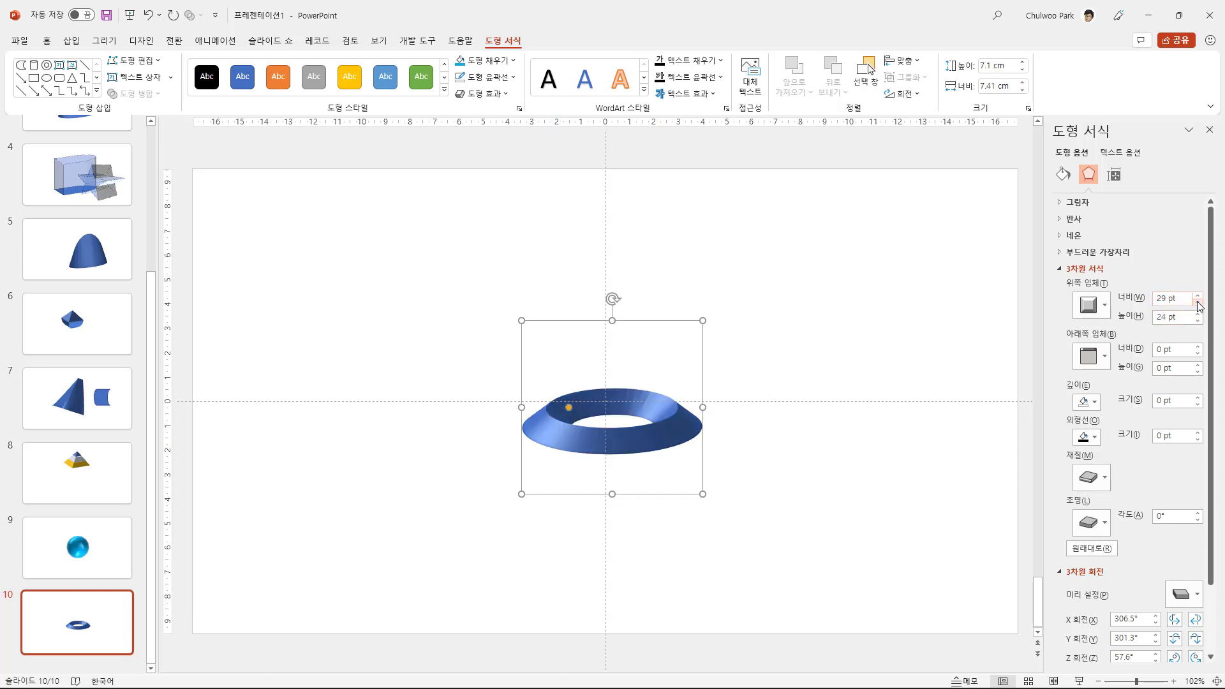
left_click(1198, 304)
left_click(1198, 304)
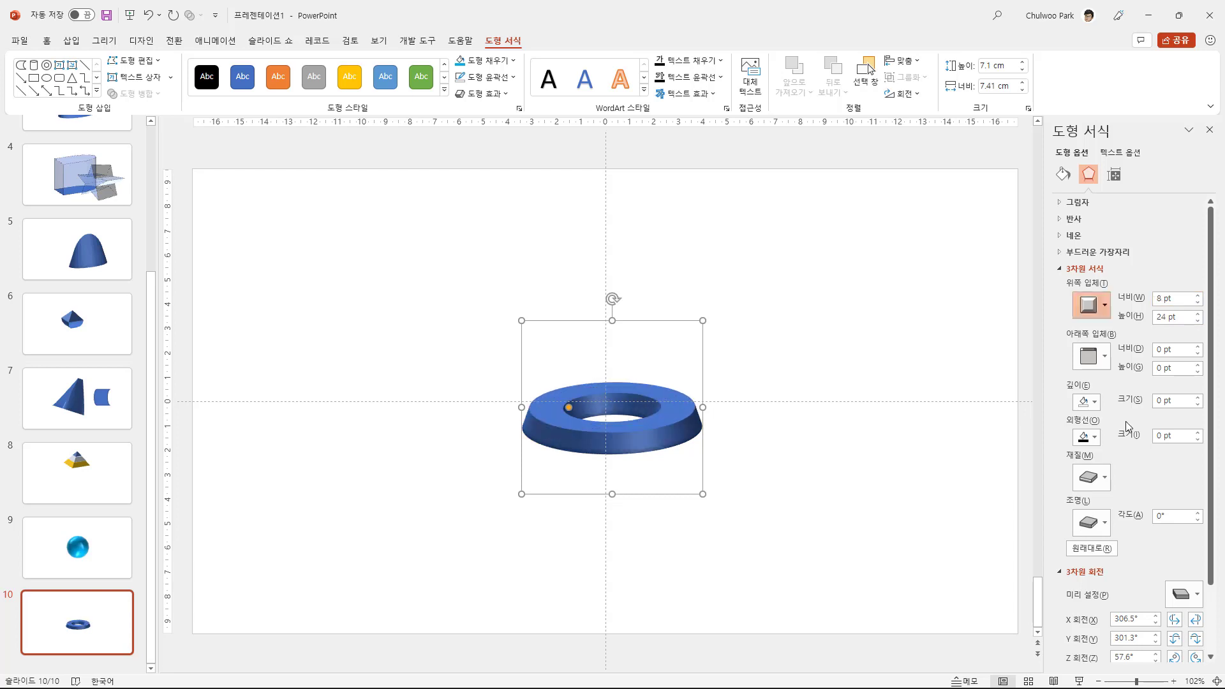
- Change the ring's top bevel to a type with rounded edges and widen its hole slightly
left_click(1092, 305)
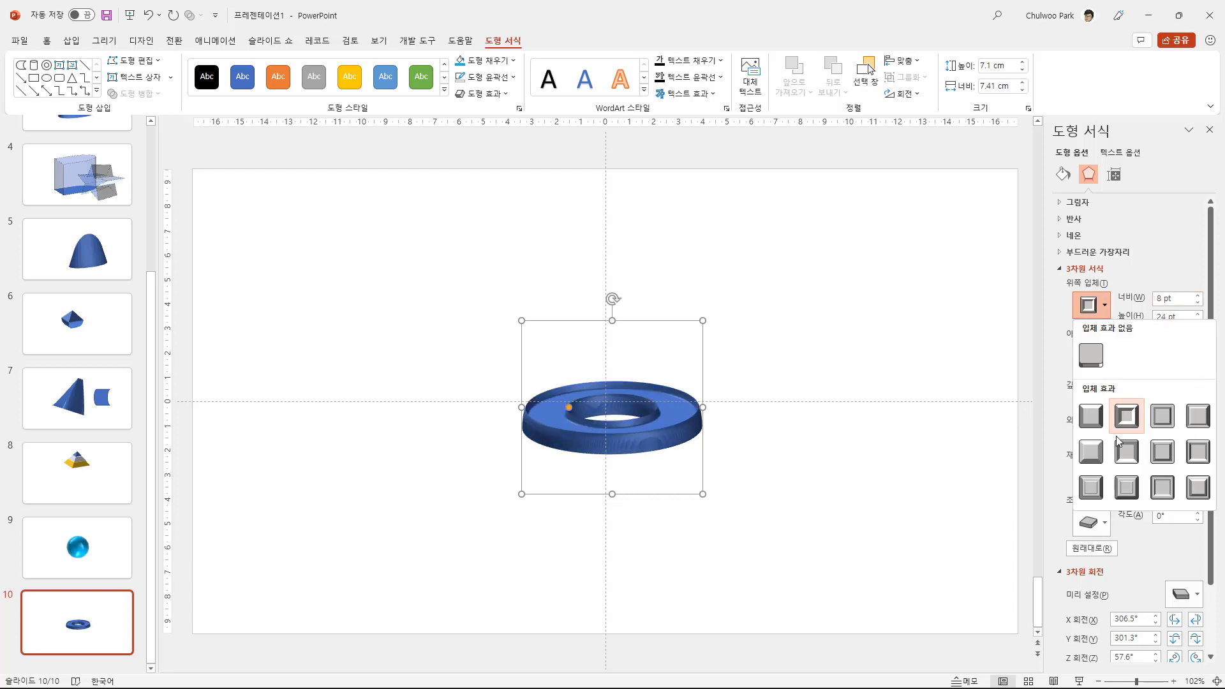
left_click(1105, 492)
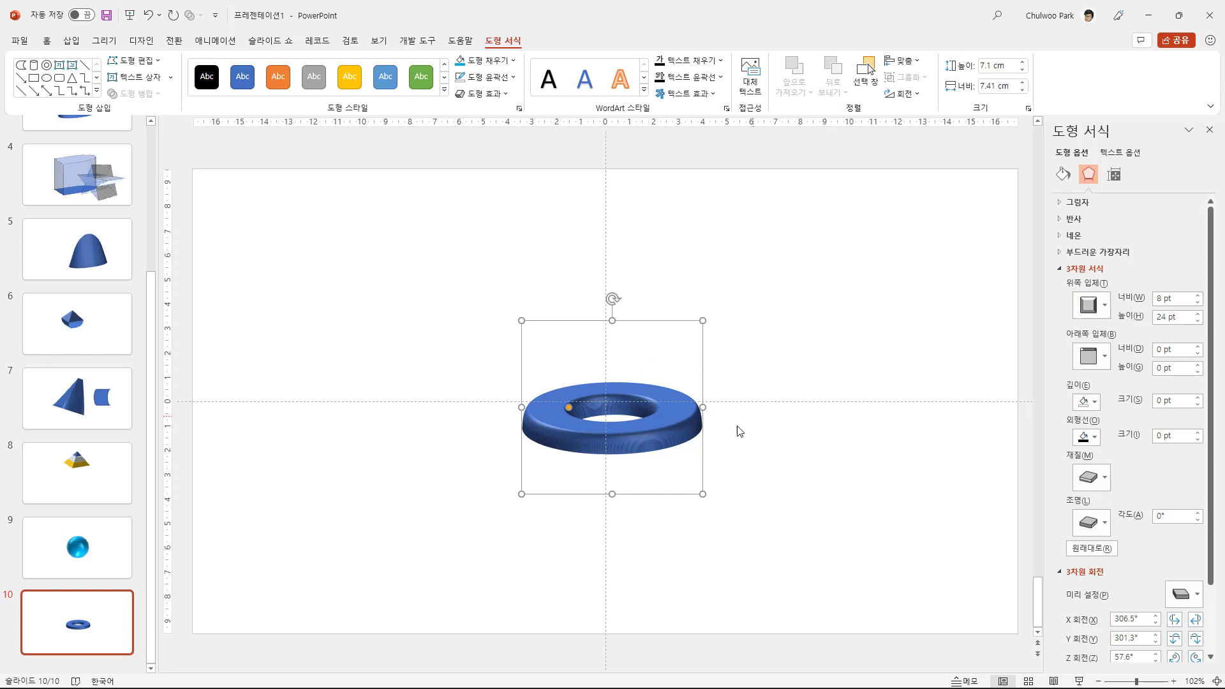
left_click(692, 457)
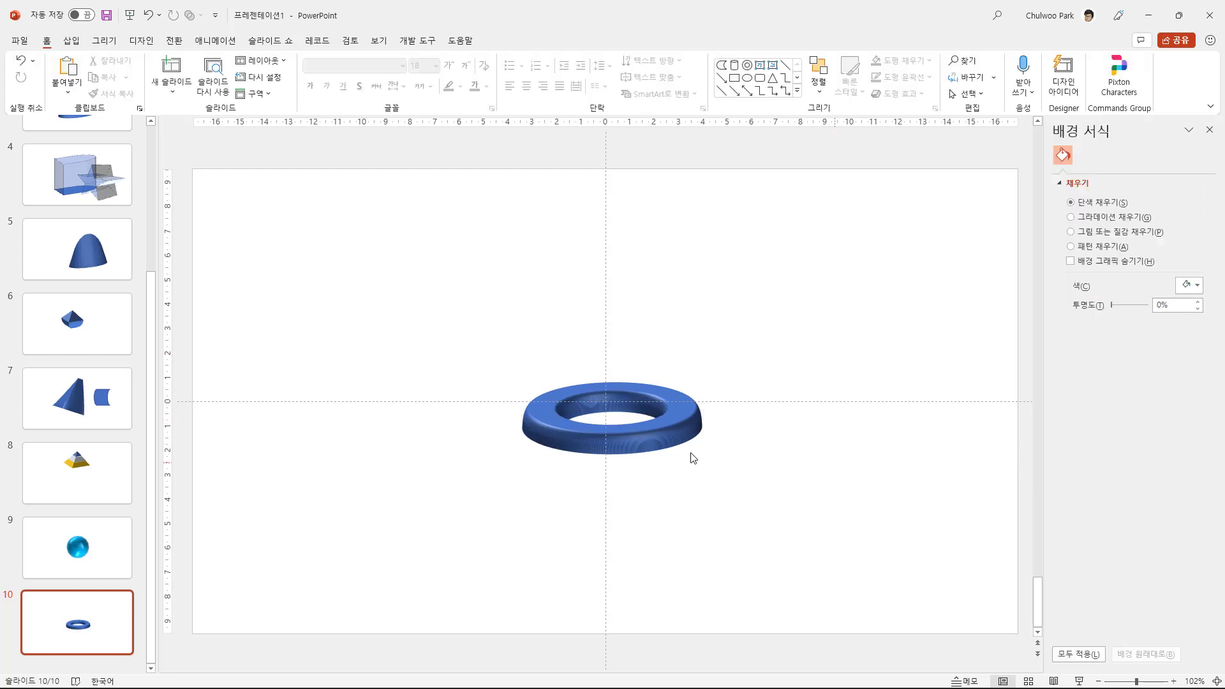
- Give the ring a round bottom bevel with a width and height of 6 pt
left_click(624, 442)
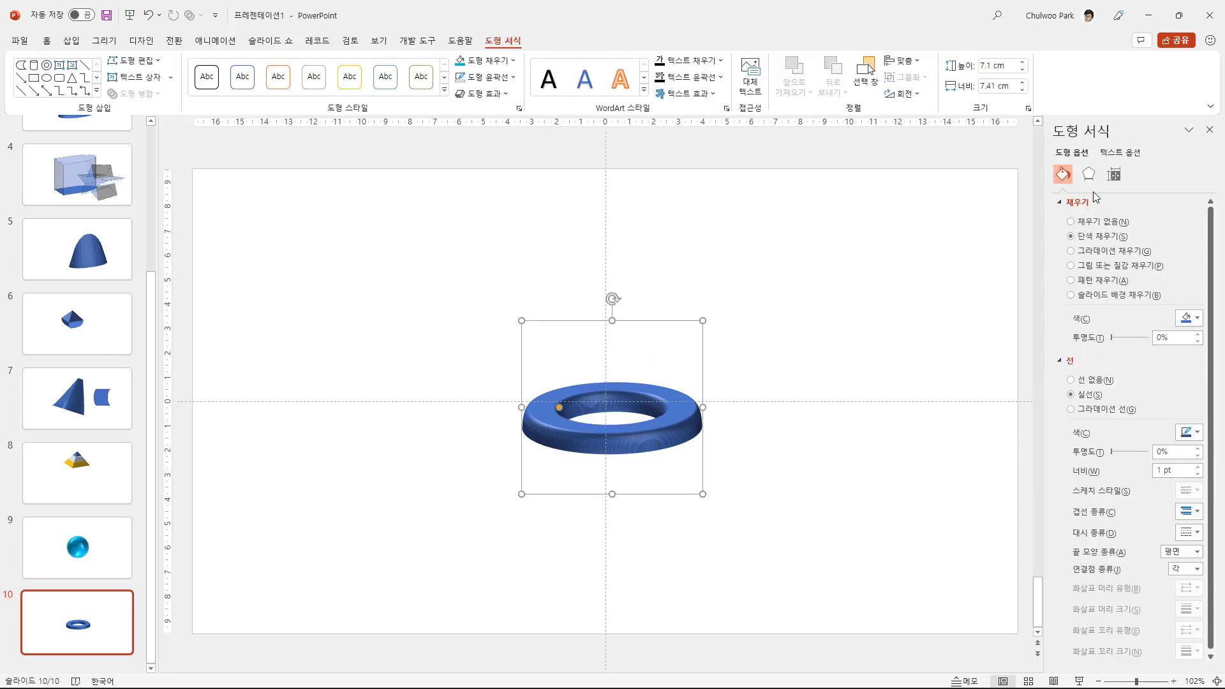
left_click(1088, 174)
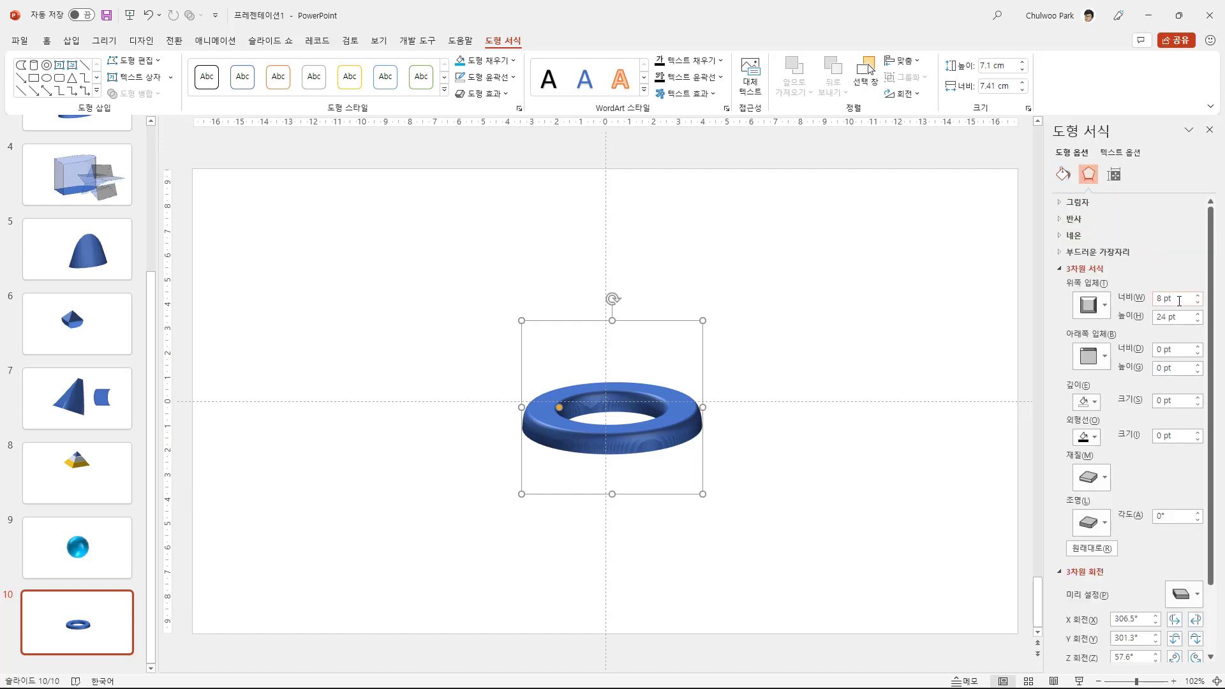
left_click(1091, 356)
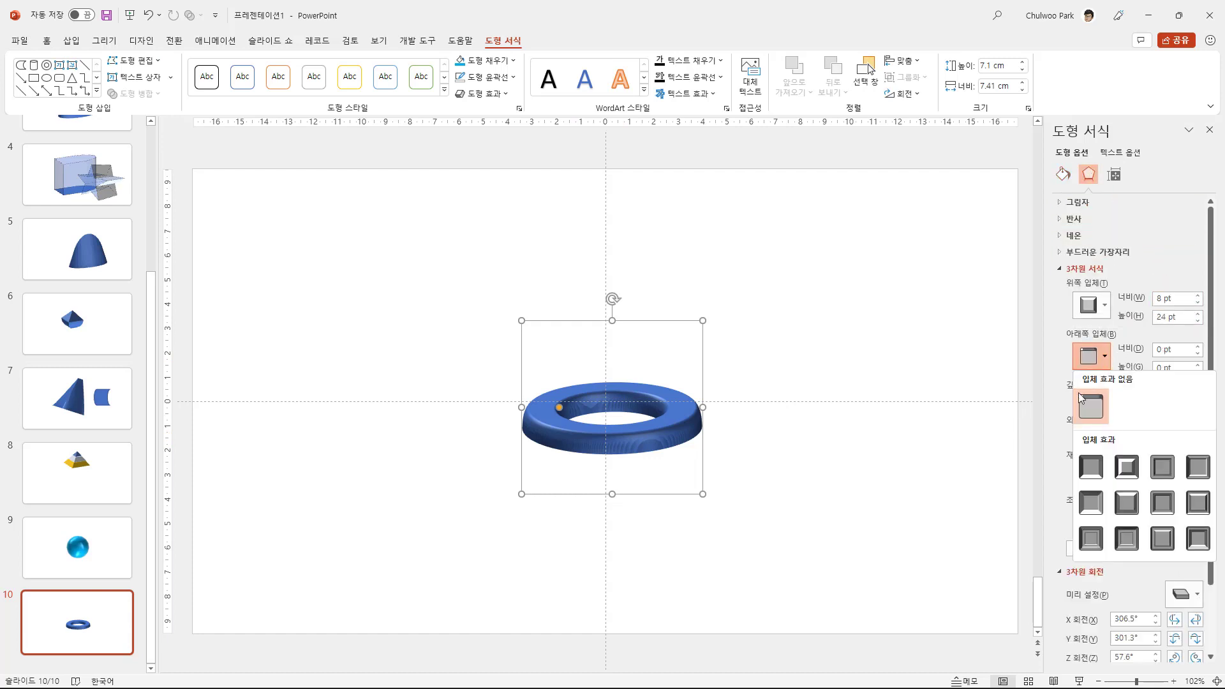
left_click(1093, 469)
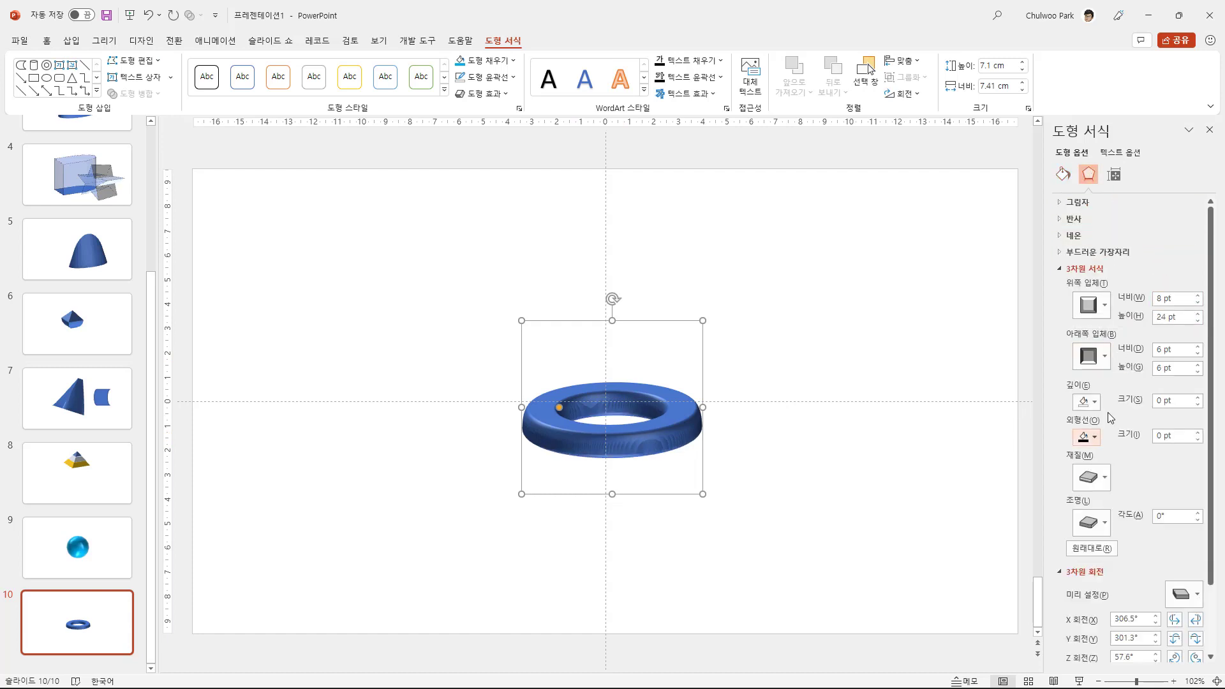
- Match the ring's bottom bevel to the top one with a width of 8 pt and a height of 24 pt
left_click(1166, 300)
key("ctrl+c")
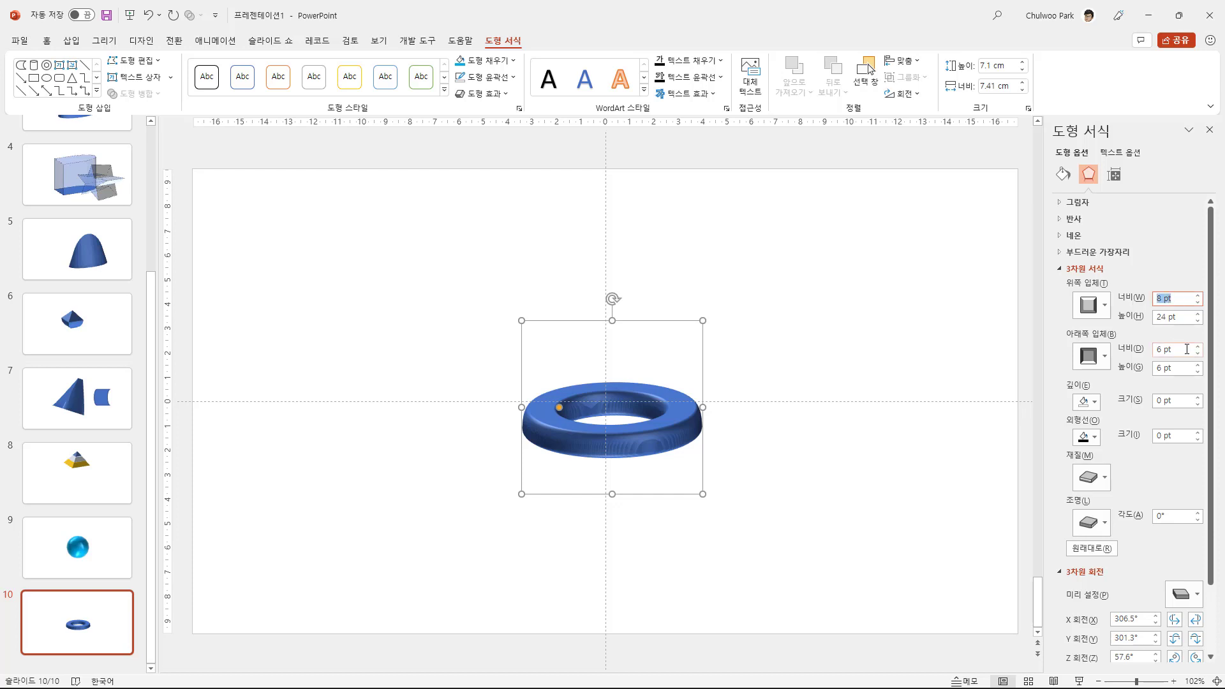
left_click_drag(1186, 349, 1106, 355)
key("ctrl+v")
left_click_drag(1188, 318, 1099, 319)
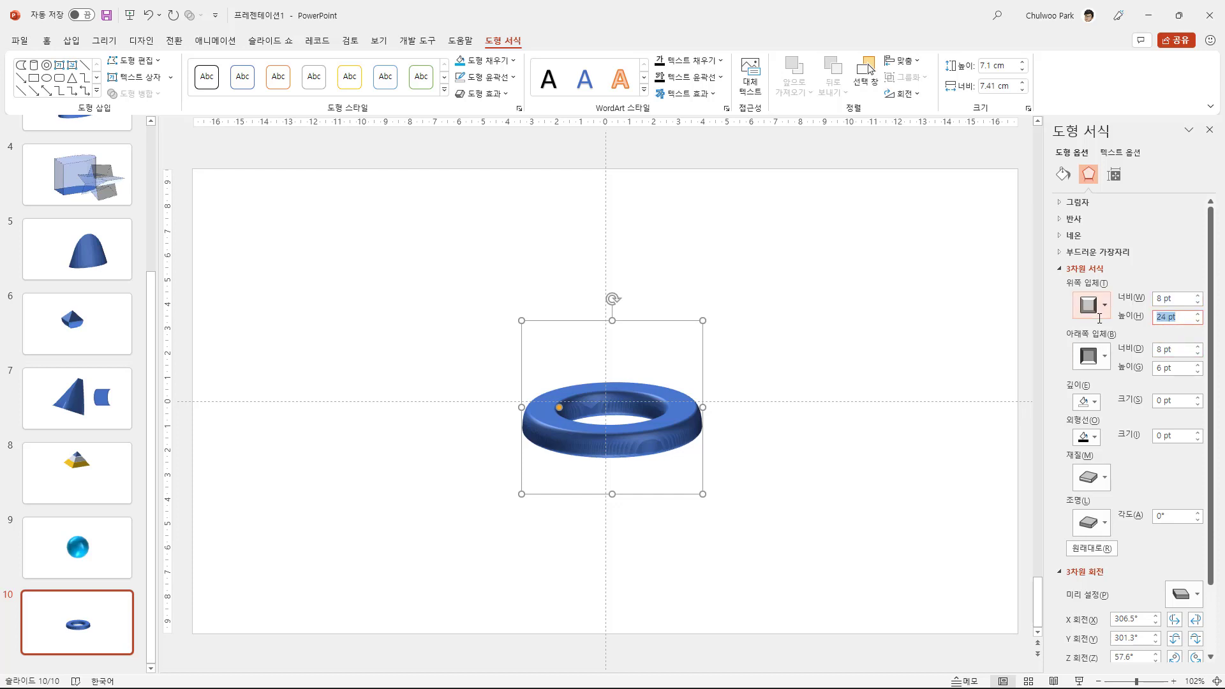
left_click_drag(1179, 372, 1106, 373)
type("24 pt")
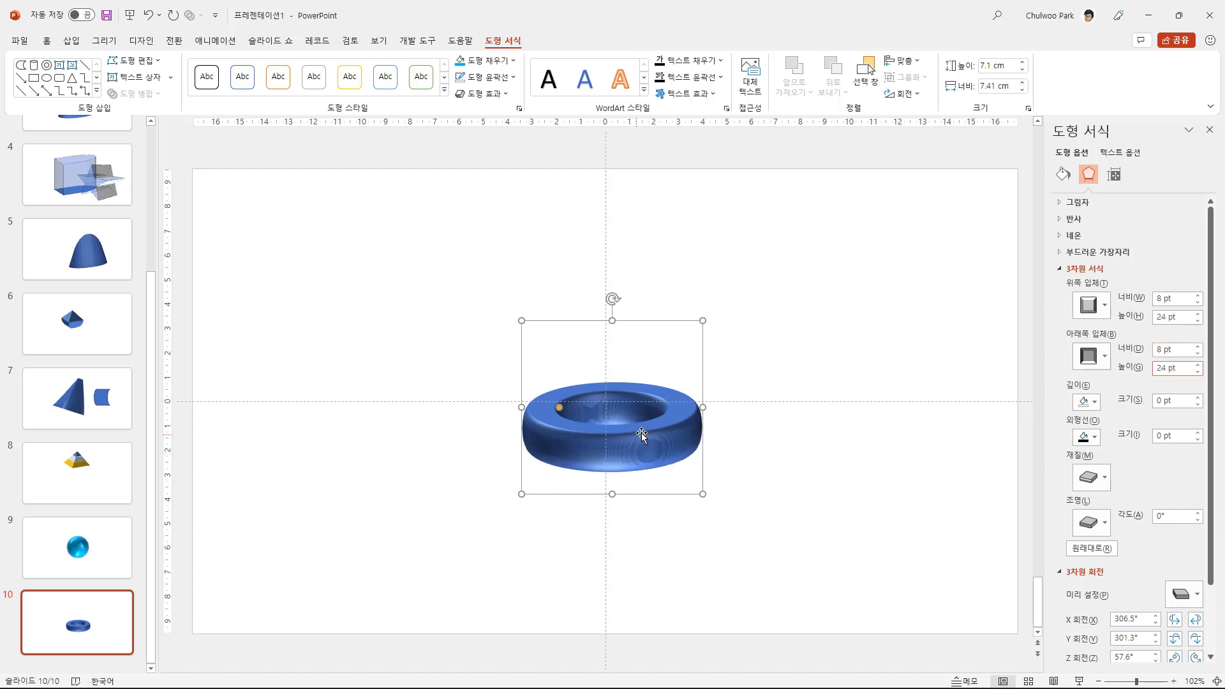
- Increase the widths of the ring's top and bottom bevels to 22 pt each
left_click(1197, 296)
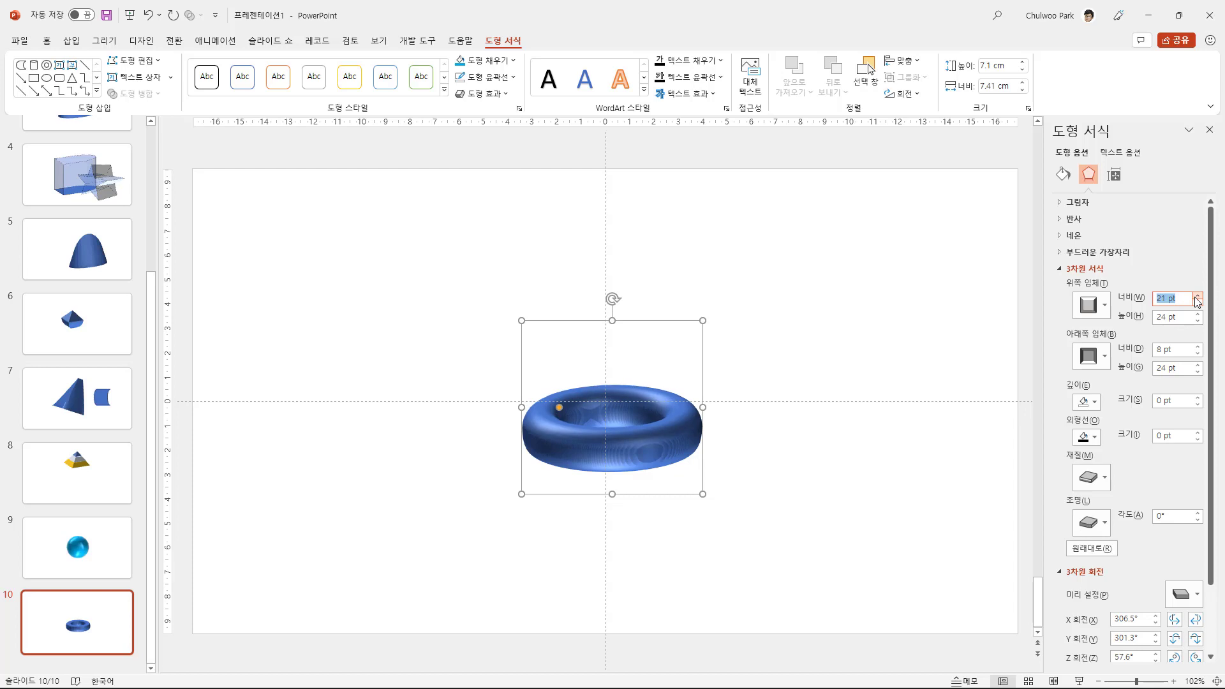
left_click(1198, 349)
left_click(1198, 349)
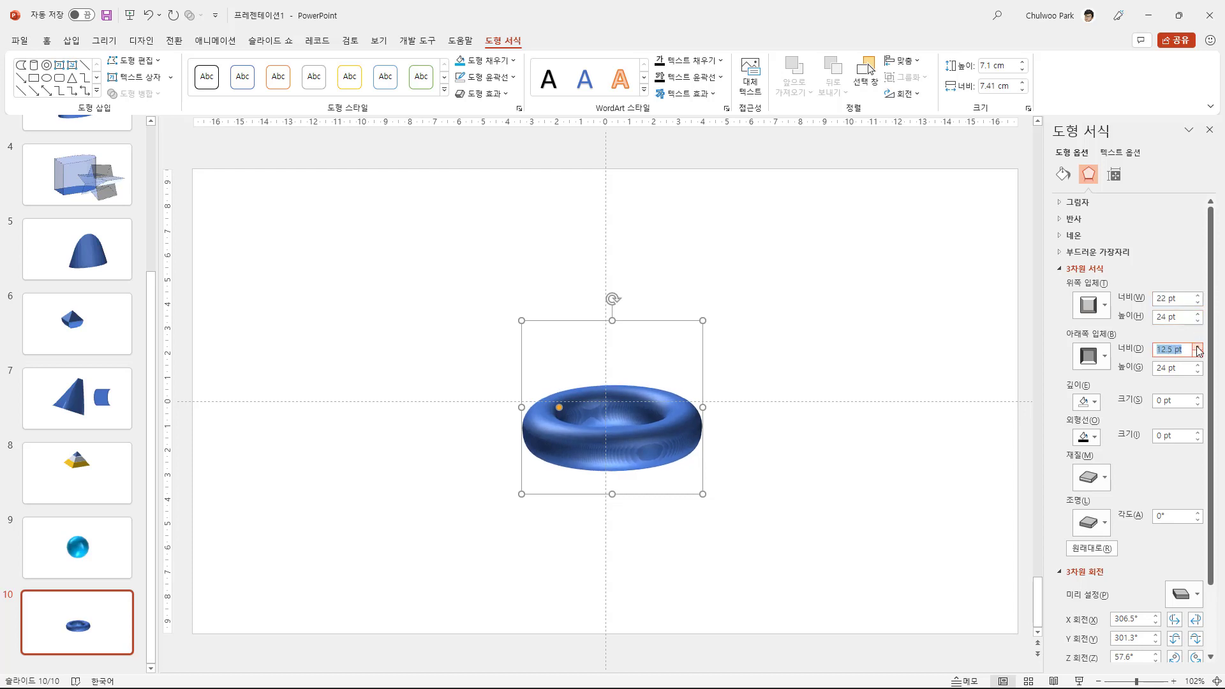
left_click(526, 529)
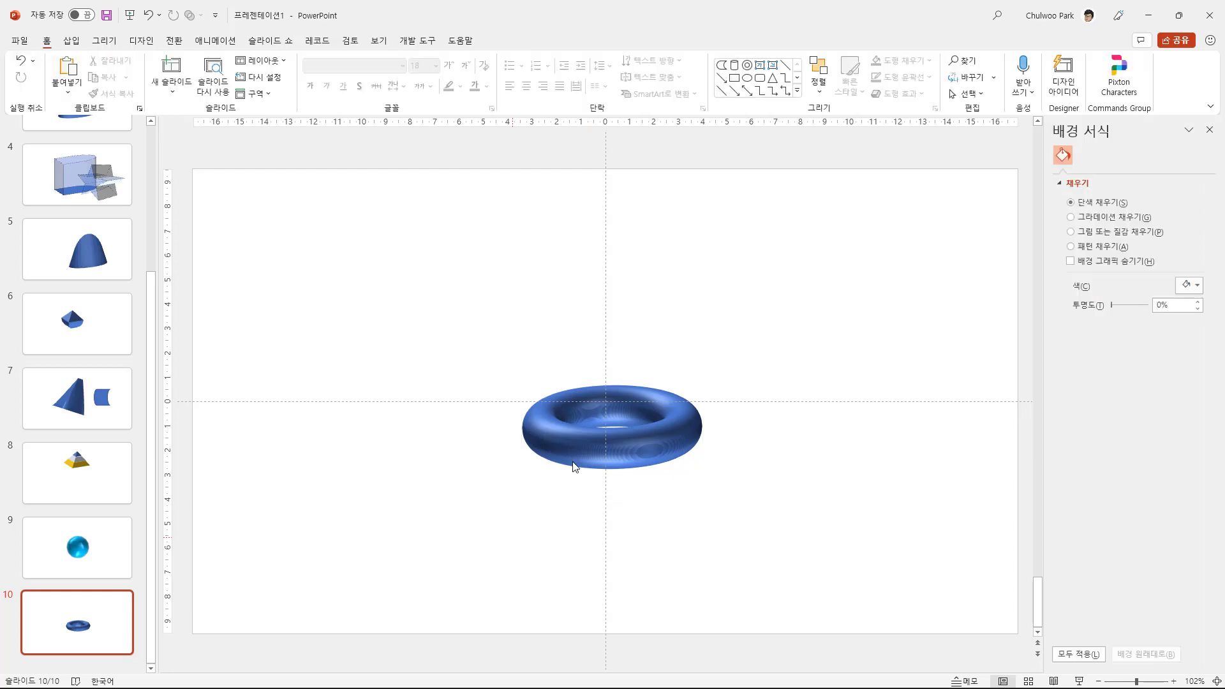
- Set the ring's depth size to 1.5 pt
left_click(630, 445)
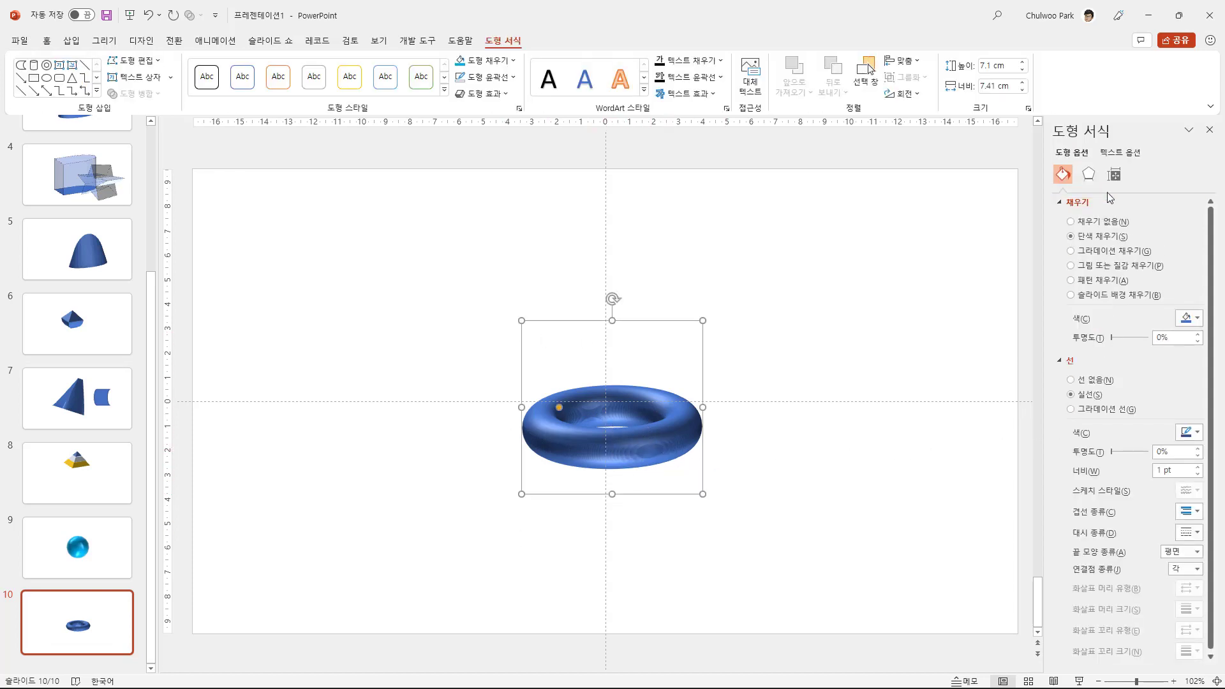
left_click(1088, 174)
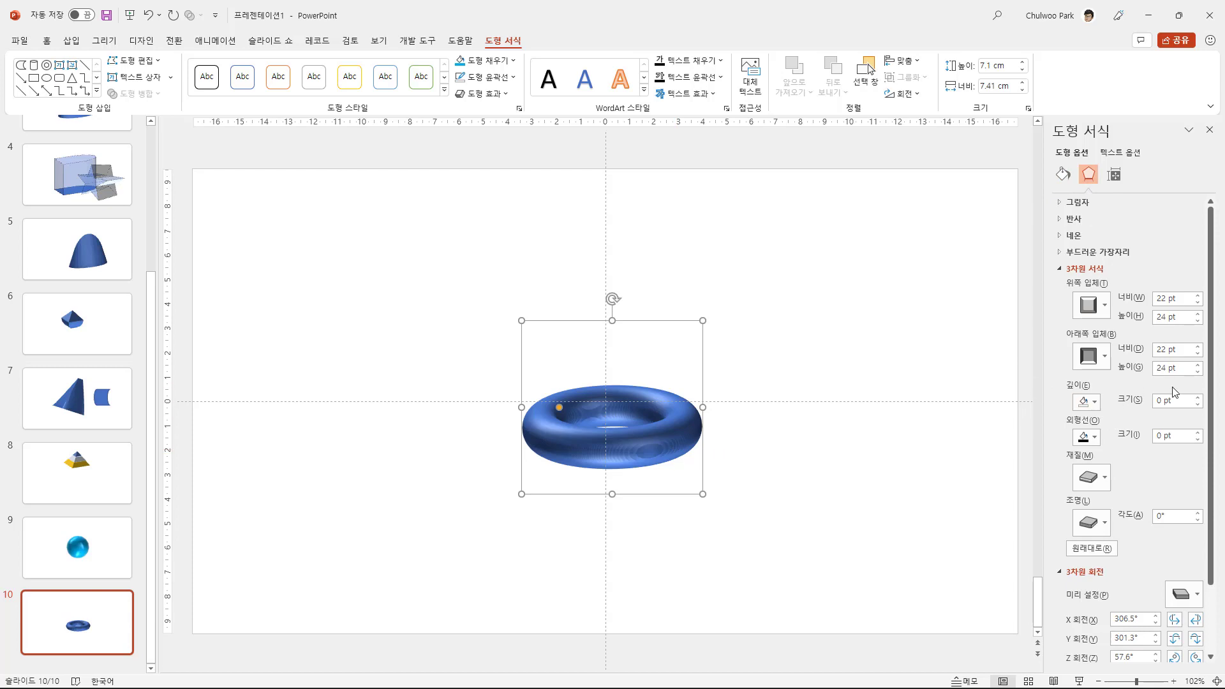
left_click(1200, 398)
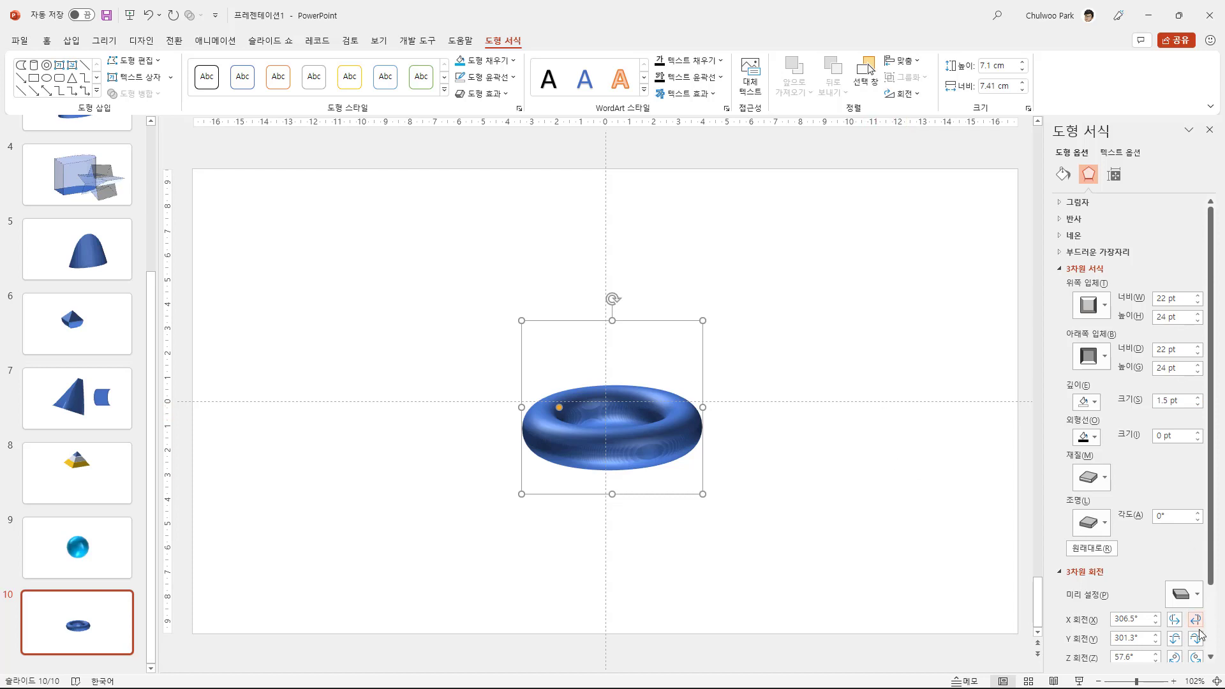
- Tilt the ring to a Y rotation of 307.5° and narrow its hole slightly
left_click(1175, 638)
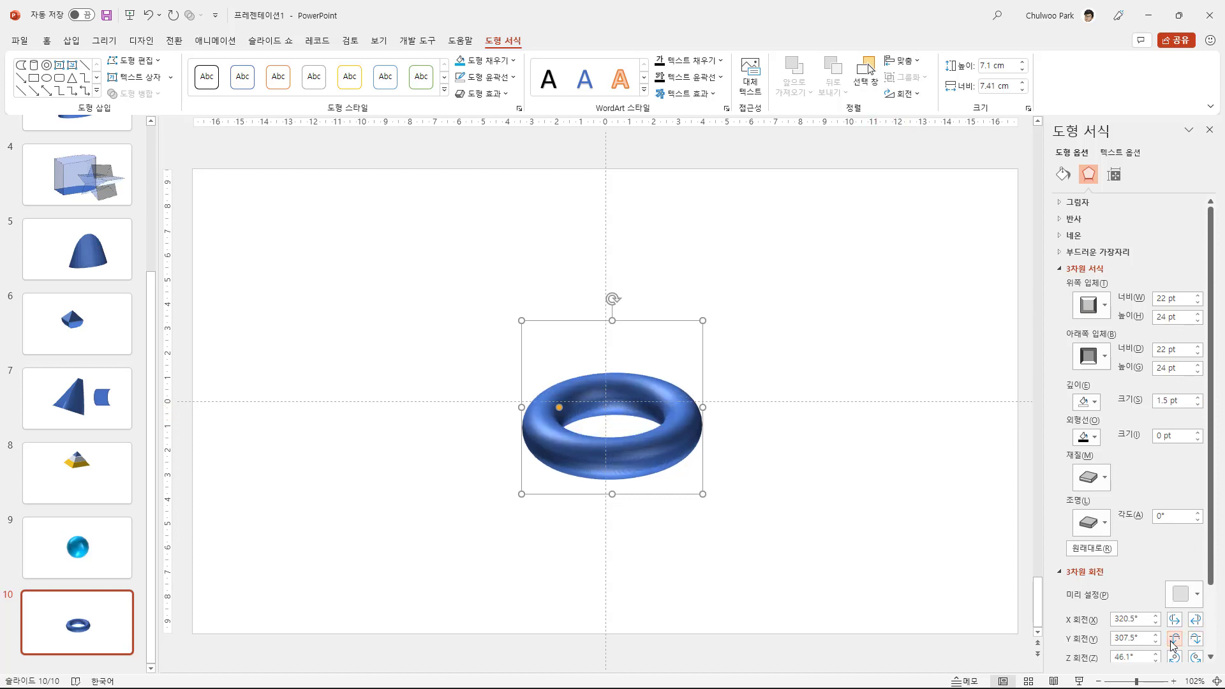
left_click_drag(559, 410, 575, 407)
left_click(487, 450)
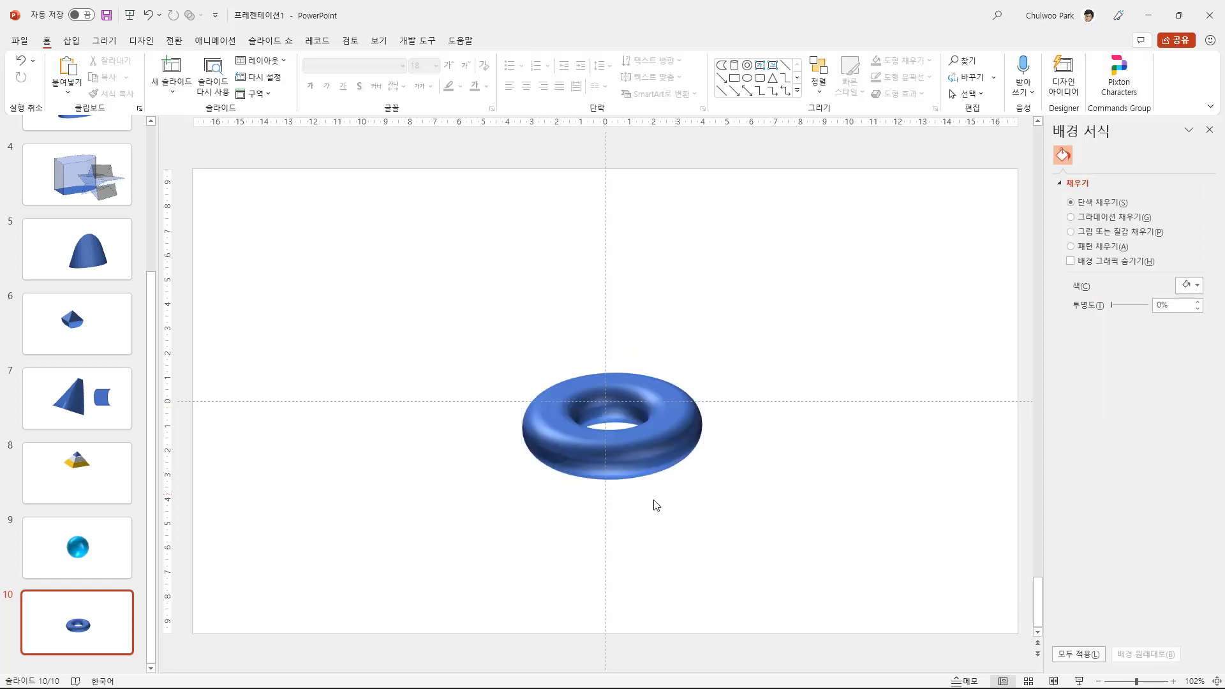
- Fill the ring with the golden-orange standard colour
left_click(603, 477)
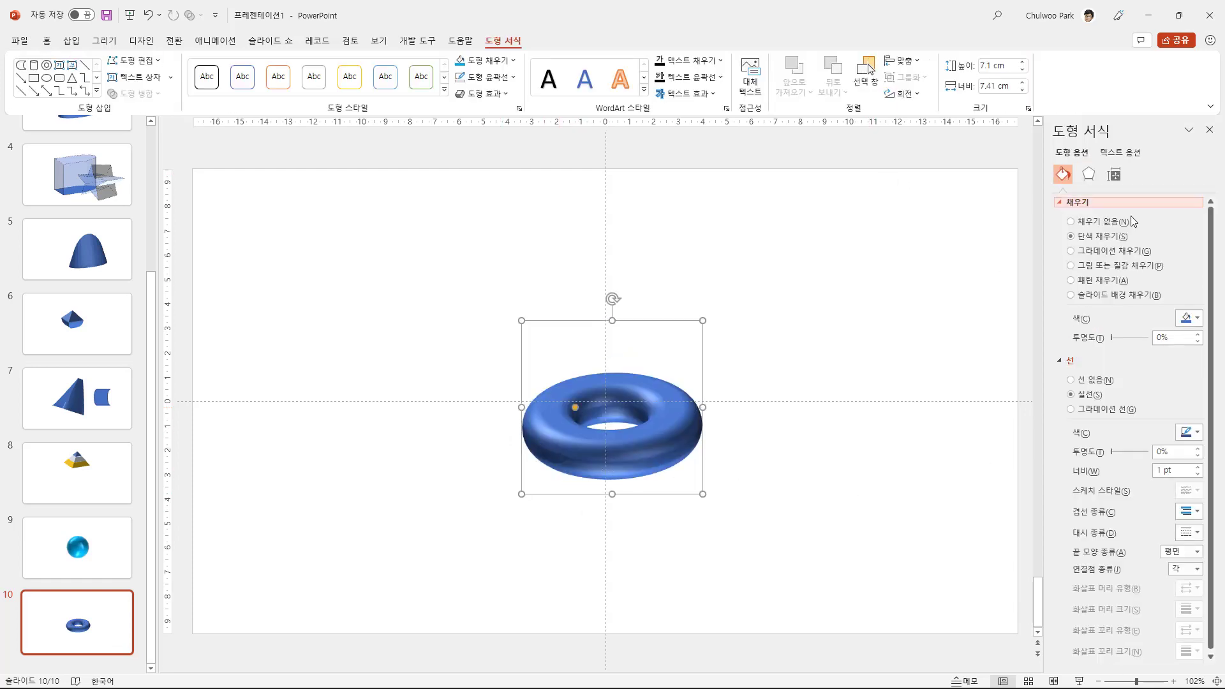
left_click(1188, 318)
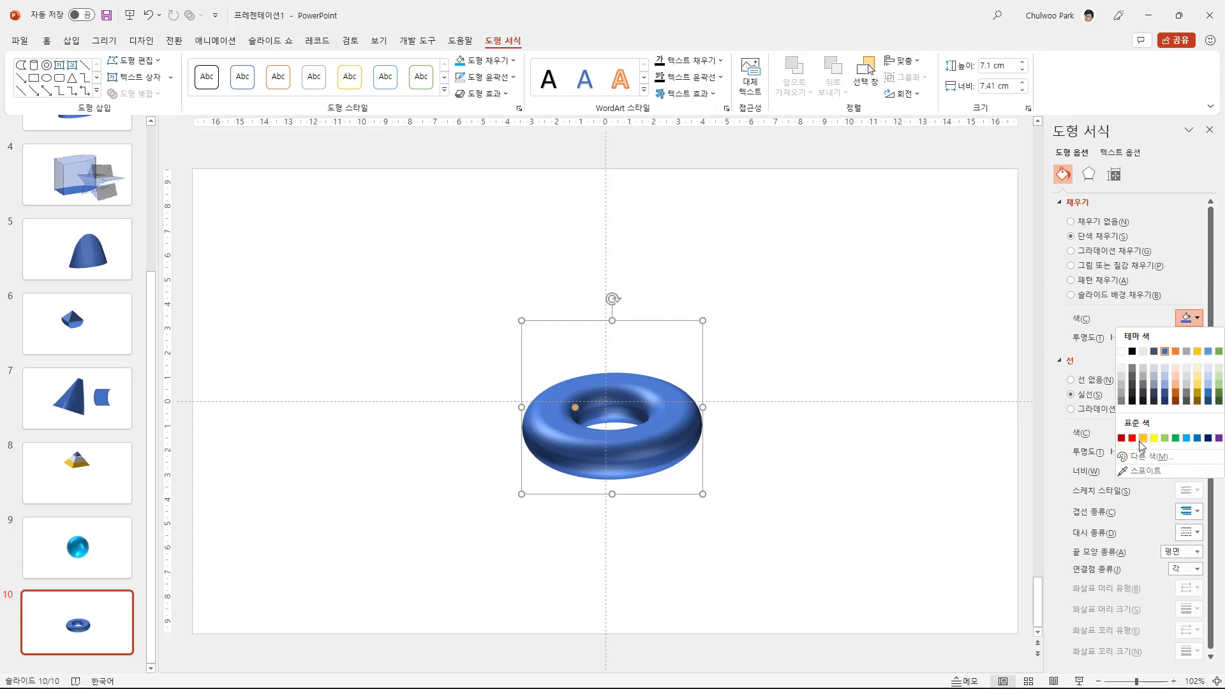
left_click(1142, 439)
left_click(755, 458)
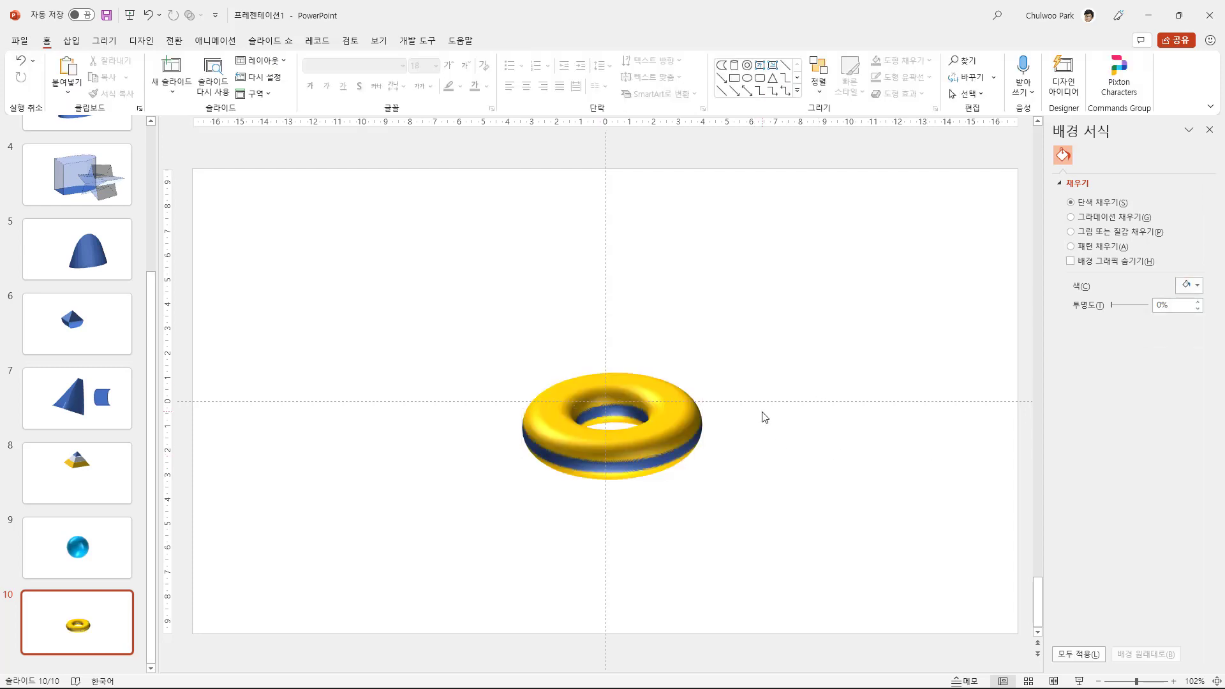
- Remove the outline from the golden ring
double_click(694, 422)
left_click(485, 76)
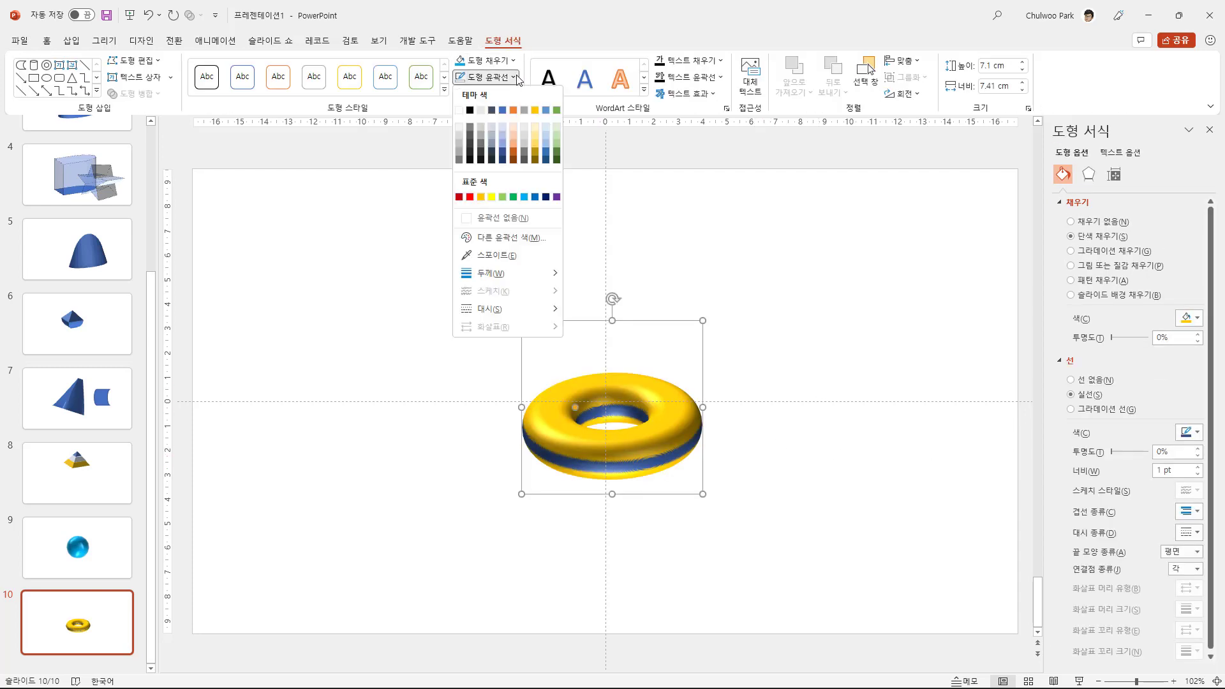
left_click(495, 218)
left_click(758, 428)
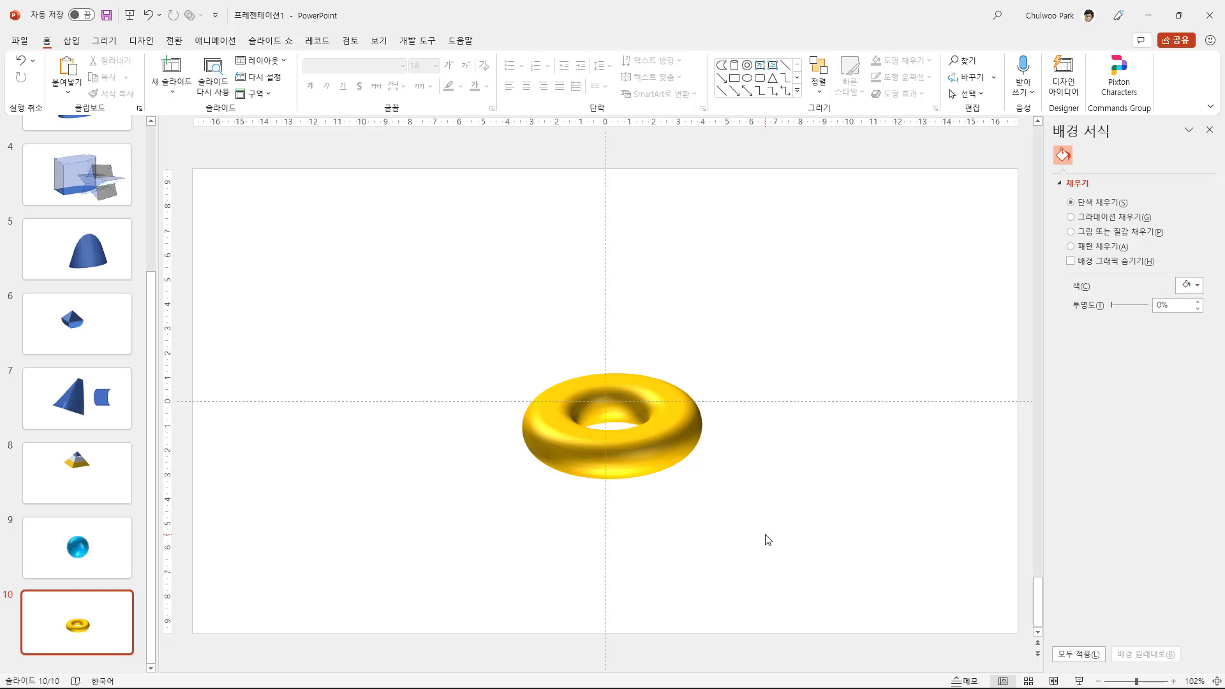
left_click(616, 444)
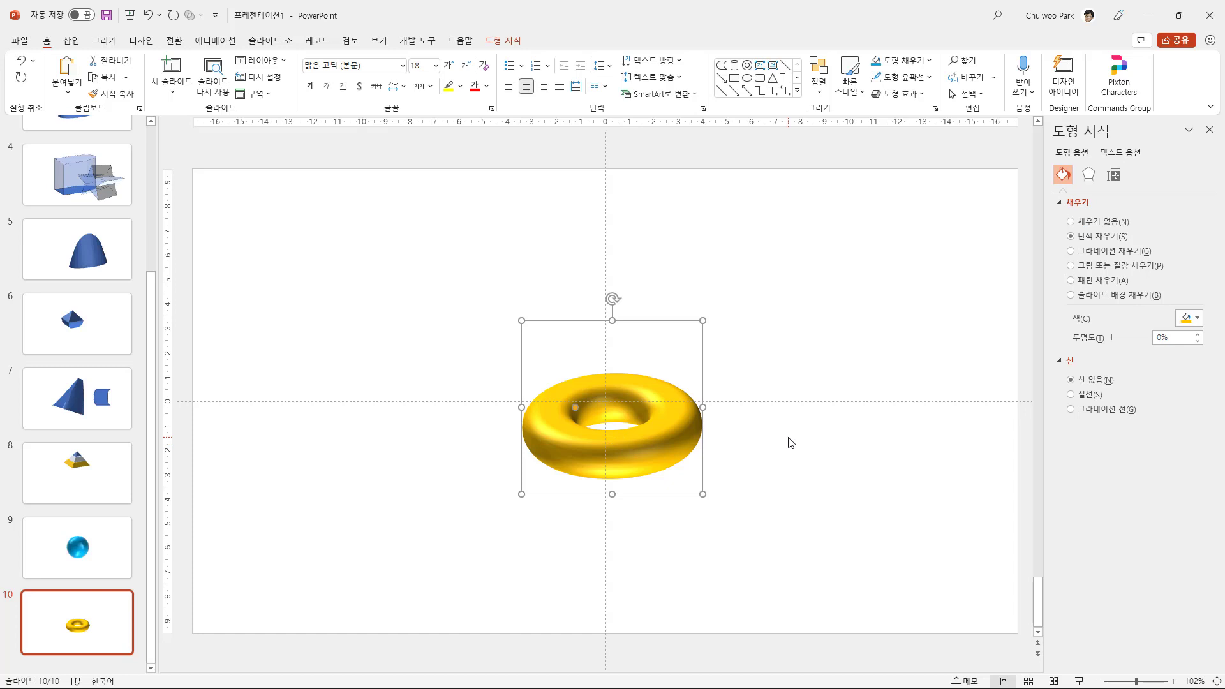
left_click(1088, 174)
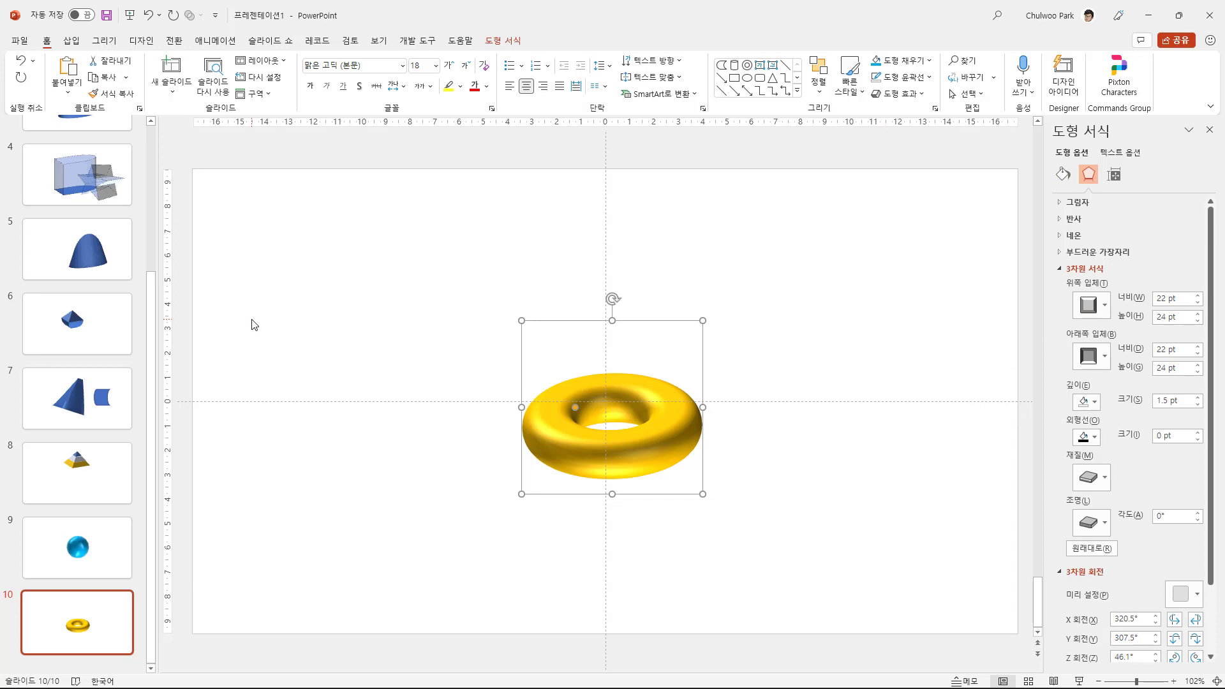
left_click(504, 40)
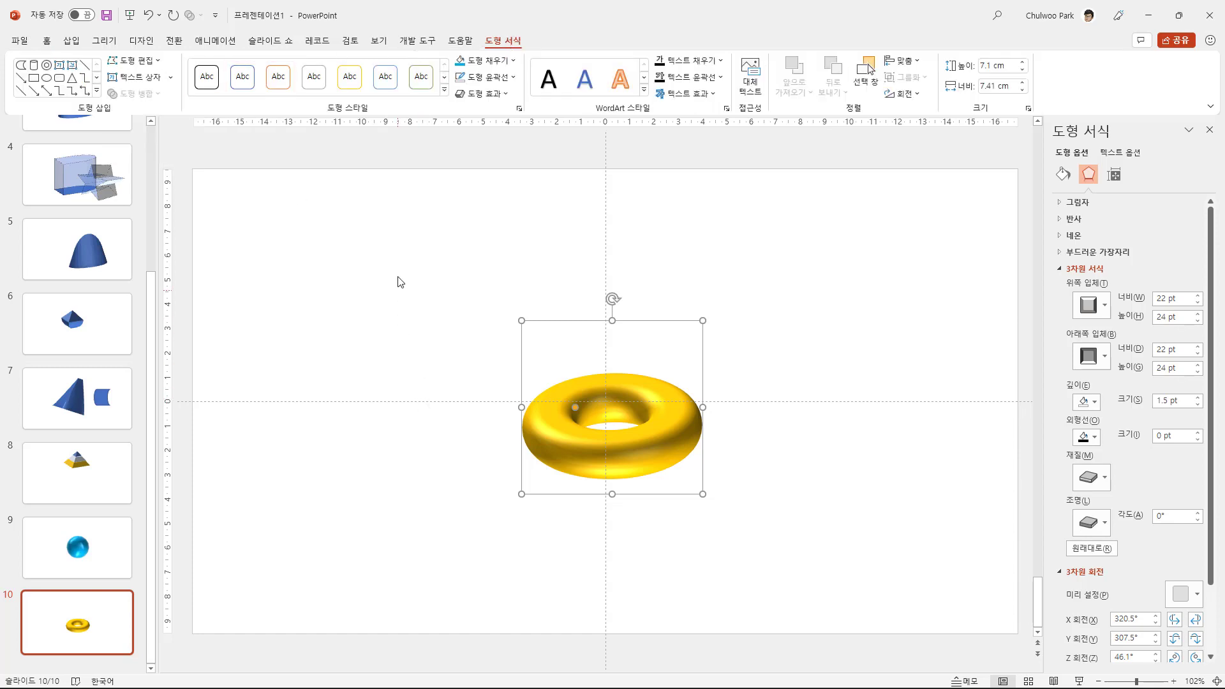
left_click_drag(398, 254, 806, 565)
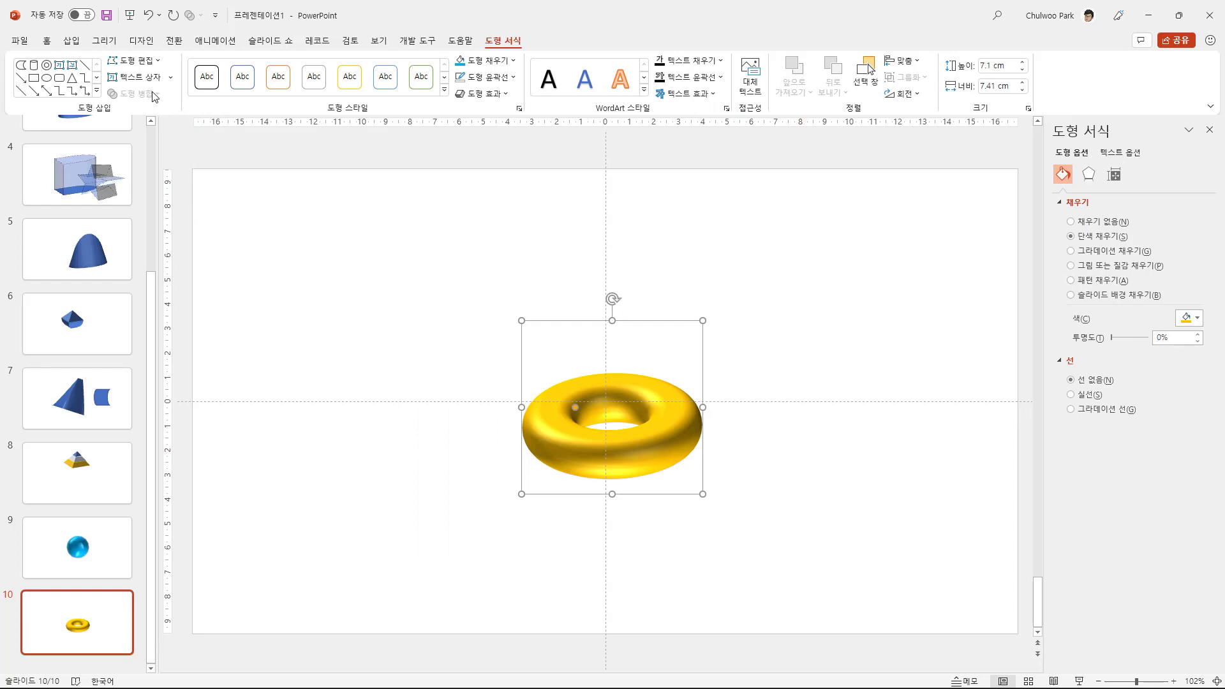
left_click(400, 295)
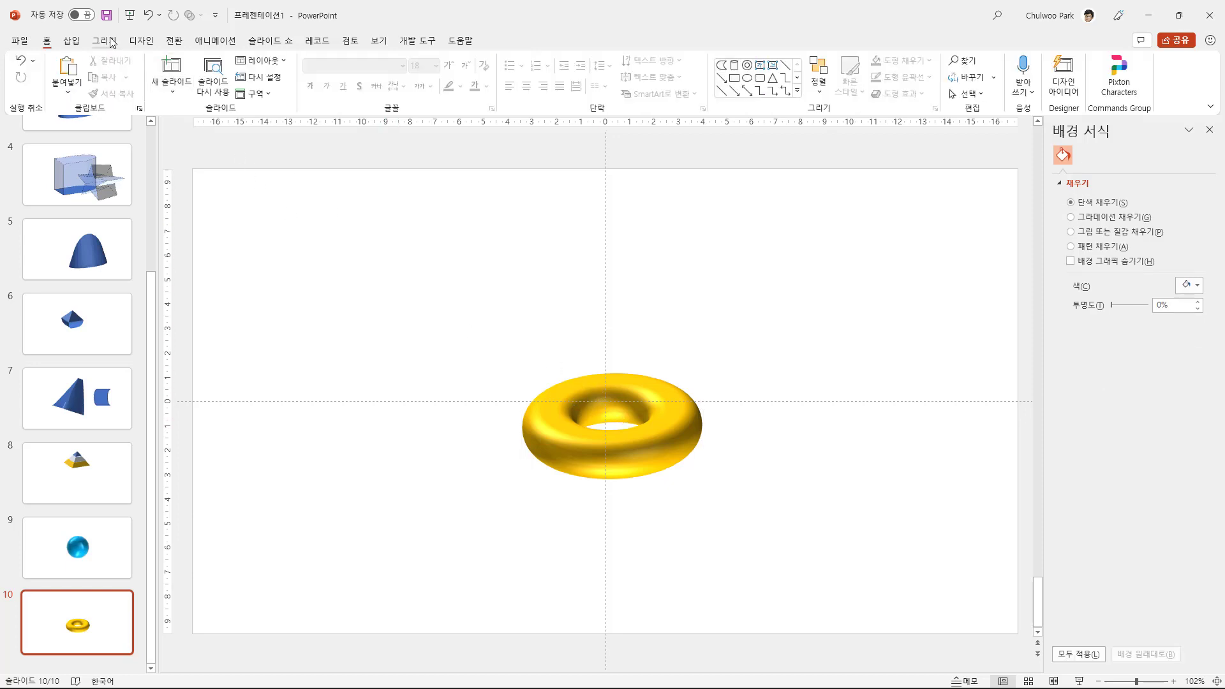
- Search the stock 3D models for "pyramid" and insert the light grey four-sided pyramid on the ring's slide
left_click(71, 40)
left_click(311, 90)
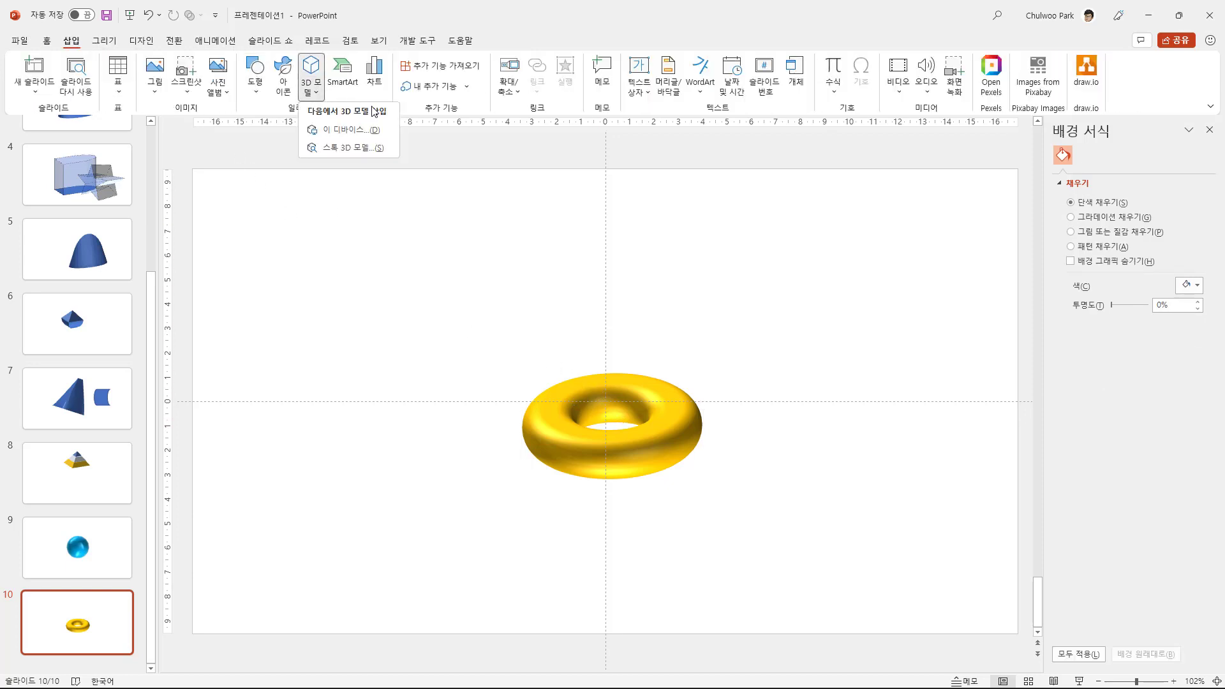
left_click(381, 148)
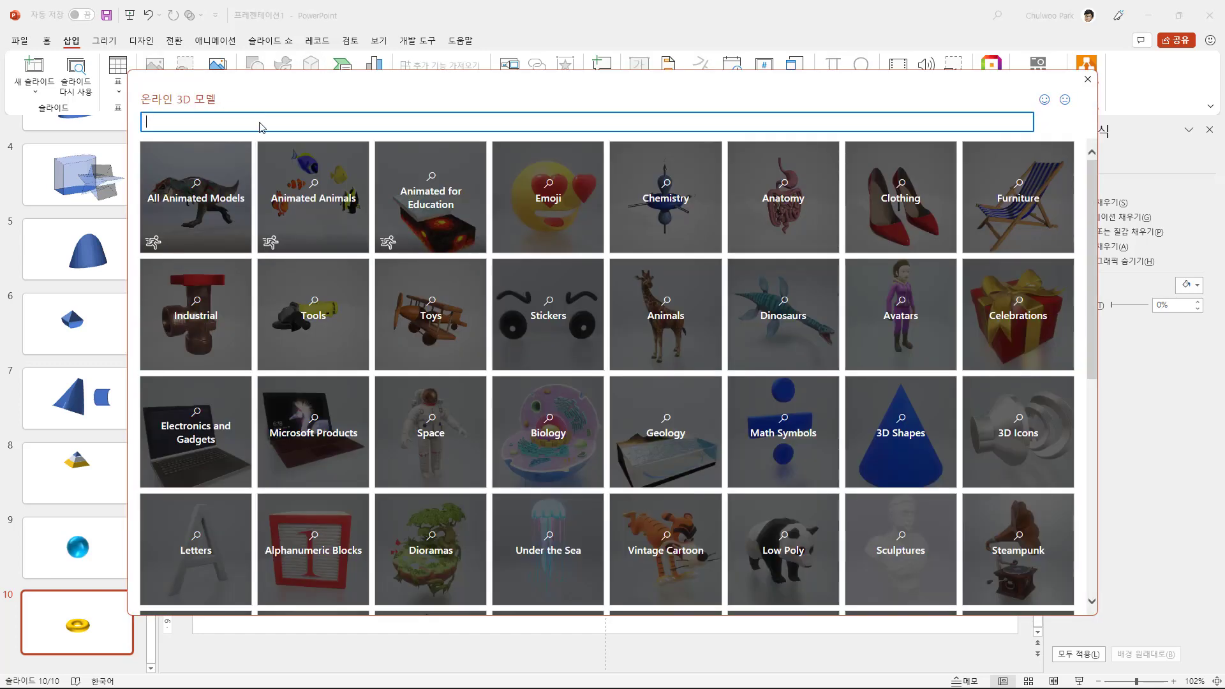
type("pyramid")
key("Return")
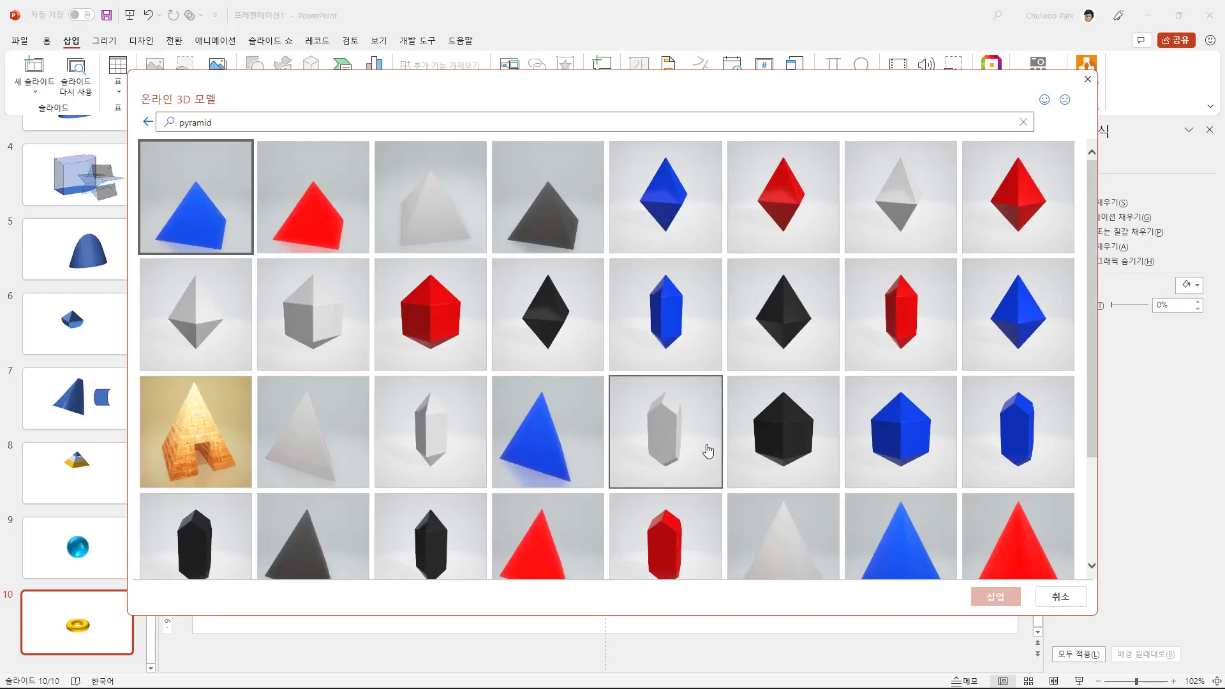
scroll(767, 447, "down", 1)
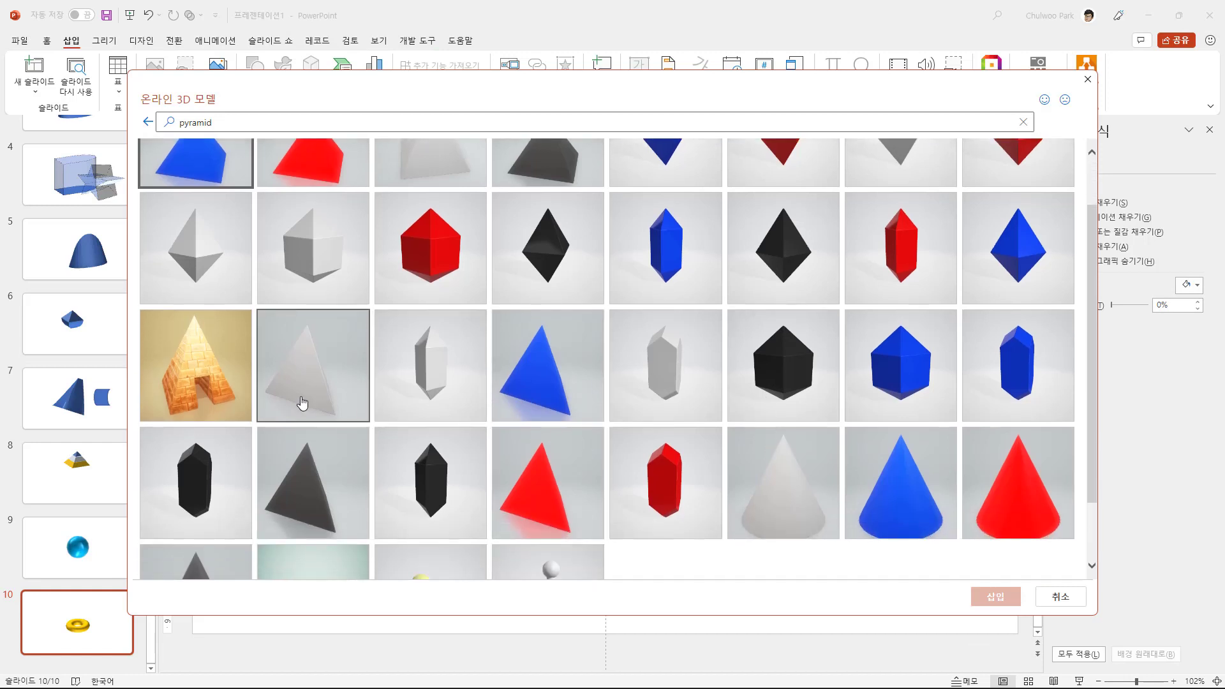
left_click(300, 403)
left_click(981, 601)
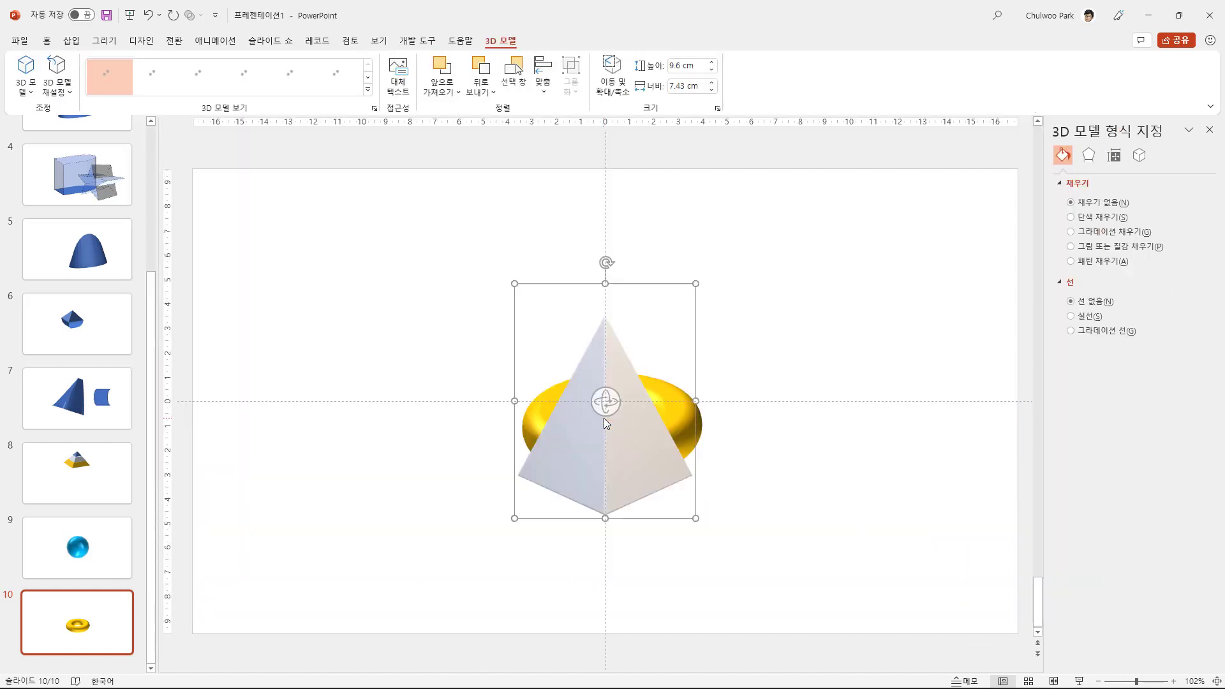
- Turn the pyramid model so one edge faces forward, enlarge it to about 12.4 by 11.3 cm and place it beside the ring
left_click_drag(604, 411, 819, 335)
left_click_drag(716, 238, 481, 203)
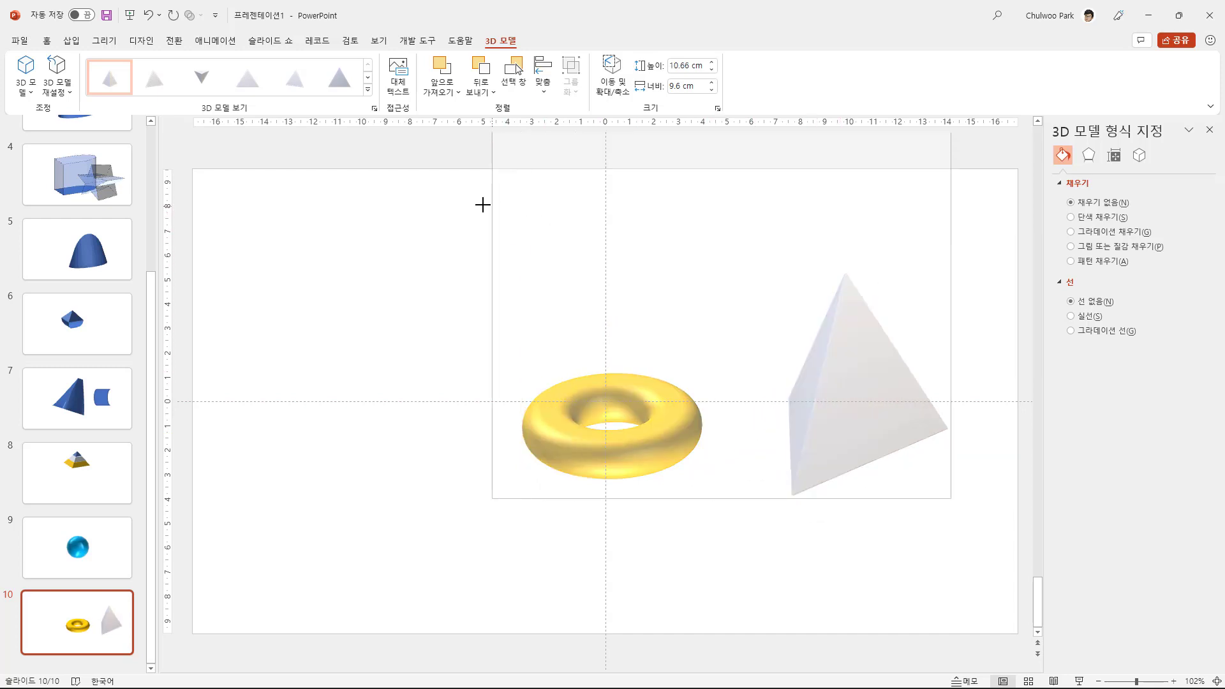
left_click_drag(785, 331, 848, 479)
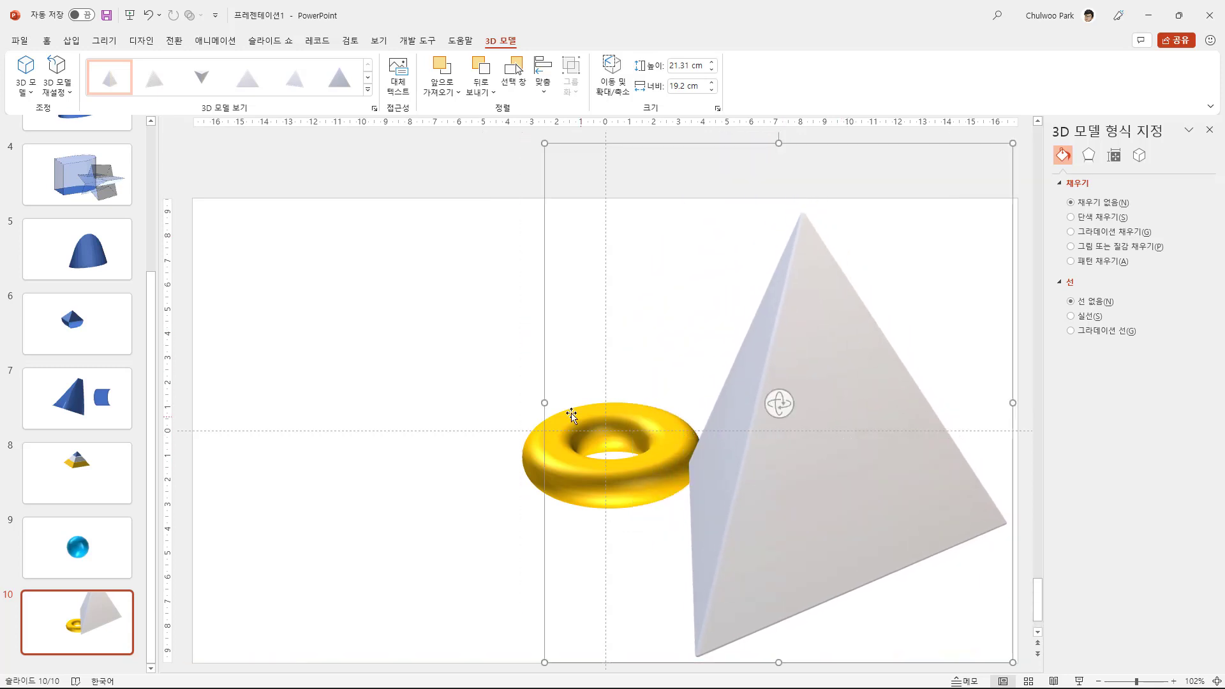
left_click_drag(543, 403, 662, 399)
left_click_drag(834, 407, 883, 381)
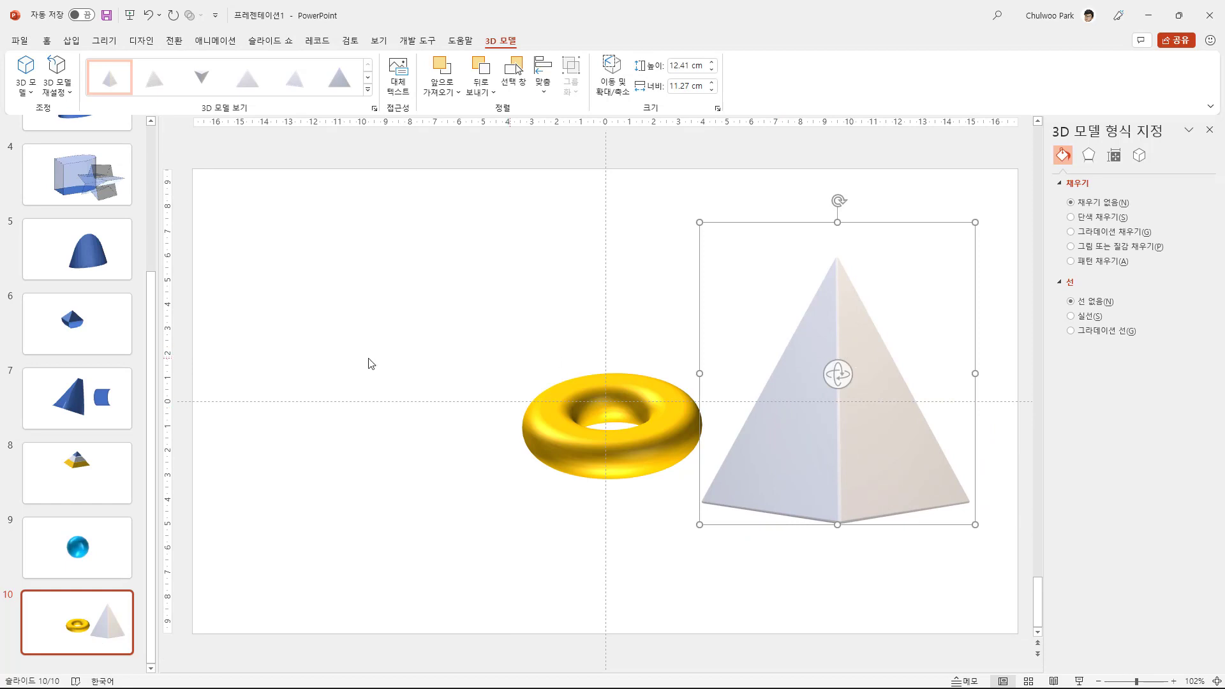
left_click(89, 470)
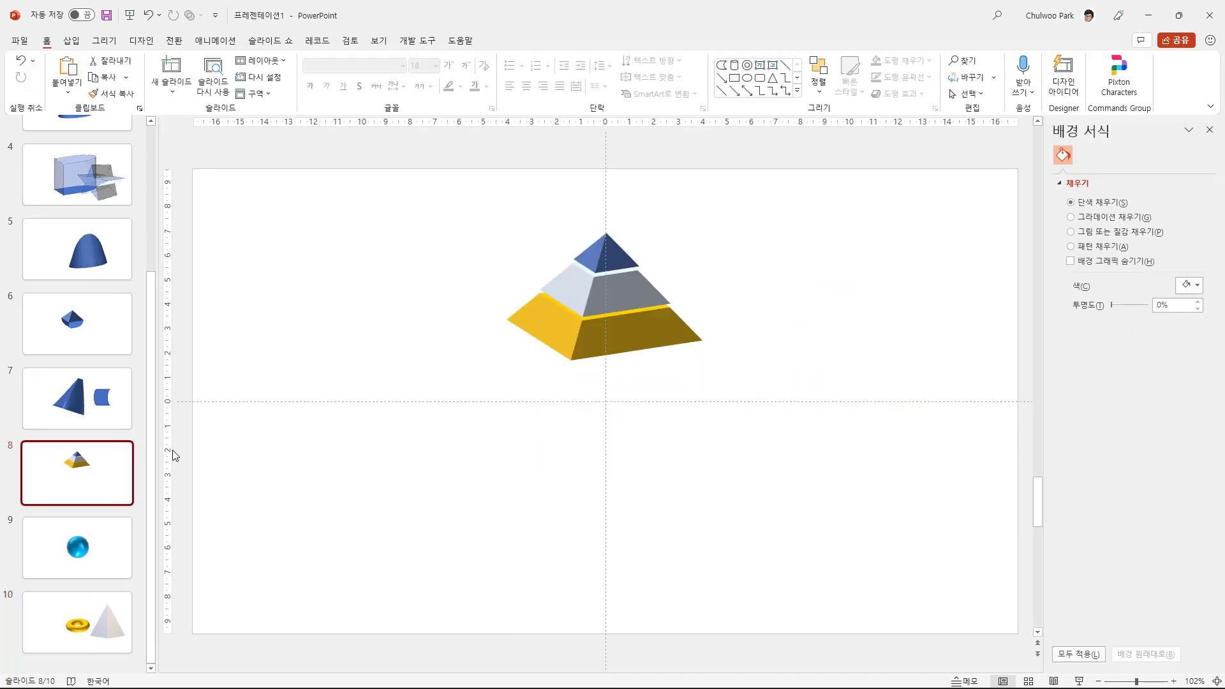
key("Down")
key("Down")
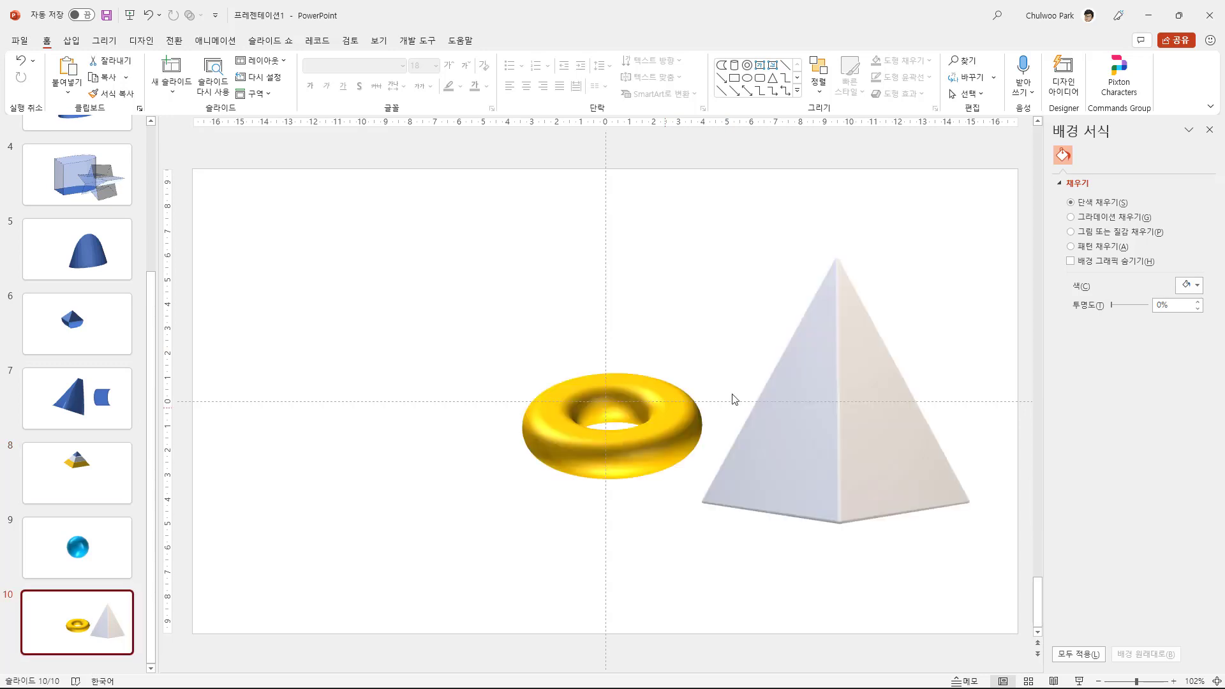
- Rotate the pyramid model in 3D so it tilts and shows one broad face beside a narrower one
left_click(850, 419)
left_click_drag(837, 377, 805, 434)
- Apply the perspective rotation preset with X 34.5°, Y 8.1° and Z 357.1° to the golden ring
left_click(611, 439)
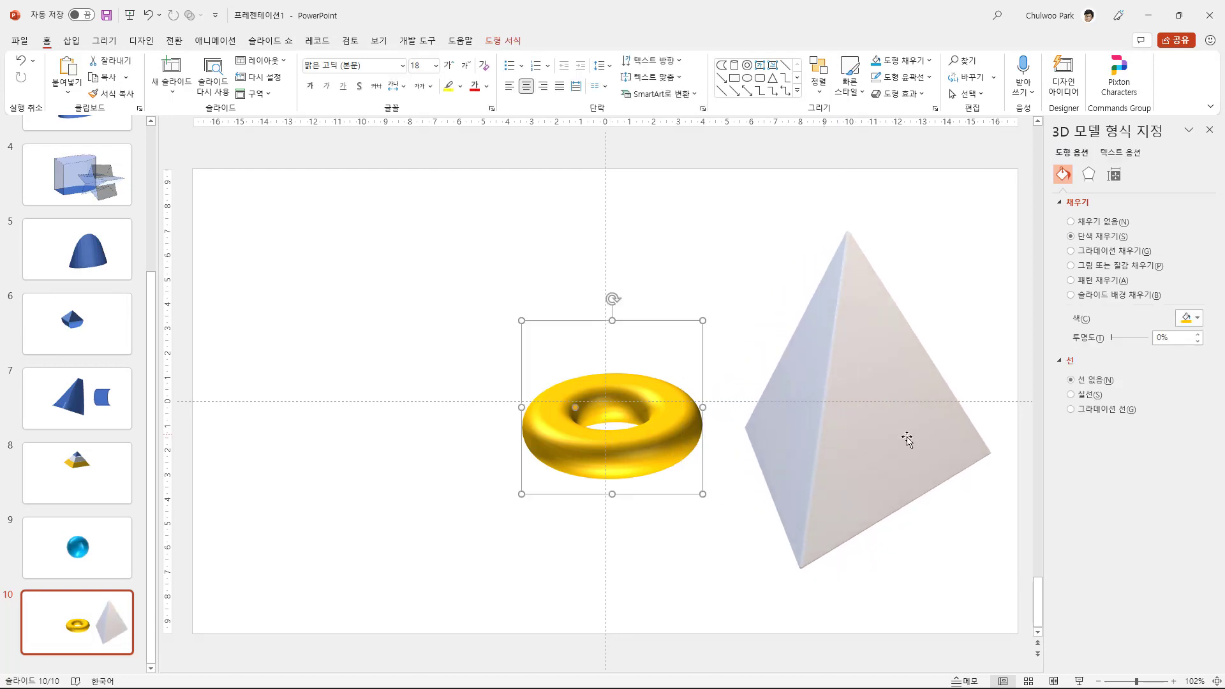
left_click(1088, 174)
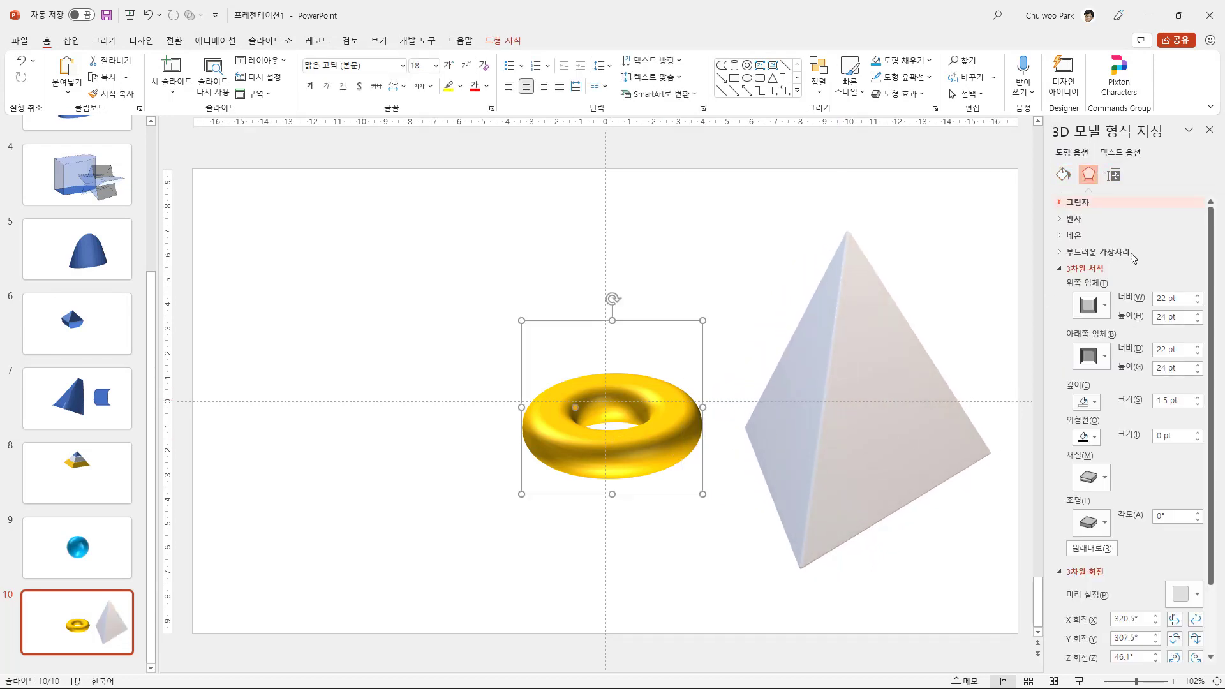
left_click(1180, 593)
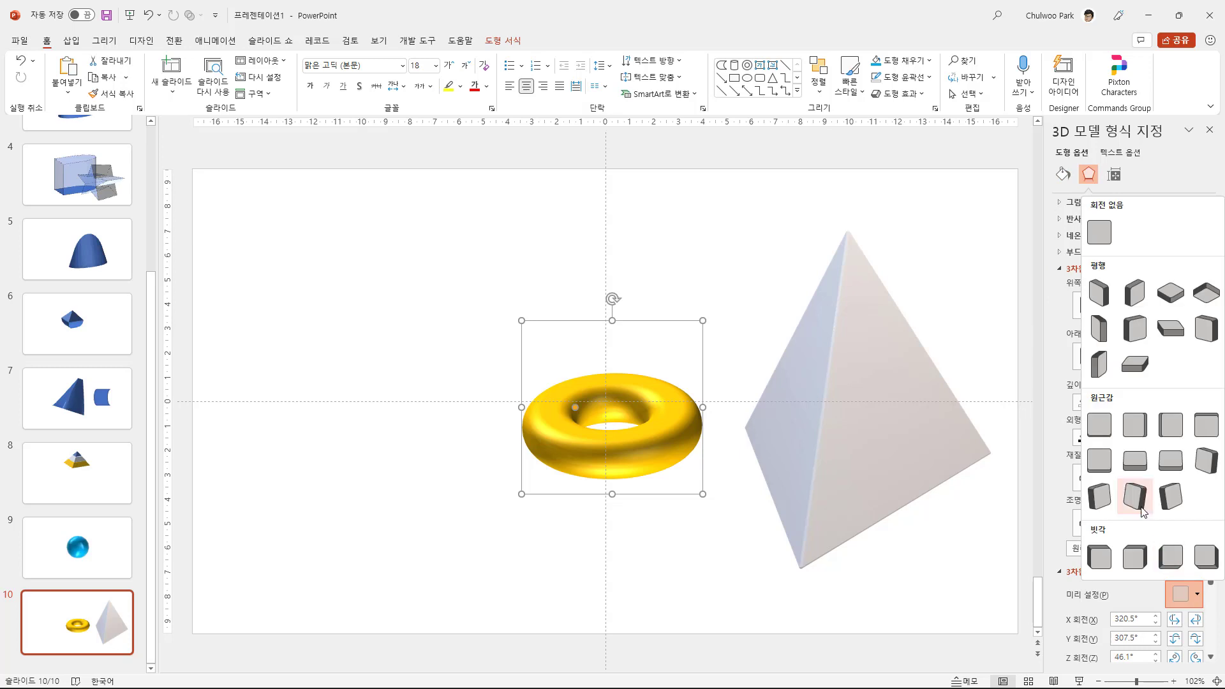
left_click(1142, 513)
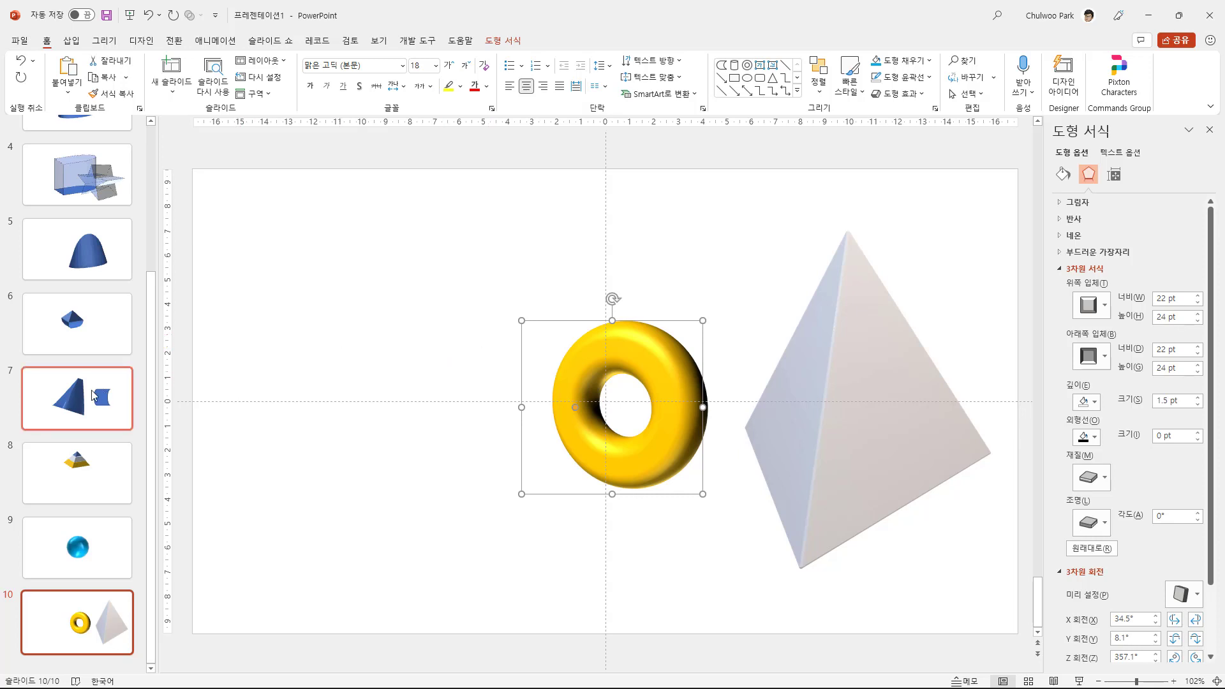
left_click(76, 475)
left_click(68, 272)
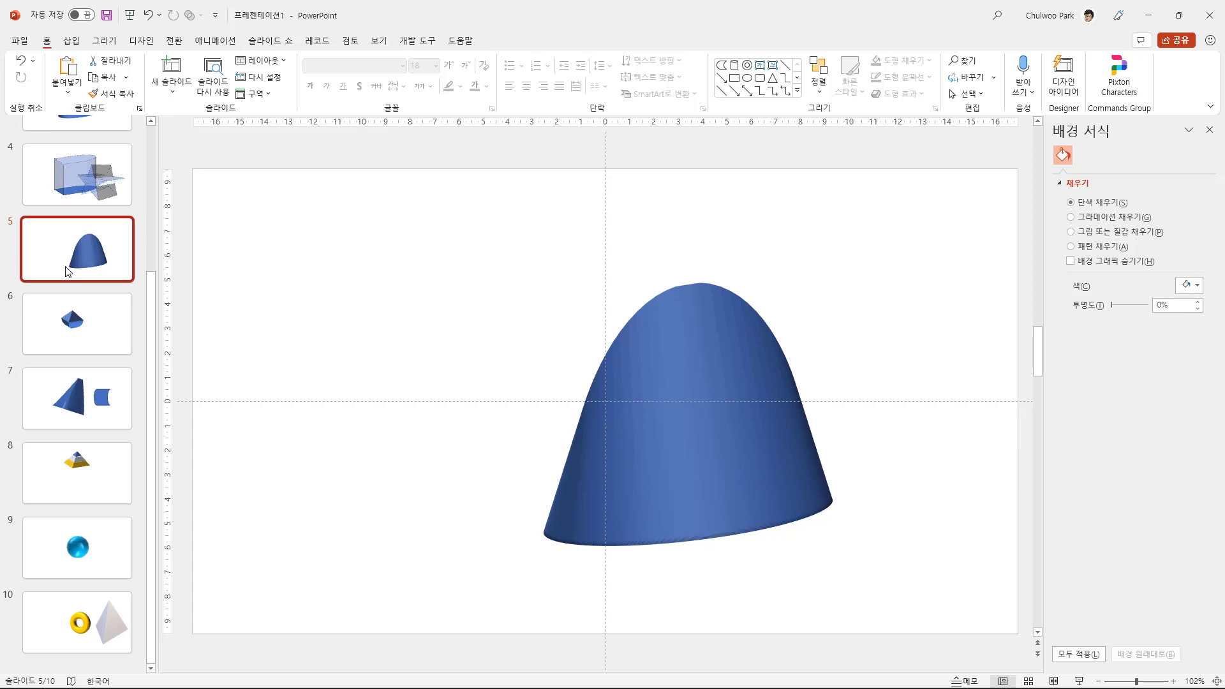
scroll(68, 272, "up", 1)
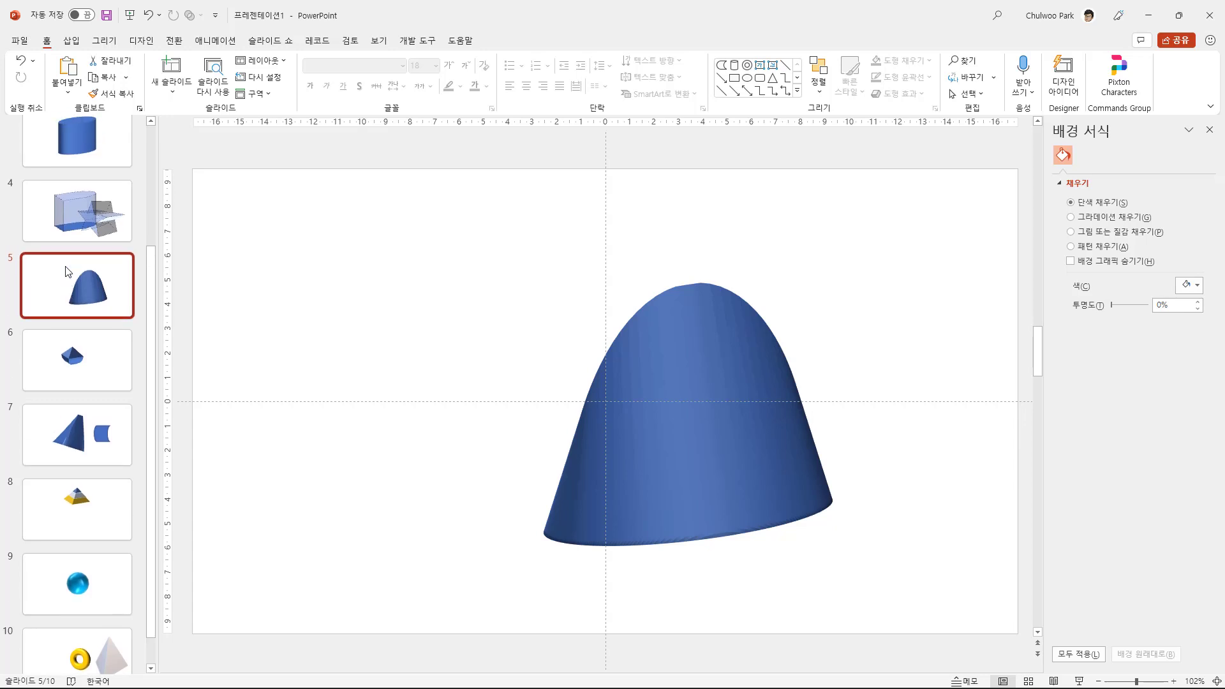
scroll(90, 389, "down", 1)
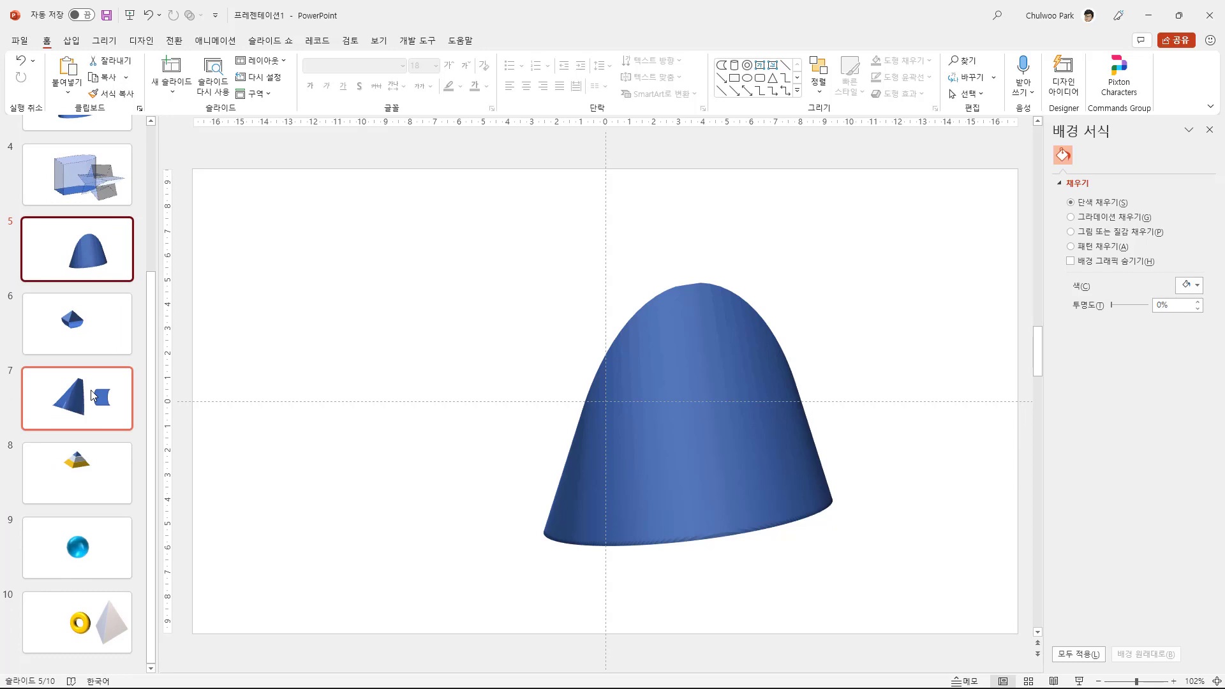
scroll(104, 400, "up", 3)
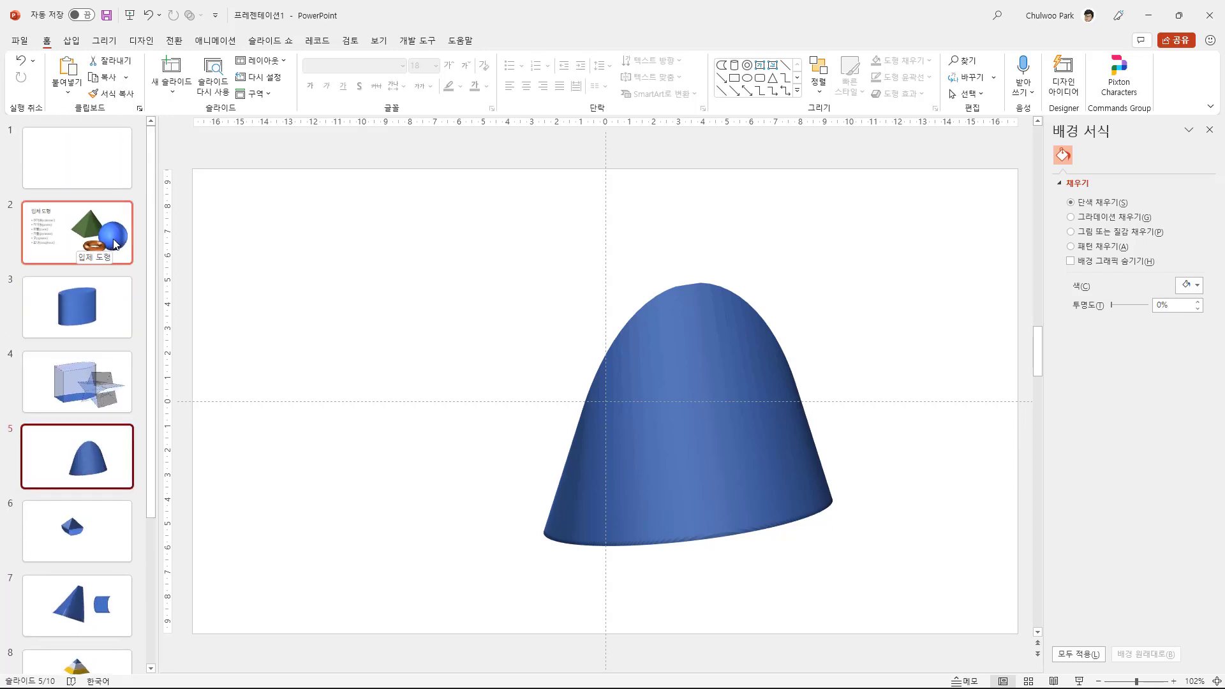
scroll(108, 391, "down", 1)
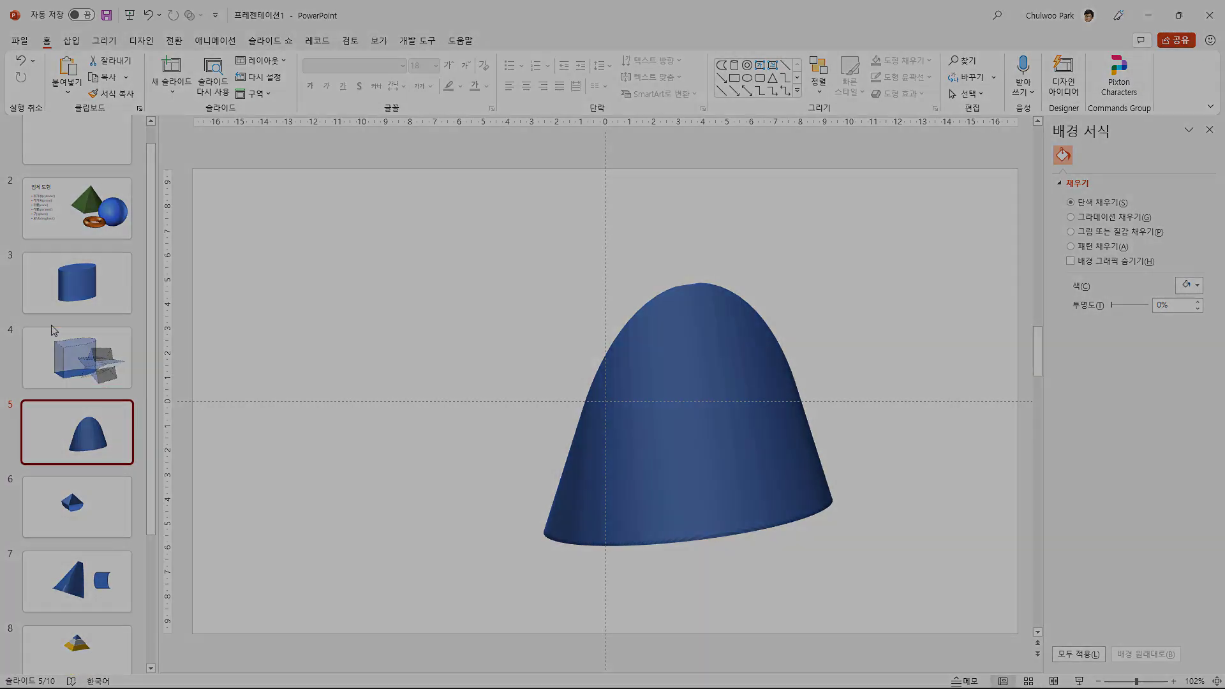